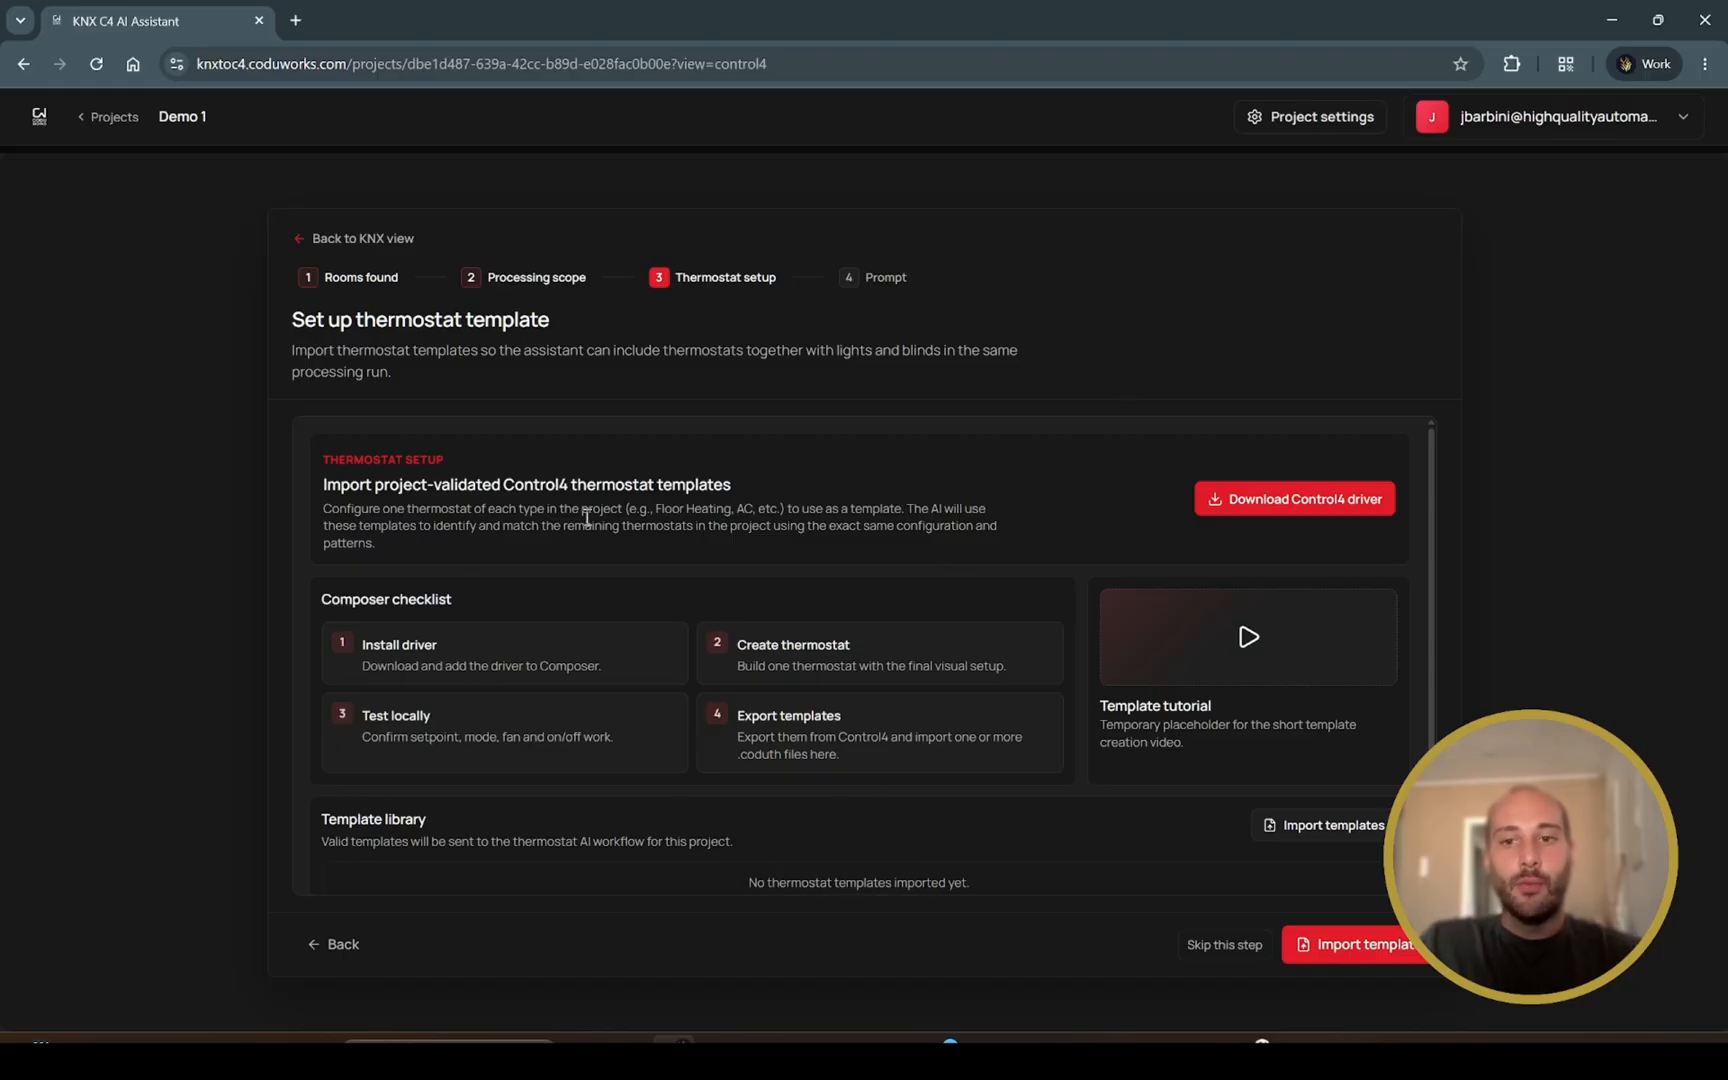
Step: Review the thermostat template setup instructions and the preceding processing scope choice, ending on the thermostat setup stage
scroll(410, 805, down, 1)
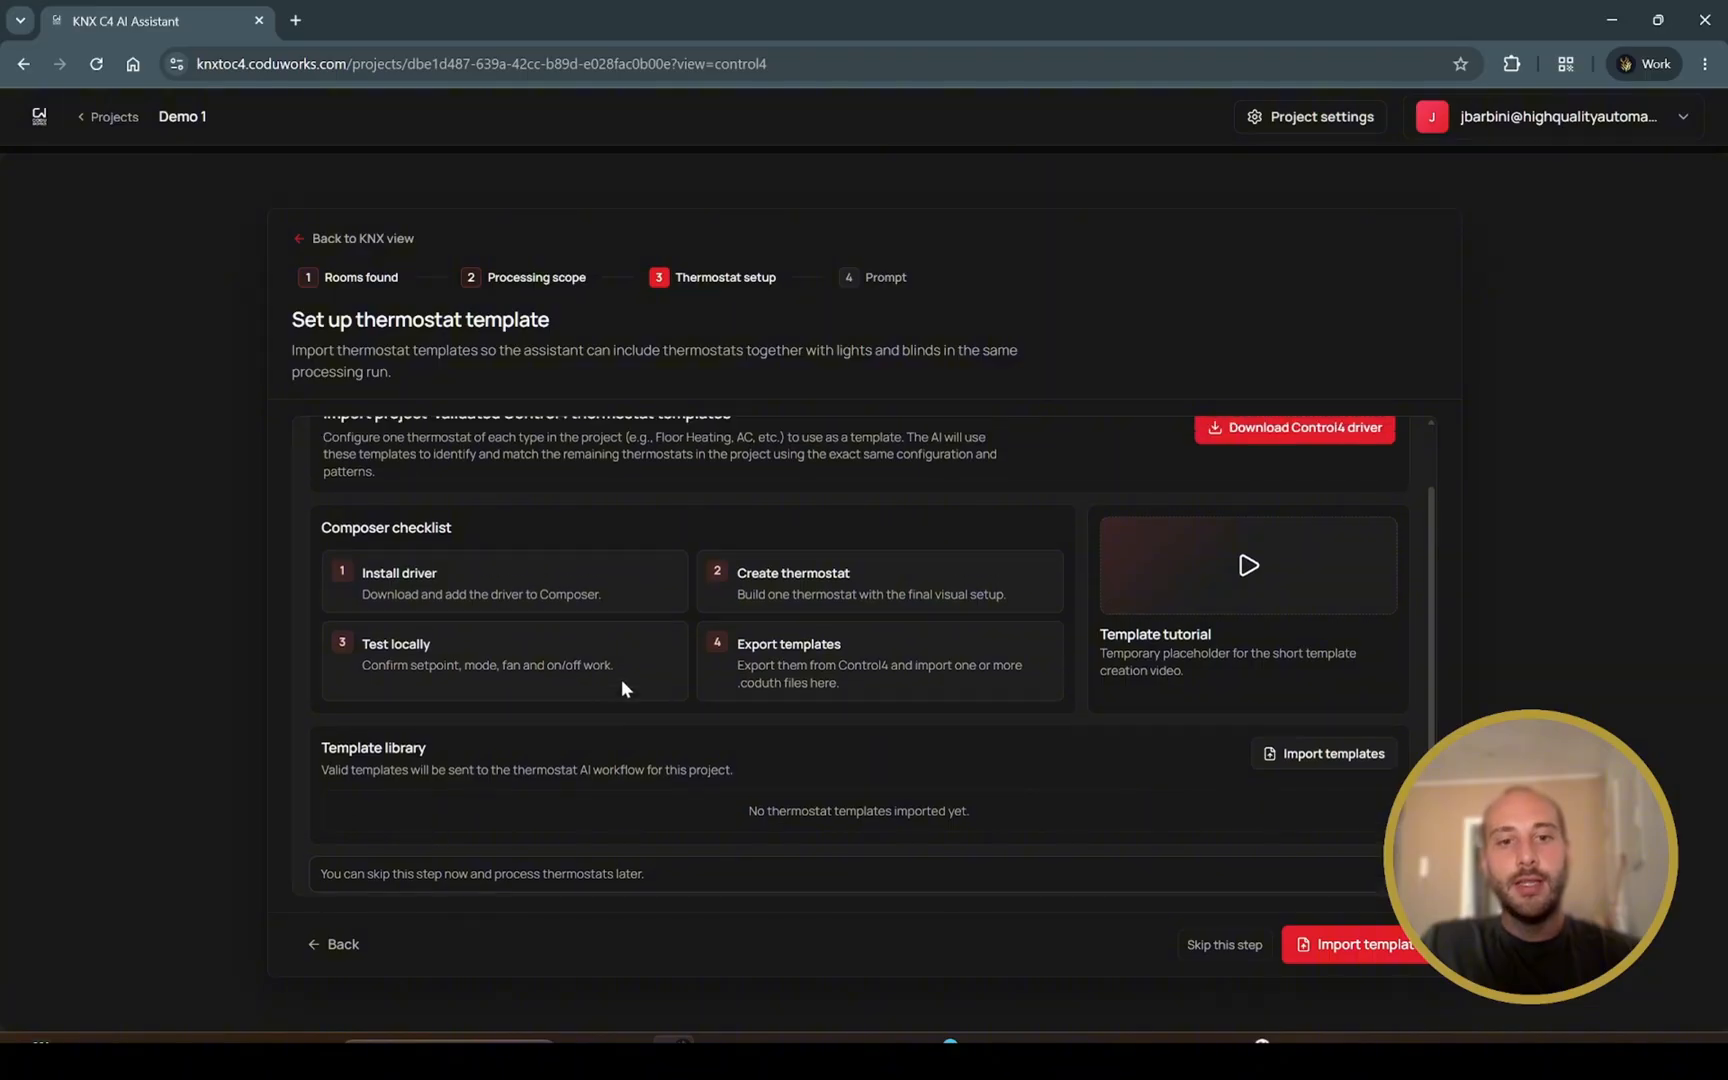
scroll(621, 679, up, 1)
click(330, 945)
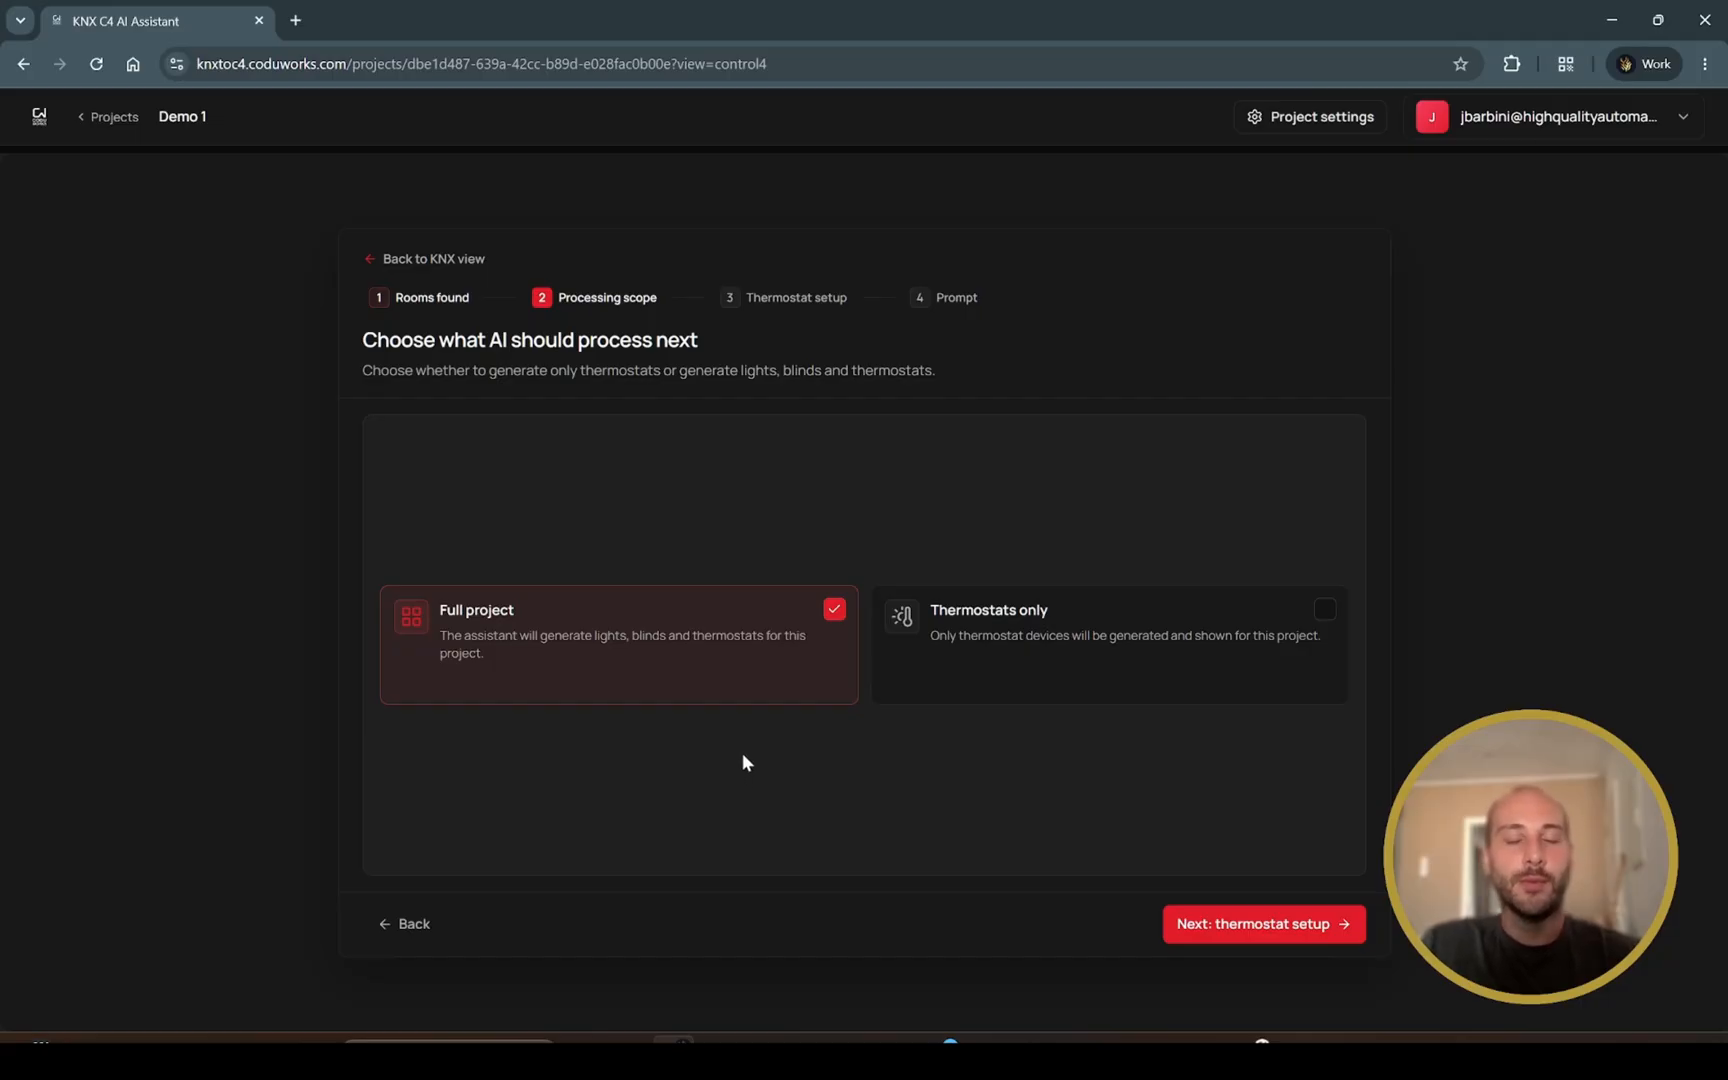
click(1237, 924)
scroll(1214, 788, down, 3)
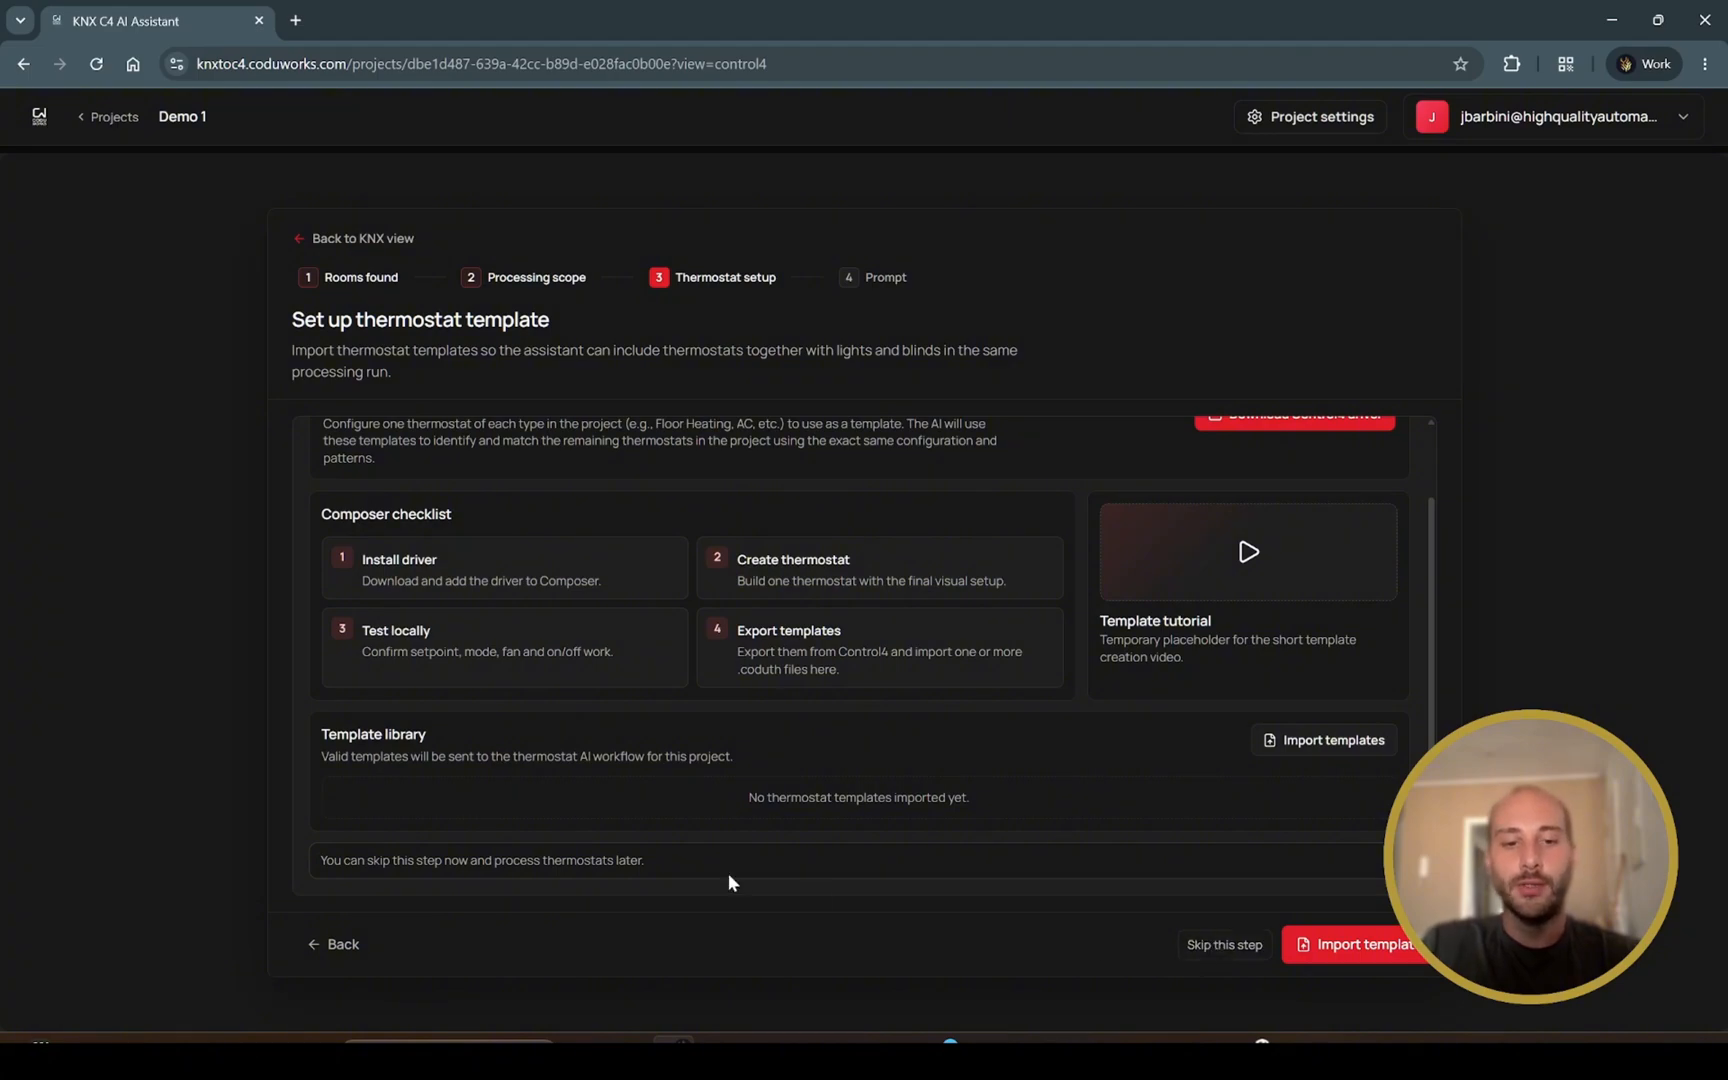
scroll(1054, 688, up, 1)
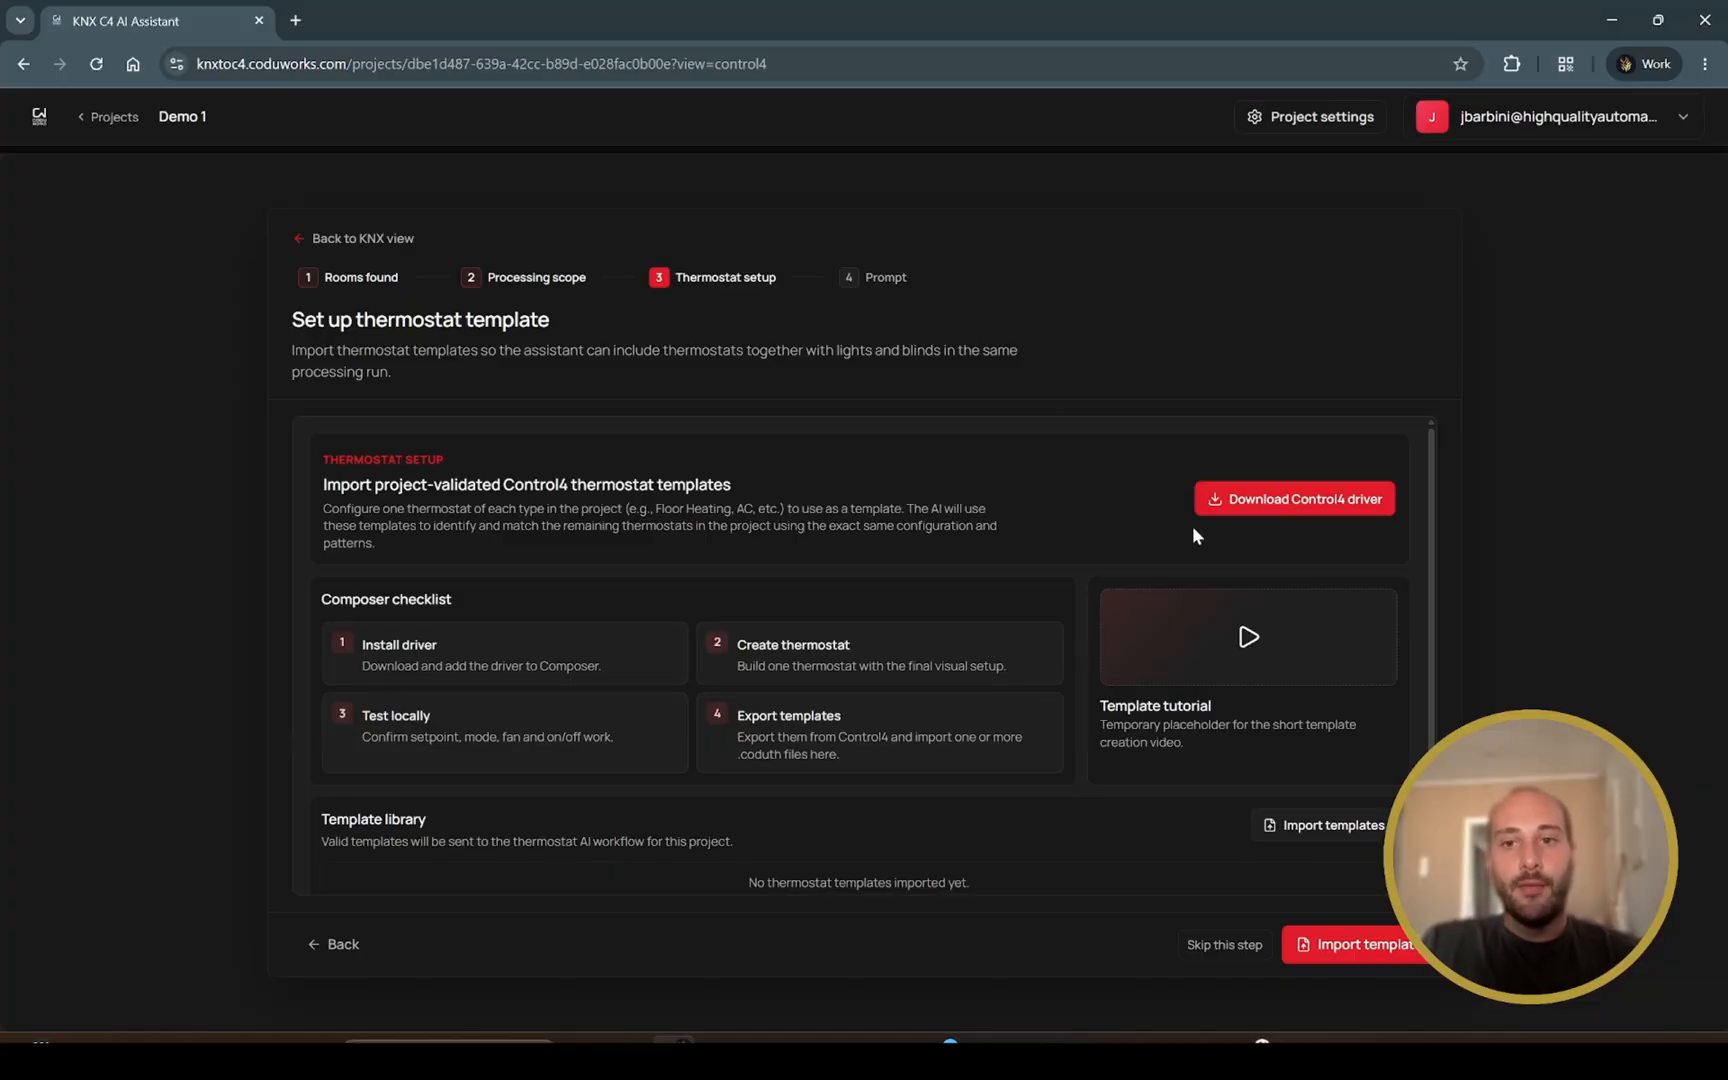
scroll(1058, 560, down, 1)
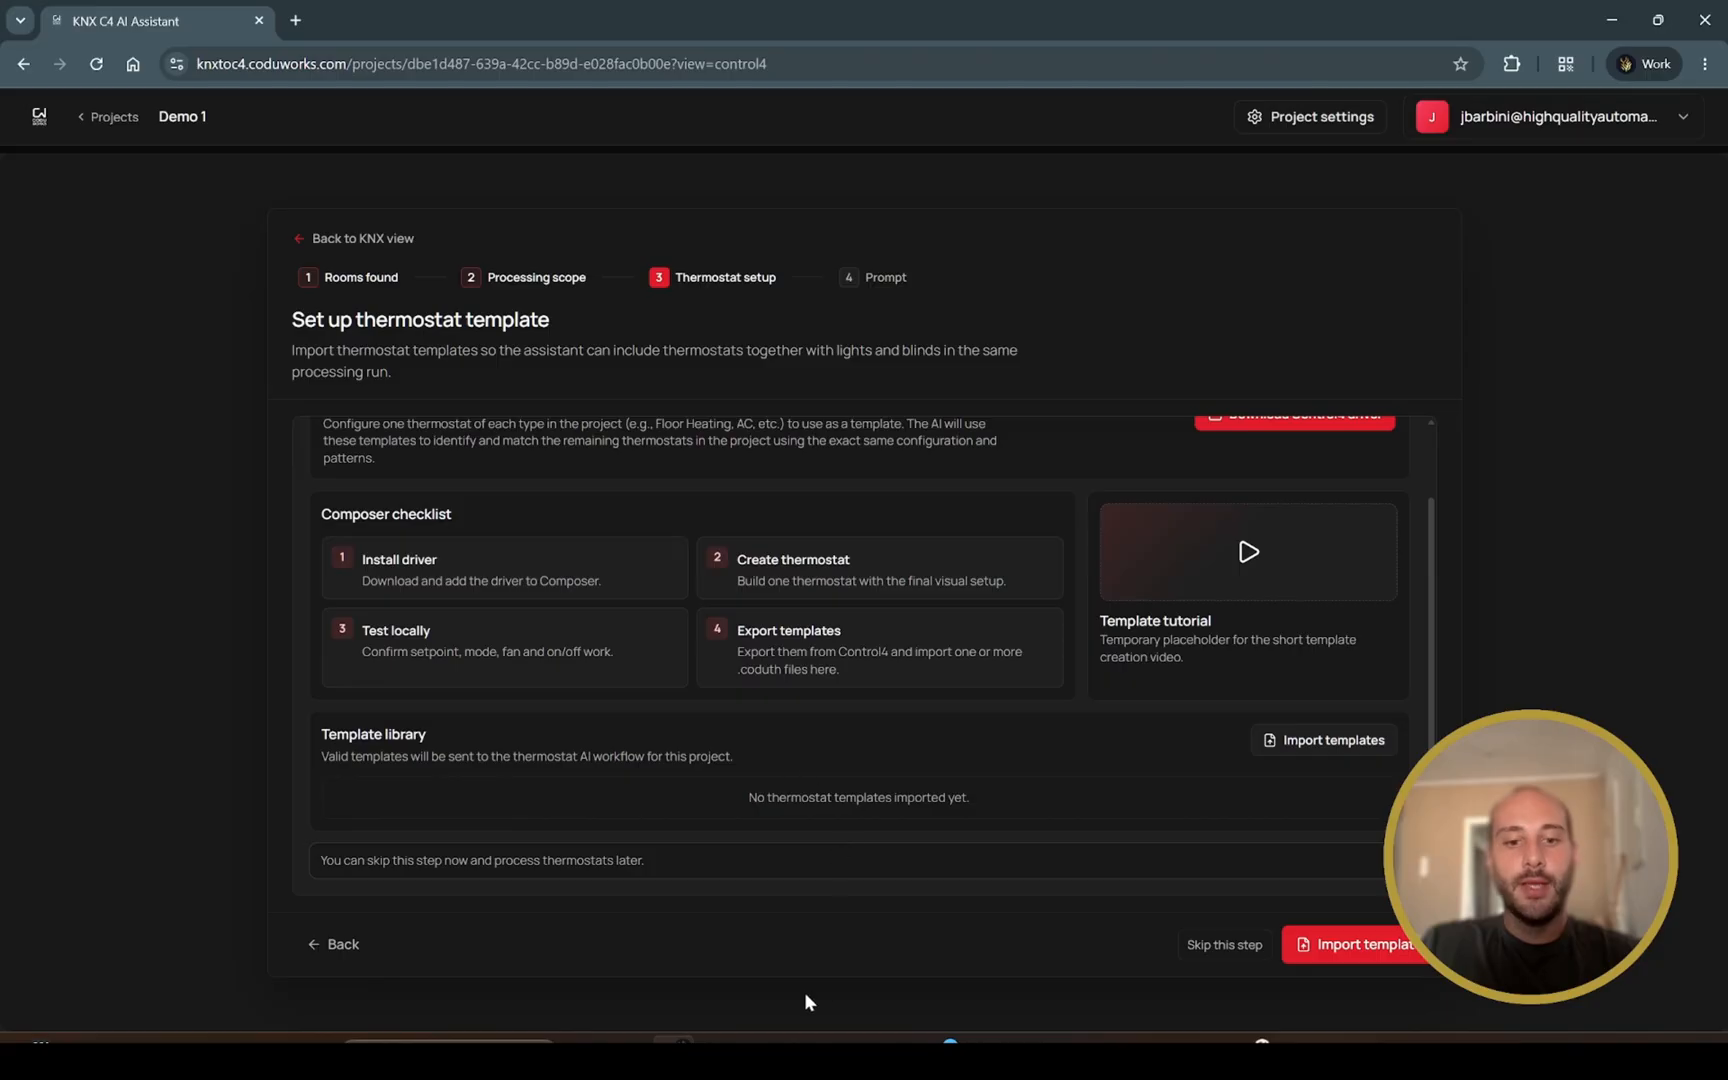
Step: Switch to Composer Pro and examine the M. Bed FH thermostat's modes, group addresses and heat indication settings
click(808, 1040)
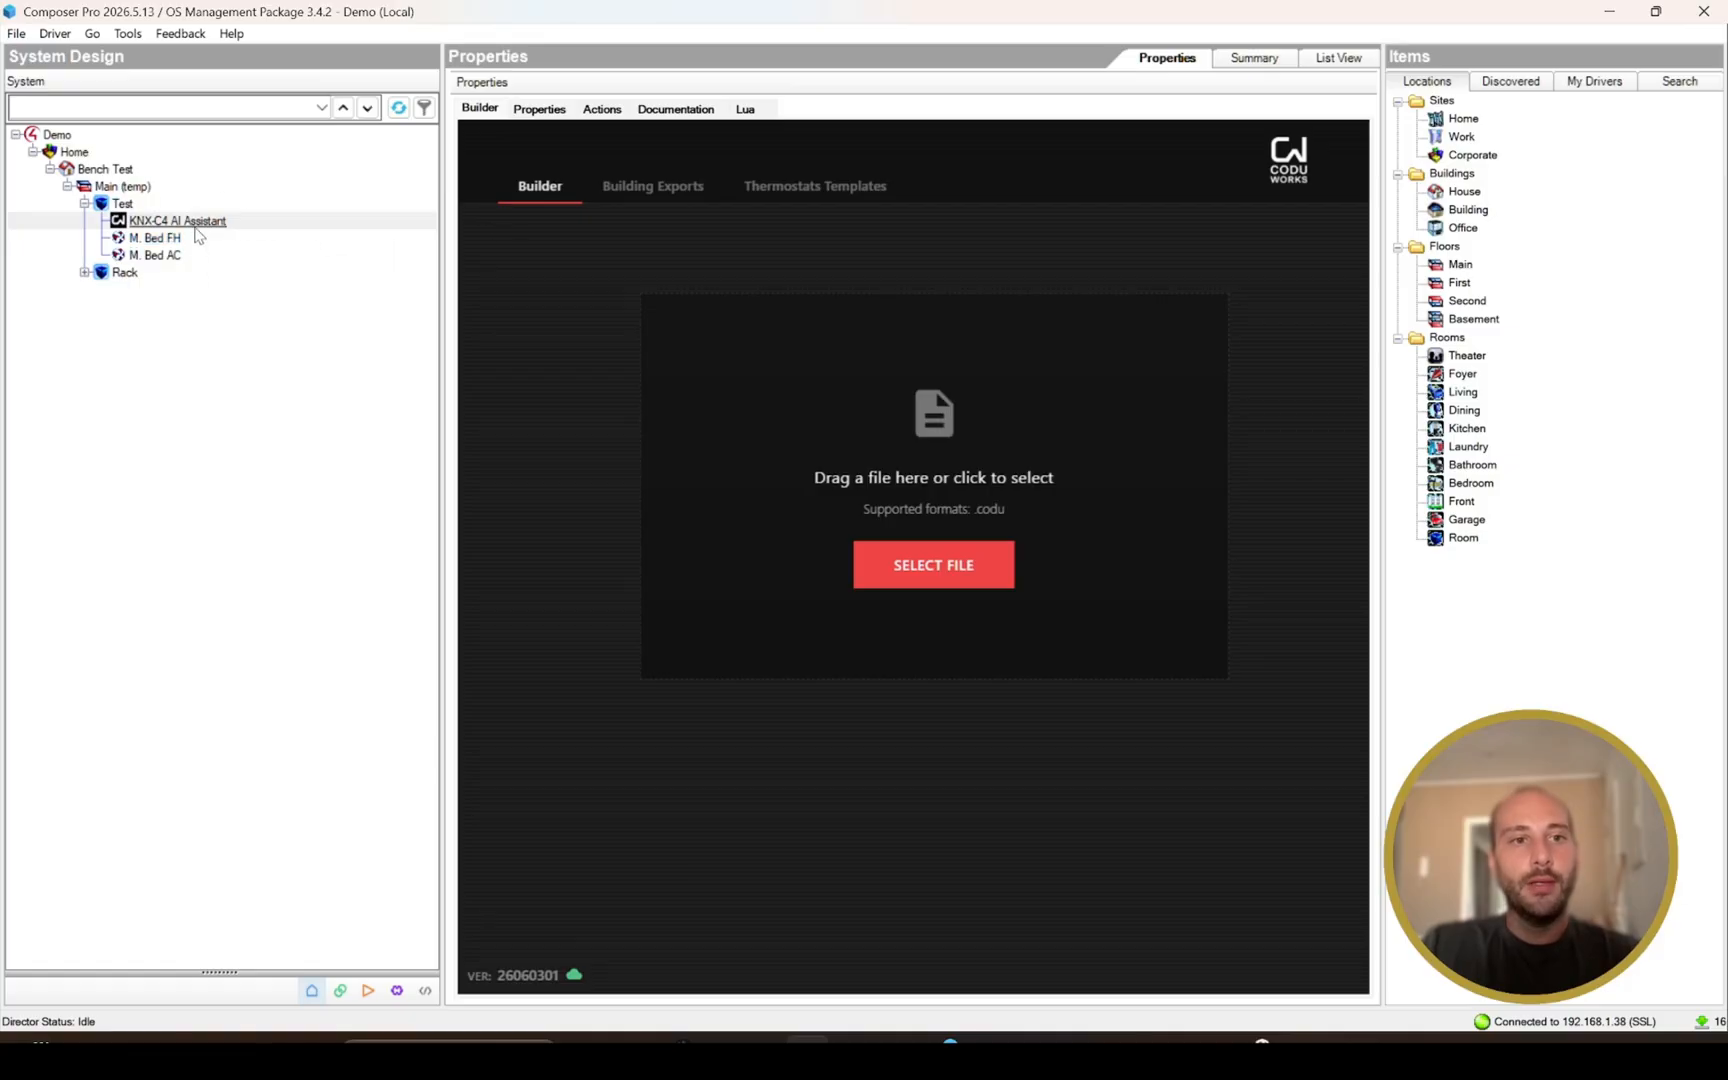
mouse_move(185, 256)
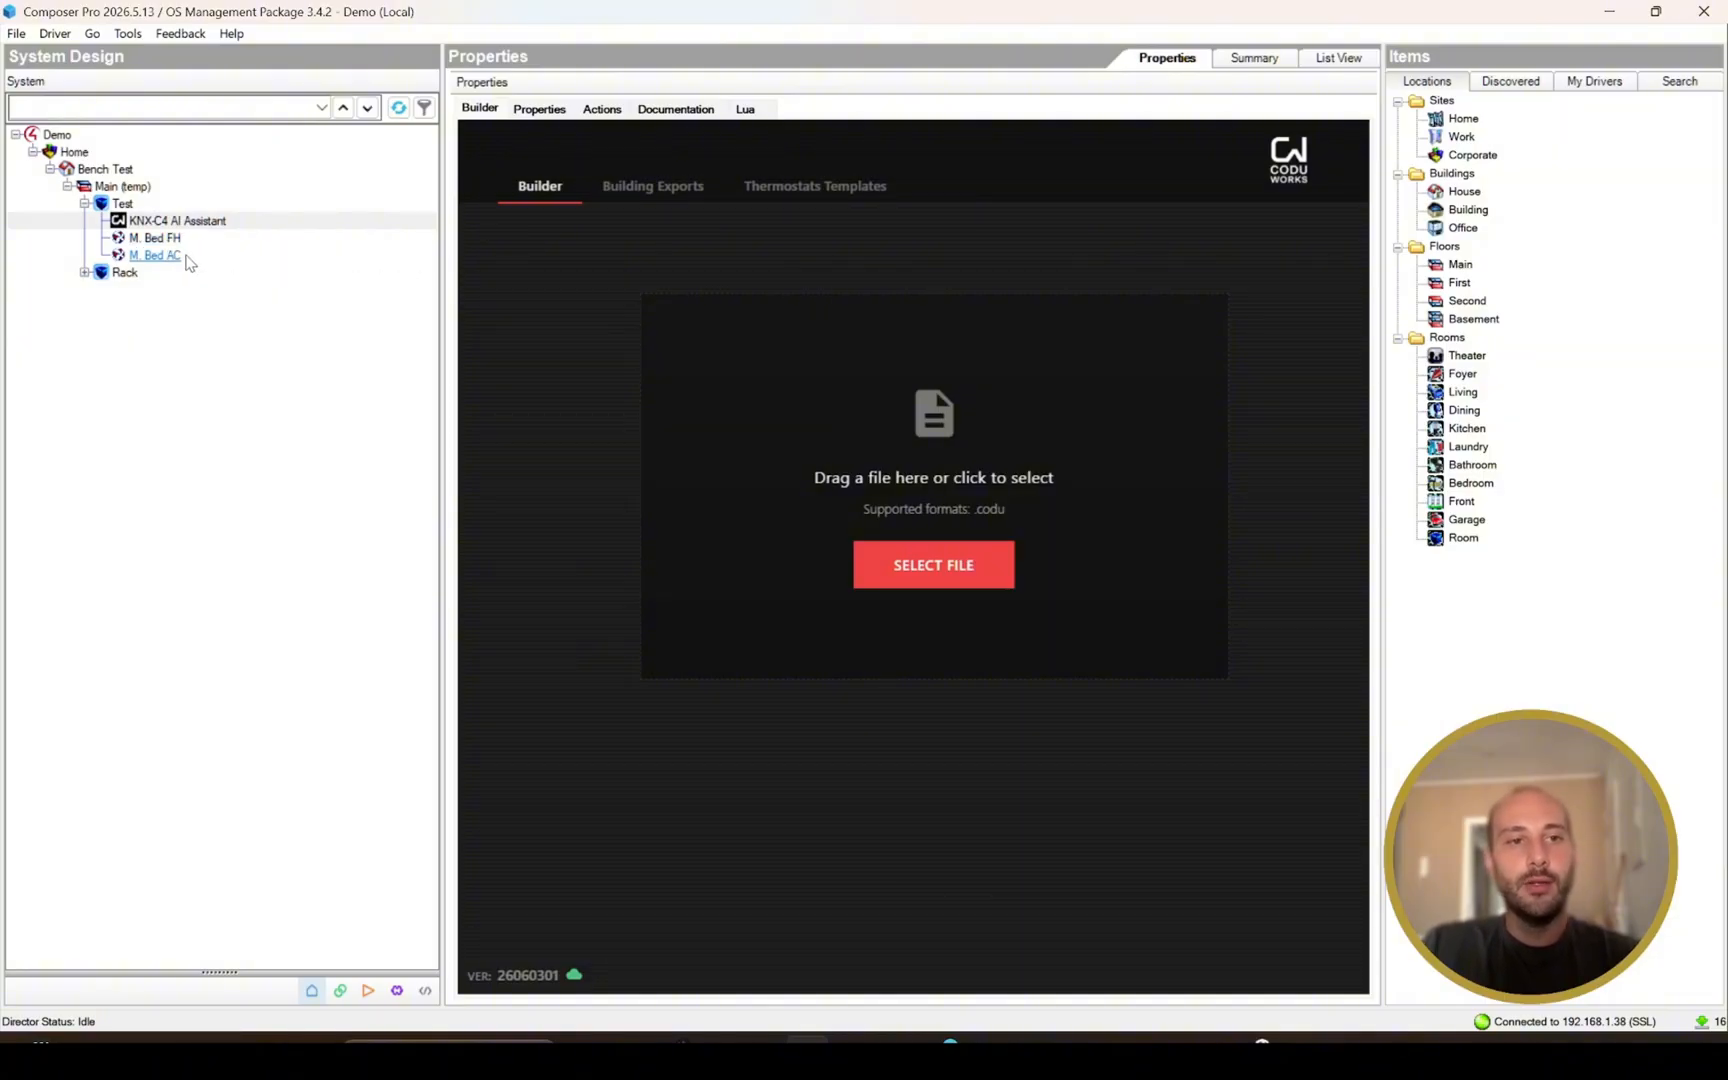
click(185, 238)
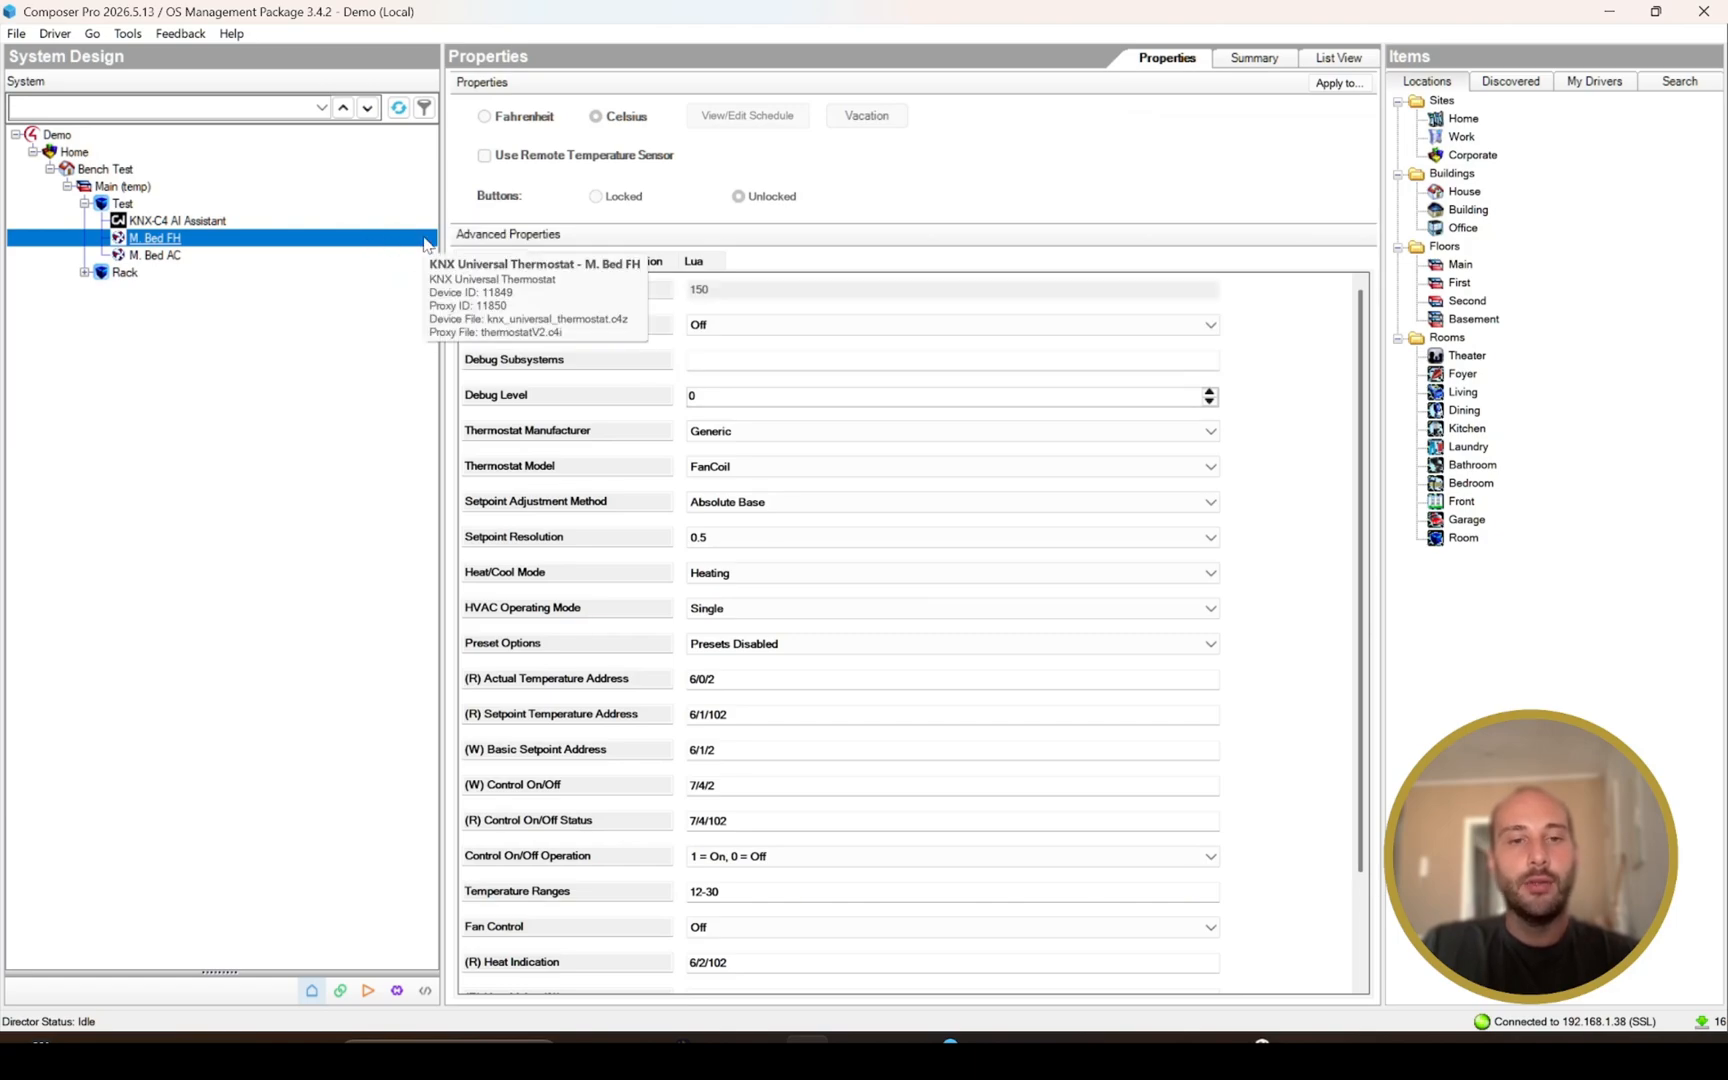
scroll(1345, 470, down, 1)
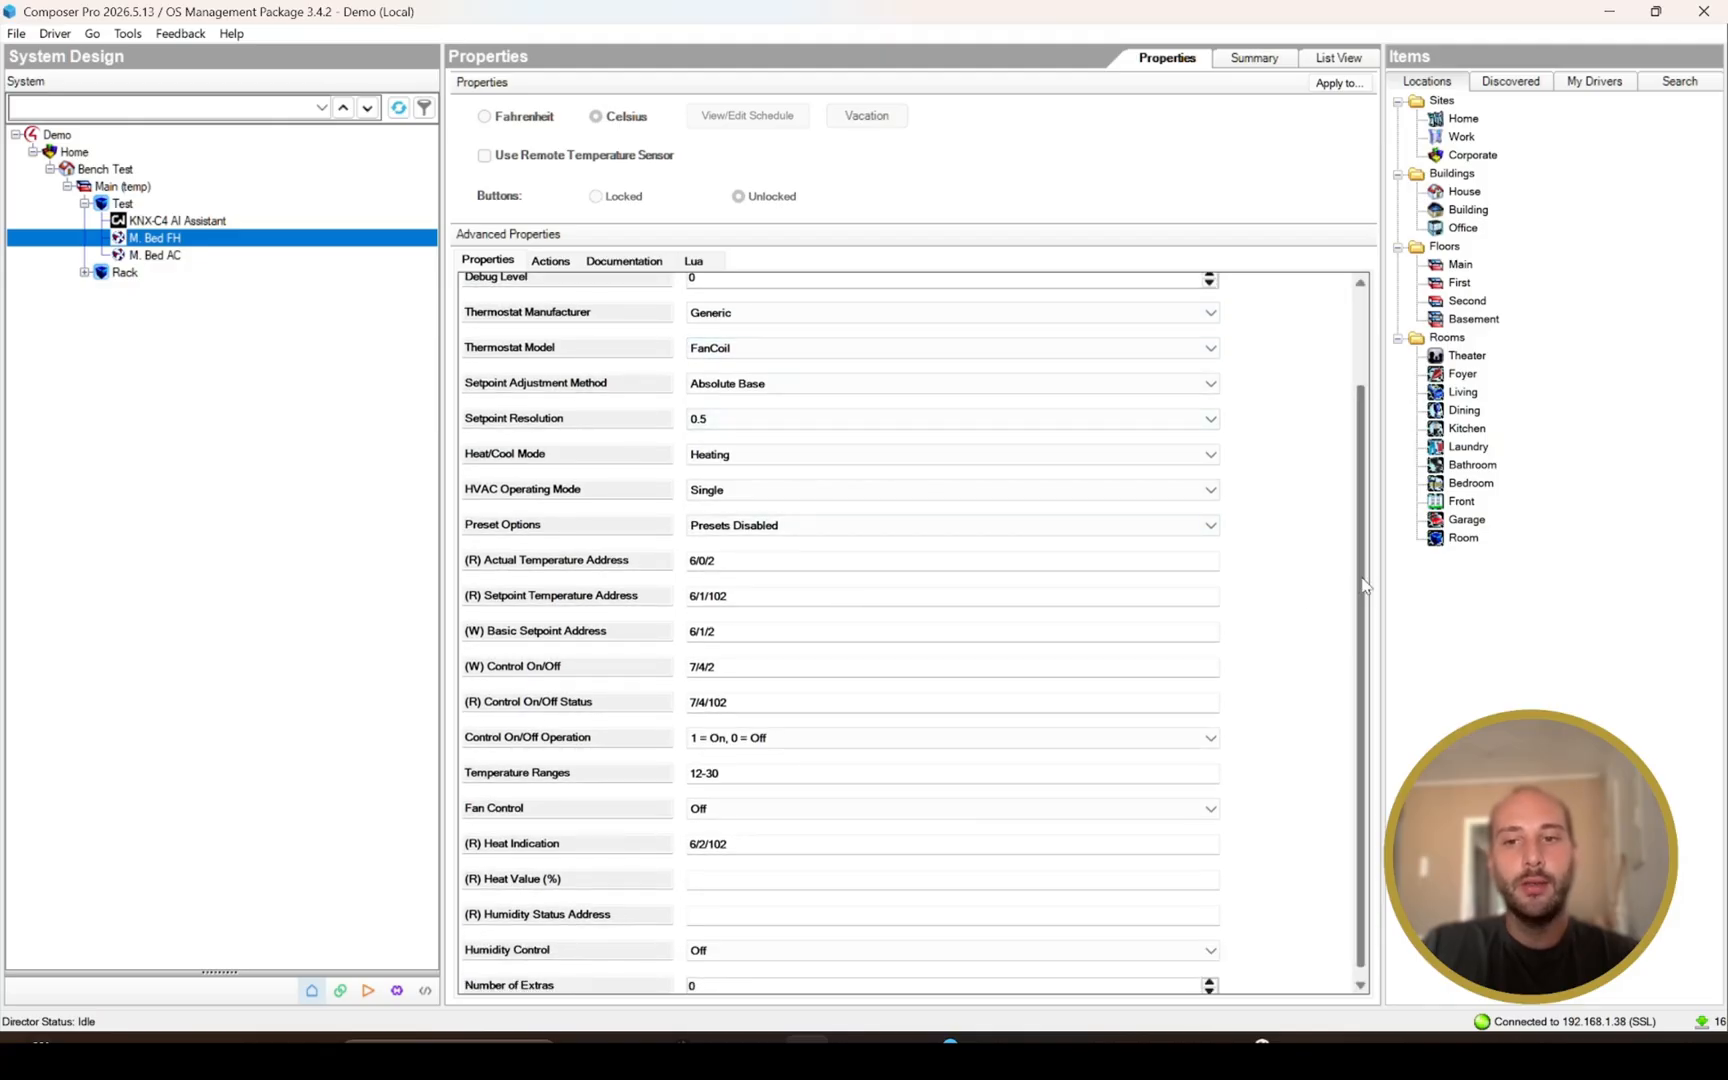
scroll(1363, 585, down, 1)
click(798, 552)
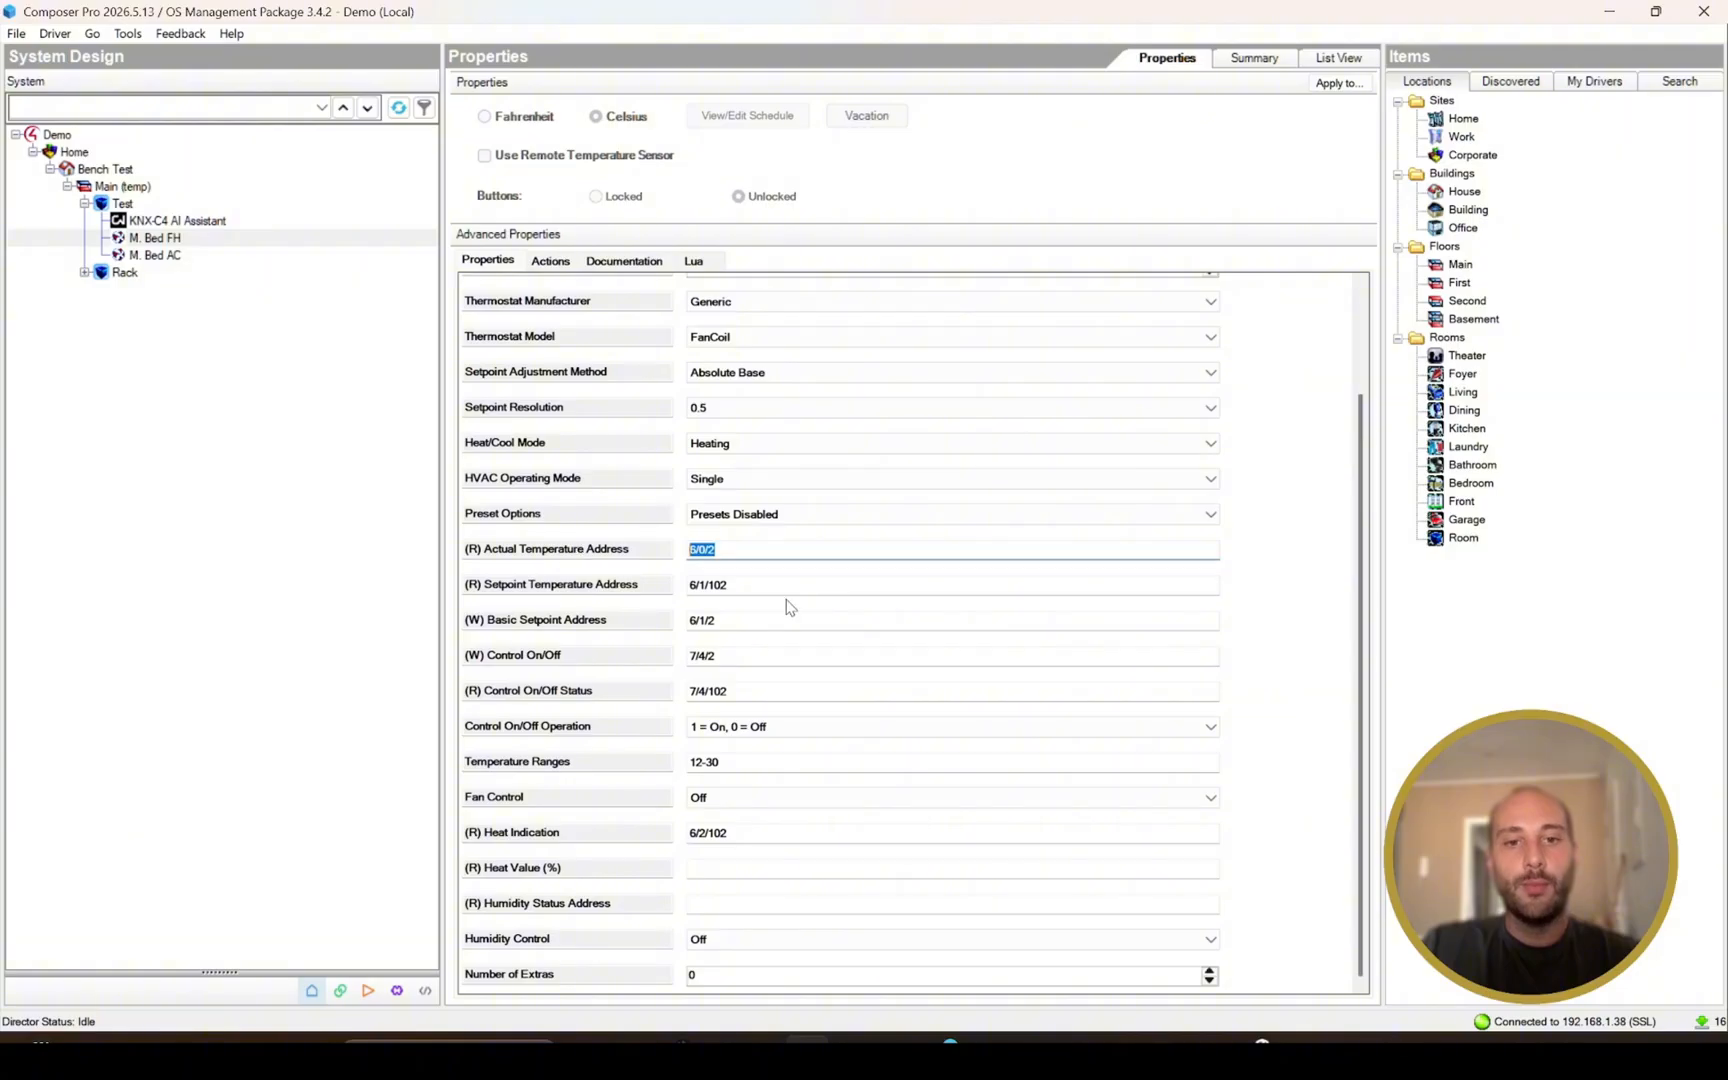
click(785, 586)
click(737, 620)
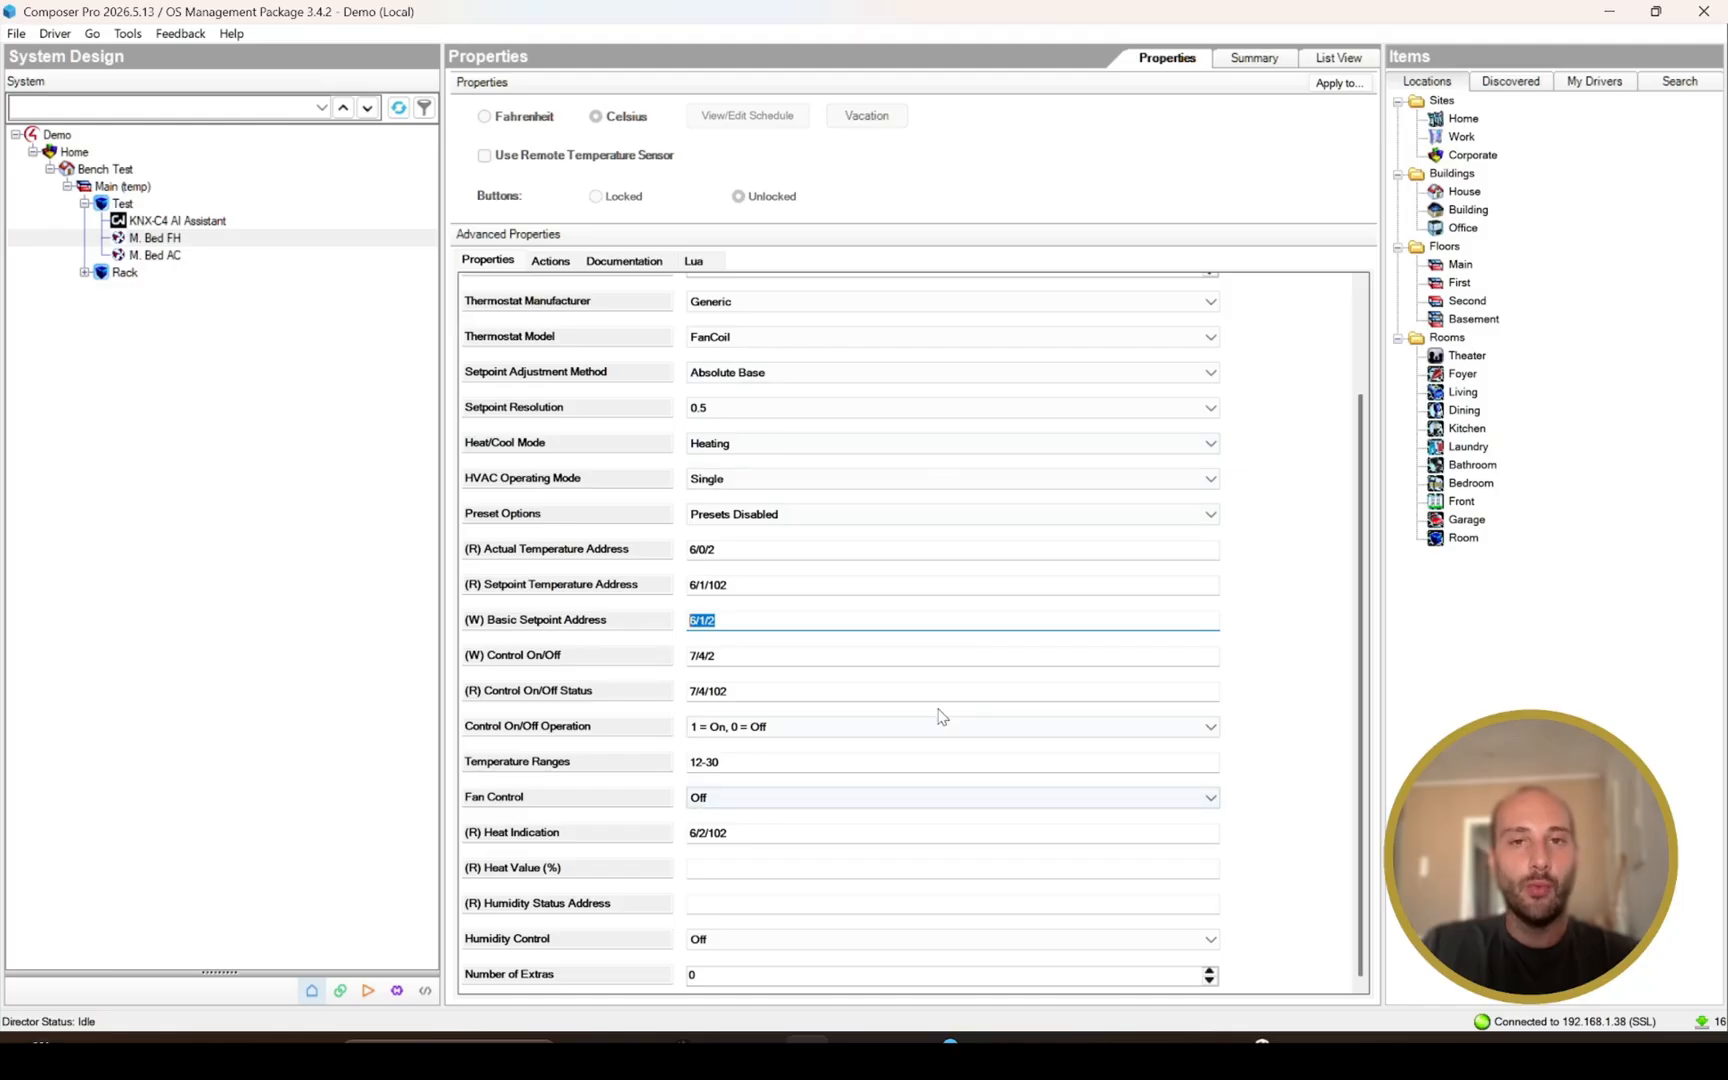
scroll(1340, 690, up, 2)
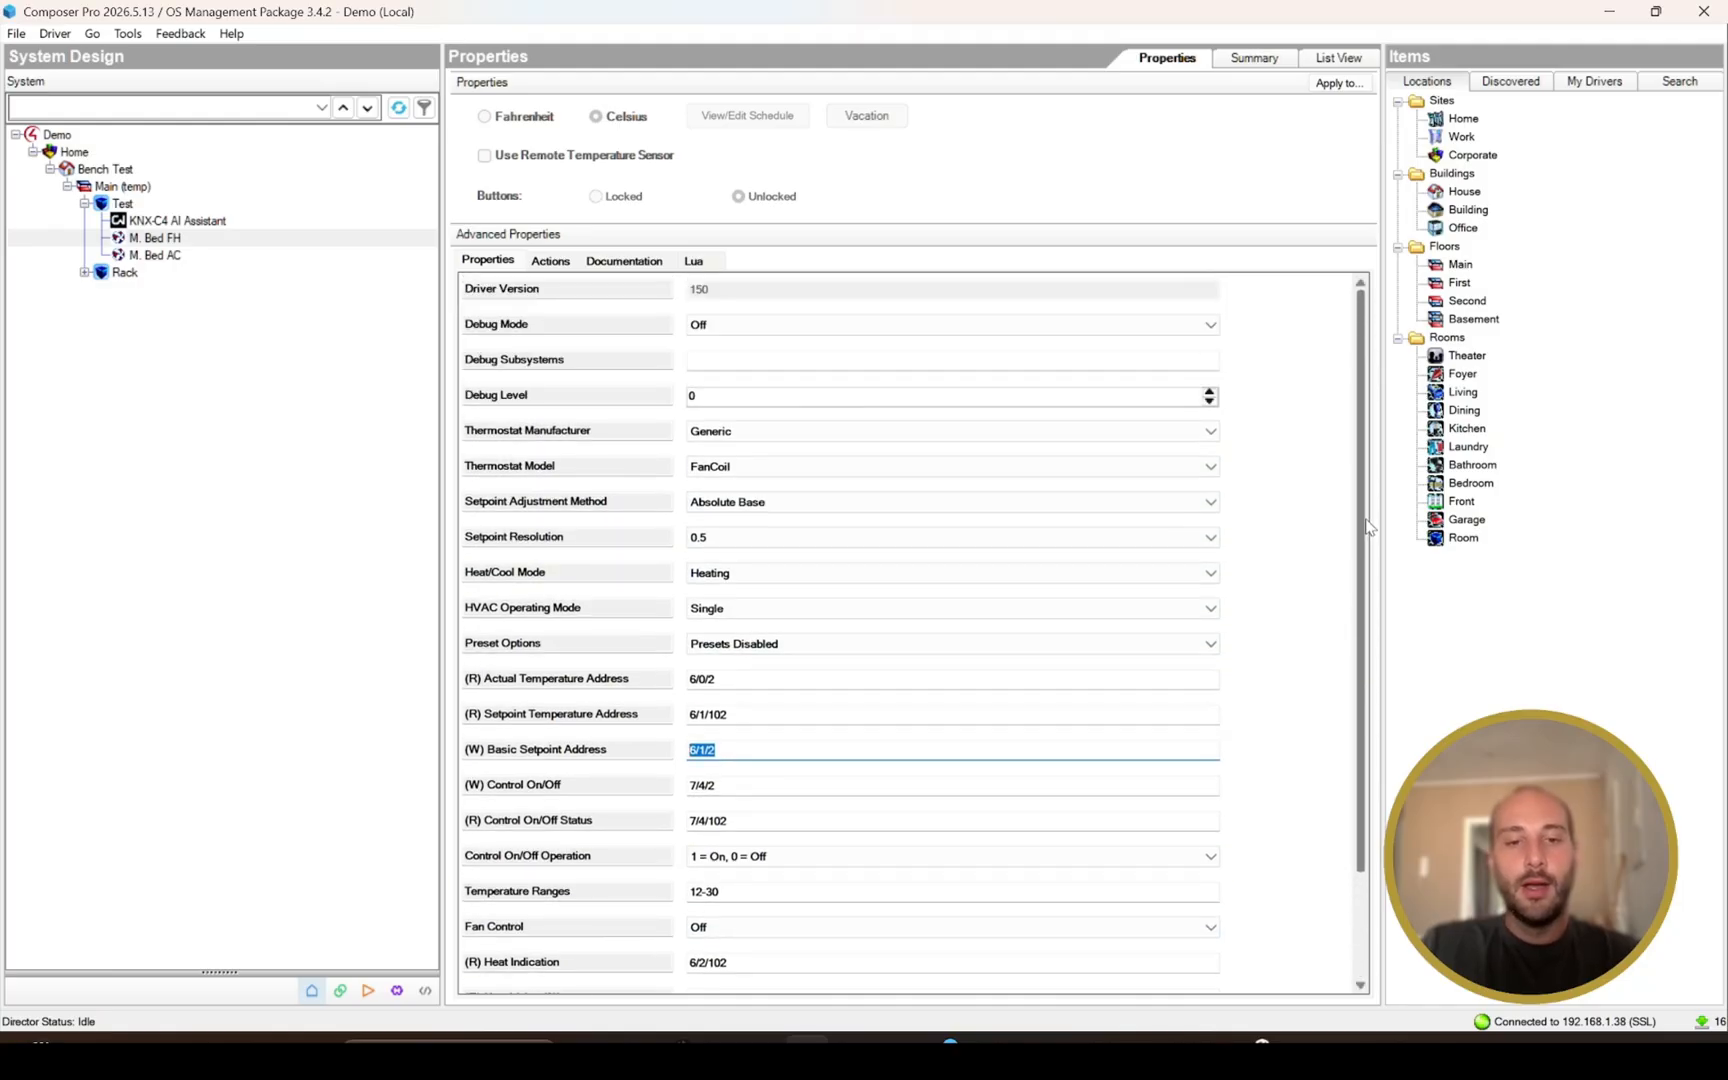
scroll(1348, 697, down, 2)
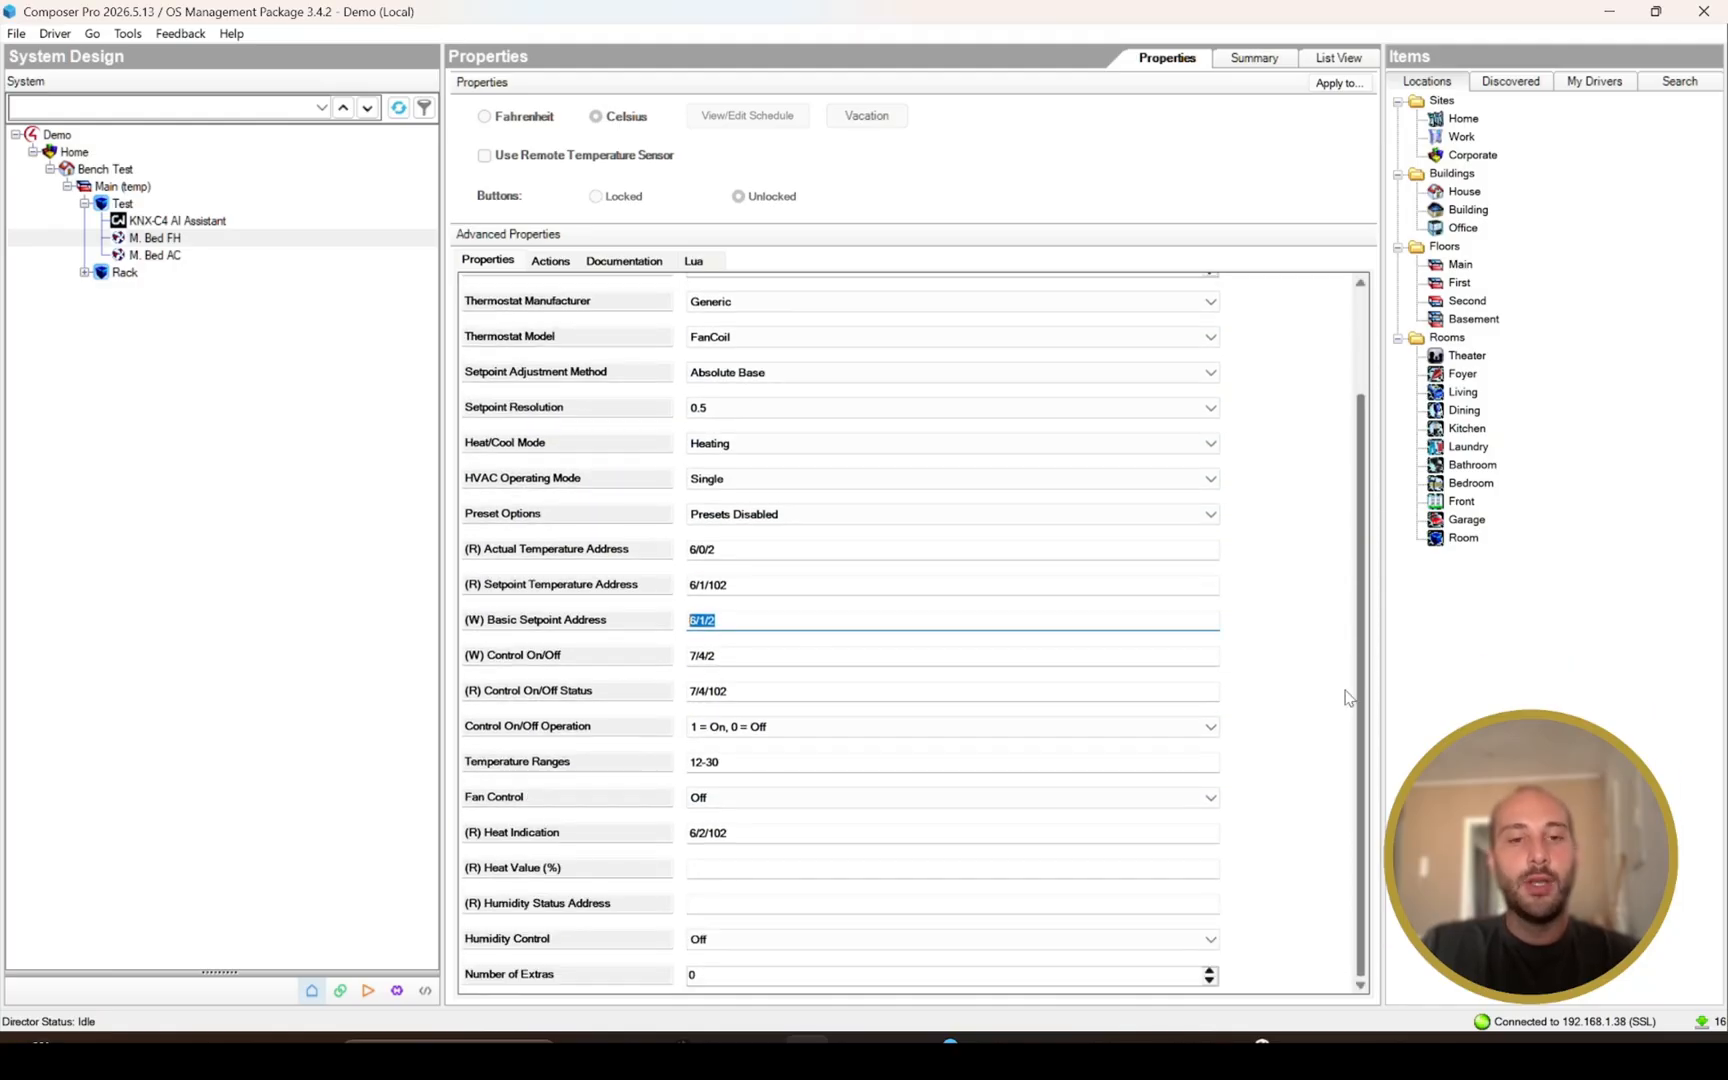
click(748, 833)
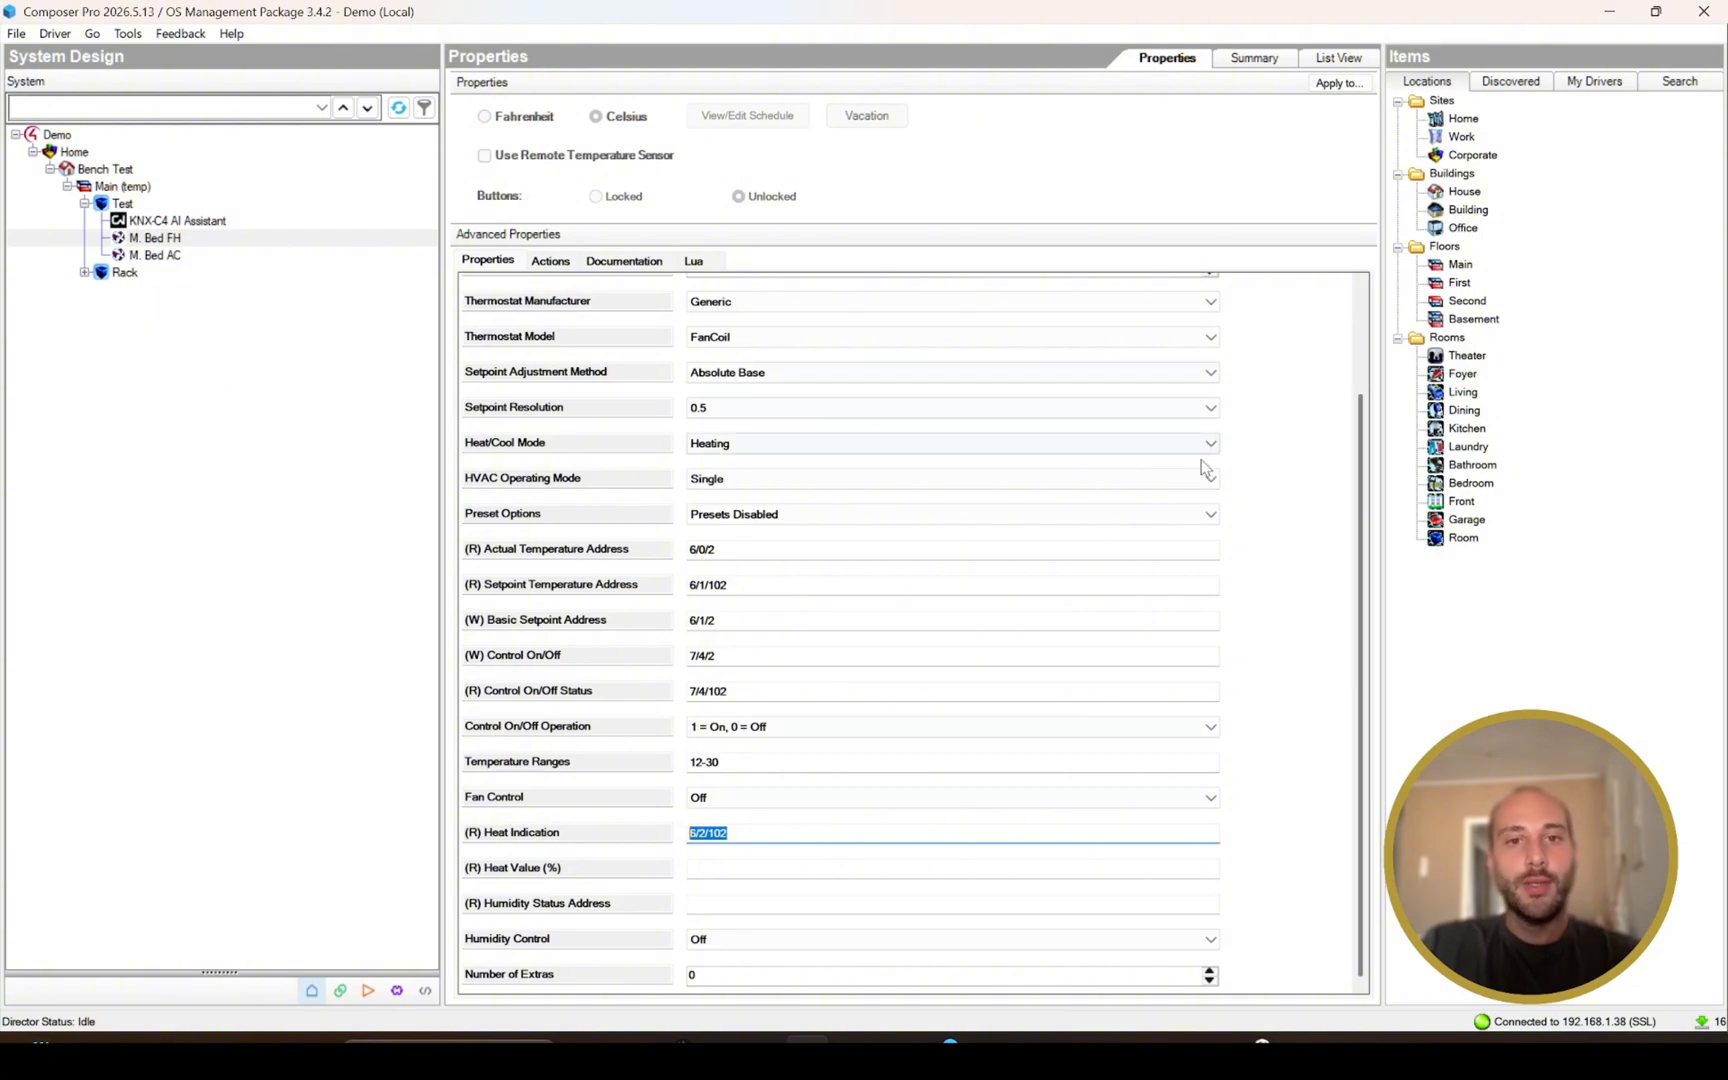
scroll(1365, 560, up, 3)
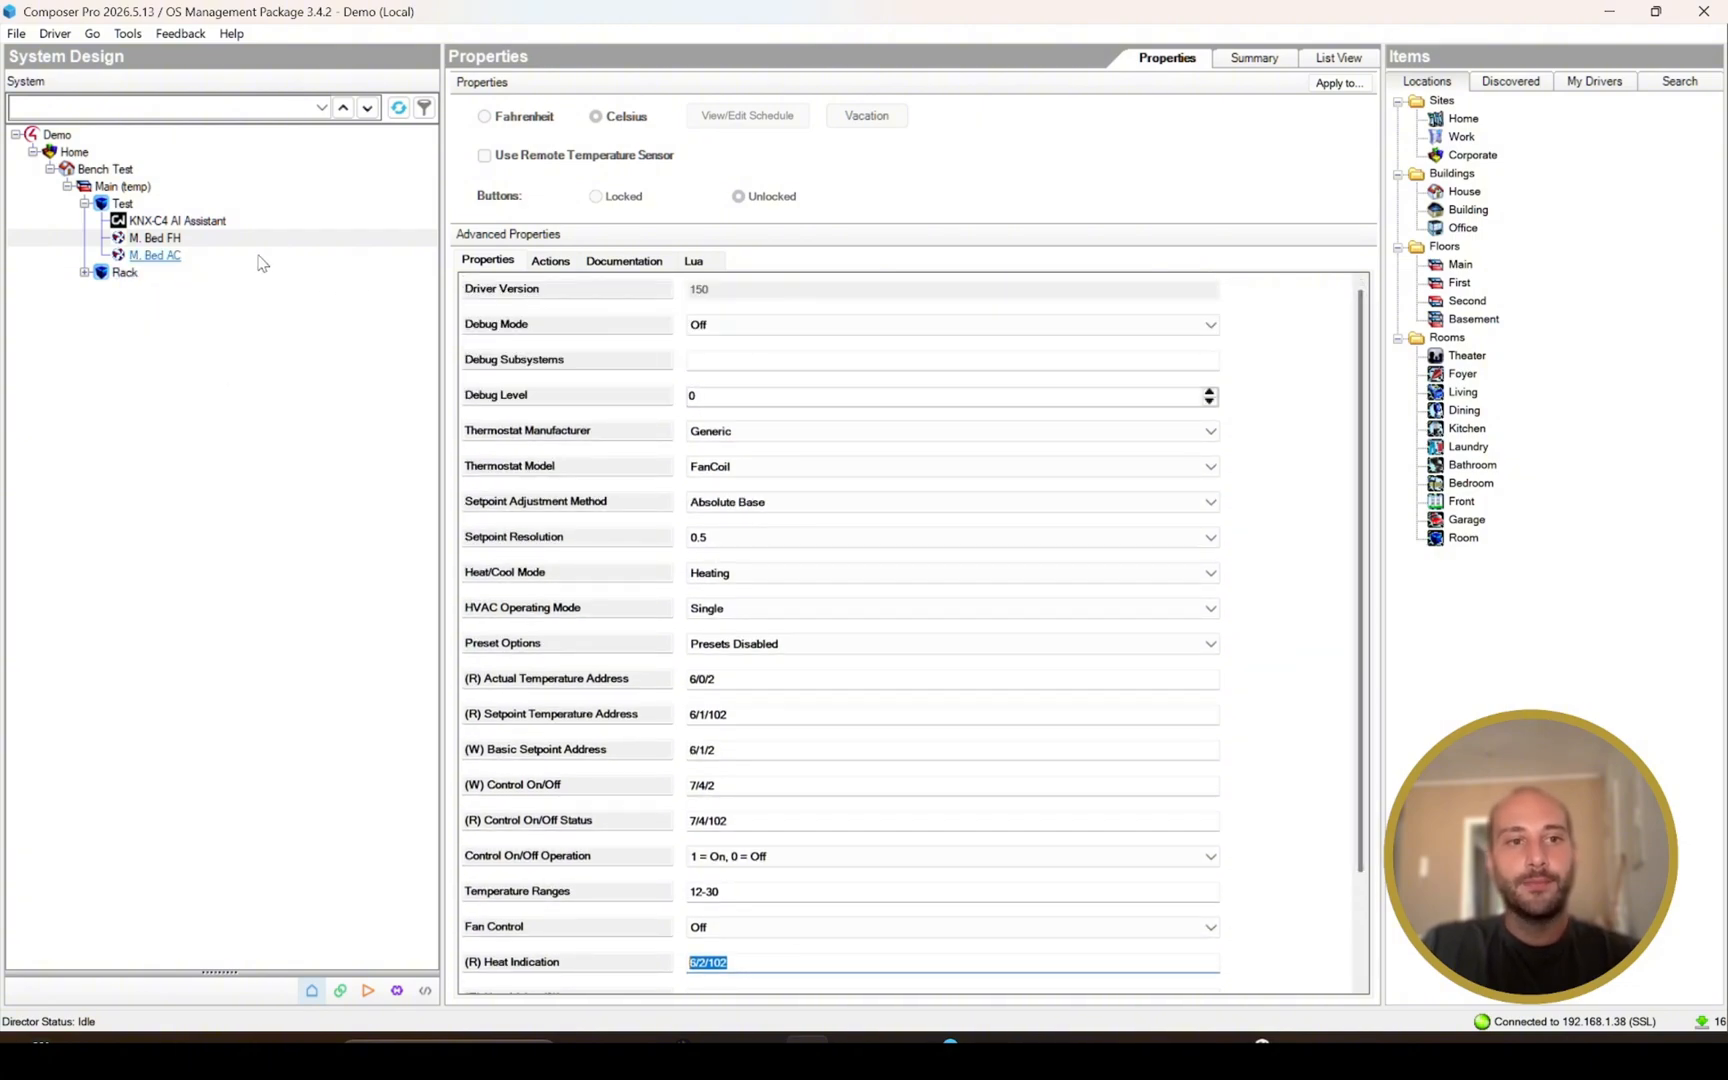
Step: Examine the M. Bed AC thermostat's properties, including its Konnex modes, temperature ranges and fan settings
click(218, 271)
click(186, 255)
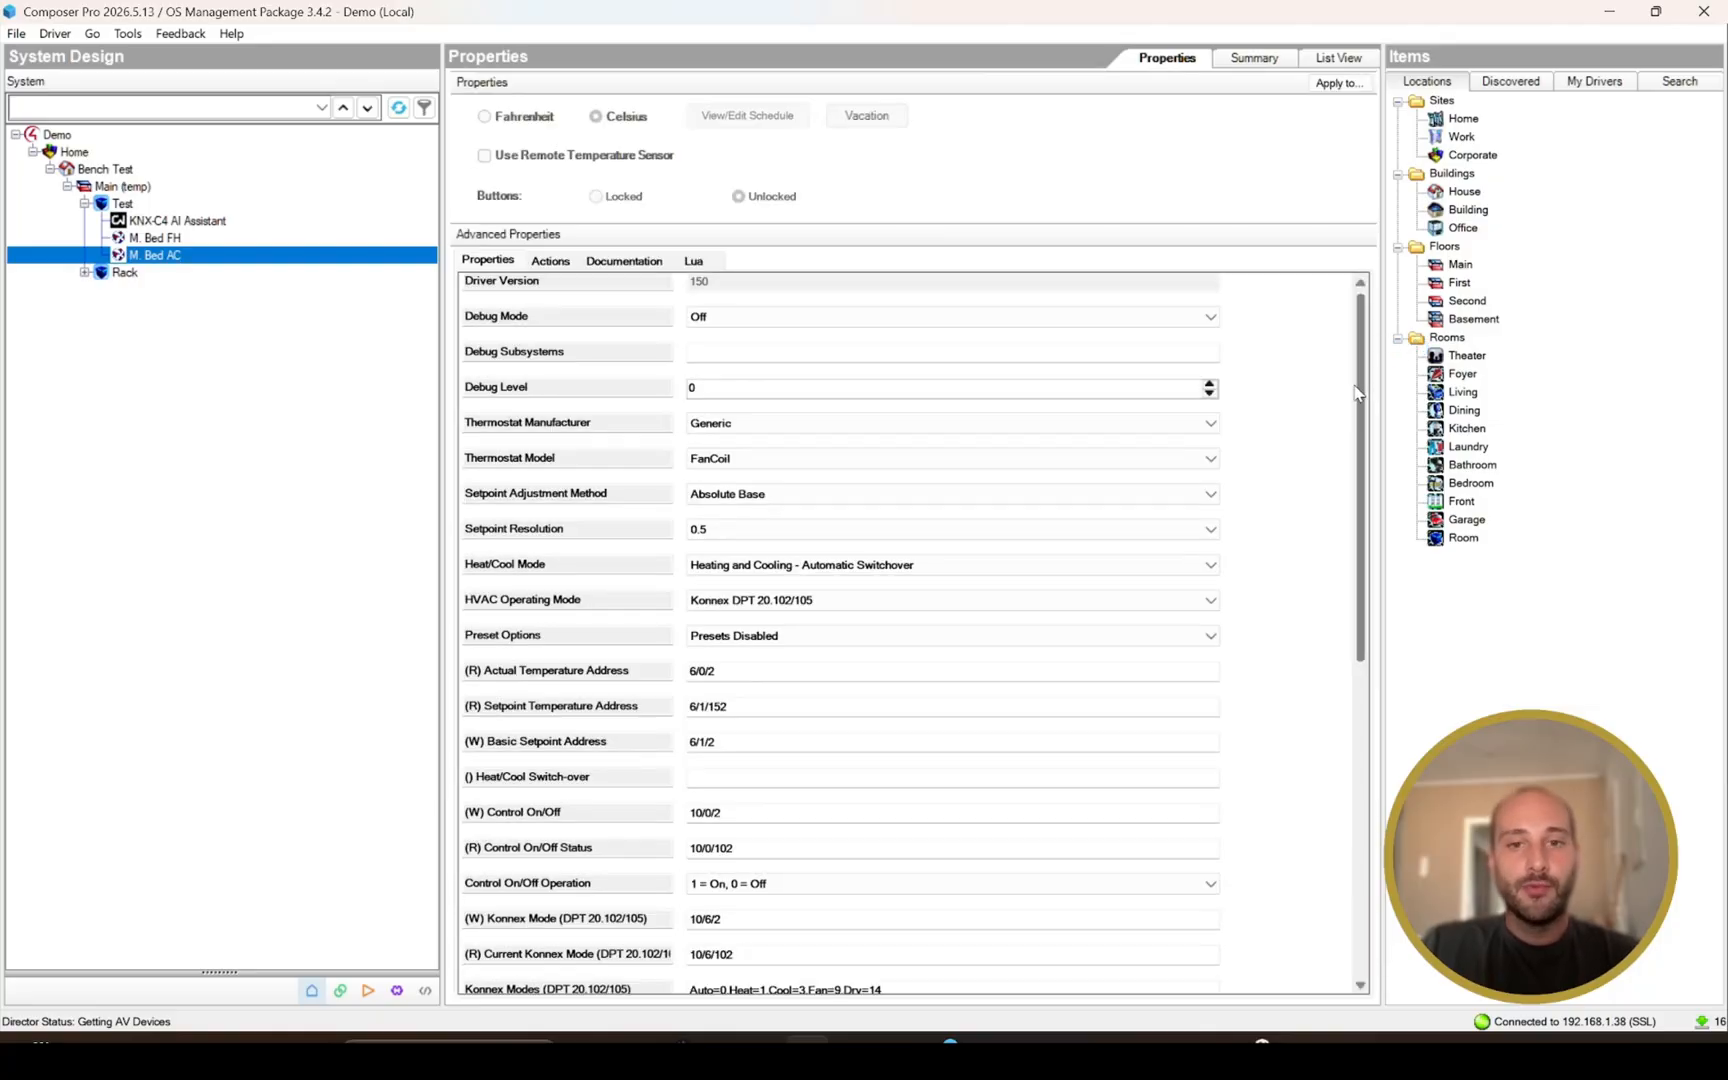
scroll(1335, 436, down, 1)
scroll(1352, 500, down, 2)
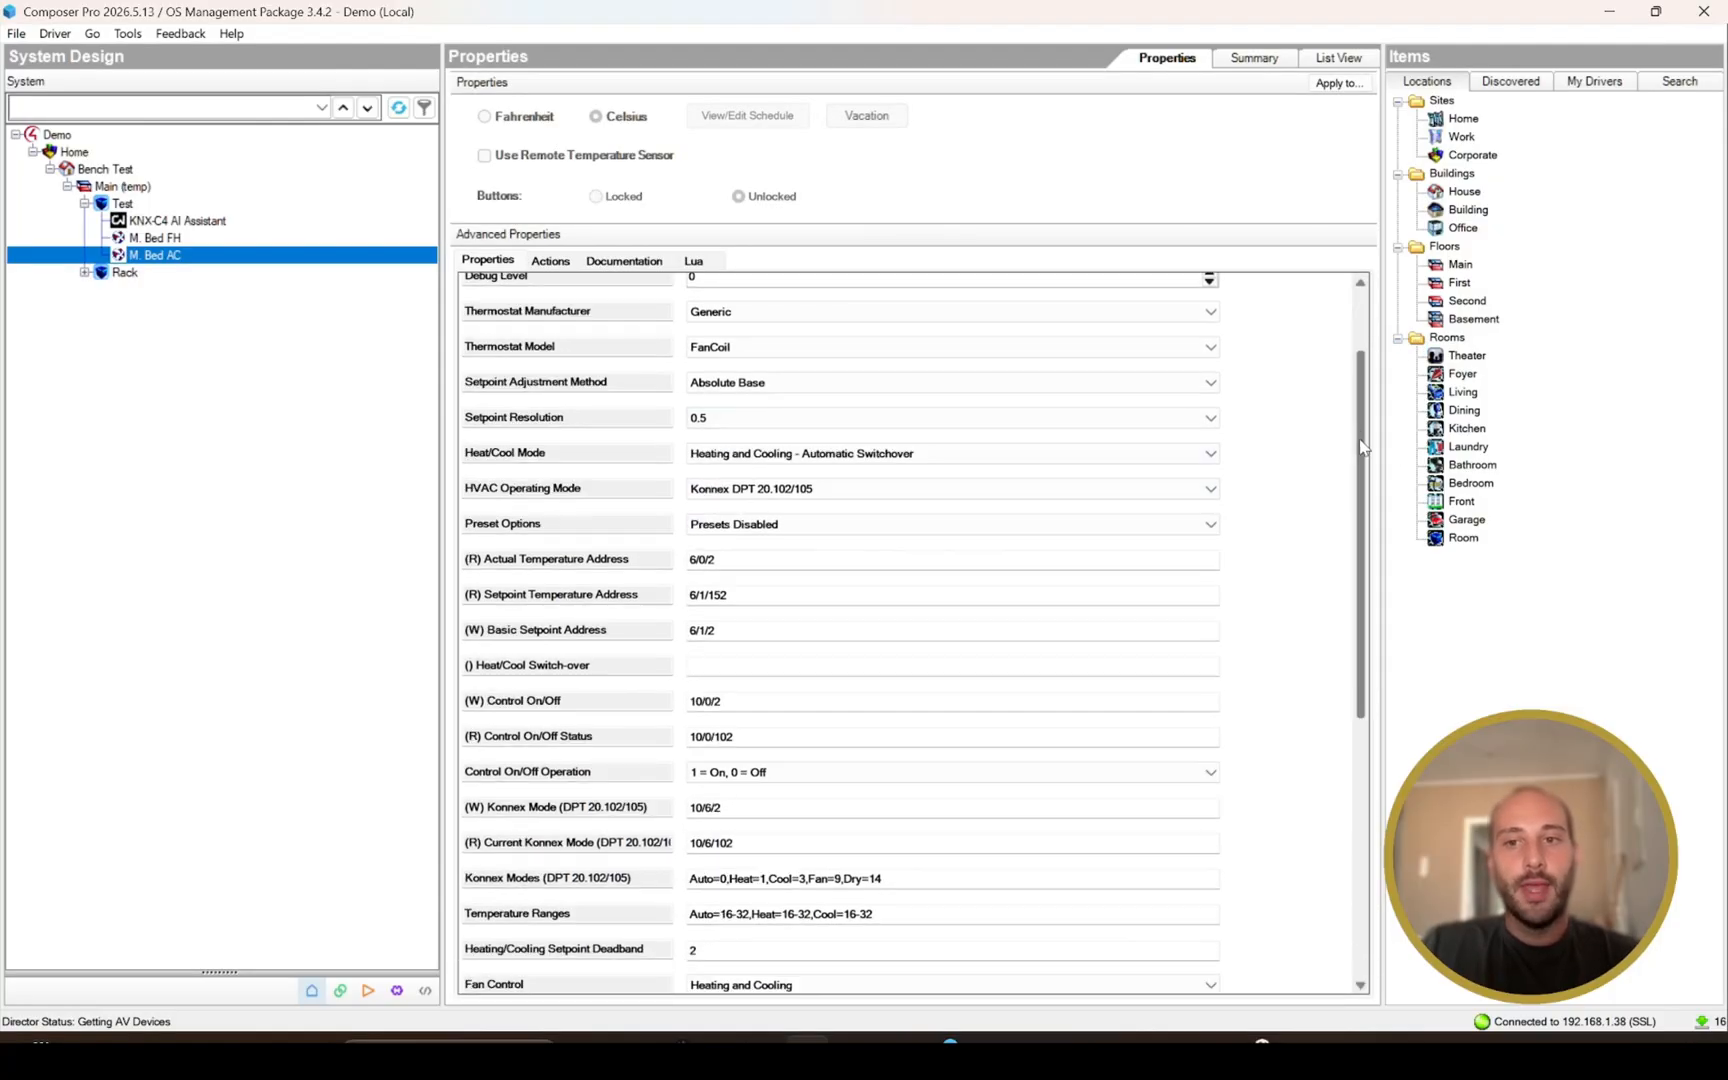
scroll(1352, 500, down, 5)
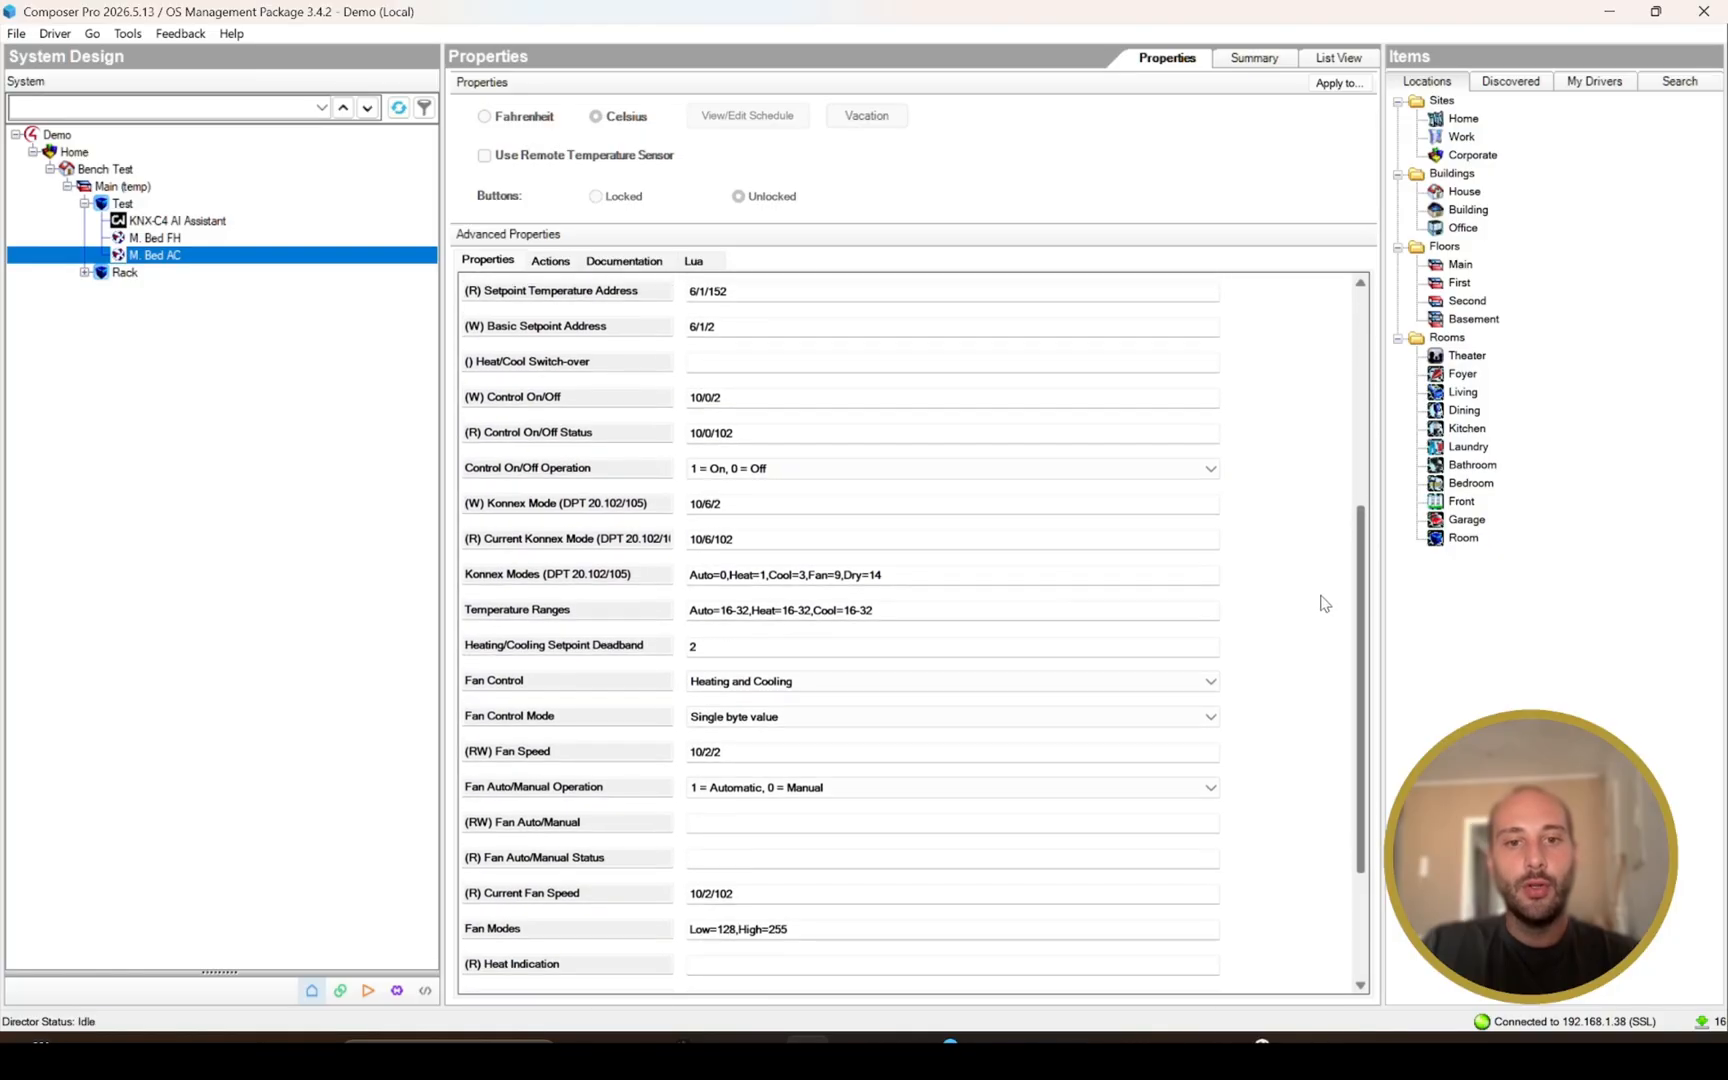
click(660, 405)
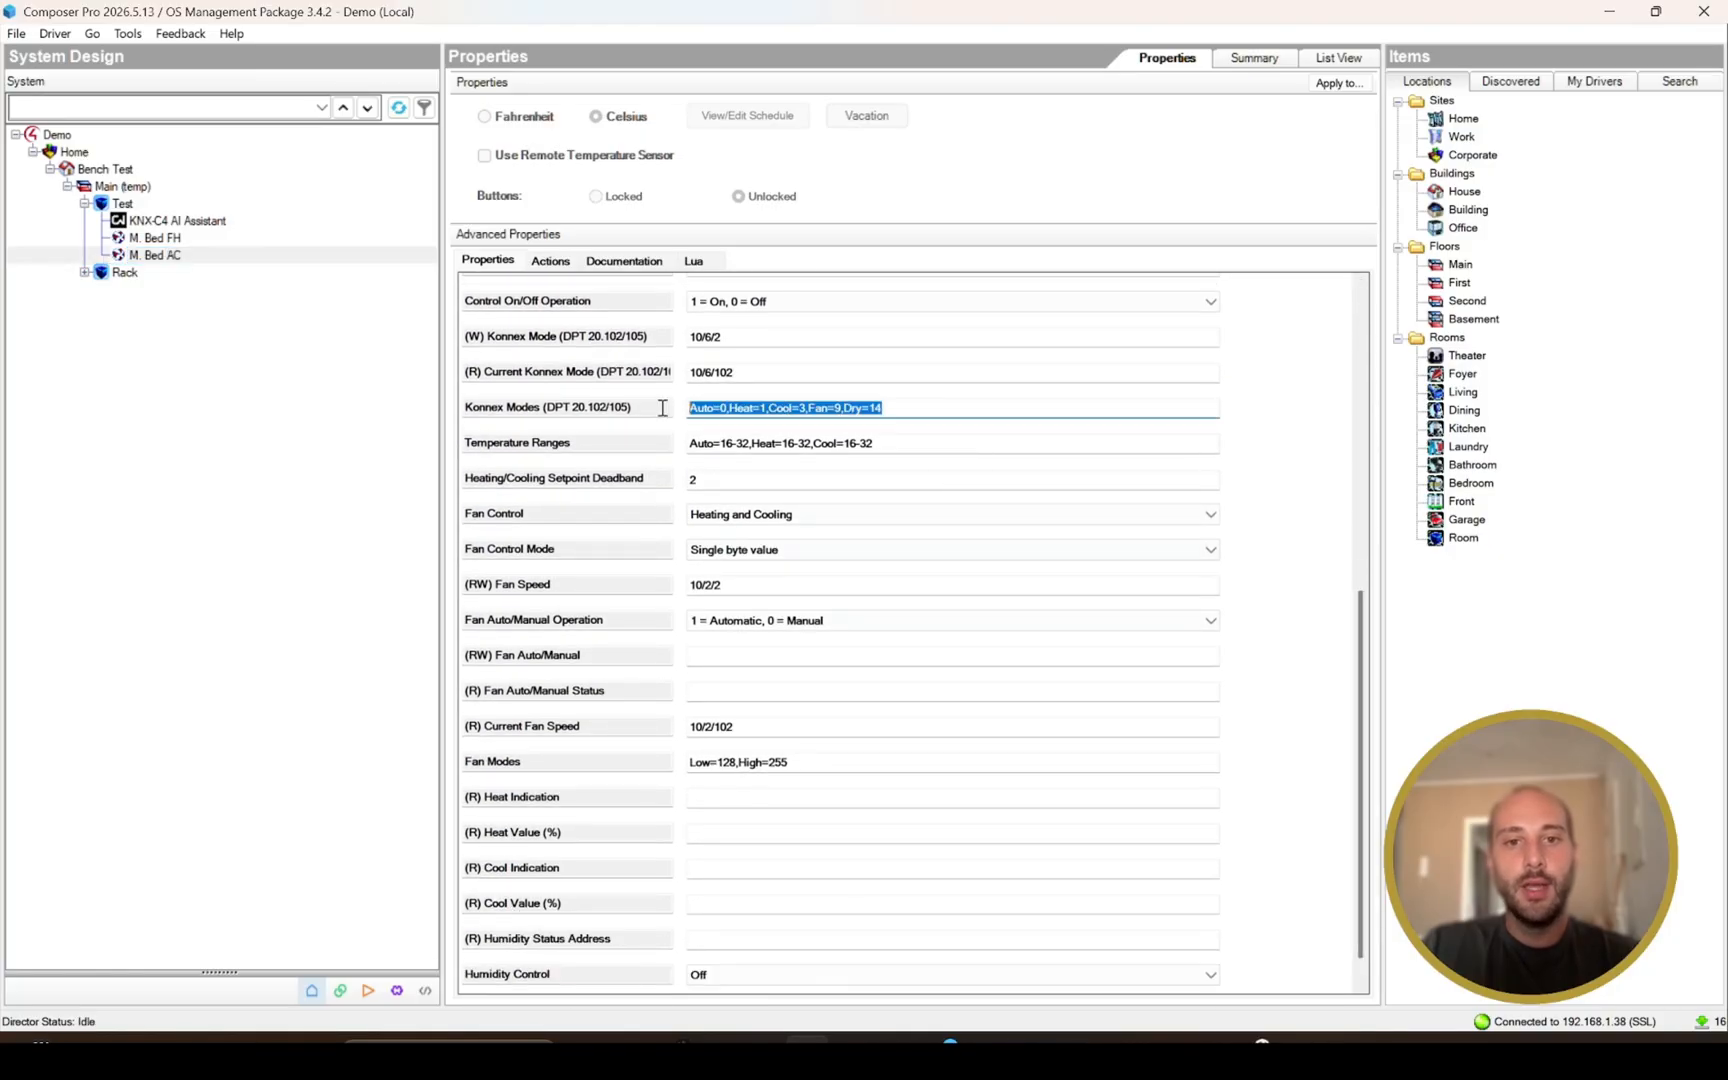
drag(905, 443, 689, 441)
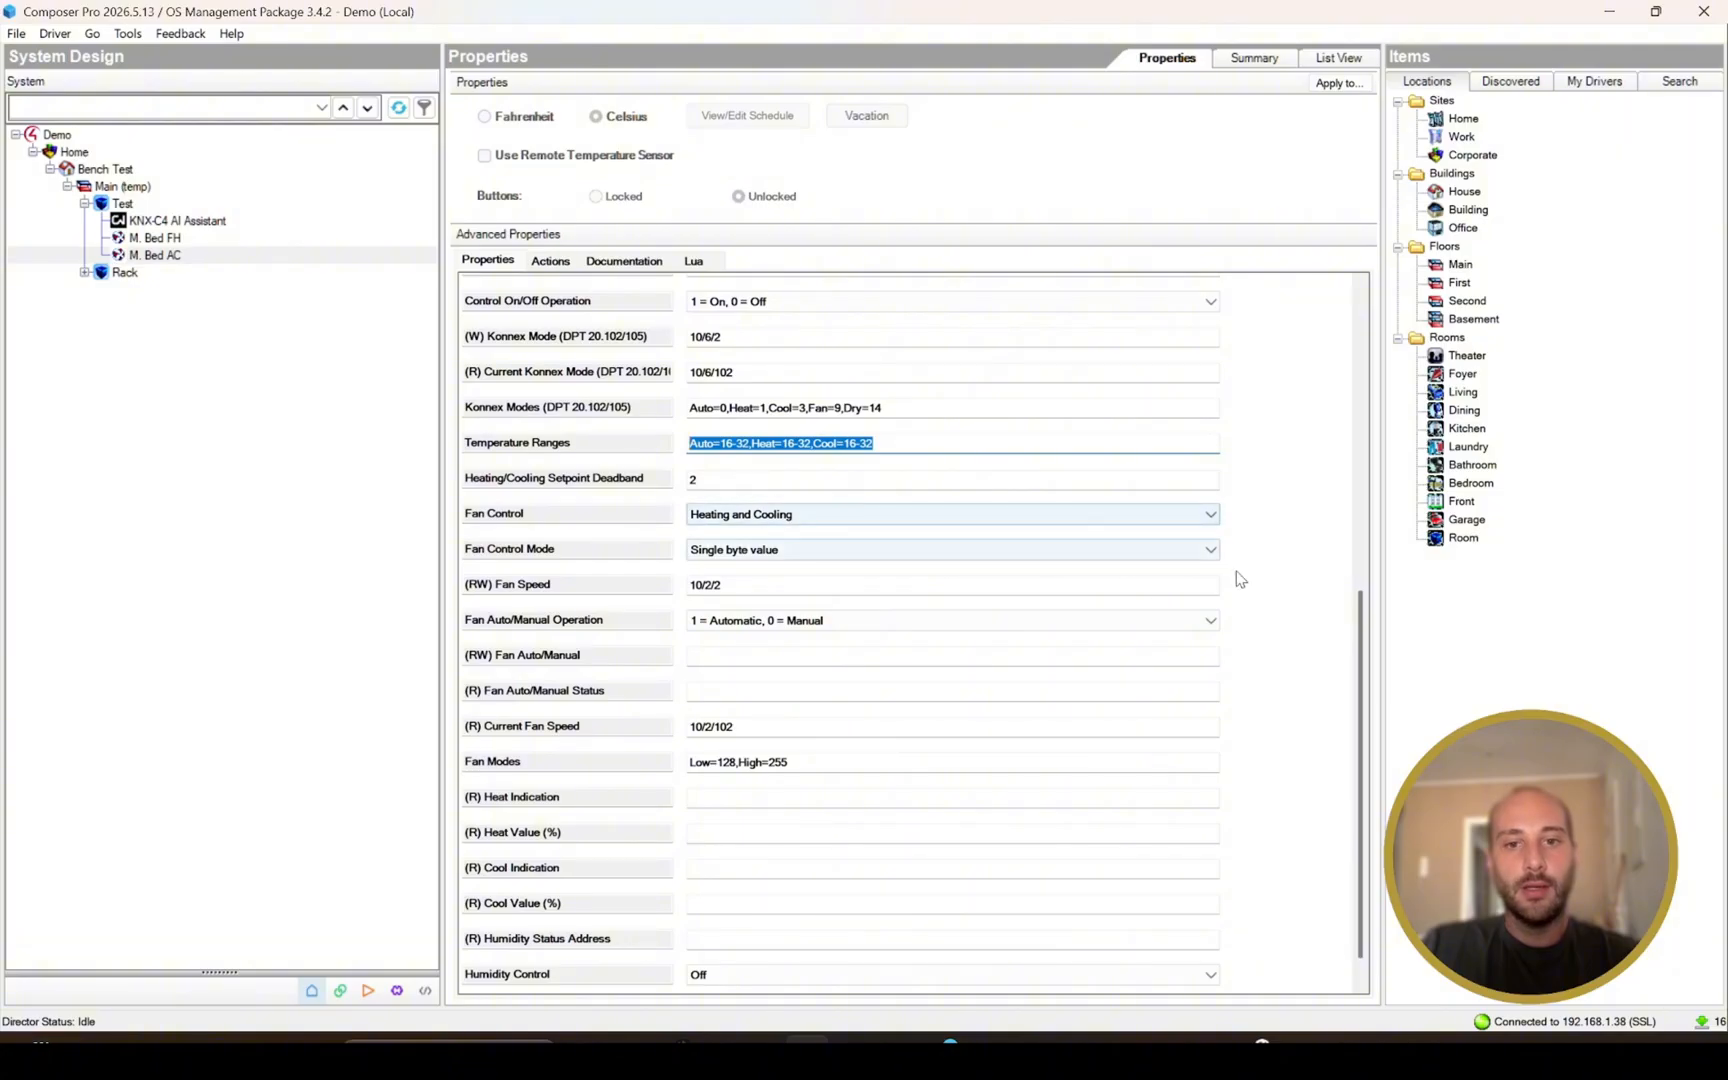
scroll(1360, 615, down, 1)
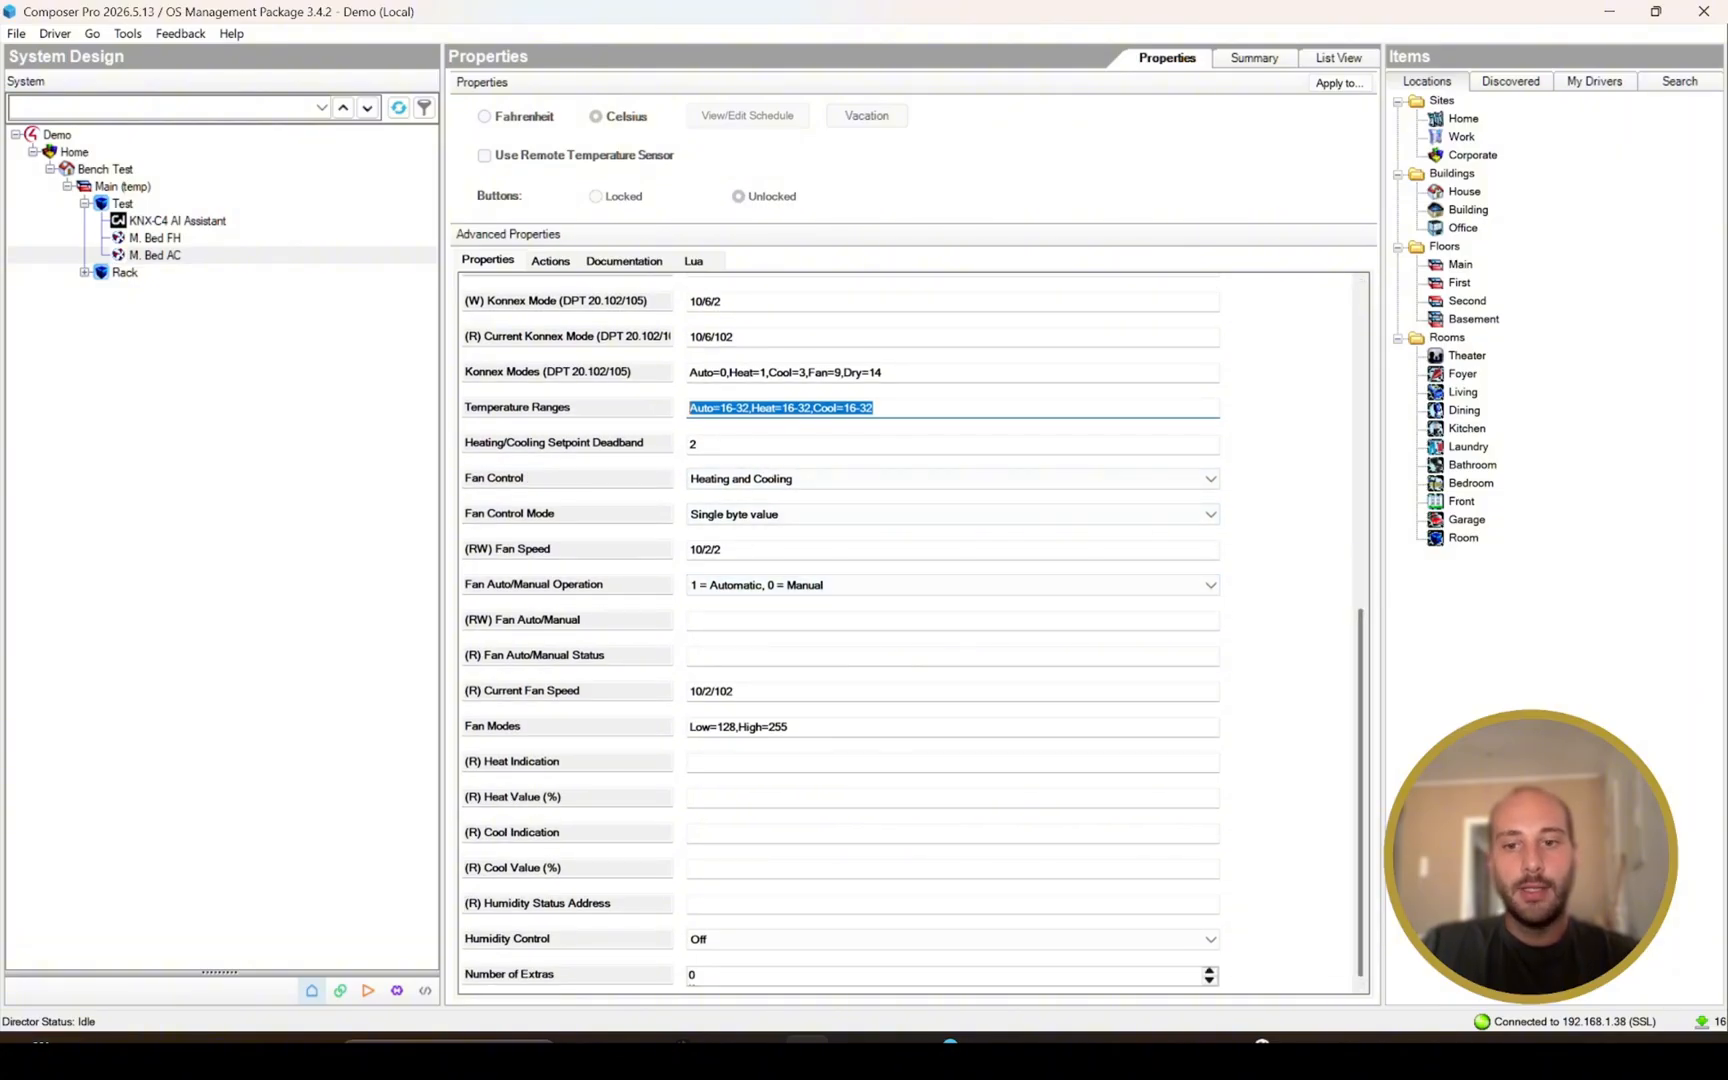
drag(1361, 816, 1049, 428)
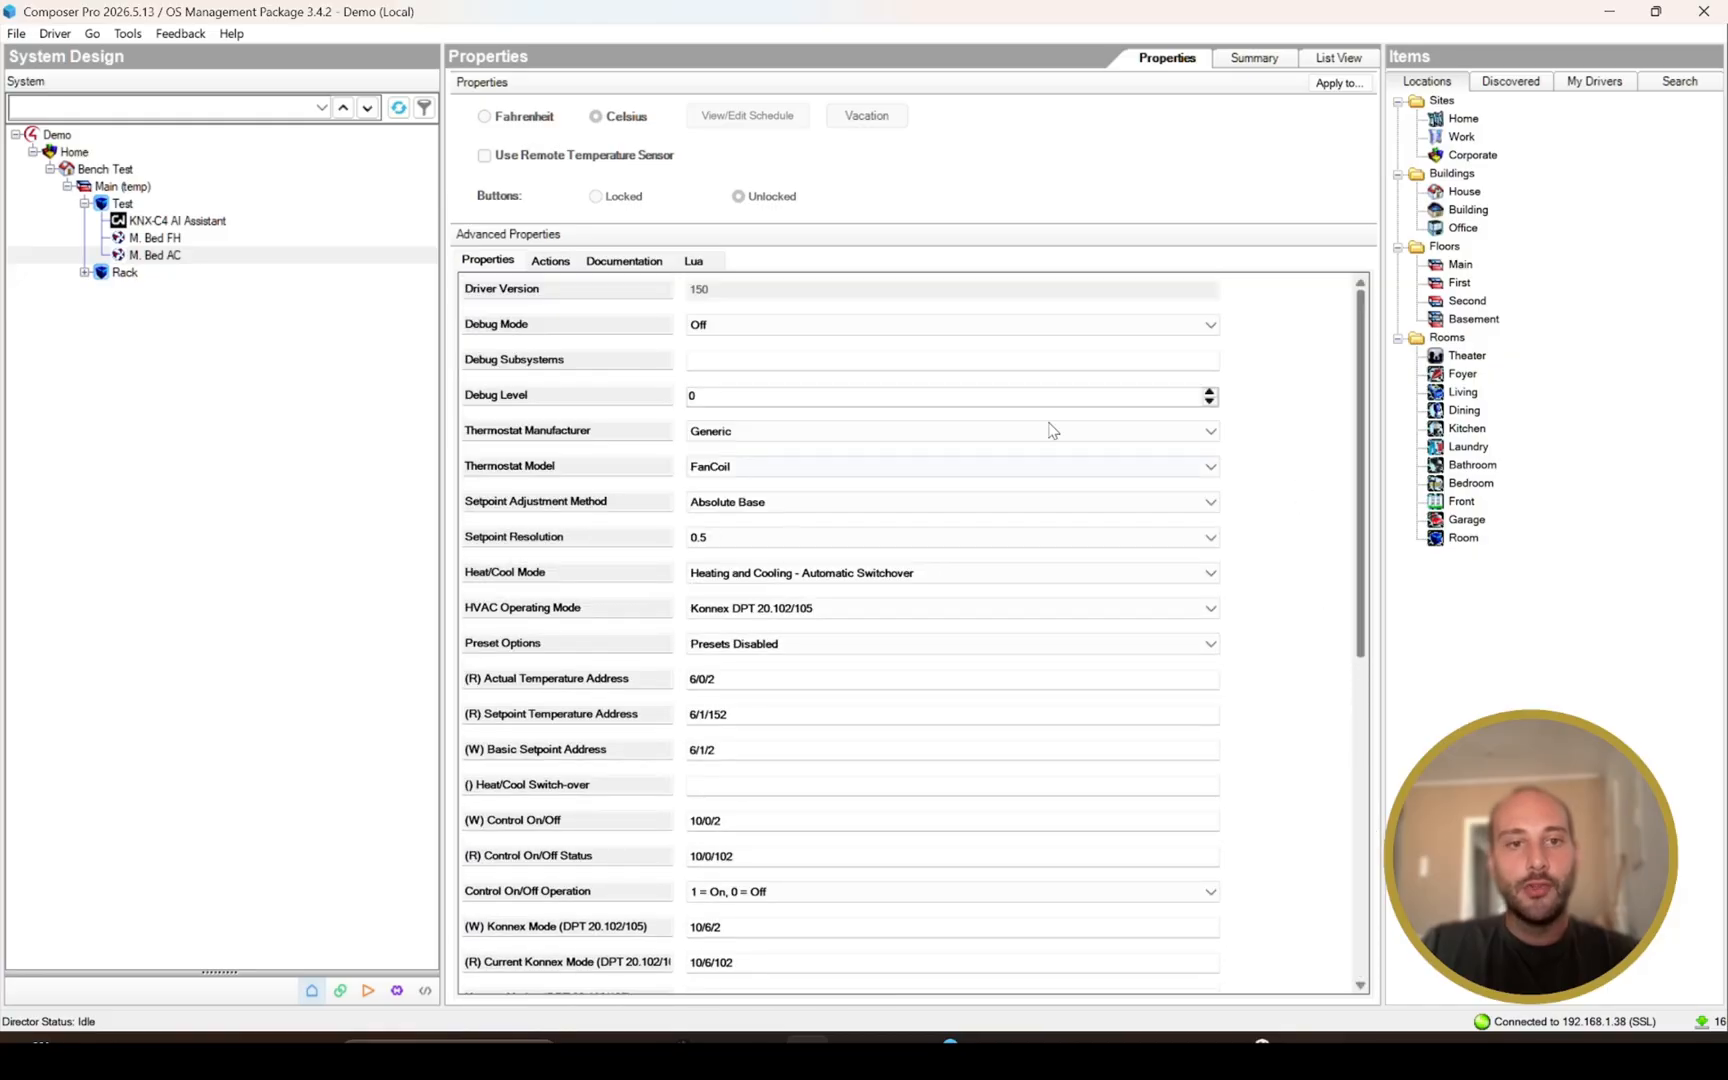
Step: Generate a thermostat template in the KNX-C4 AI Assistant driver based on M. Bed FH and name it FH_template
click(175, 221)
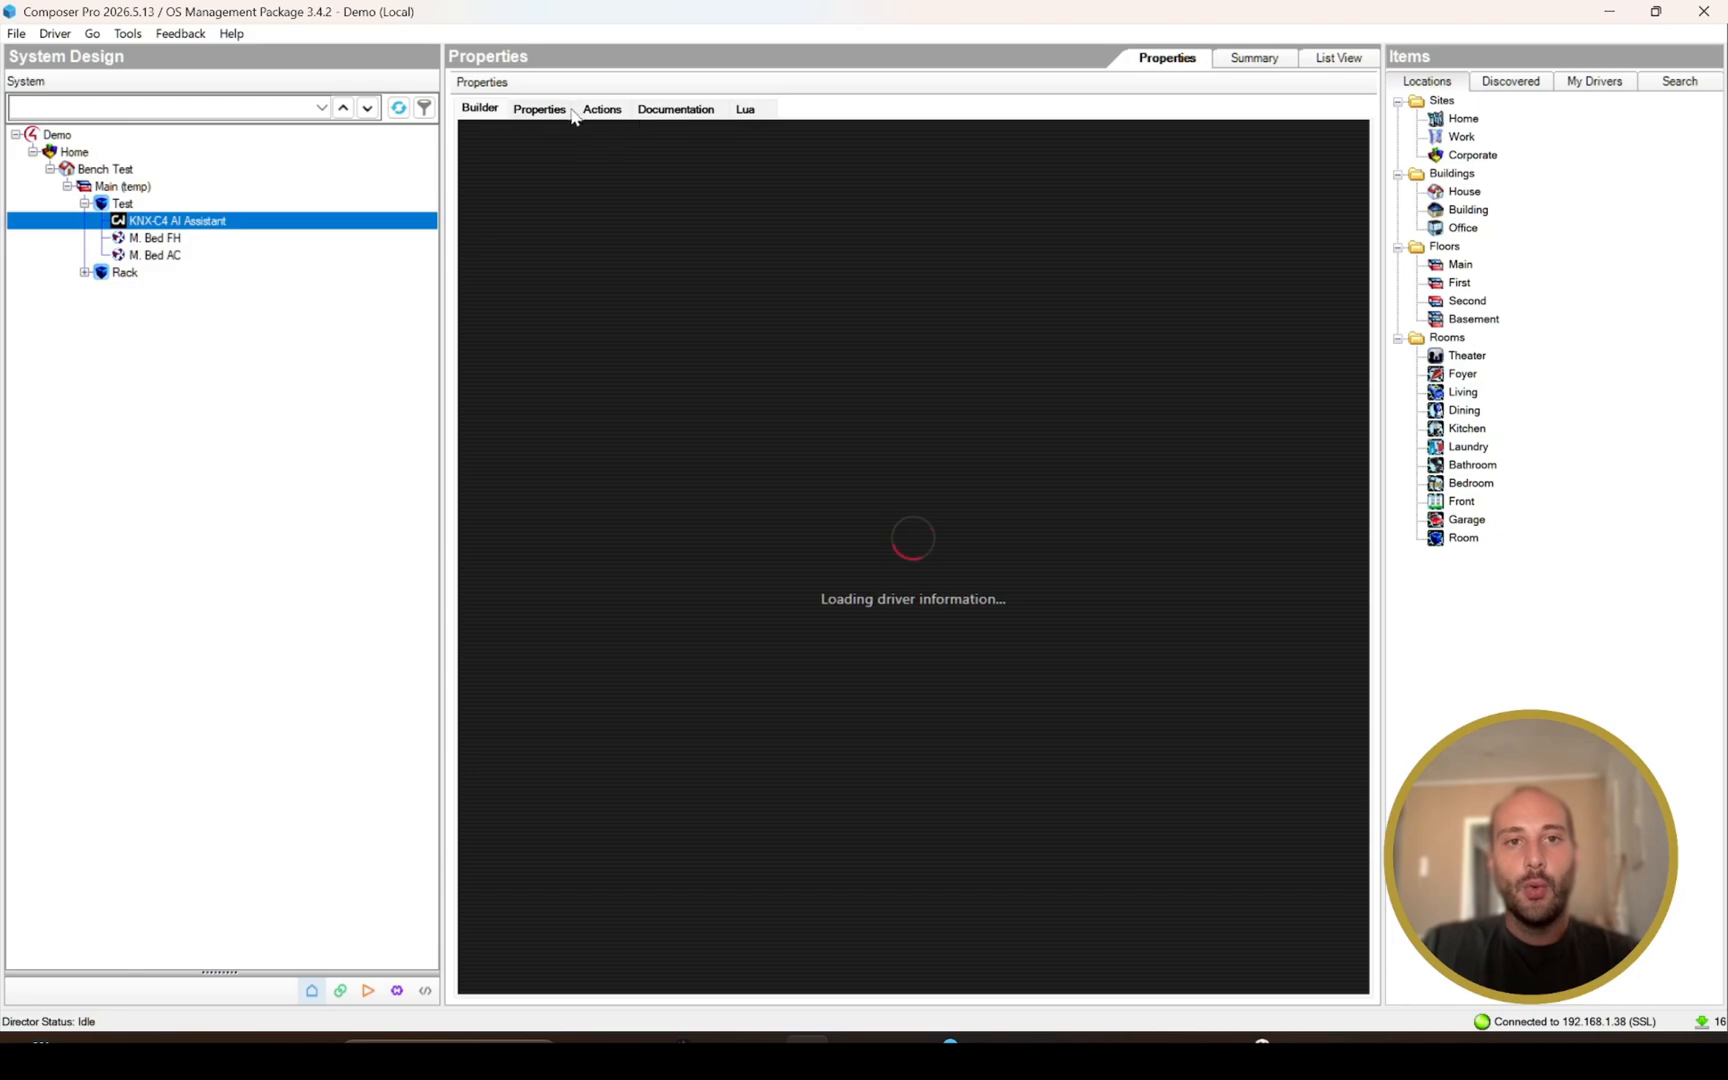
click(796, 194)
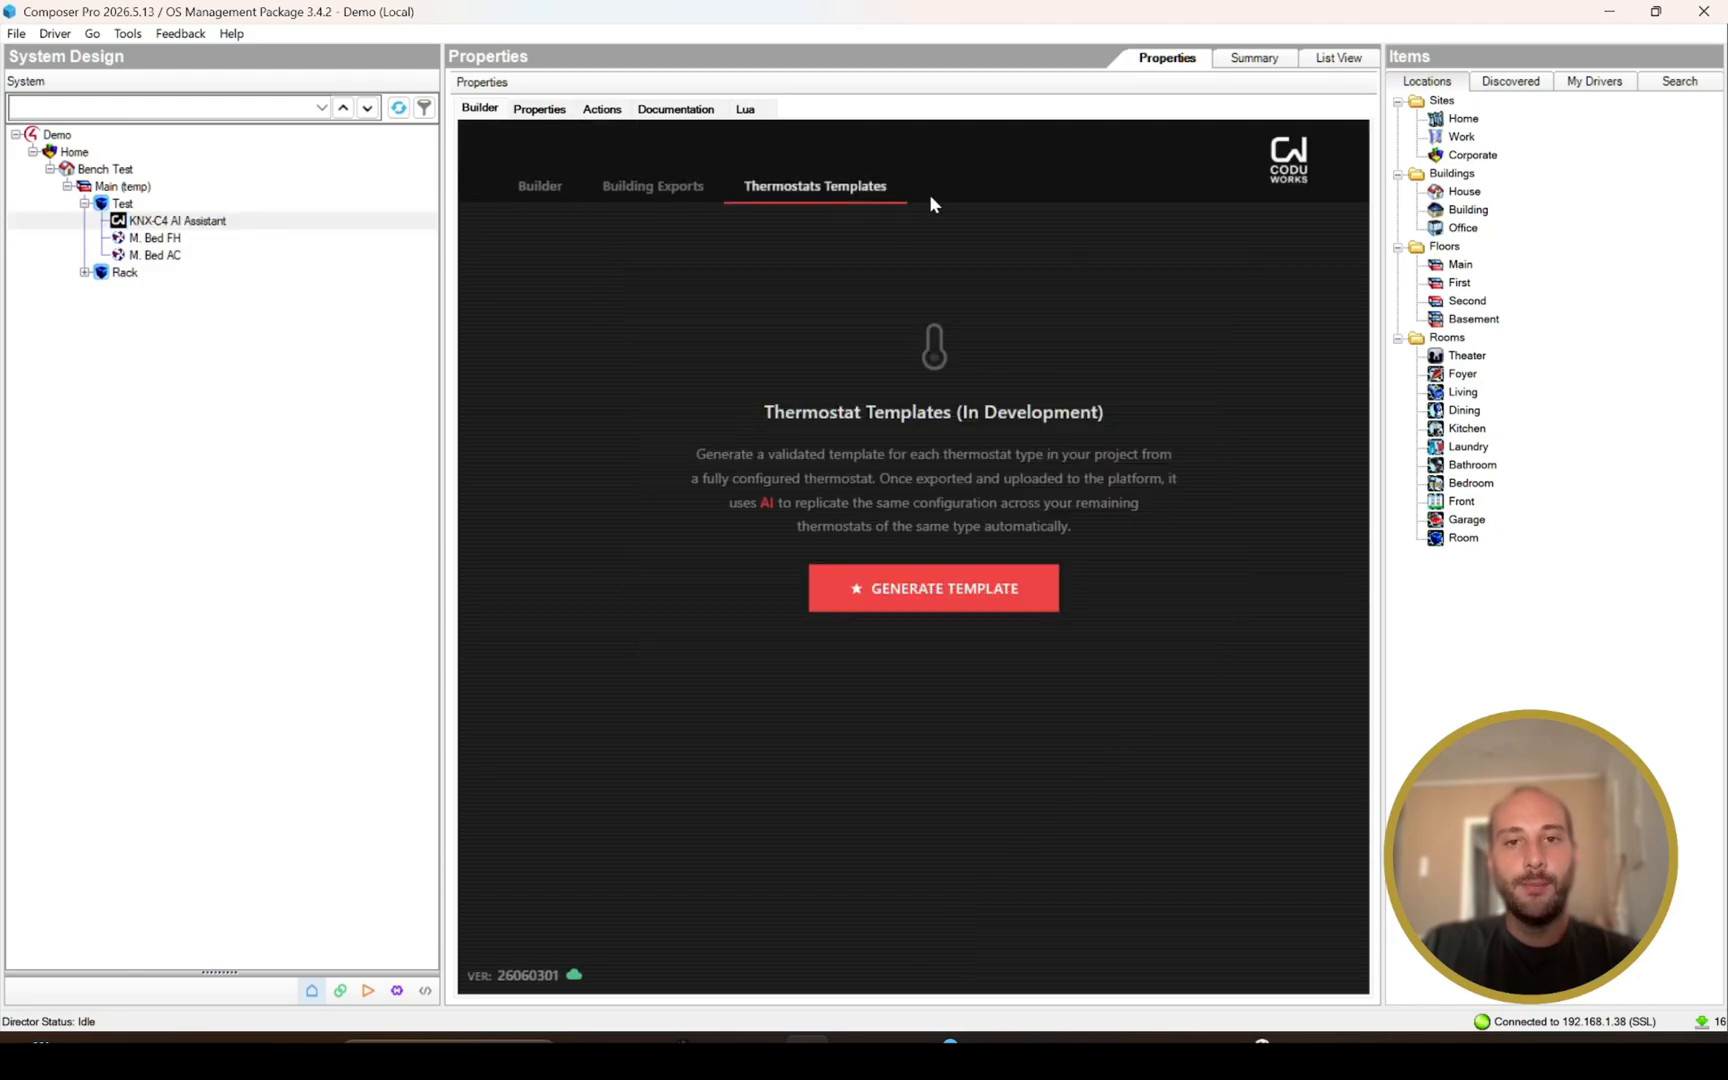
click(952, 598)
click(818, 470)
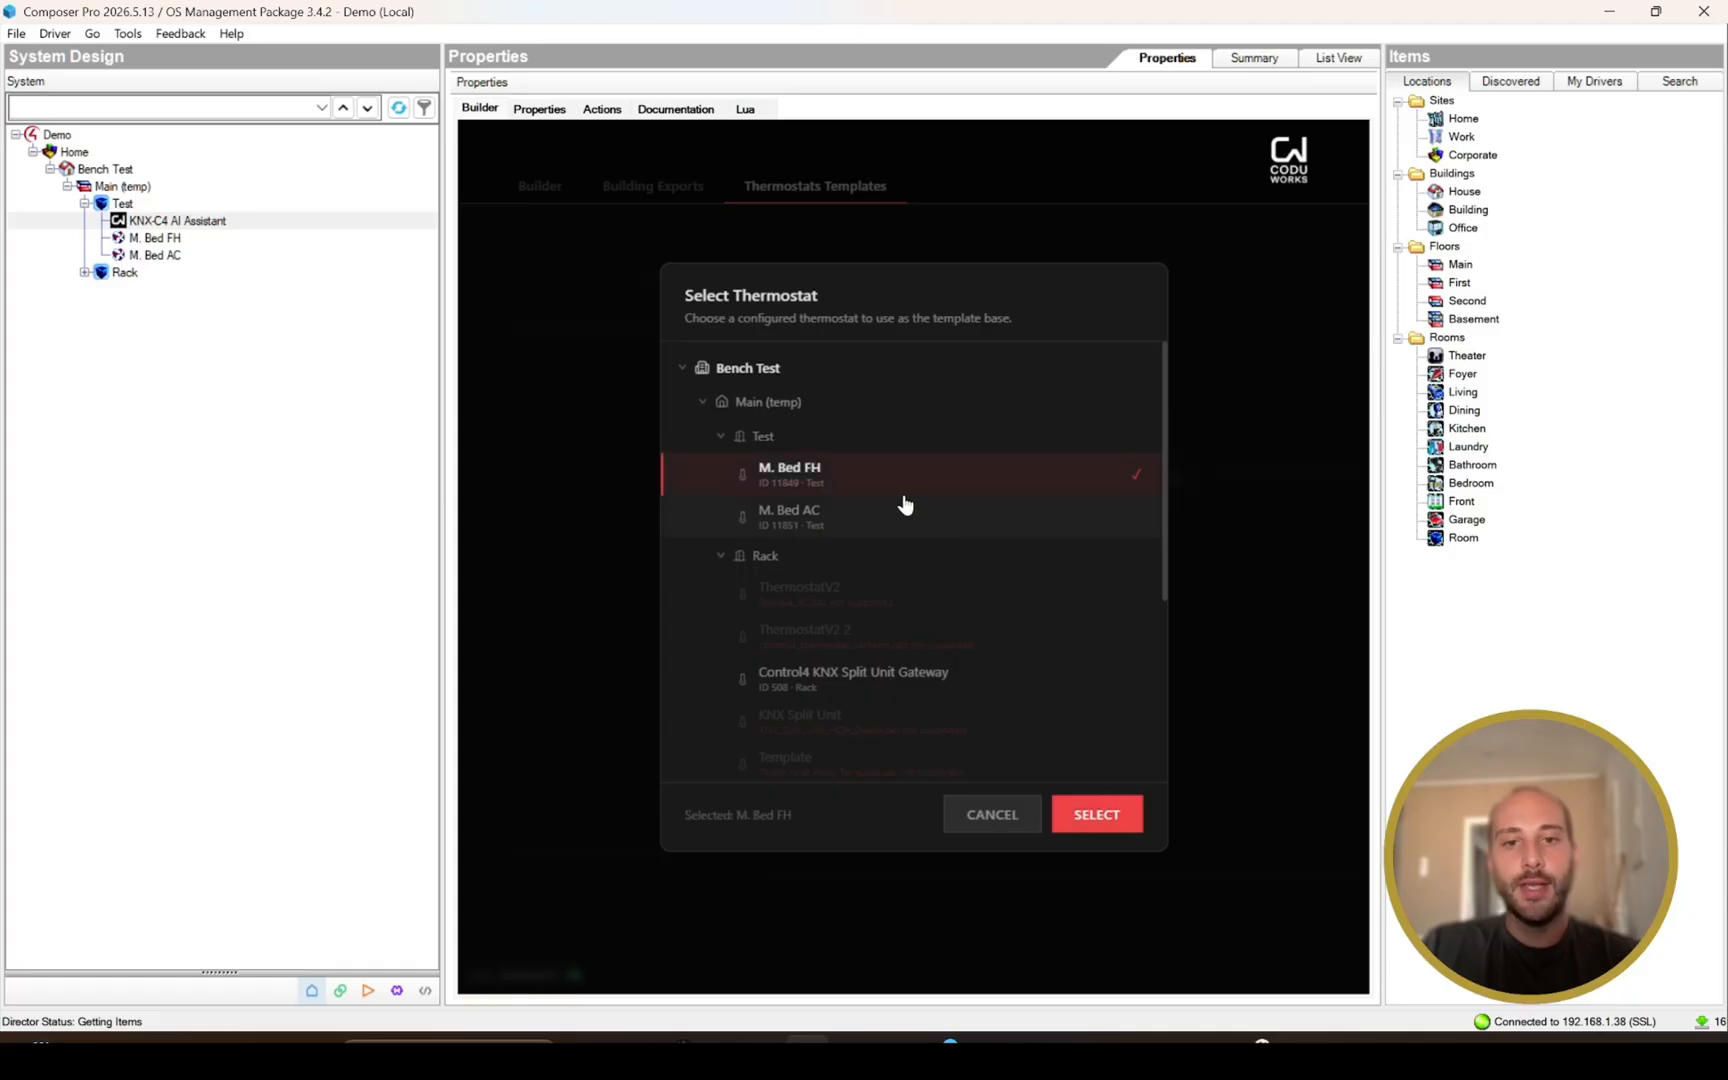
click(1120, 814)
text(FH)
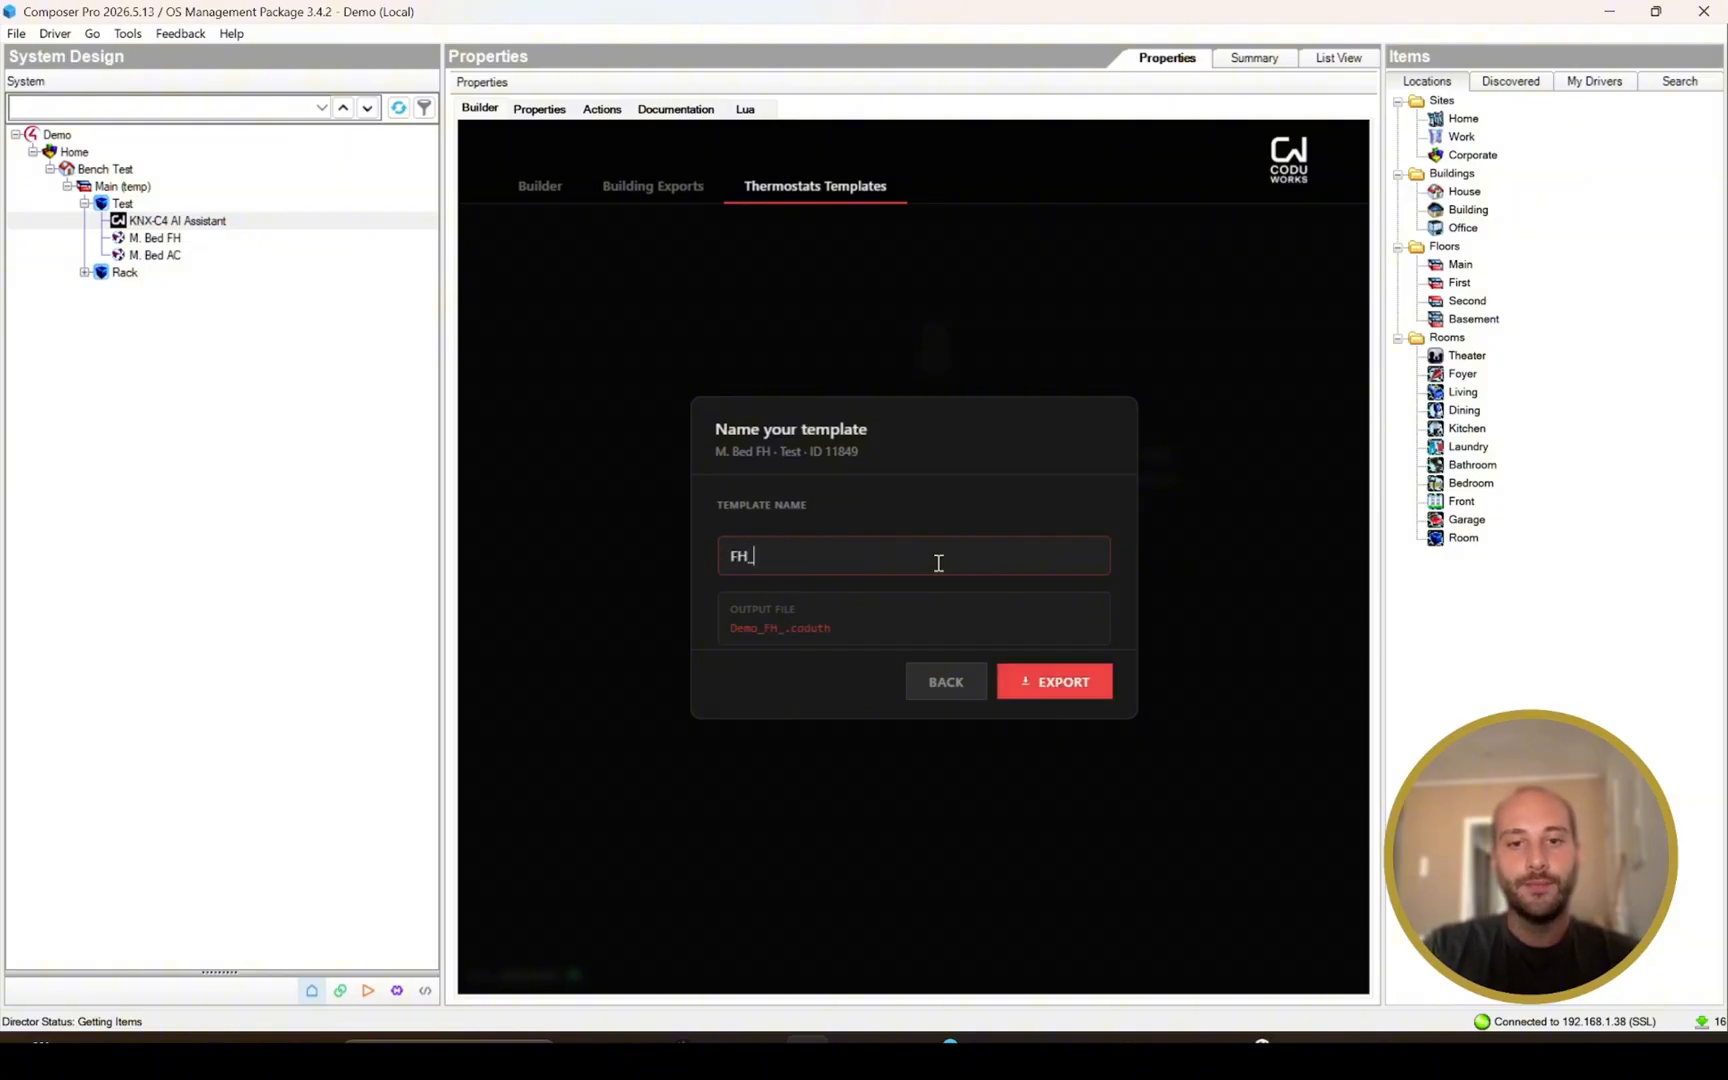
text(_template)
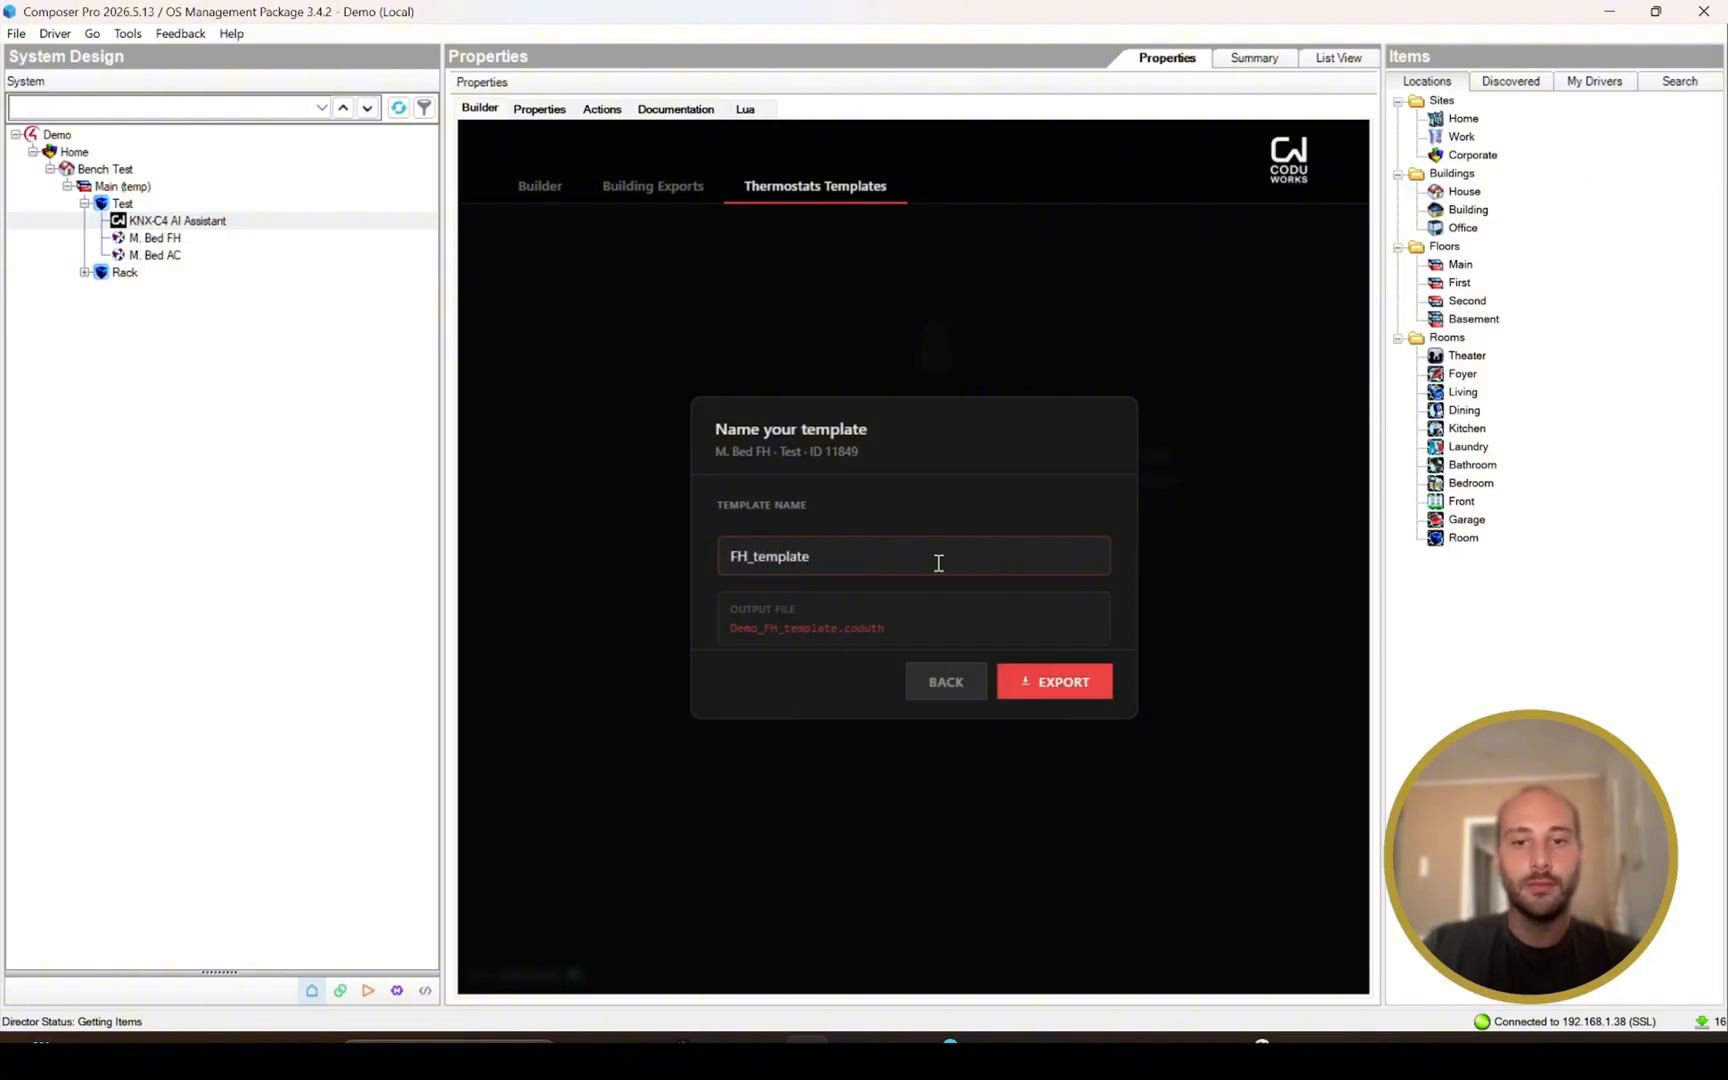
Step: Export the floor heating template to the Downloads folder as Demo_FH_template.coduth
click(1088, 668)
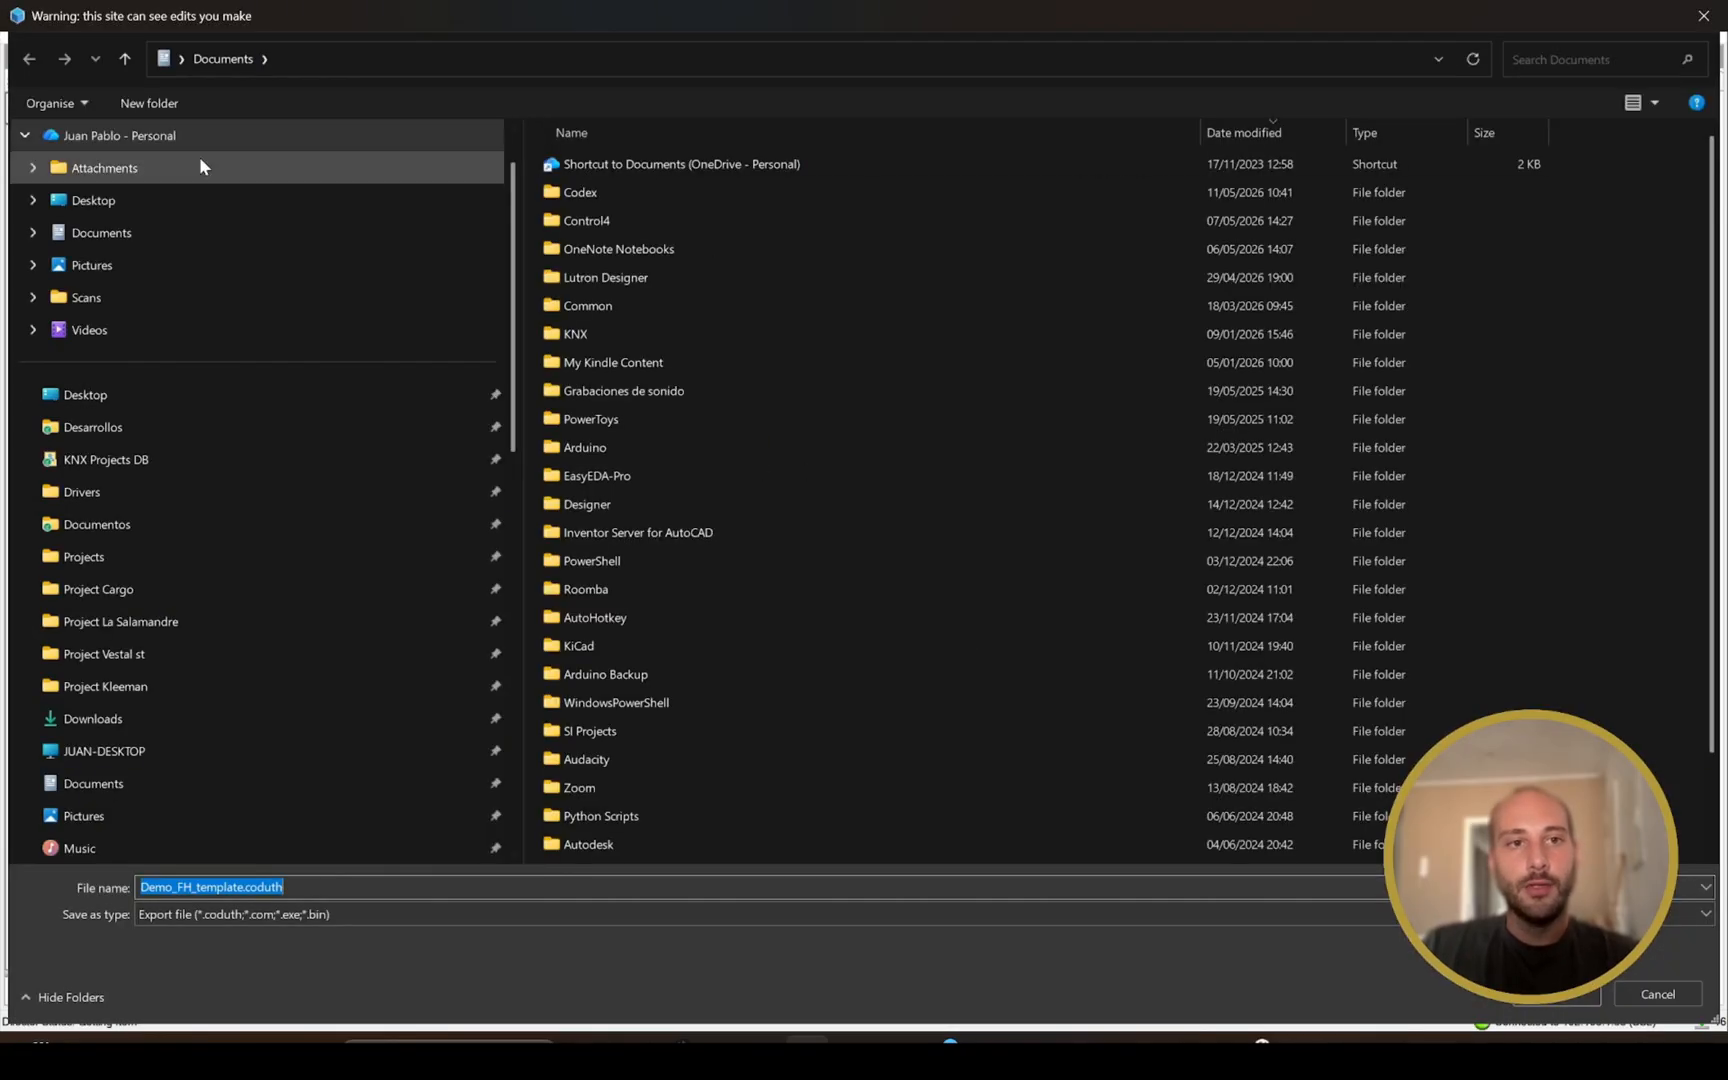
click(88, 718)
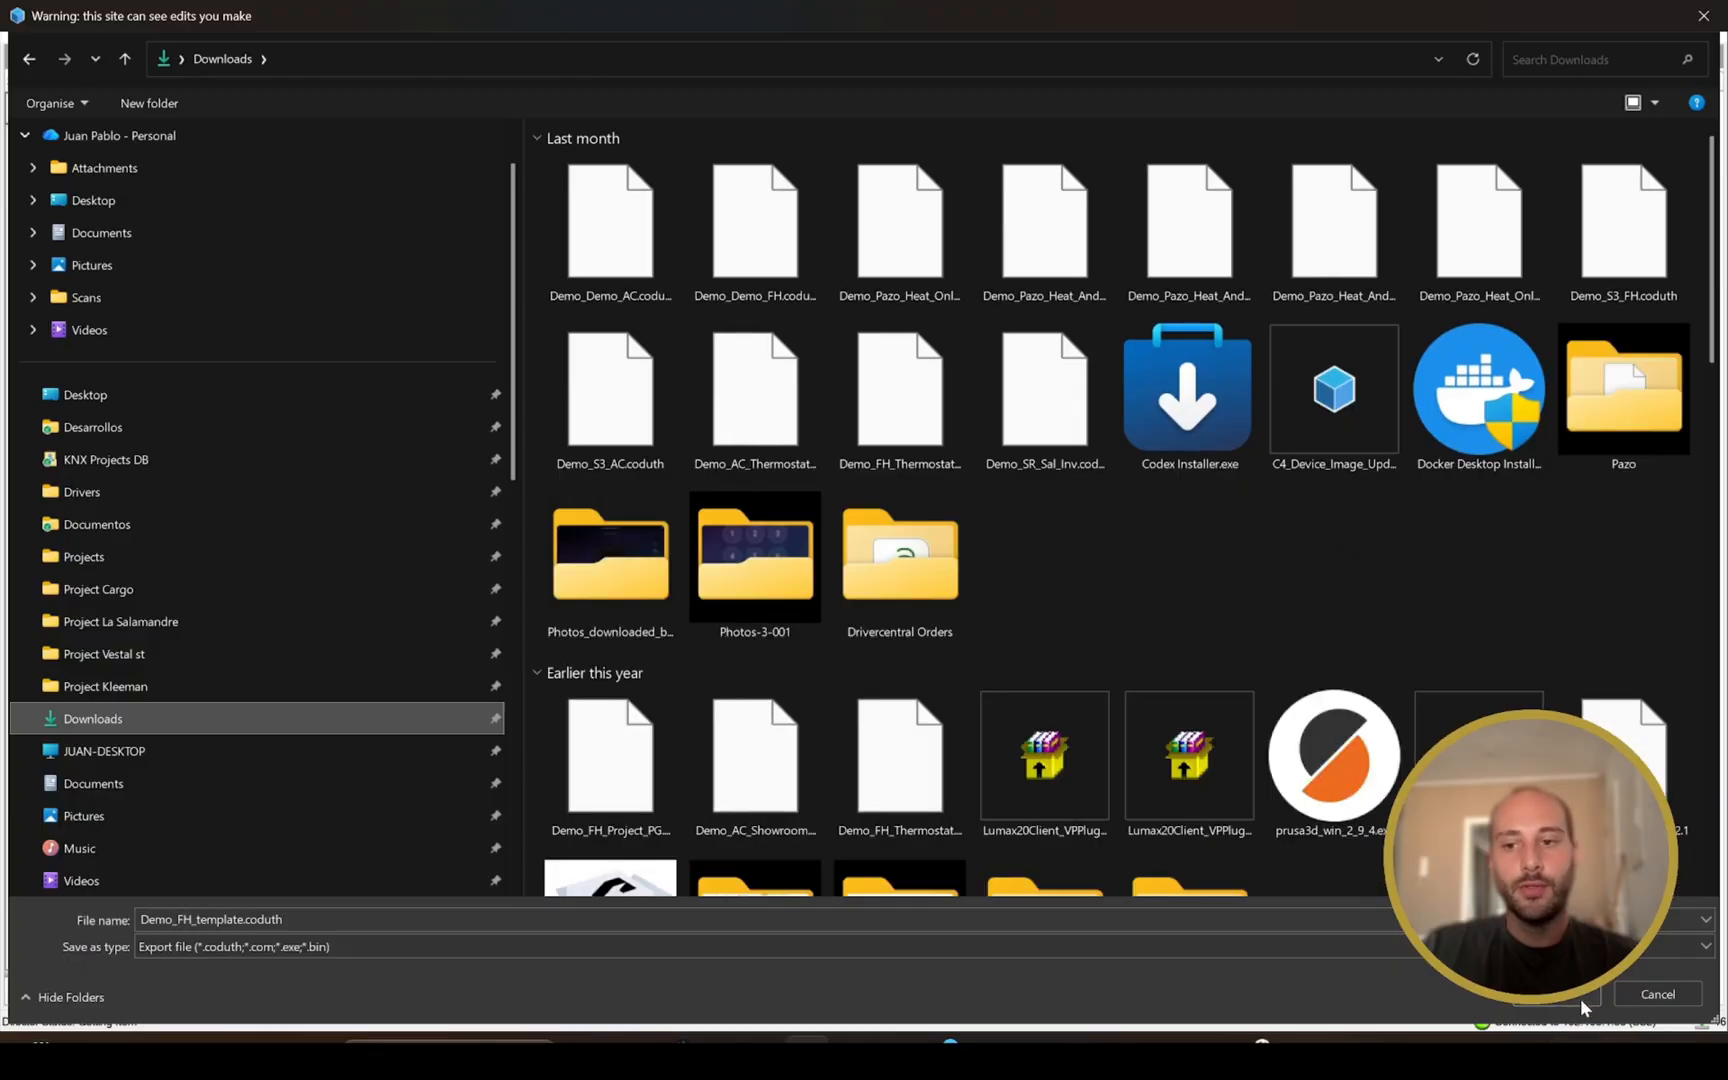
click(1578, 996)
click(905, 644)
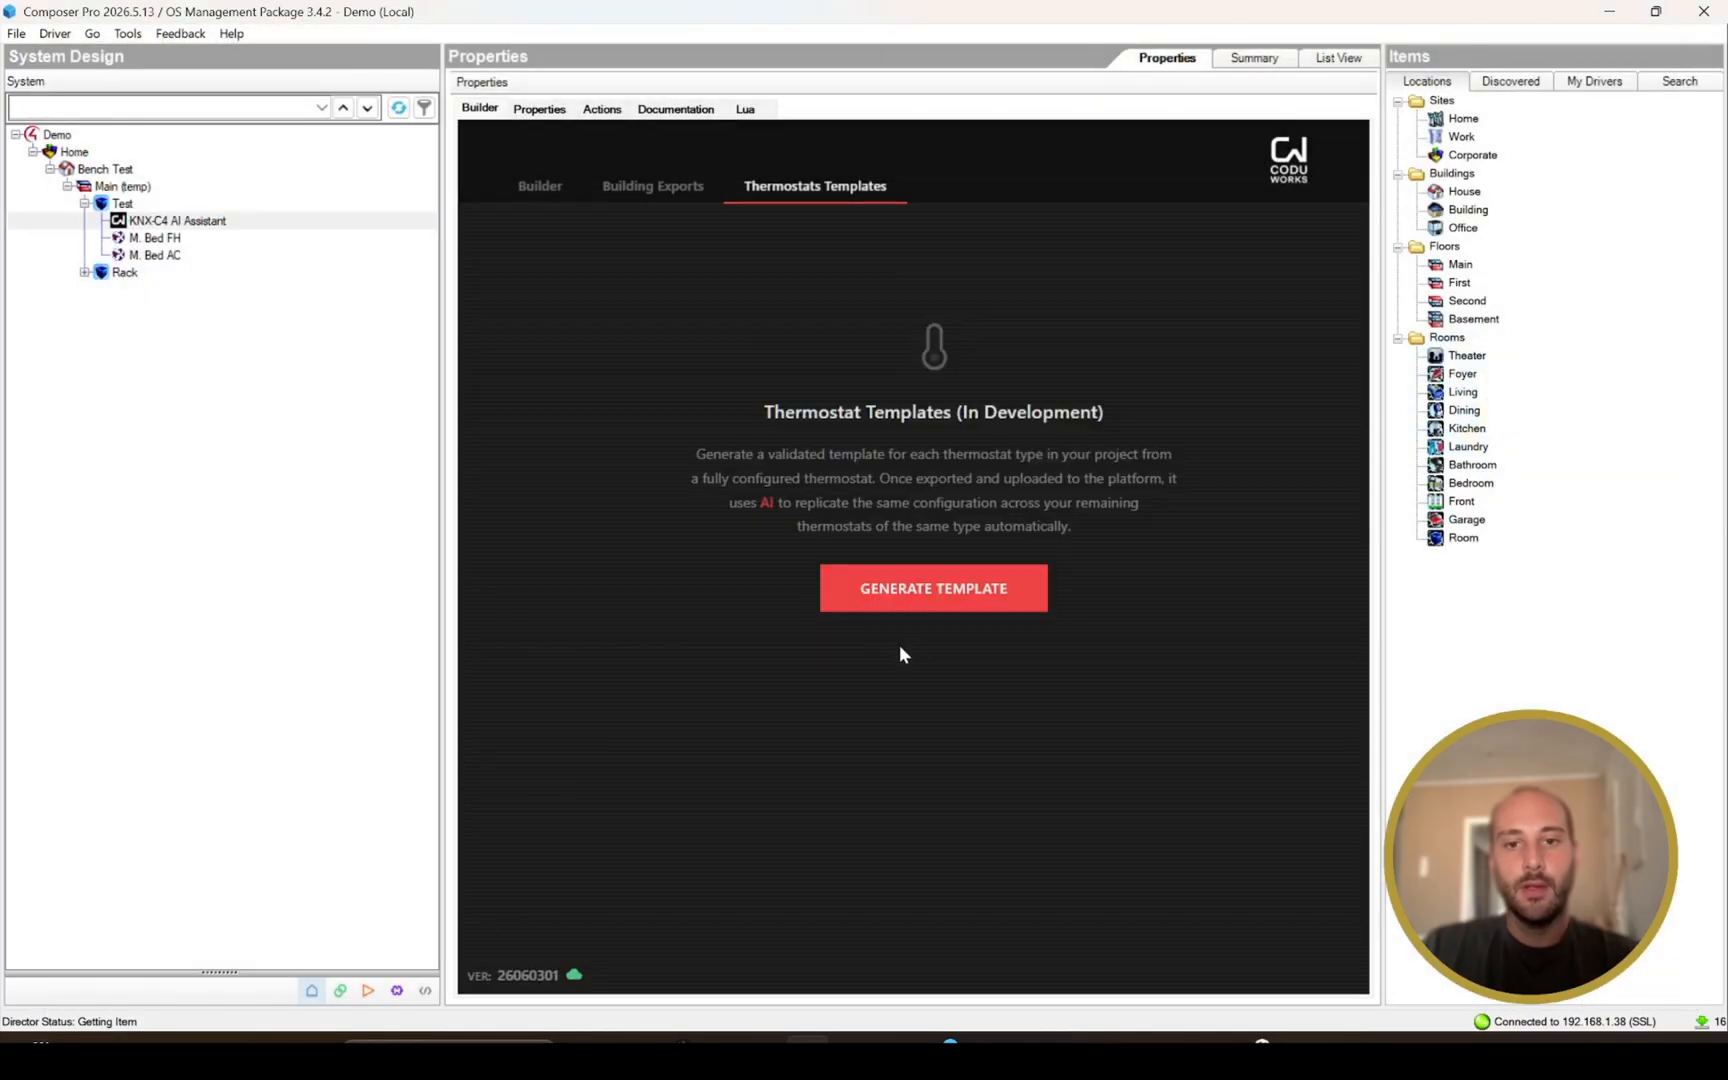
Step: Generate a template from M. Bed AC named AC_template and export it to Downloads as Demo_AC_template.coduth
click(888, 588)
click(815, 514)
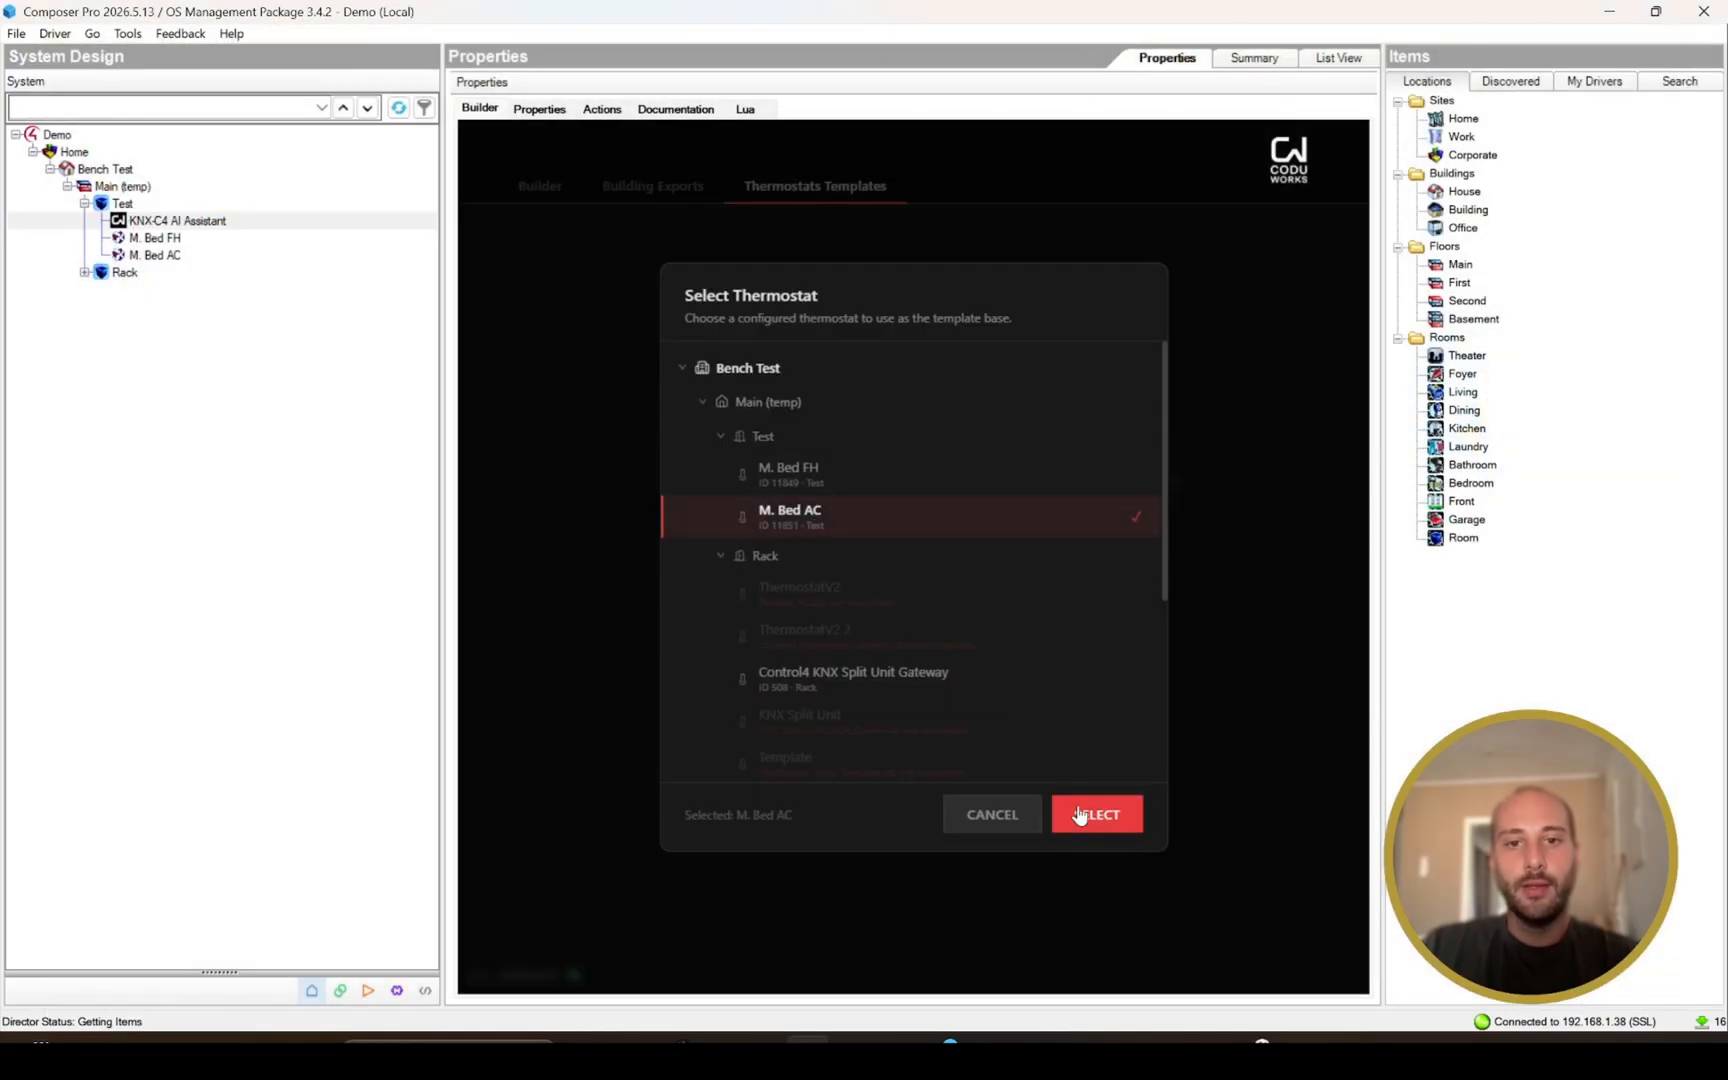
click(1100, 818)
click(842, 540)
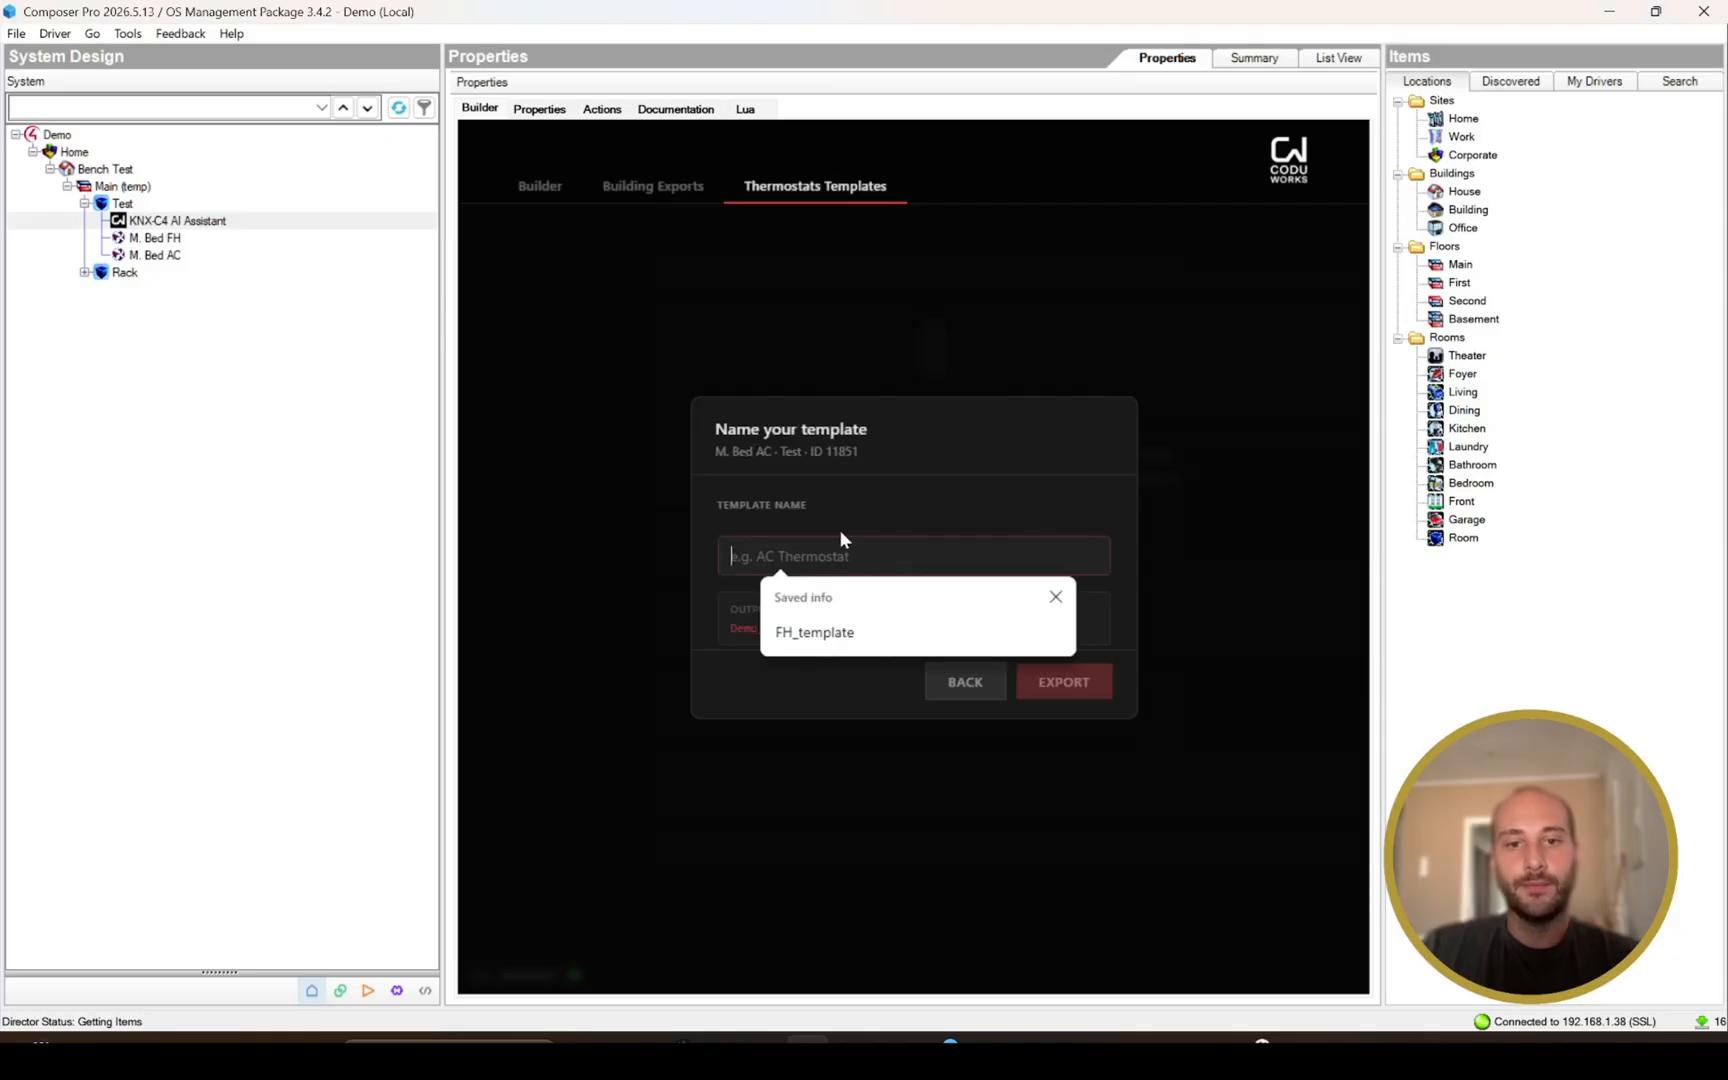
text(AC_template)
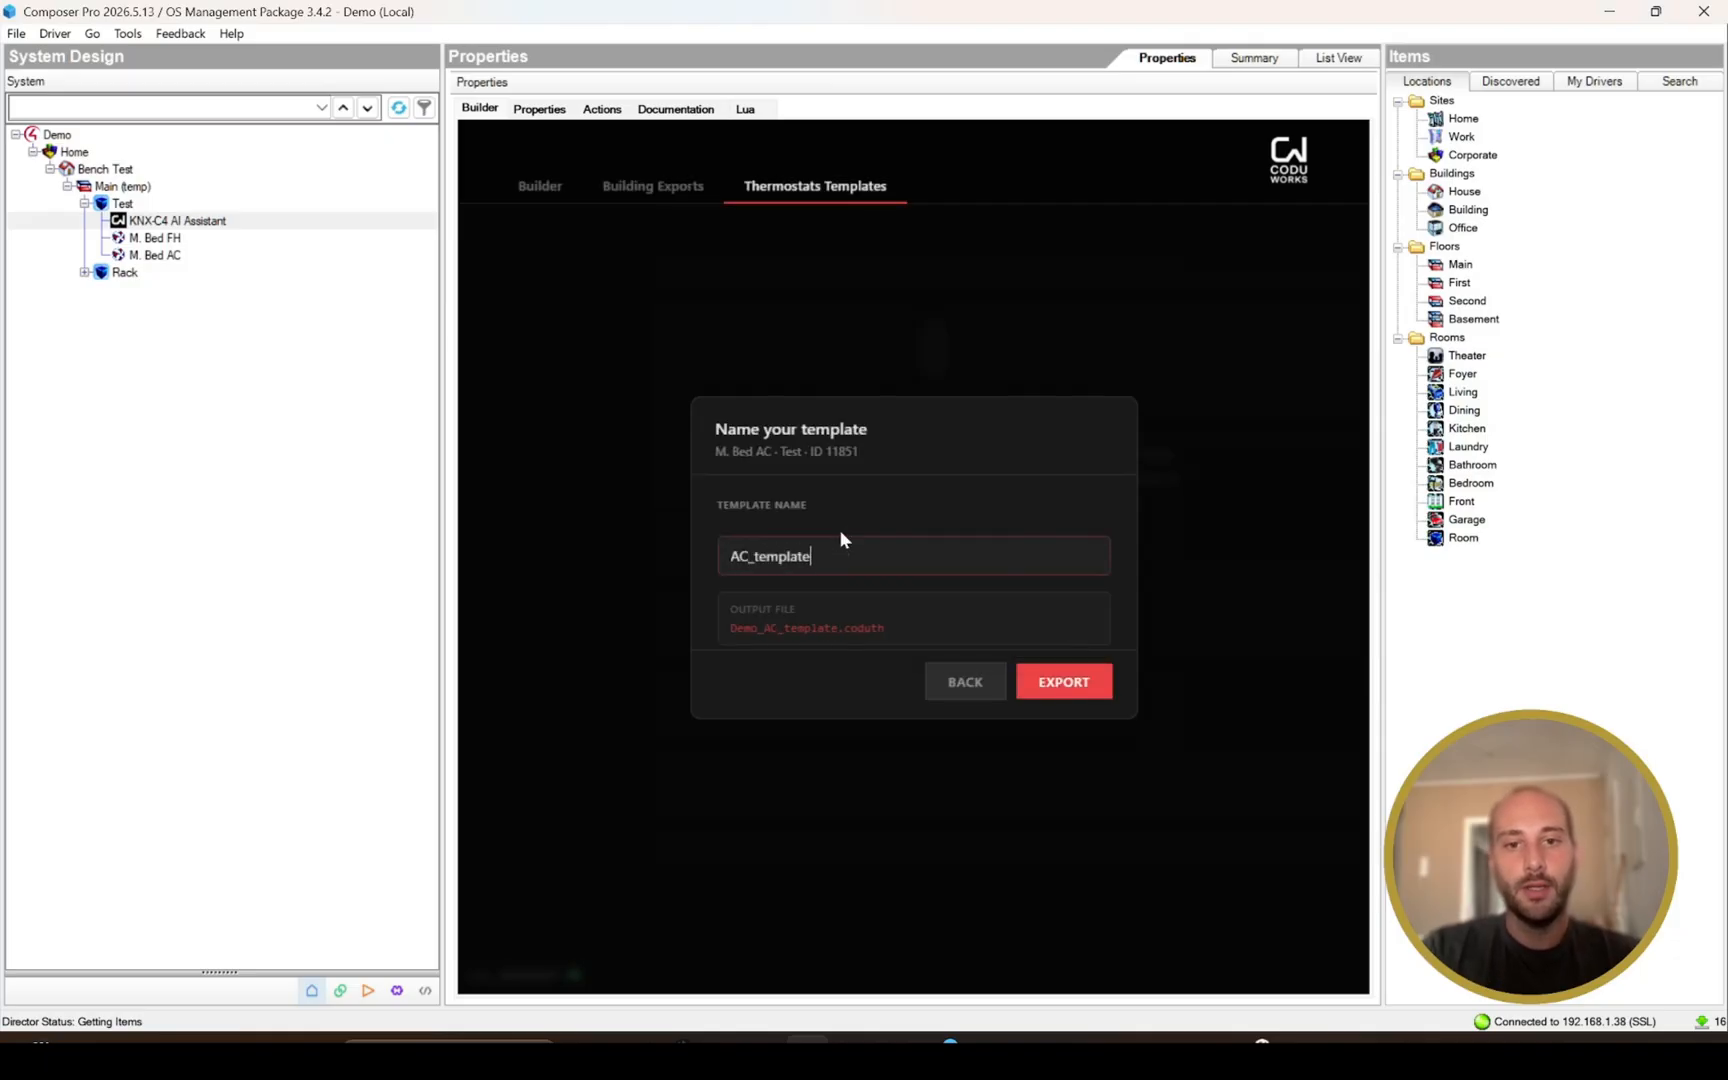
click(1086, 682)
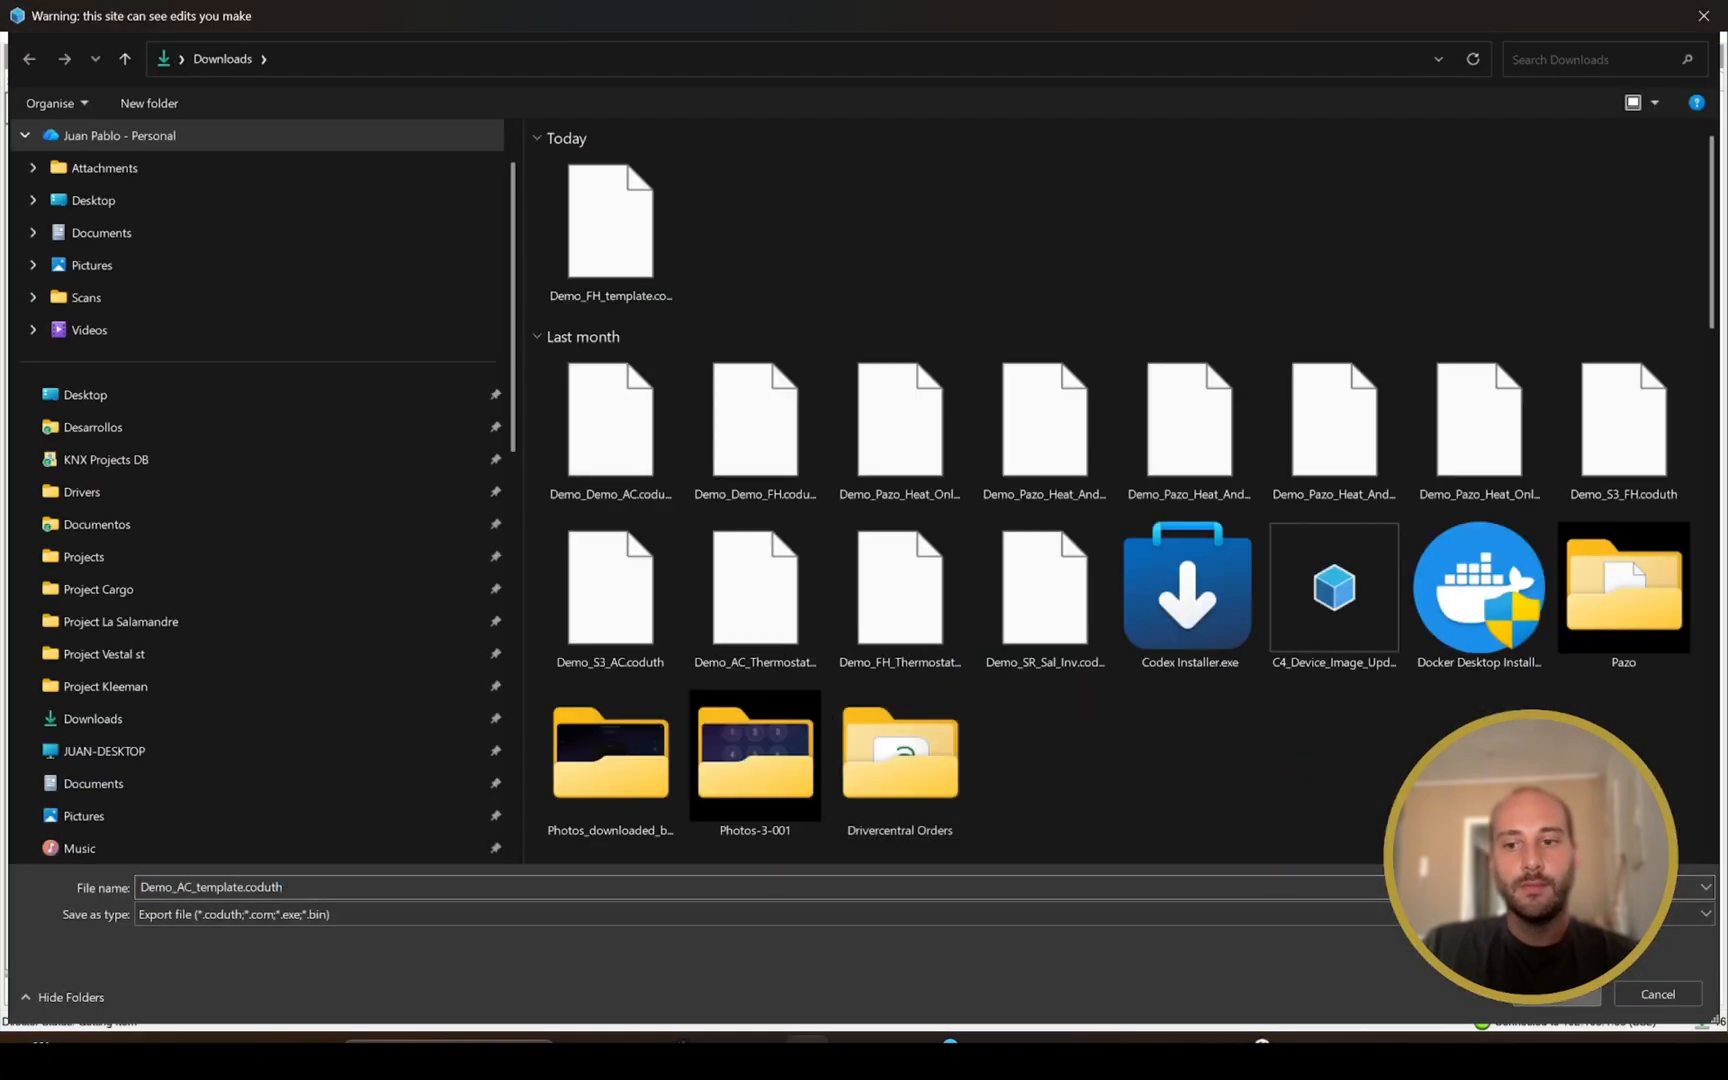
click(1556, 994)
click(905, 645)
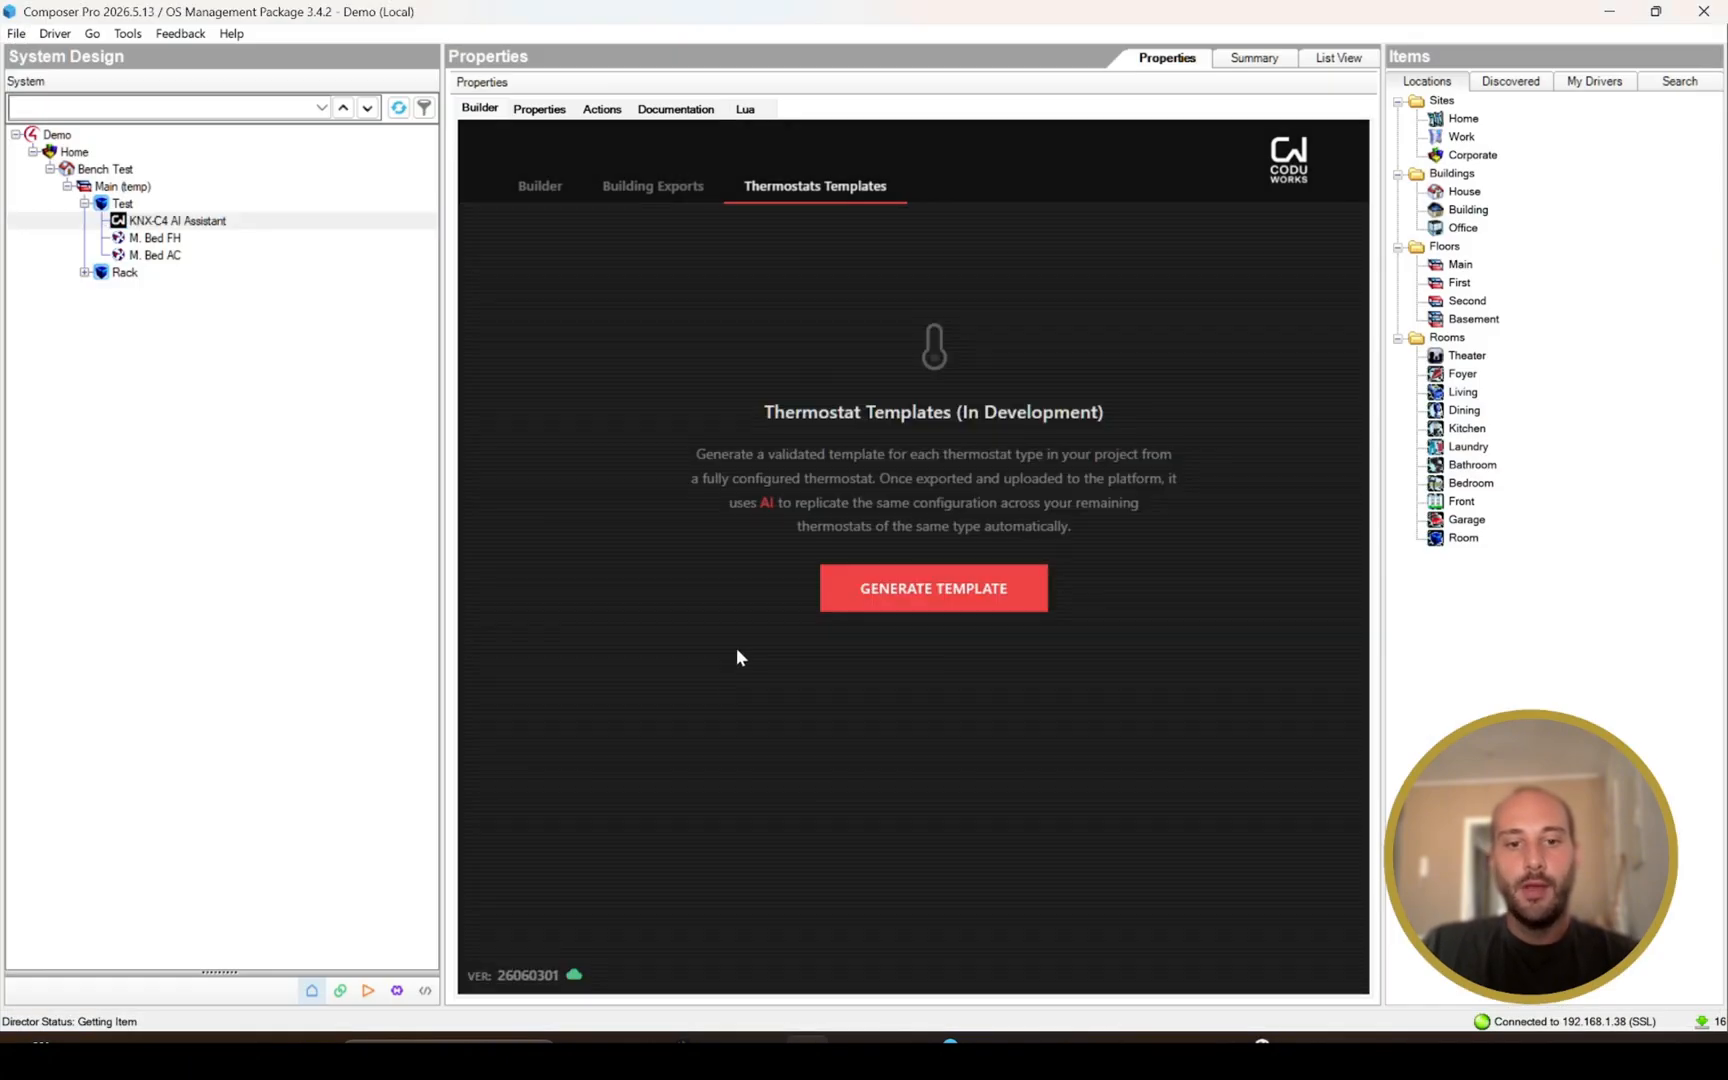
Step: Switch to the KNX C4 AI Assistant project in the browser and import the Demo_FH_template and Demo_AC_template files from Downloads into the template library
mouse_move(672, 1040)
click(662, 973)
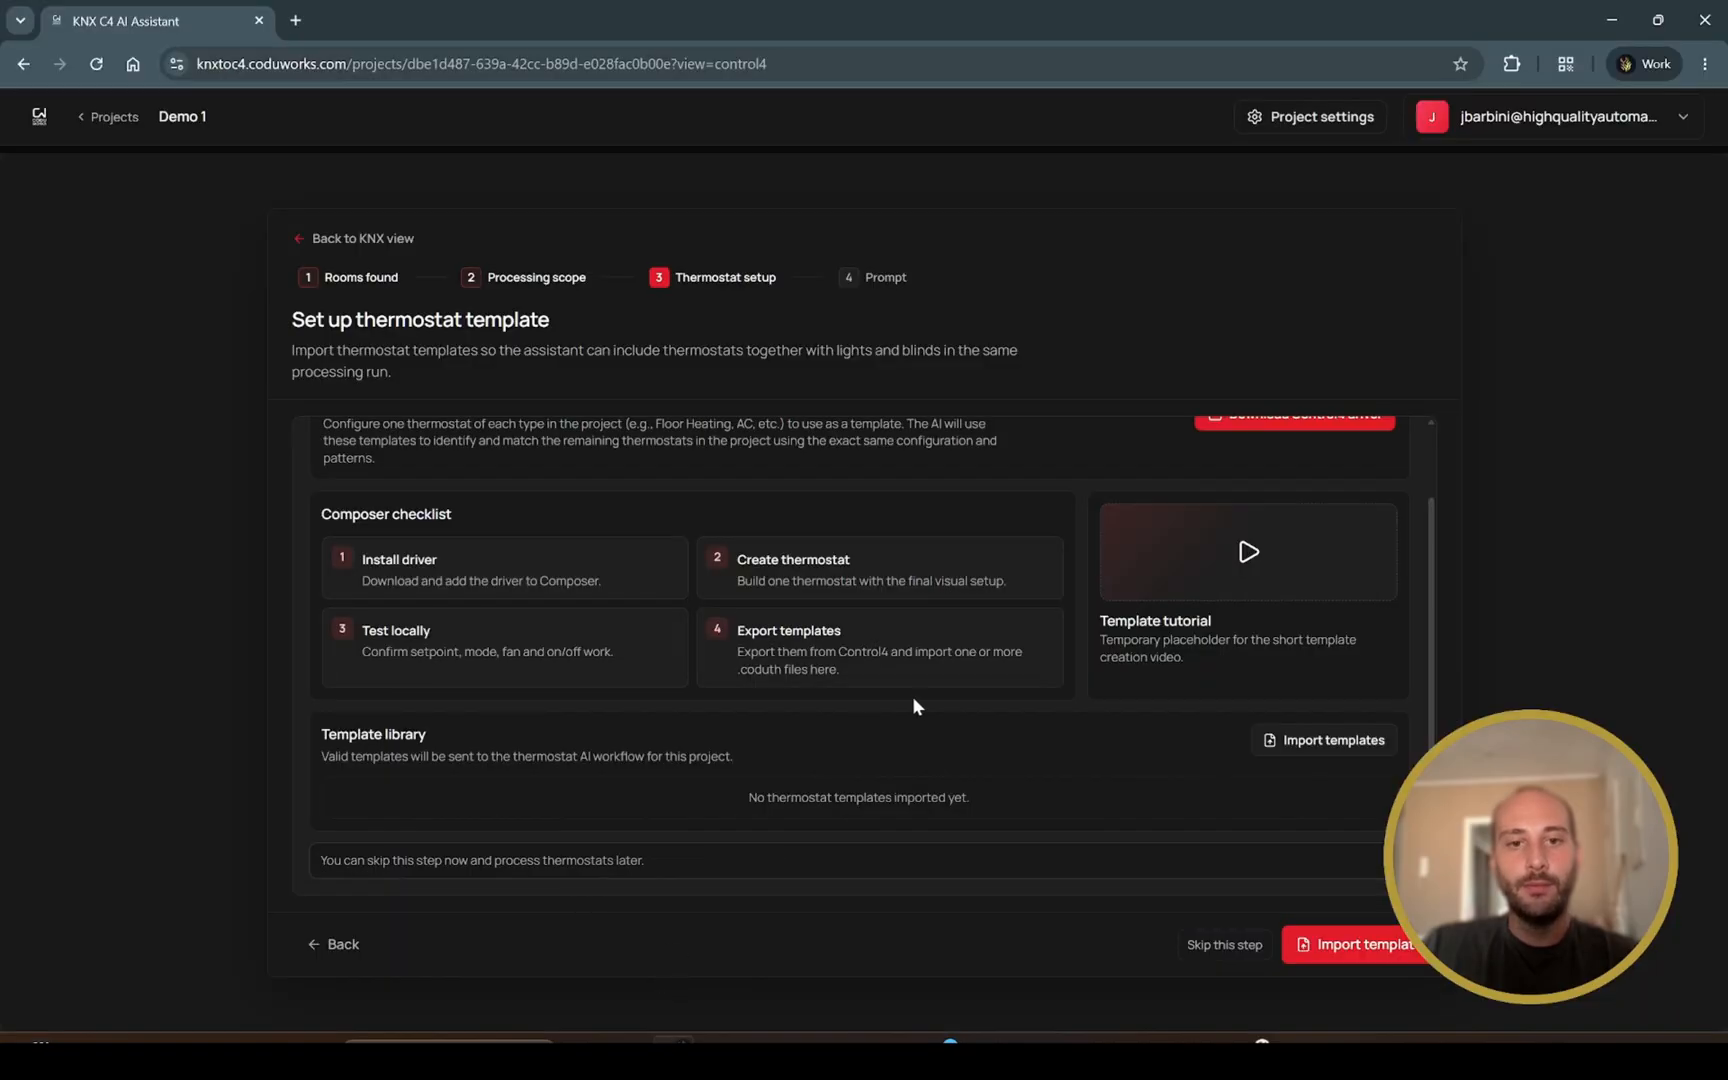
click(1332, 742)
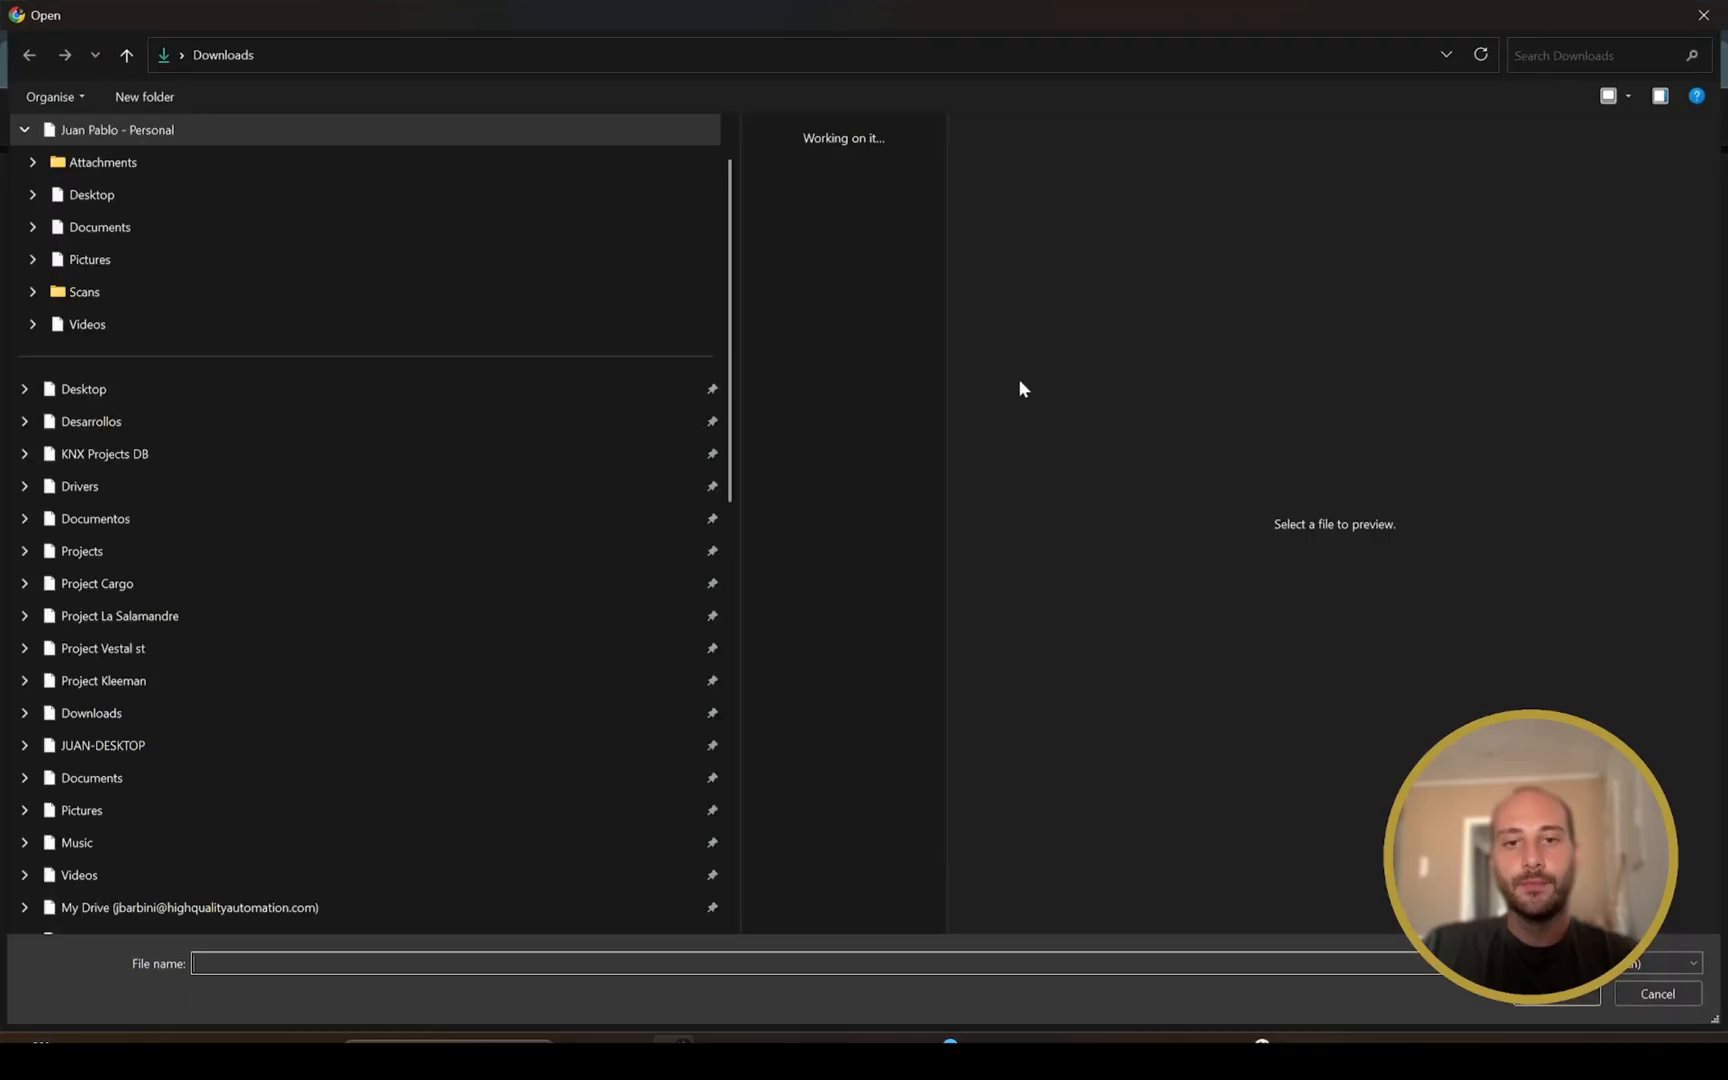
drag(914, 397, 800, 192)
click(1560, 997)
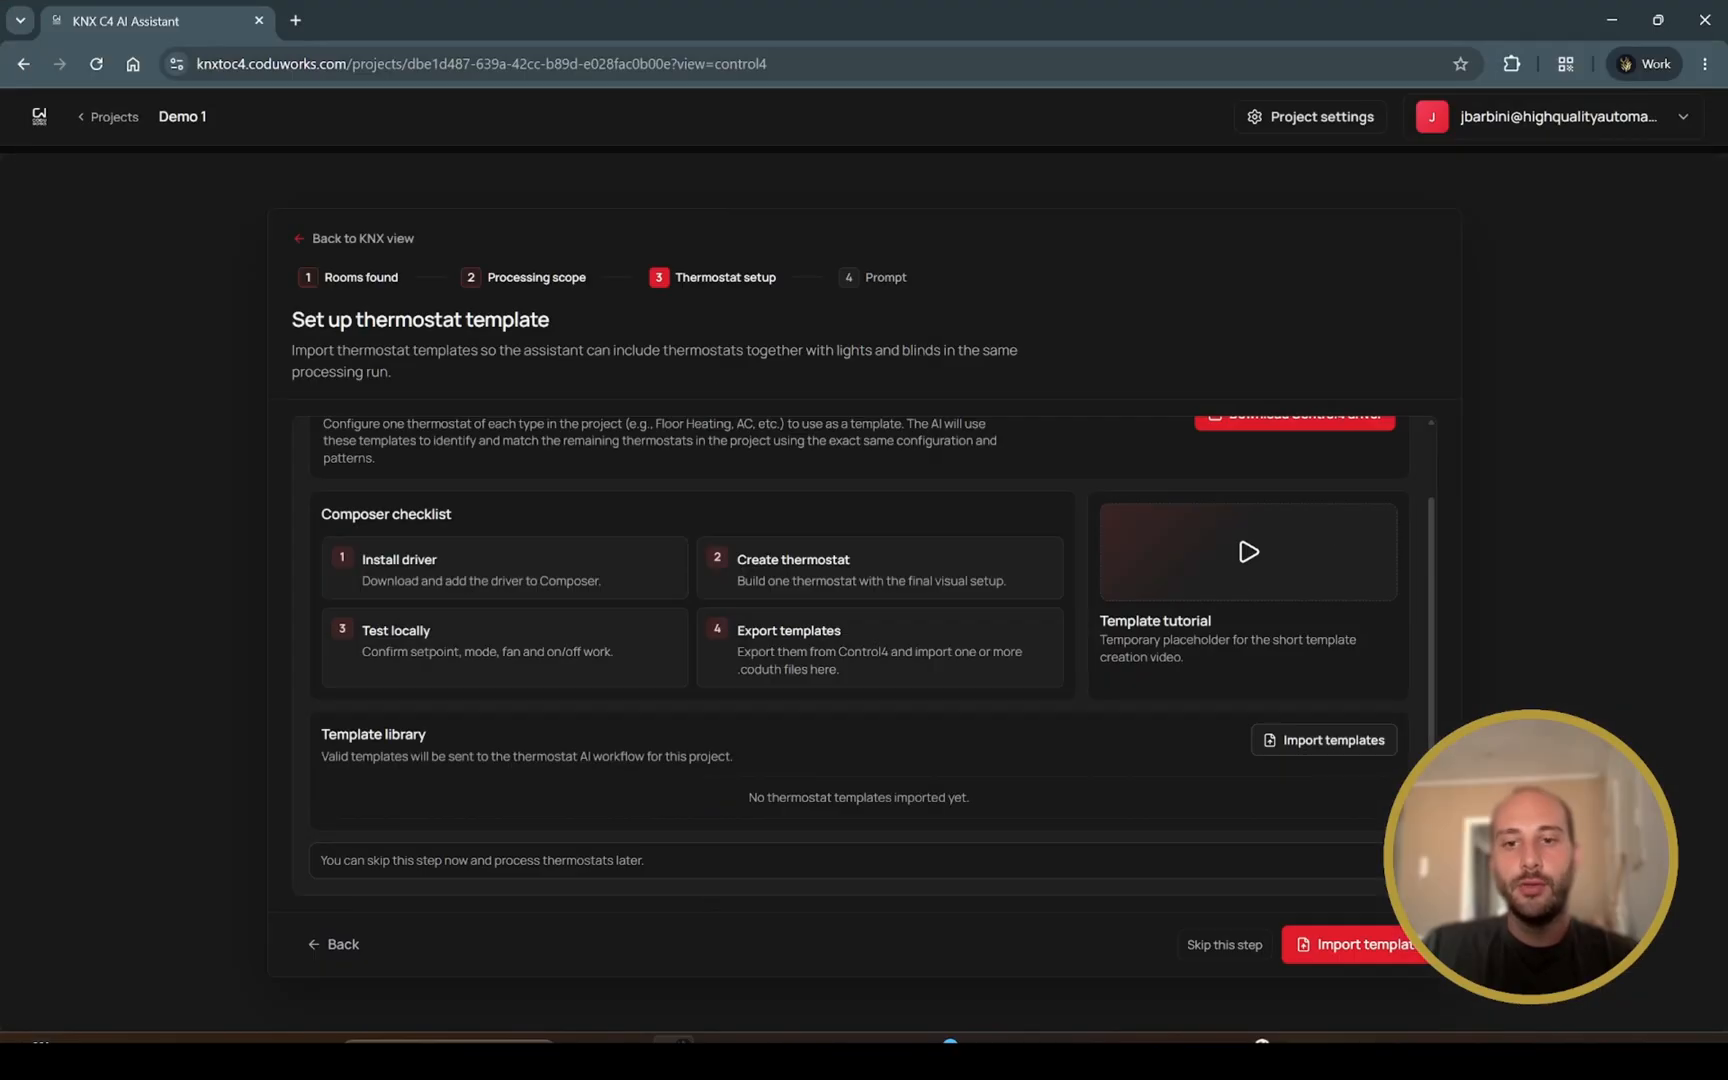
scroll(917, 616, down, 1)
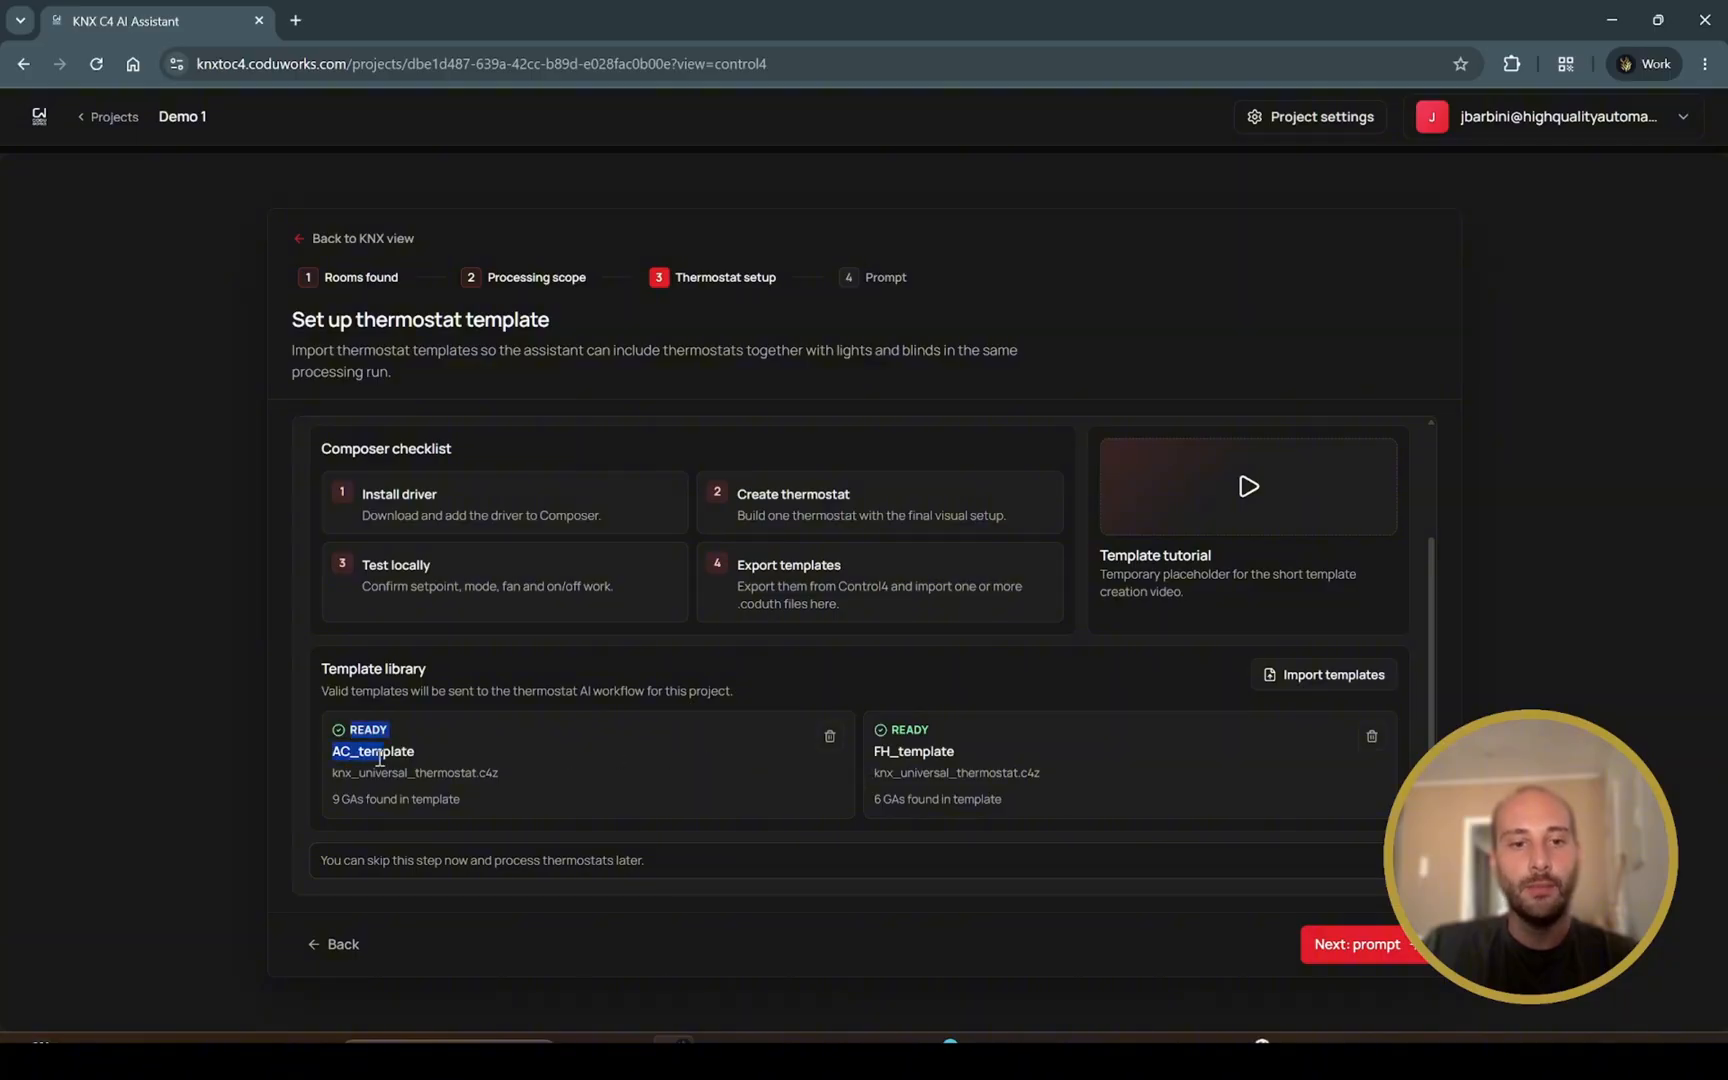
Step: Examine the AC_template and FH_template entries in the template library, checking their status and group address counts
drag(380, 759, 389, 775)
click(616, 818)
drag(886, 729, 933, 775)
click(348, 794)
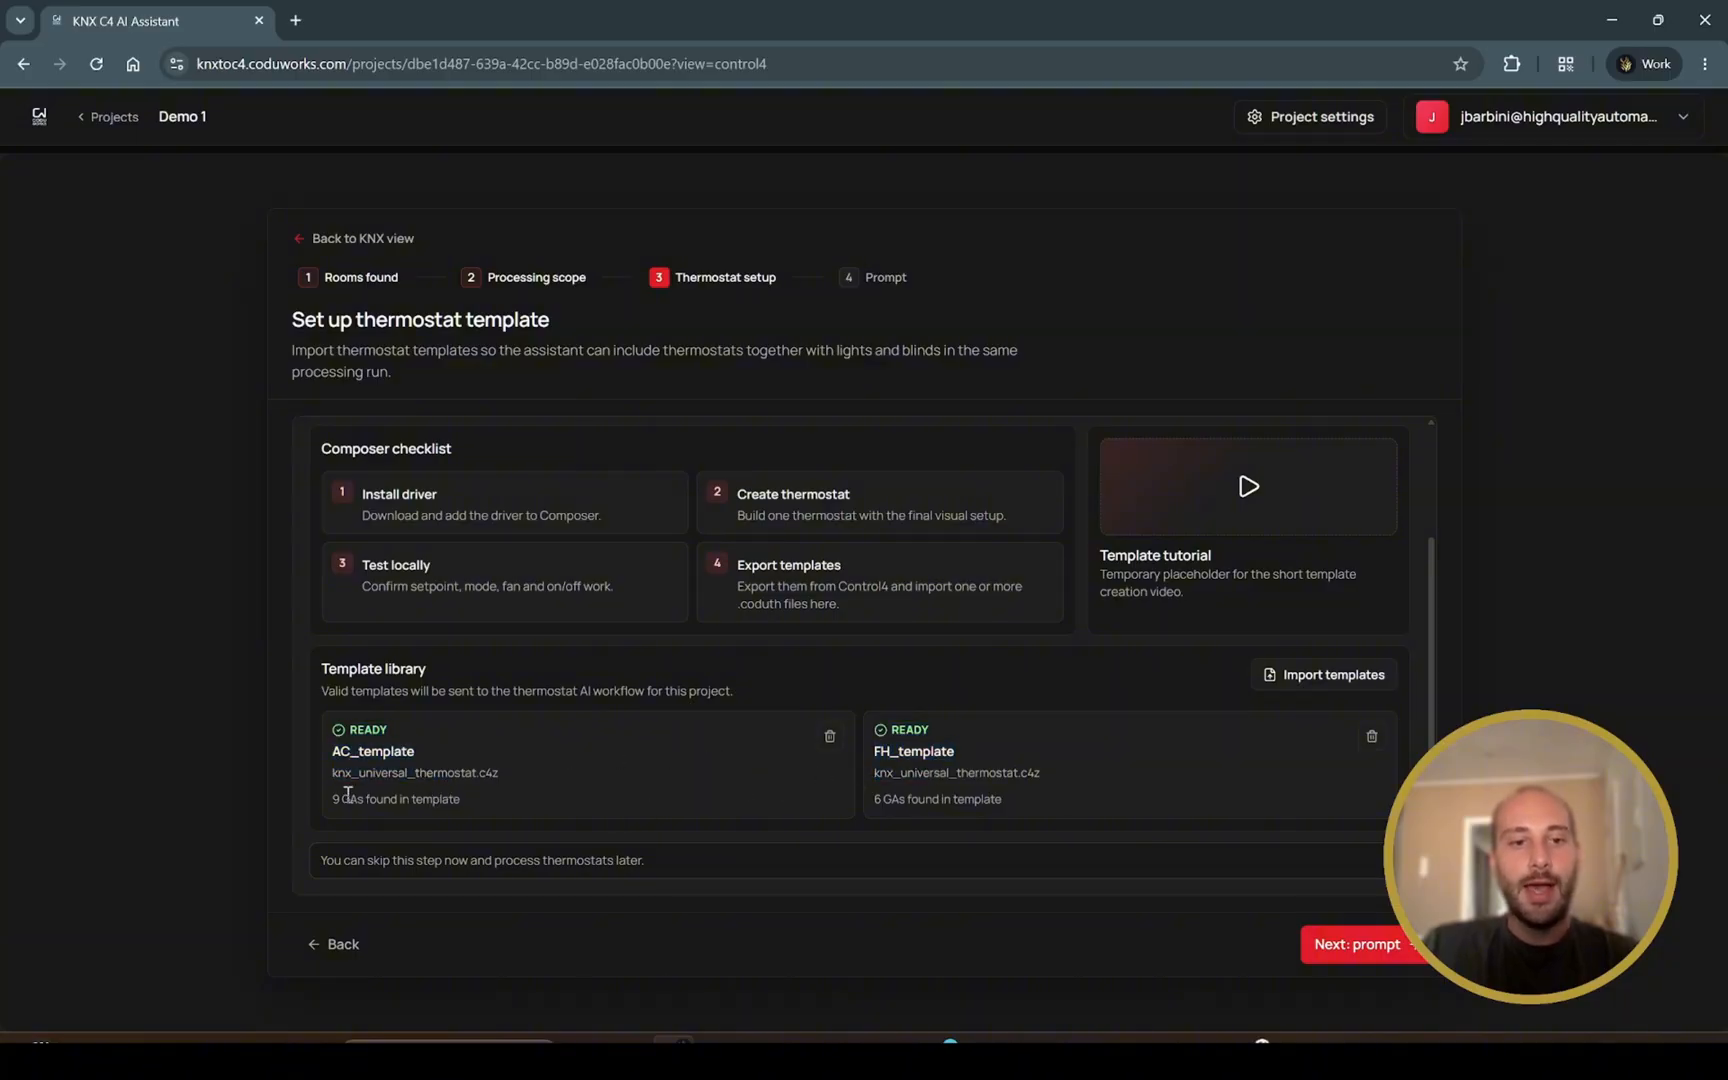
drag(328, 796, 369, 803)
click(495, 802)
click(352, 741)
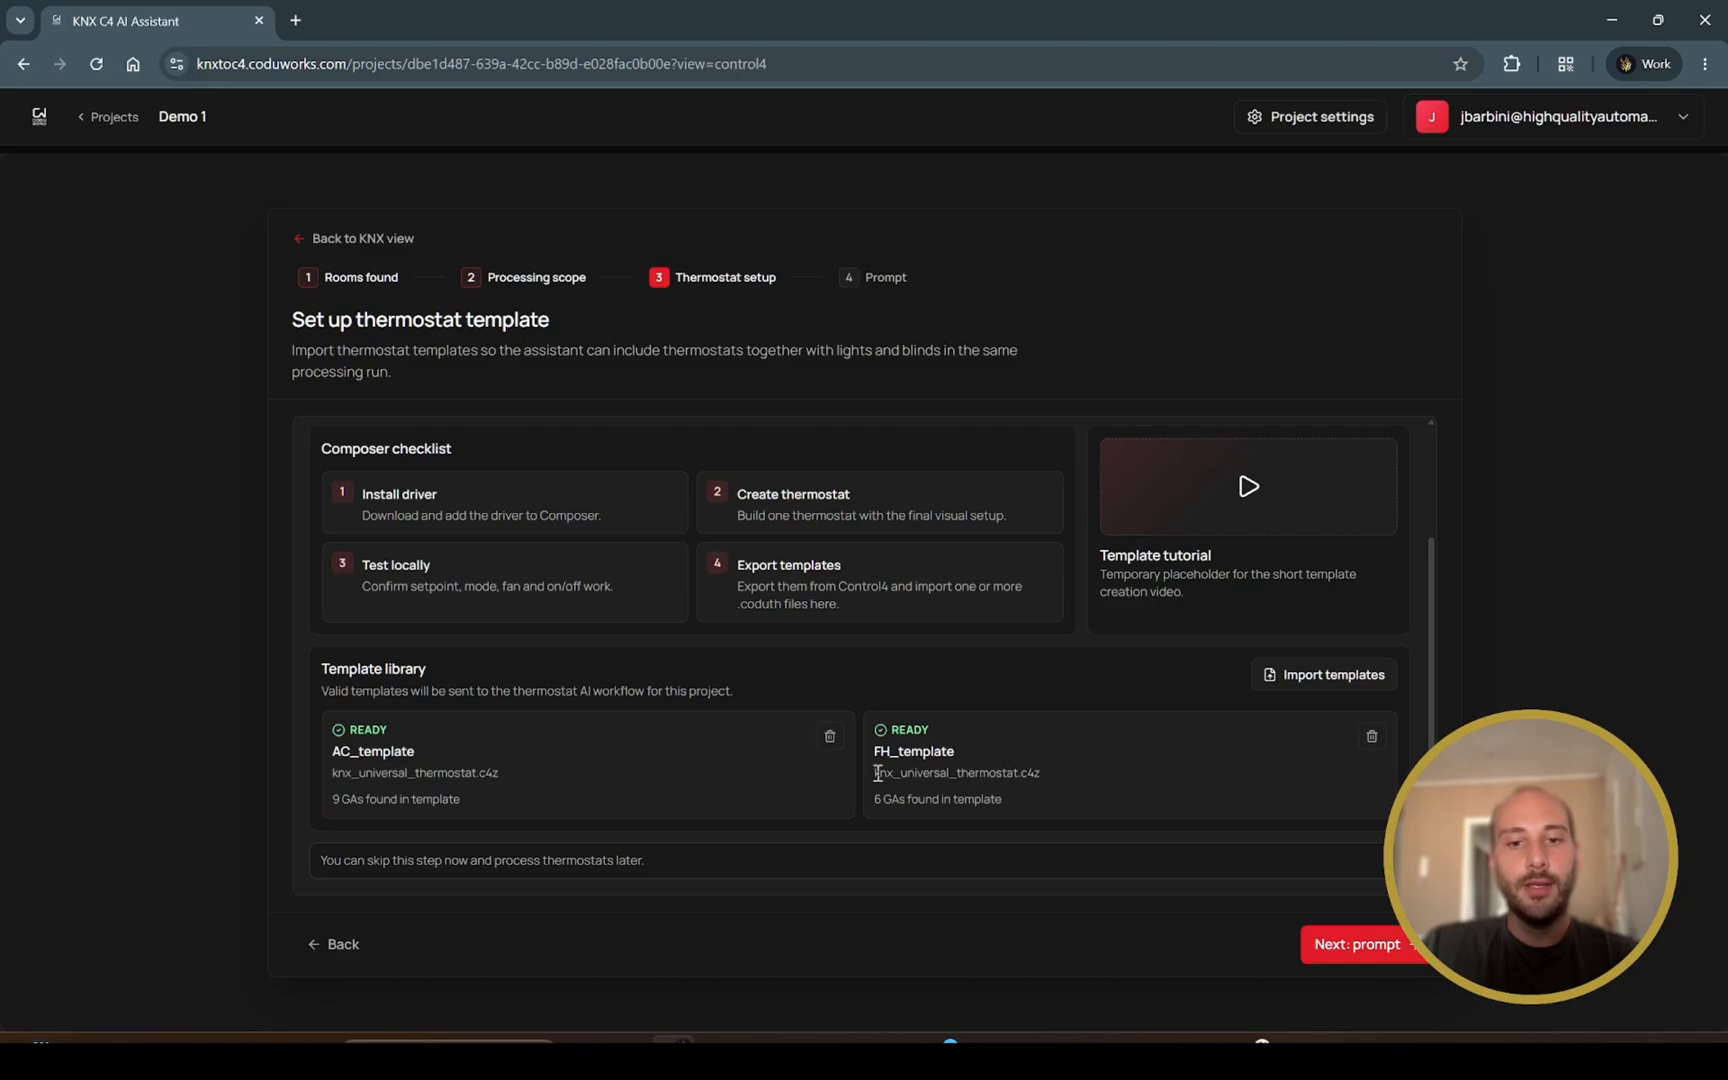
drag(871, 803, 913, 801)
click(913, 801)
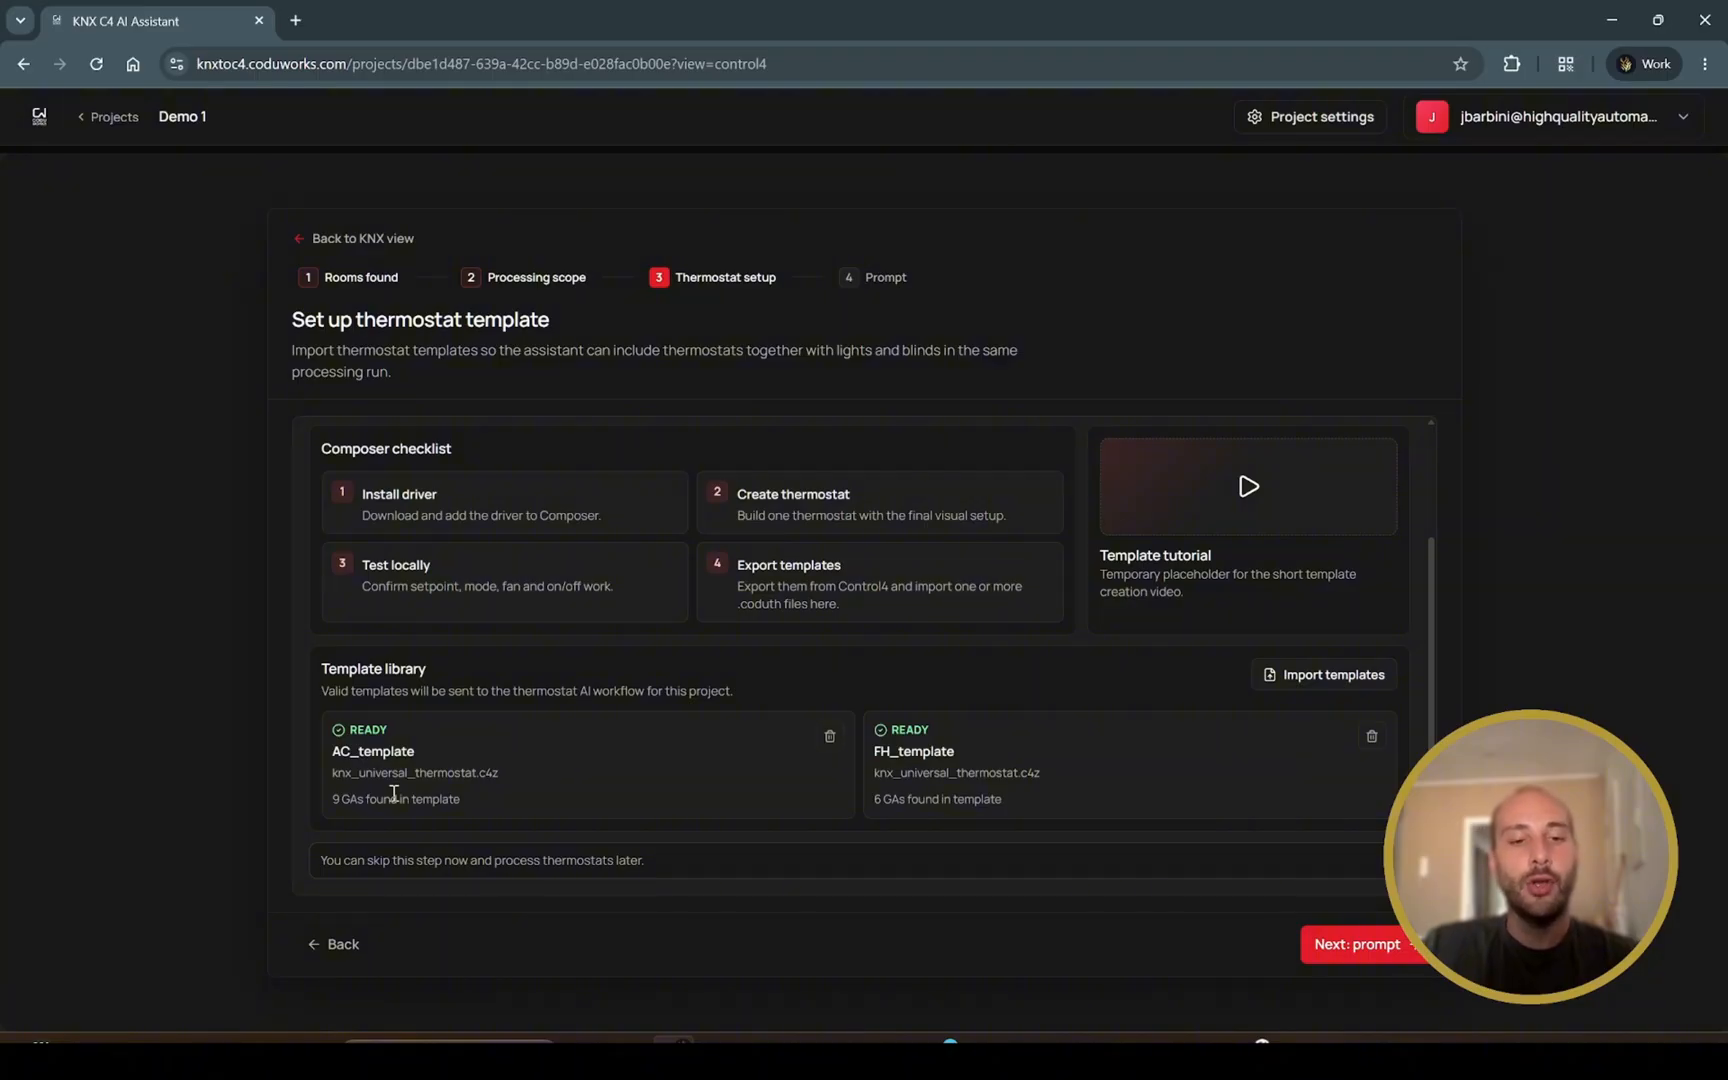
drag(497, 784, 340, 735)
drag(498, 801, 345, 742)
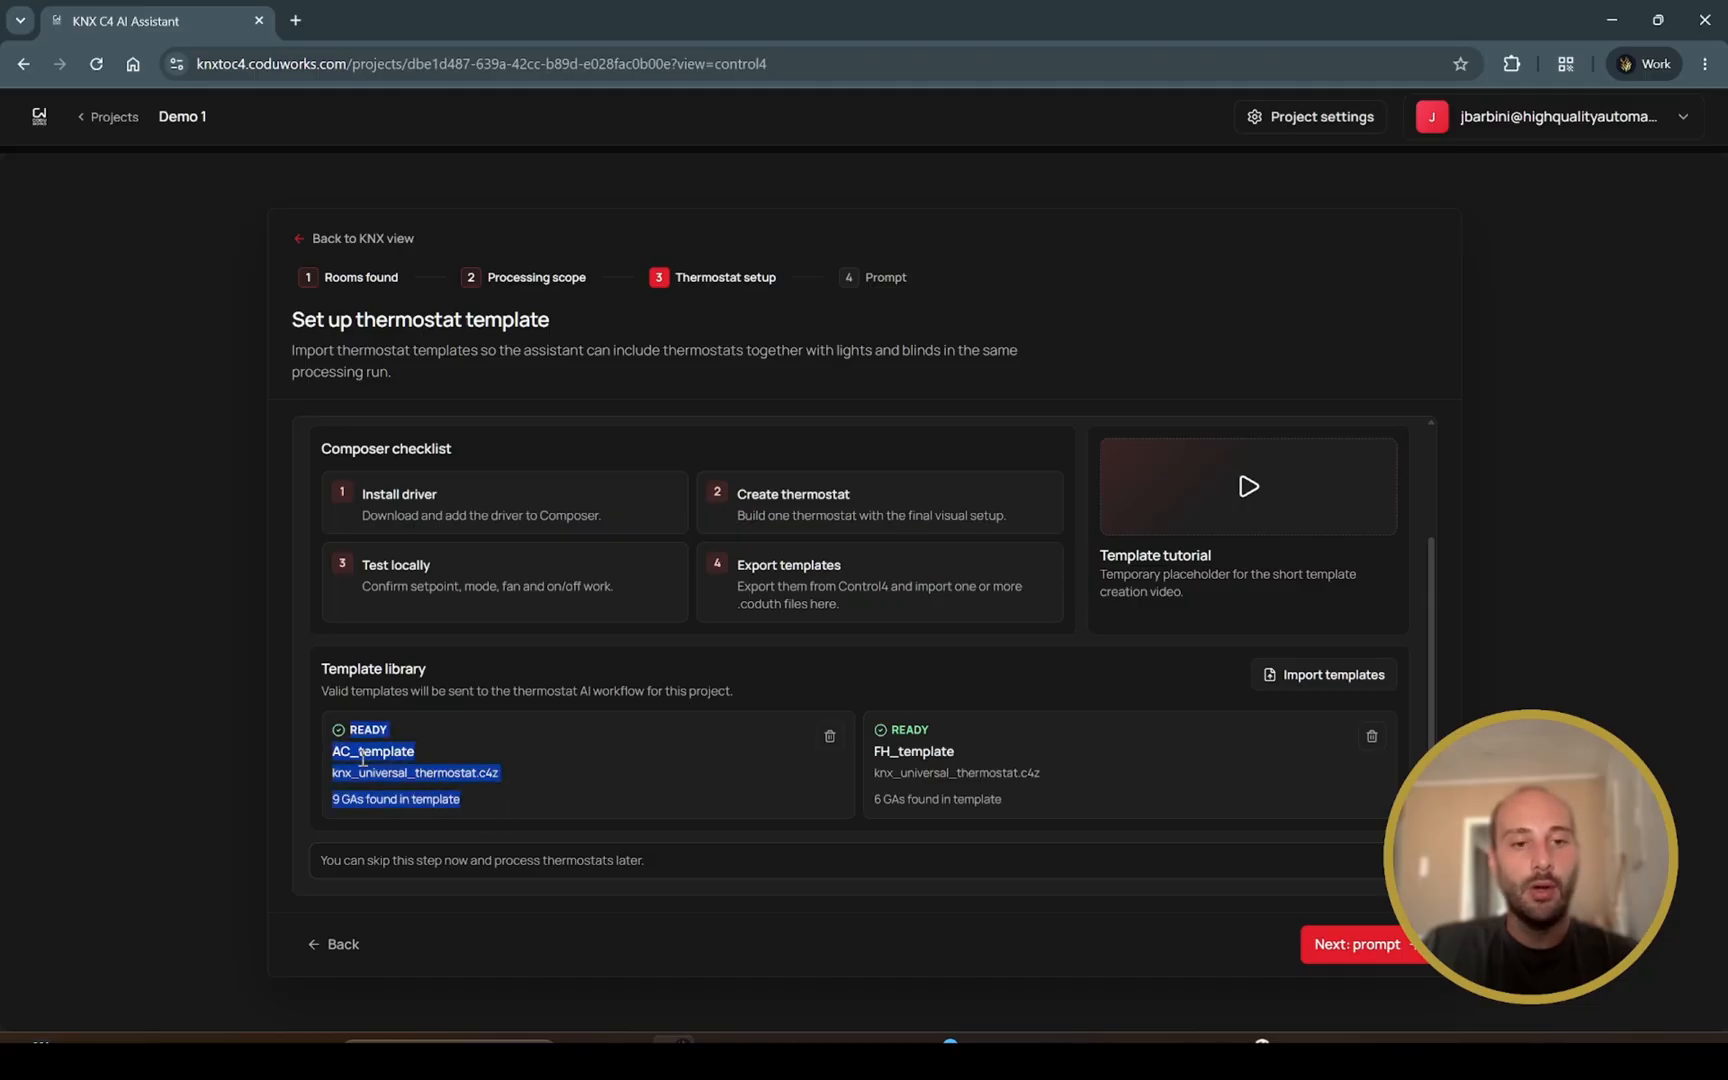
click(488, 813)
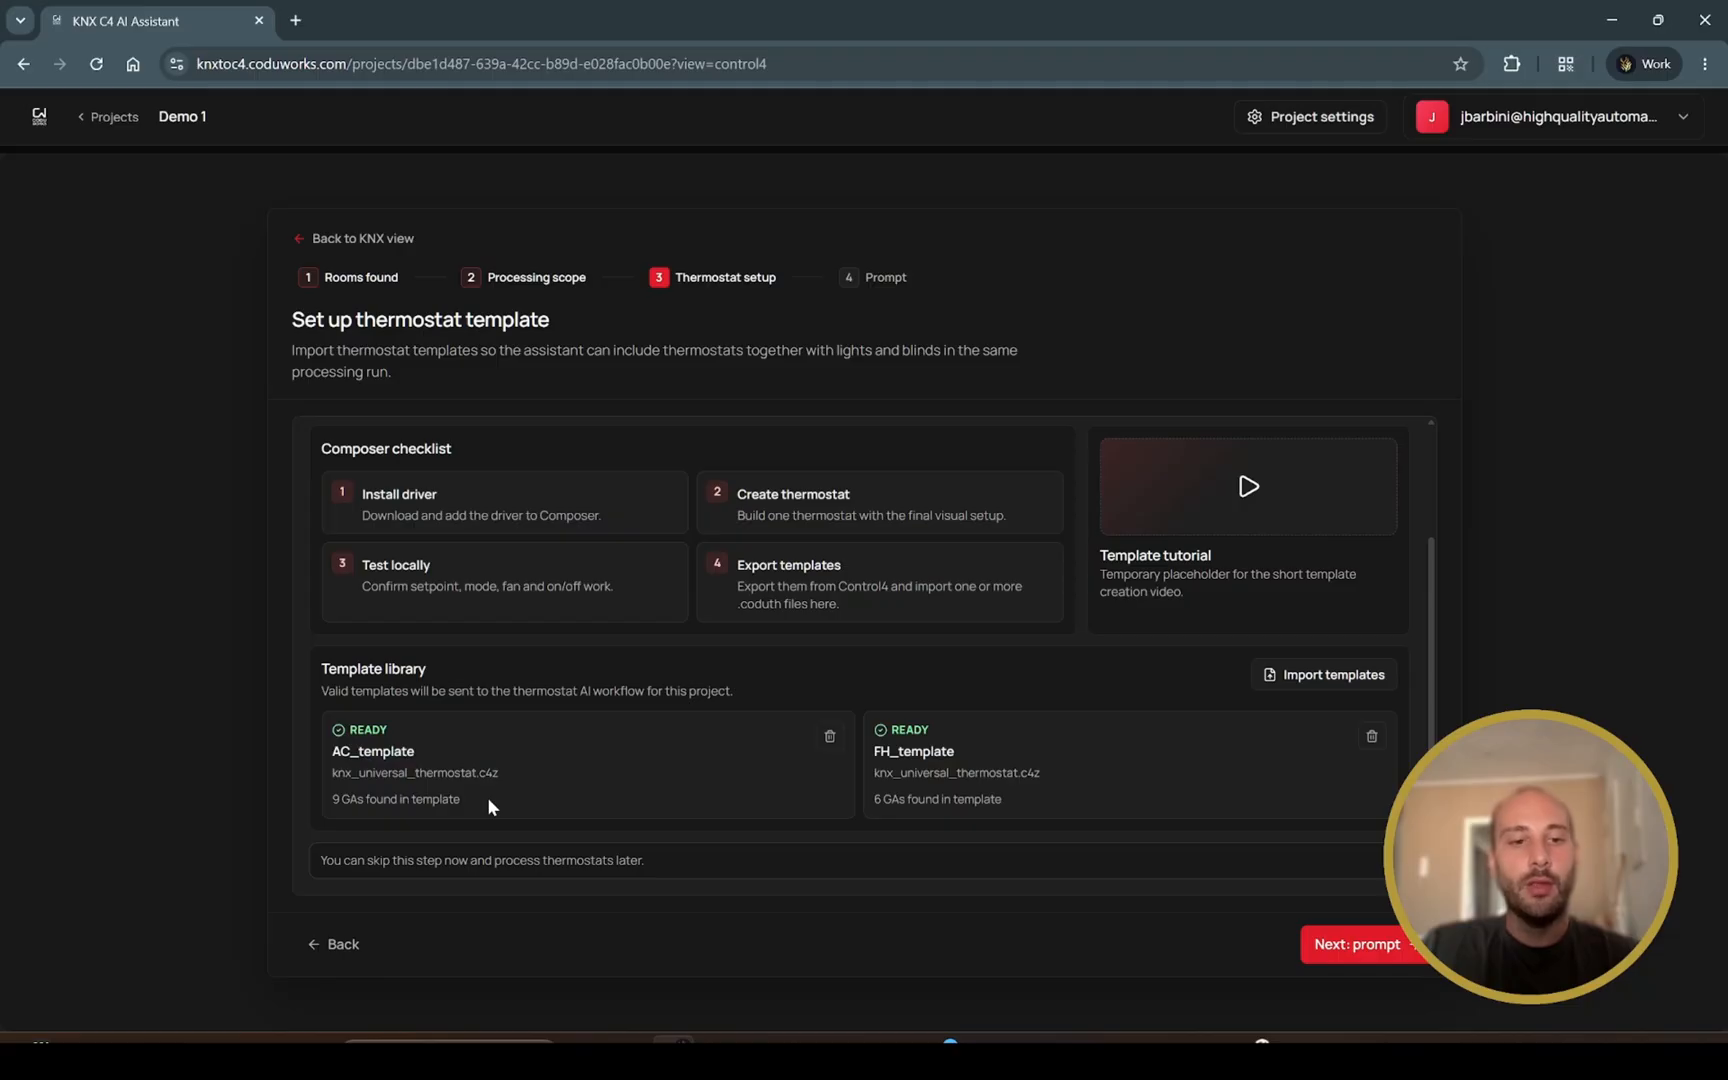
mouse_move(487, 796)
mouse_down()
mouse_move(338, 728)
mouse_move(462, 803)
mouse_up()
click(621, 697)
click(470, 808)
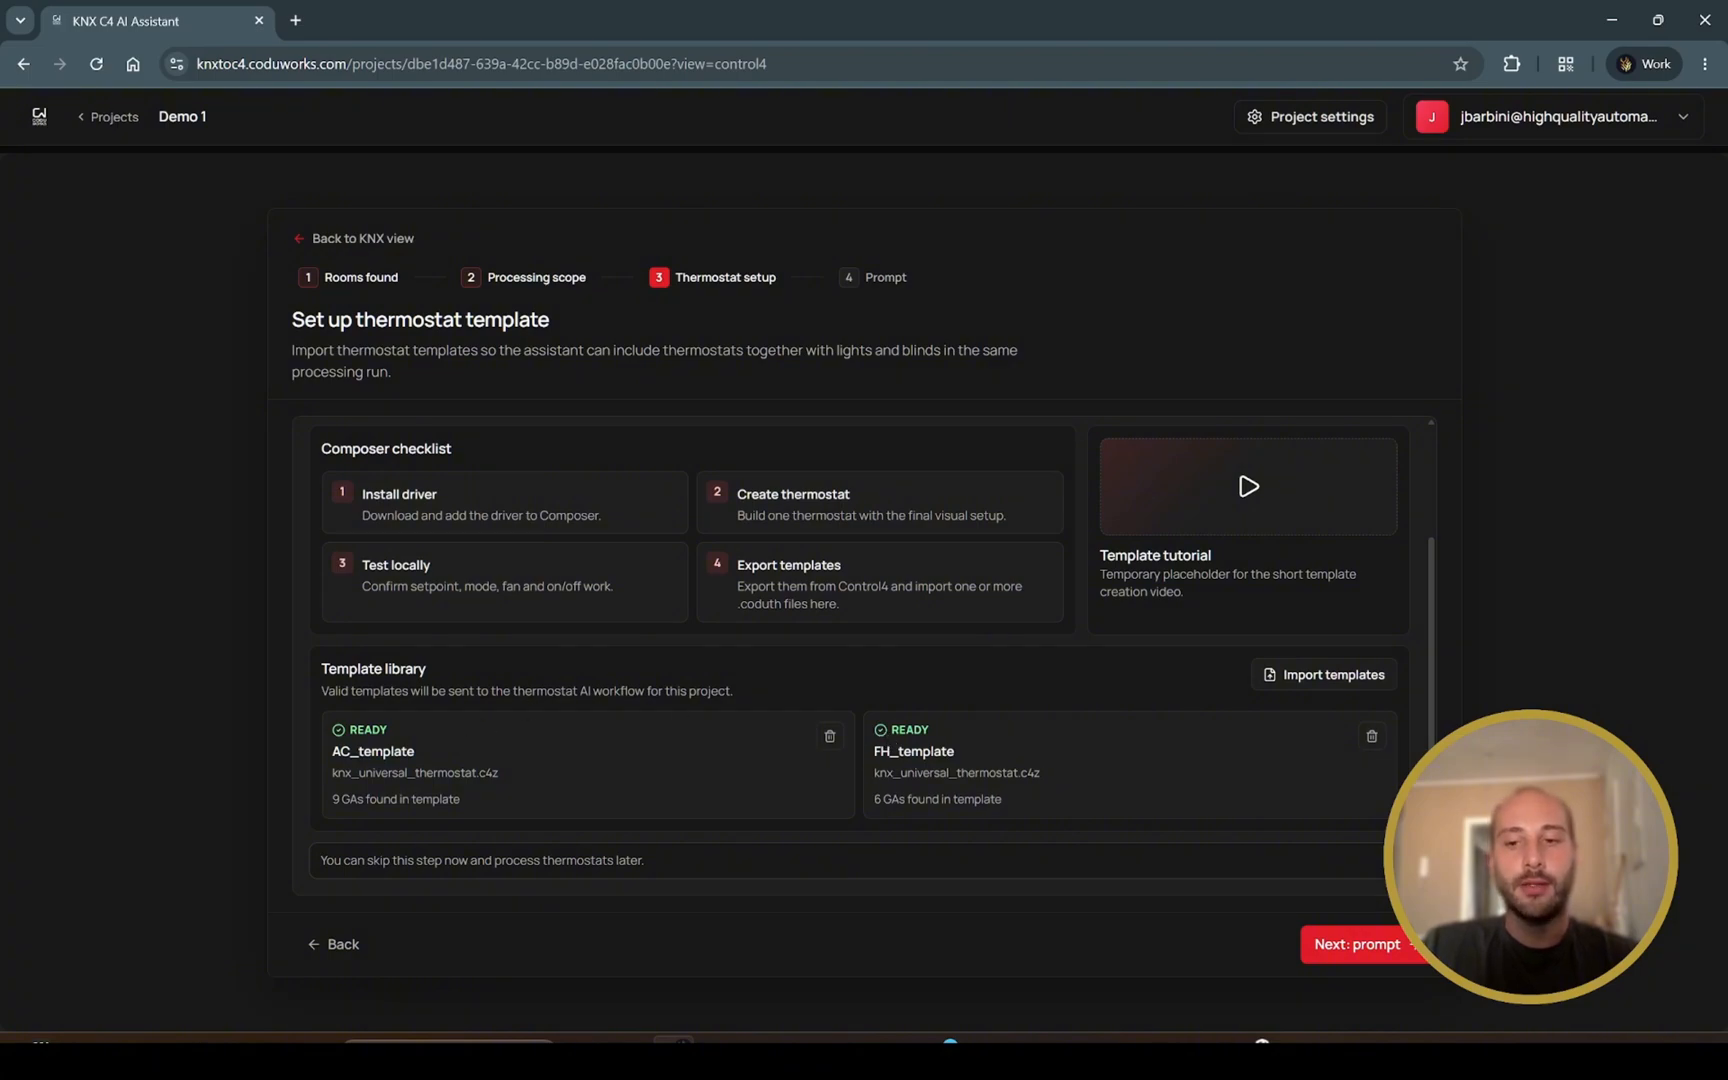
Step: Continue to the prompt stage, leave the project prompt empty, start processing the full project and dismiss the processing notice
click(1382, 956)
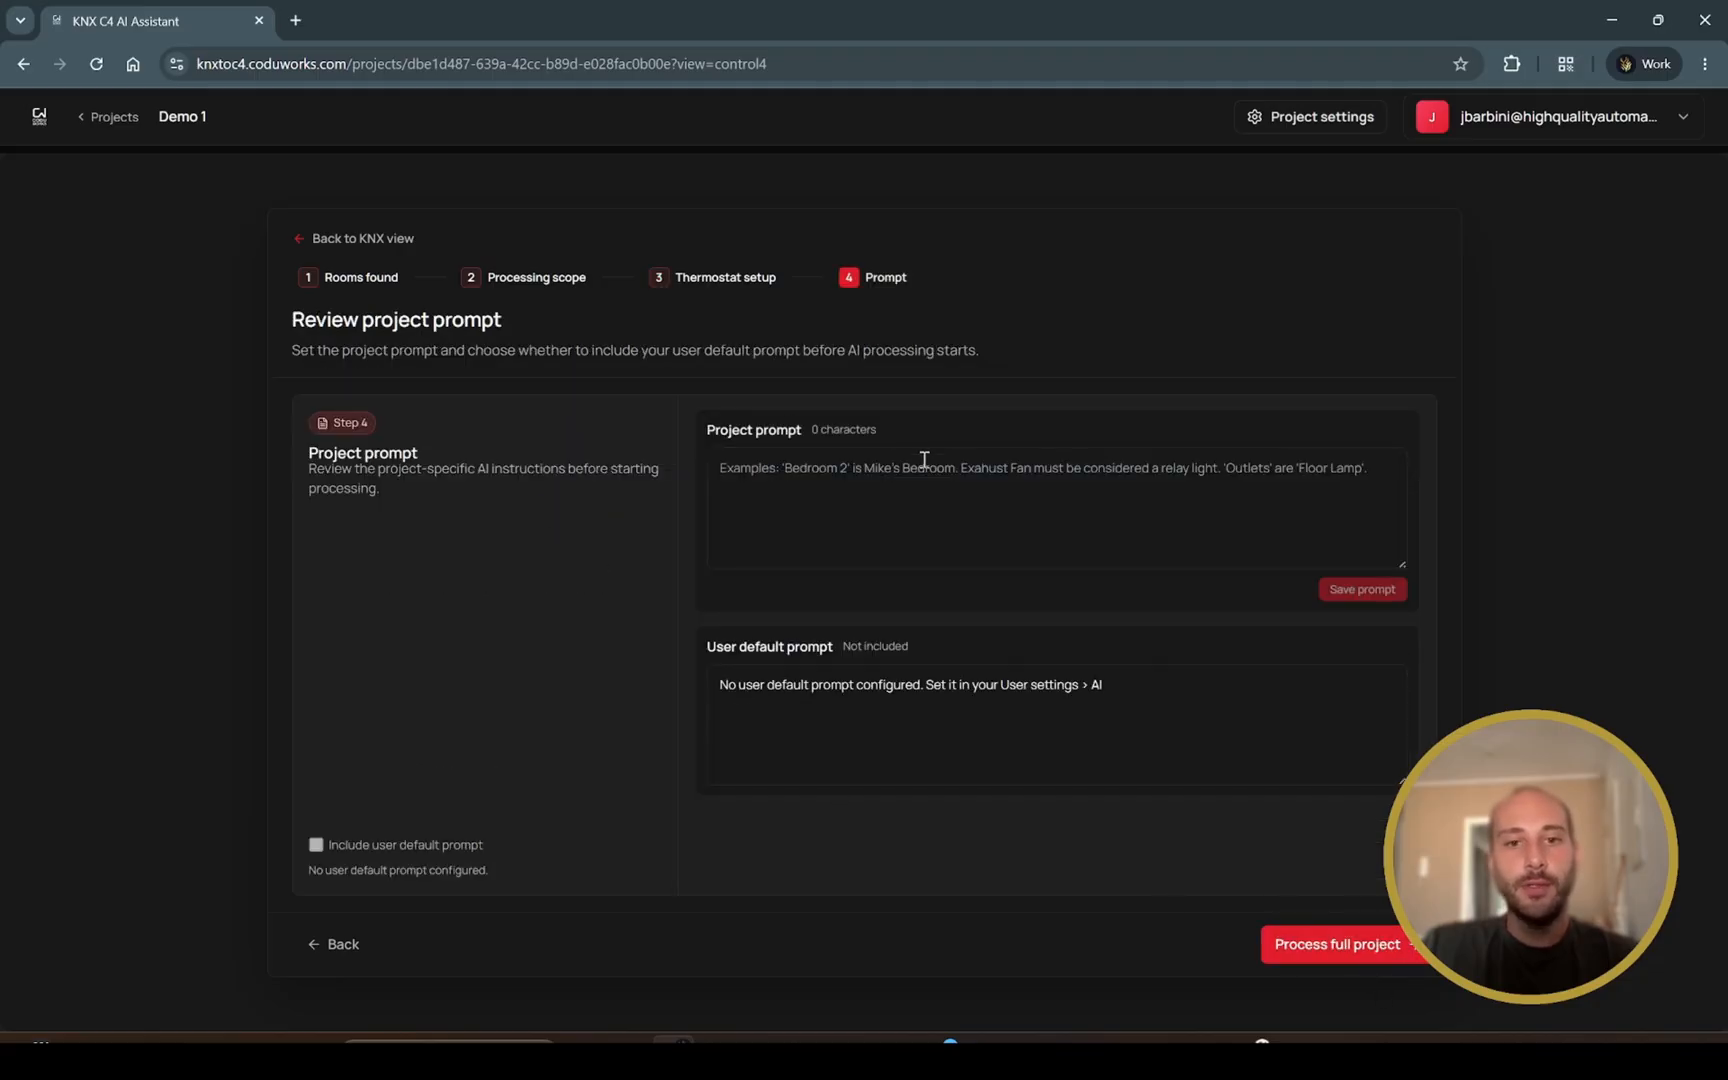
click(912, 525)
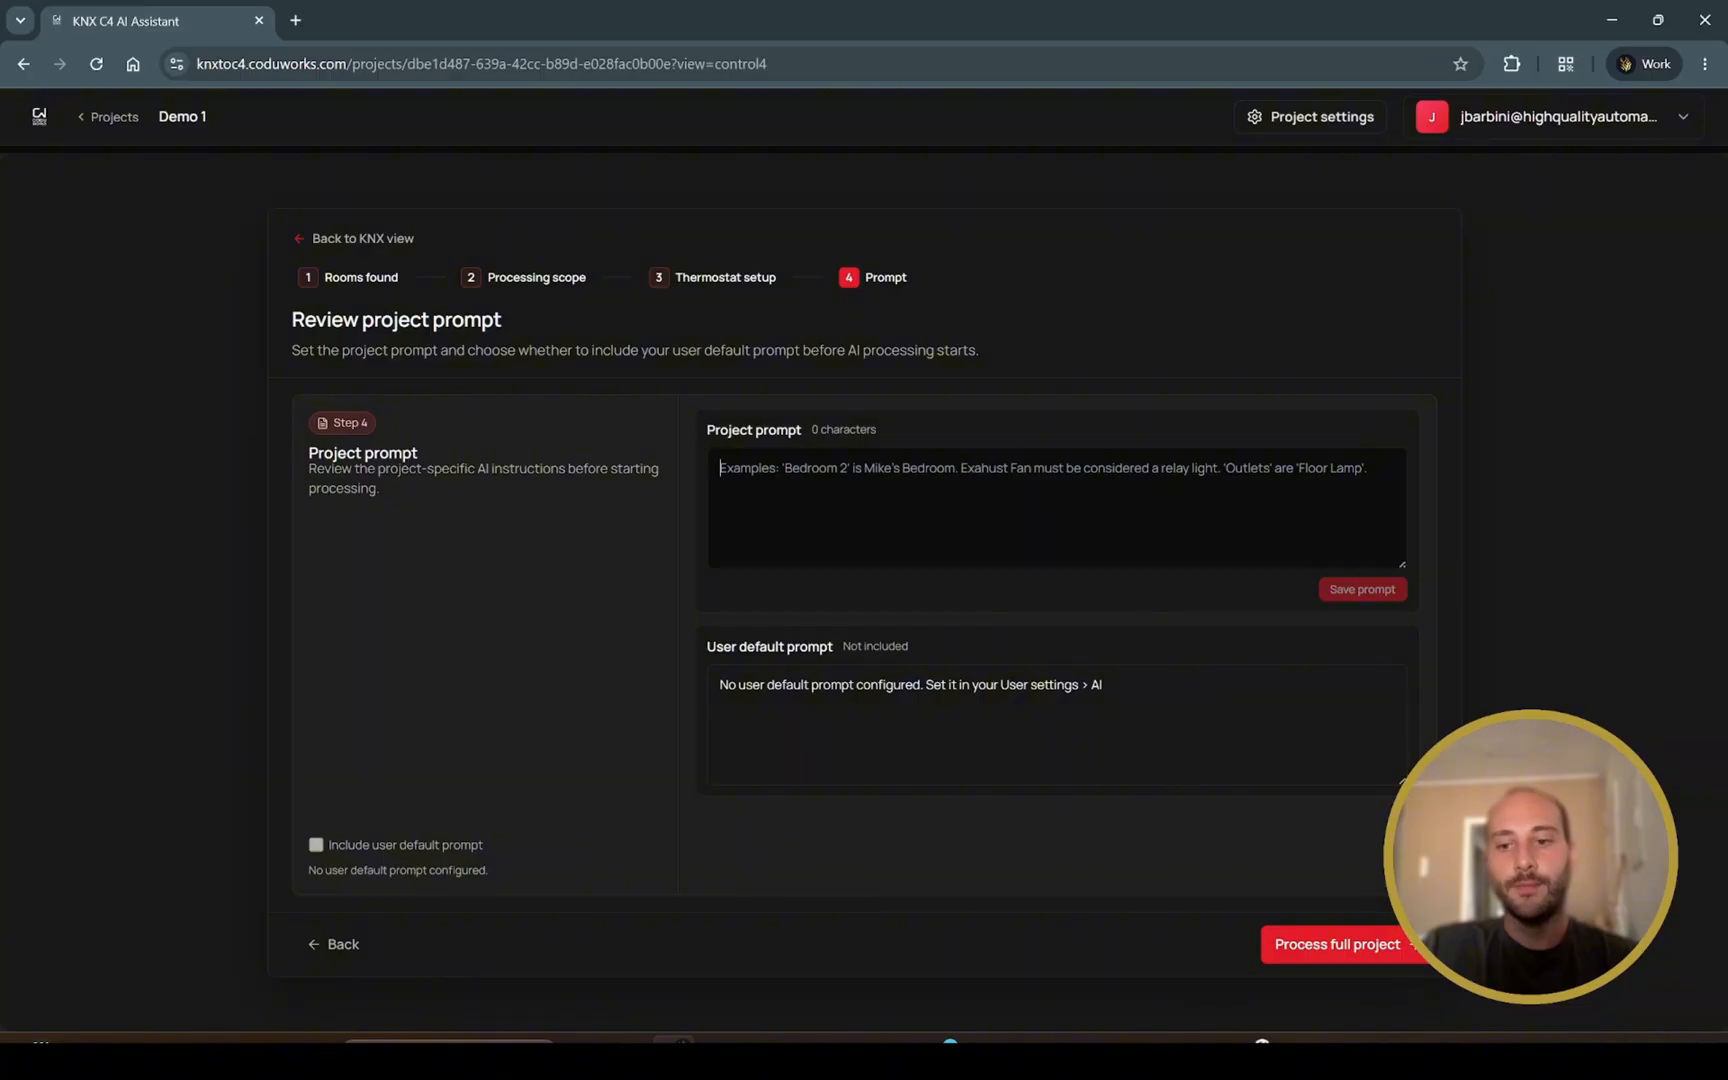
click(1346, 948)
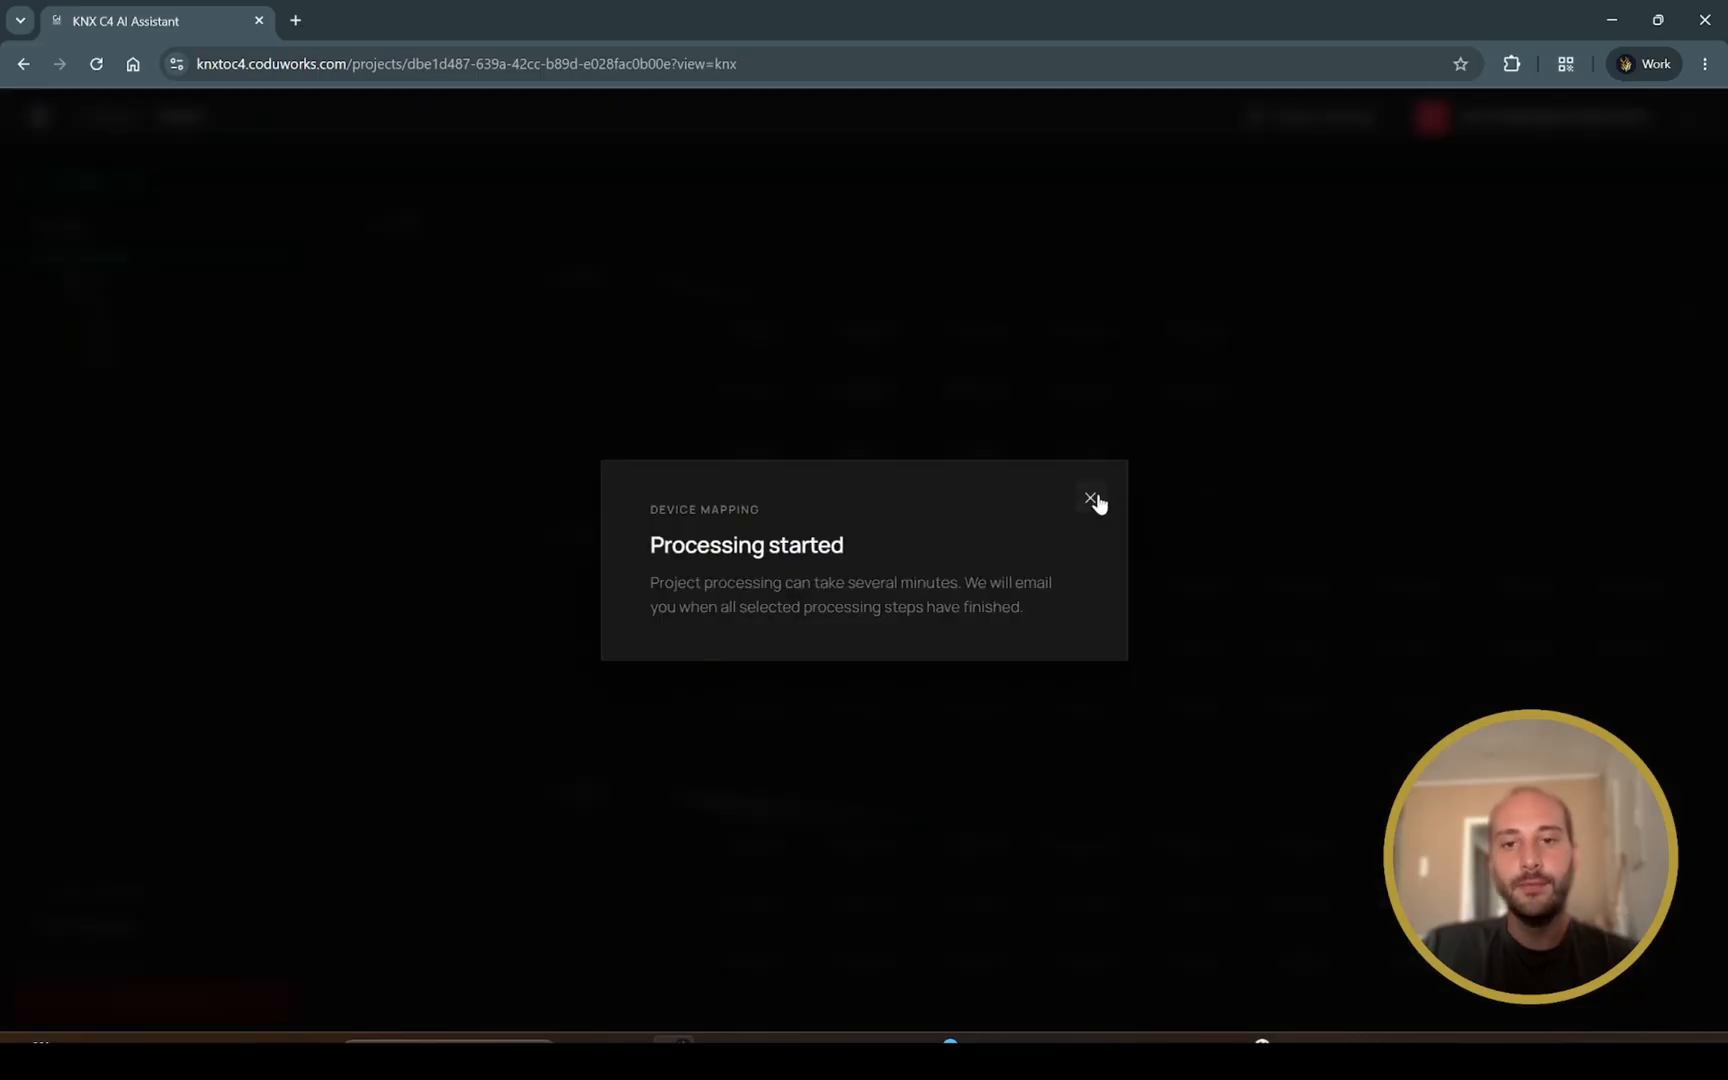
click(1091, 498)
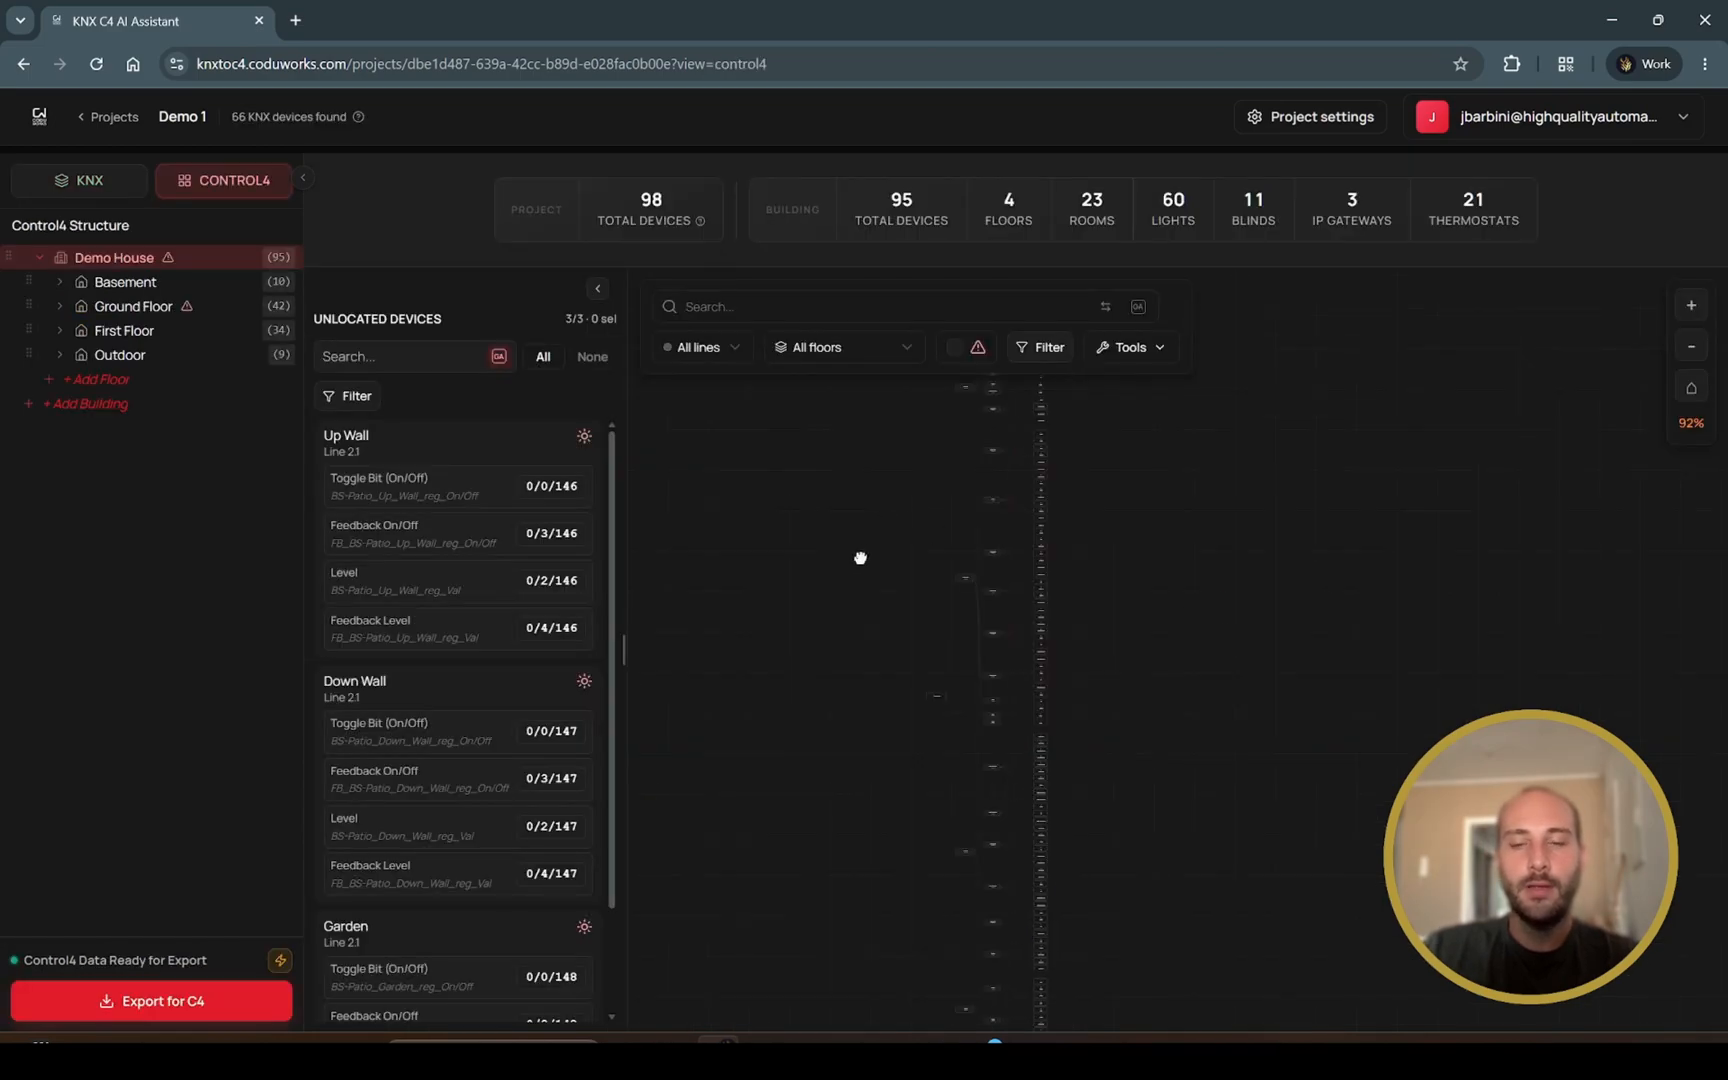
Step: Collapse the unlocated devices list and filter the Control4 building map by the Thermostat device type
click(856, 347)
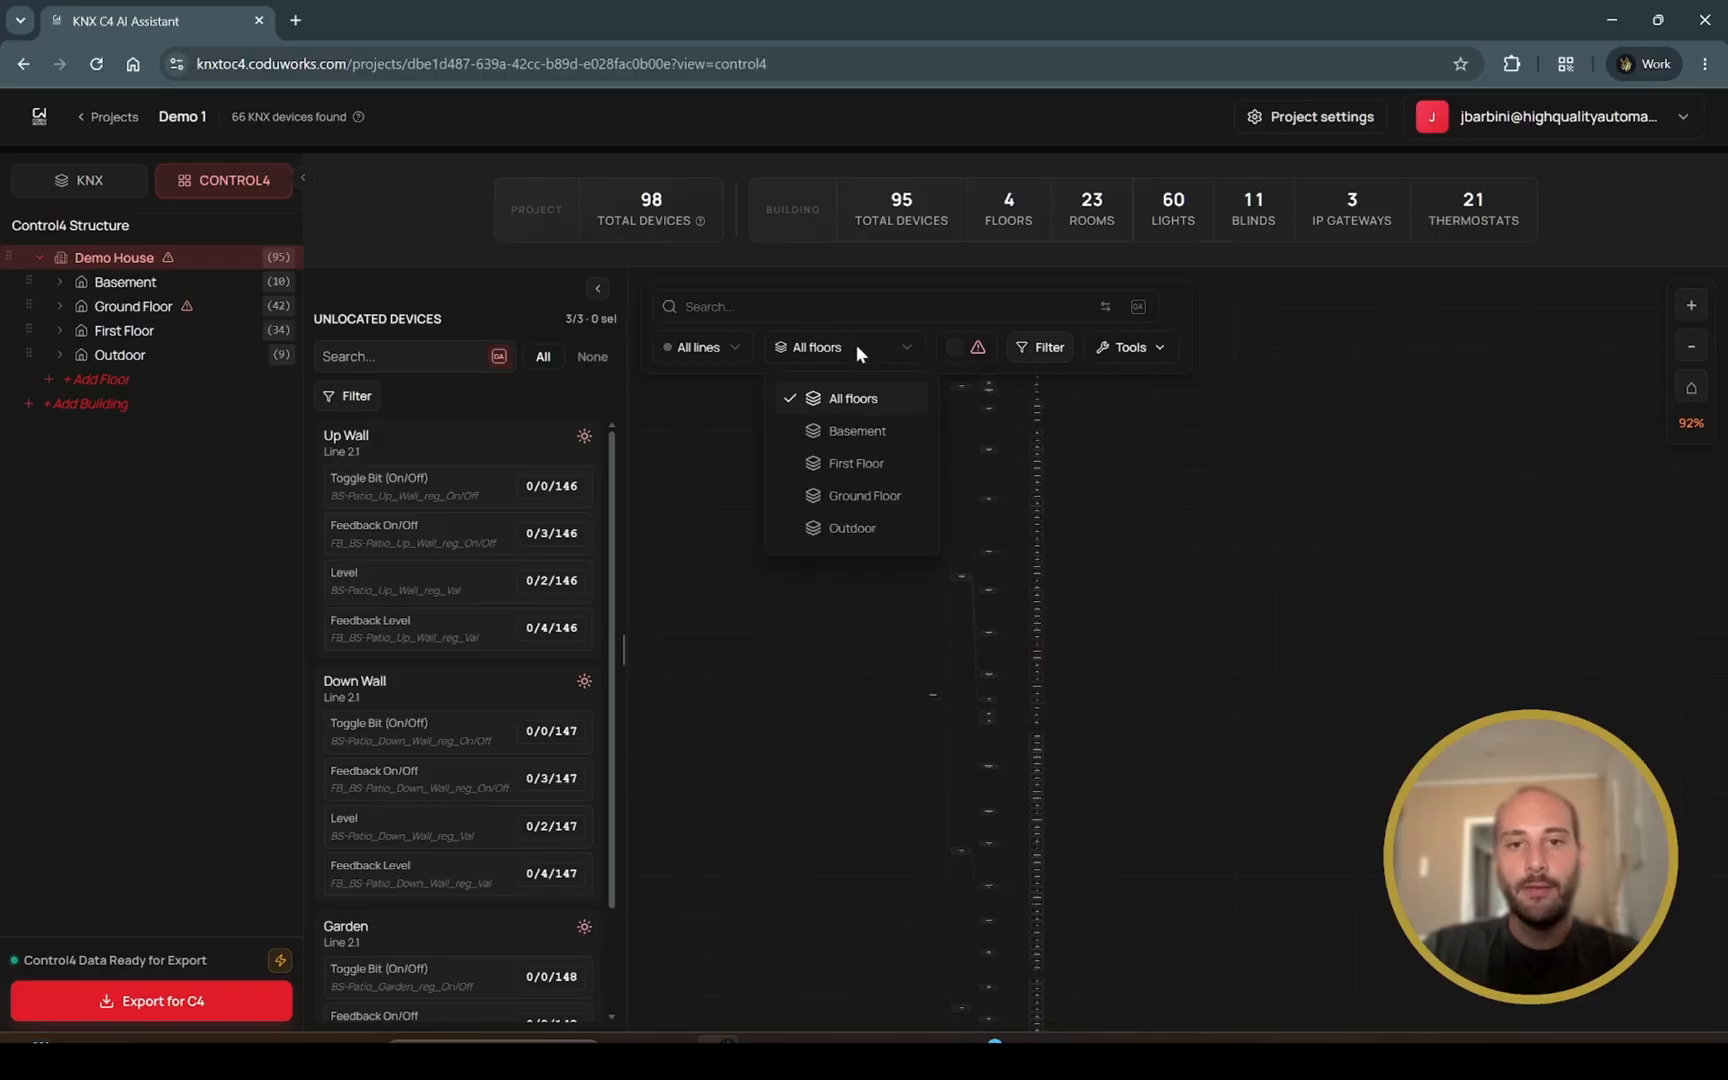
click(597, 290)
click(597, 290)
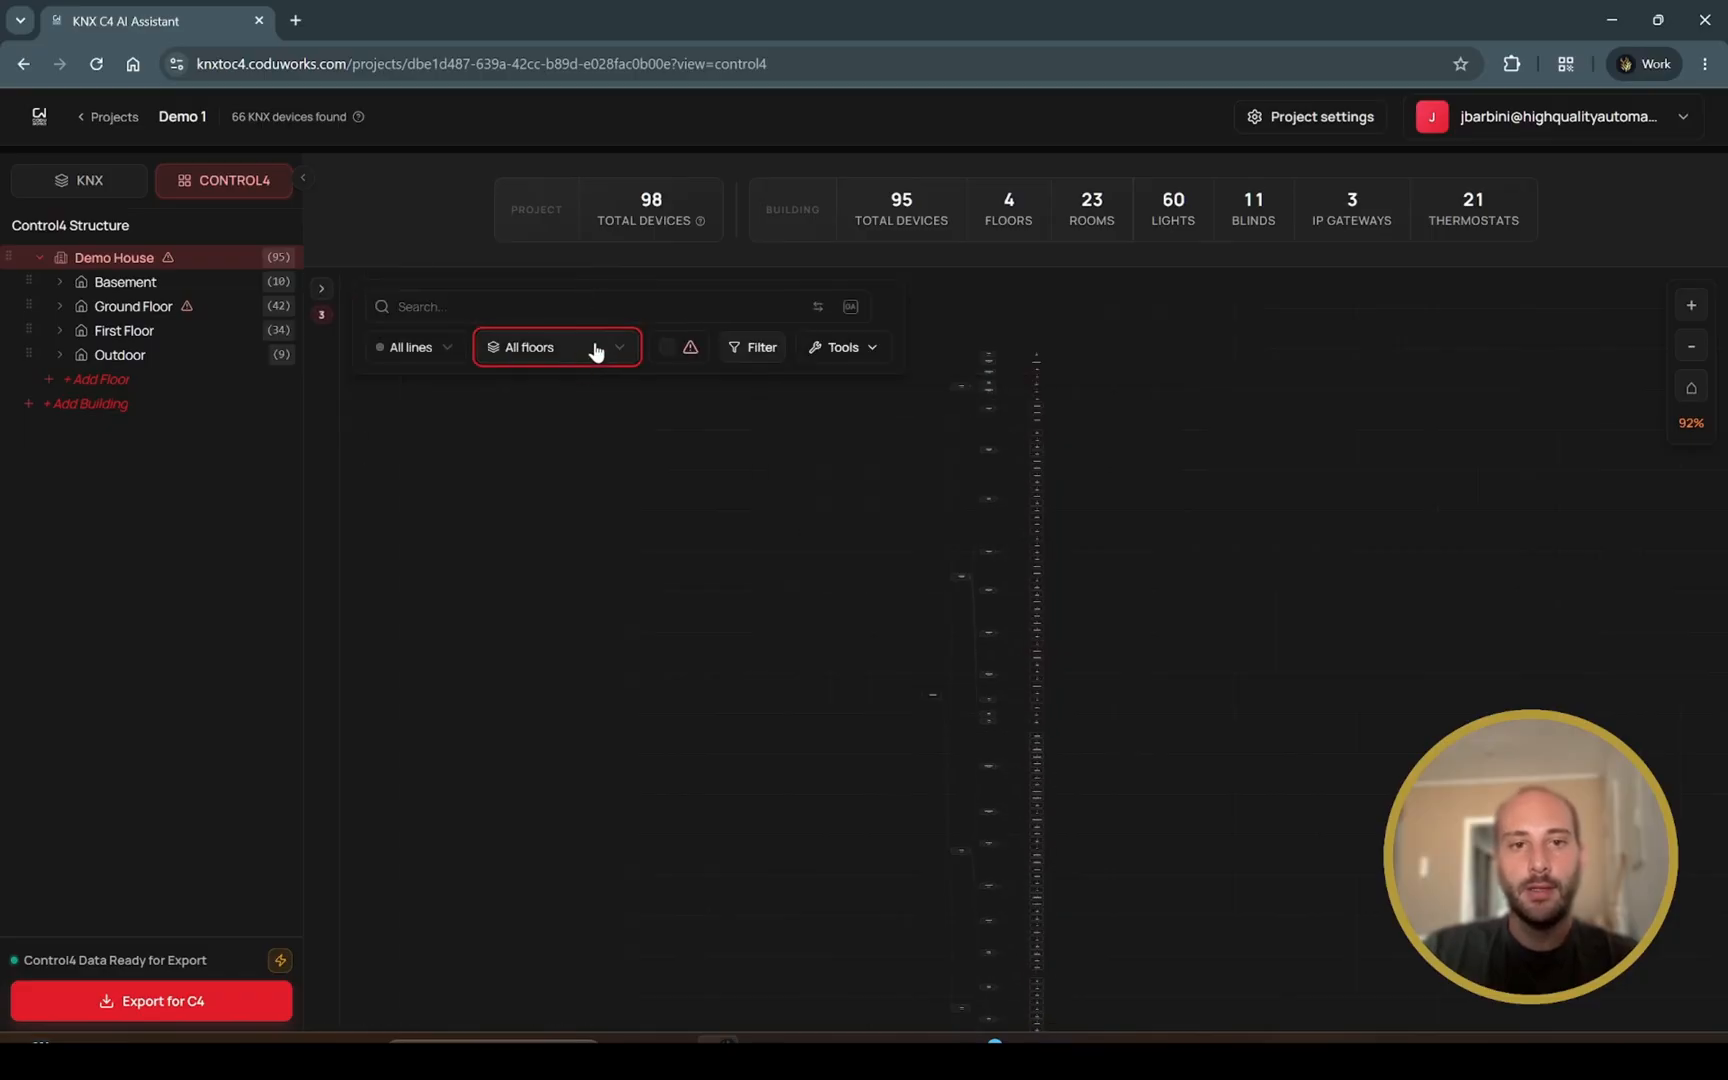
click(595, 352)
click(436, 350)
click(775, 353)
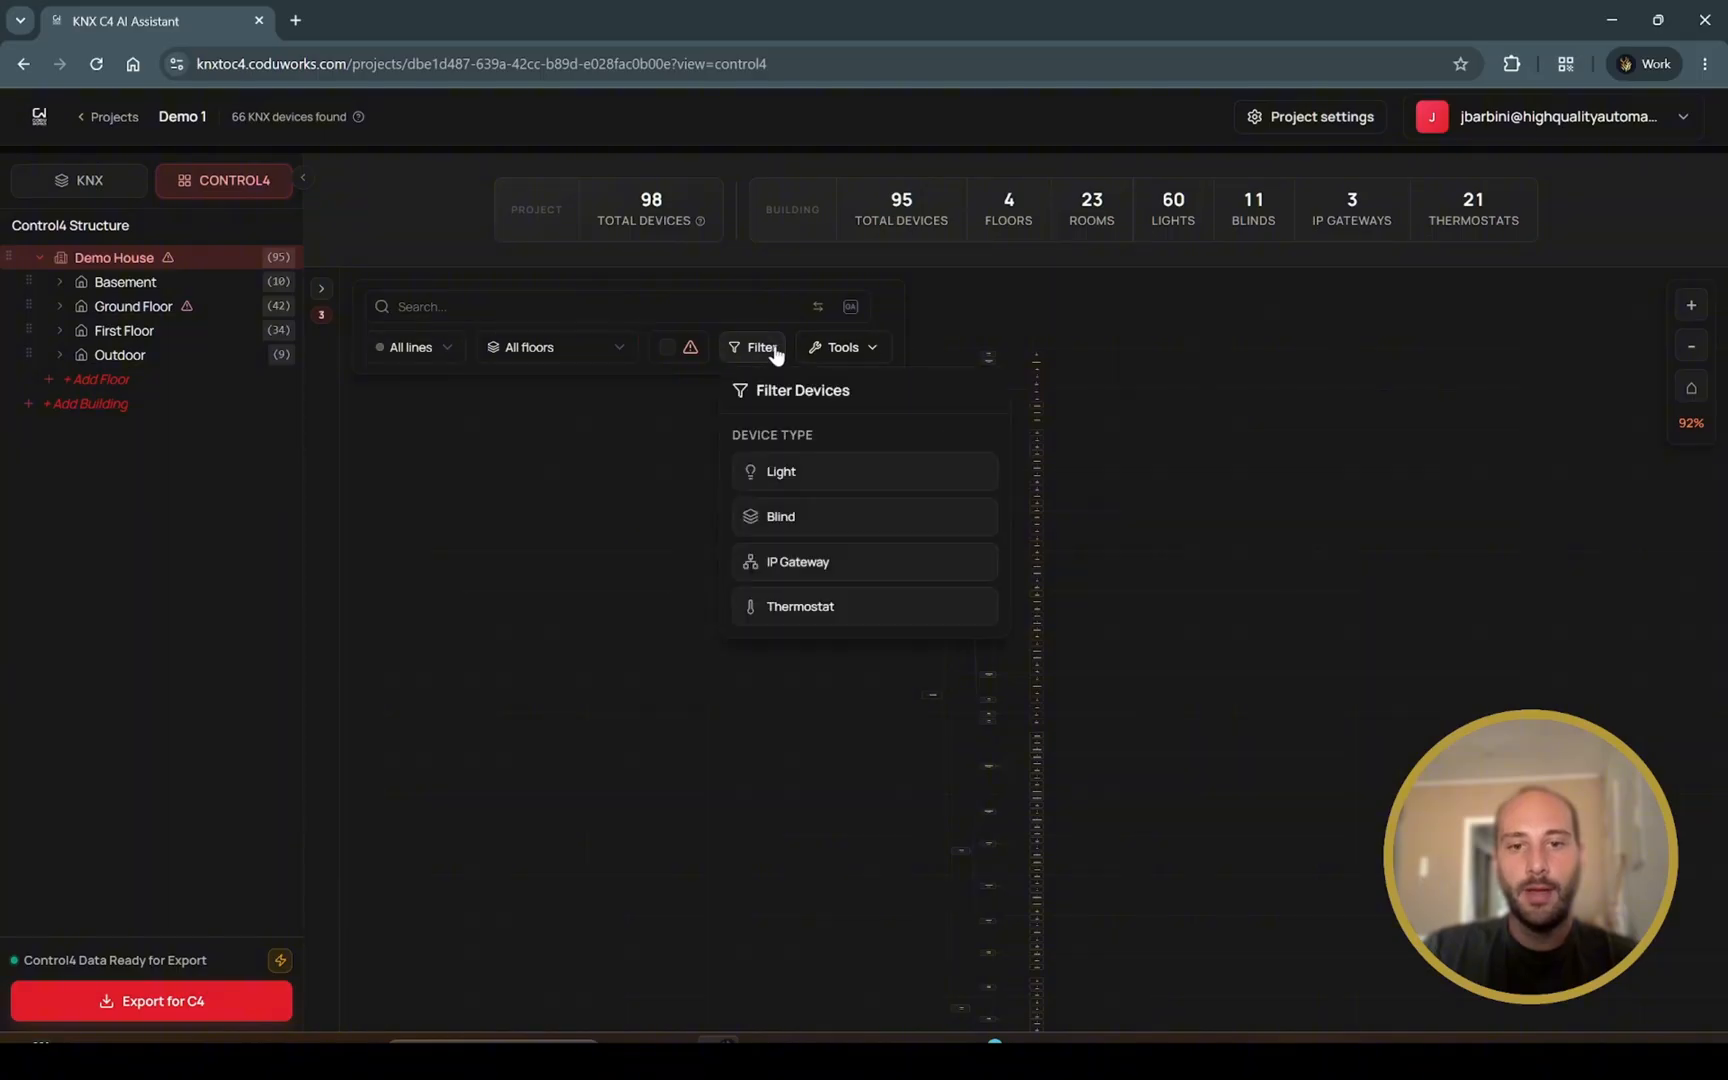
click(806, 609)
click(1302, 582)
Step: Look through the AC and FH thermostats assigned to each room across the floors of the building map
scroll(1302, 582, up, 6)
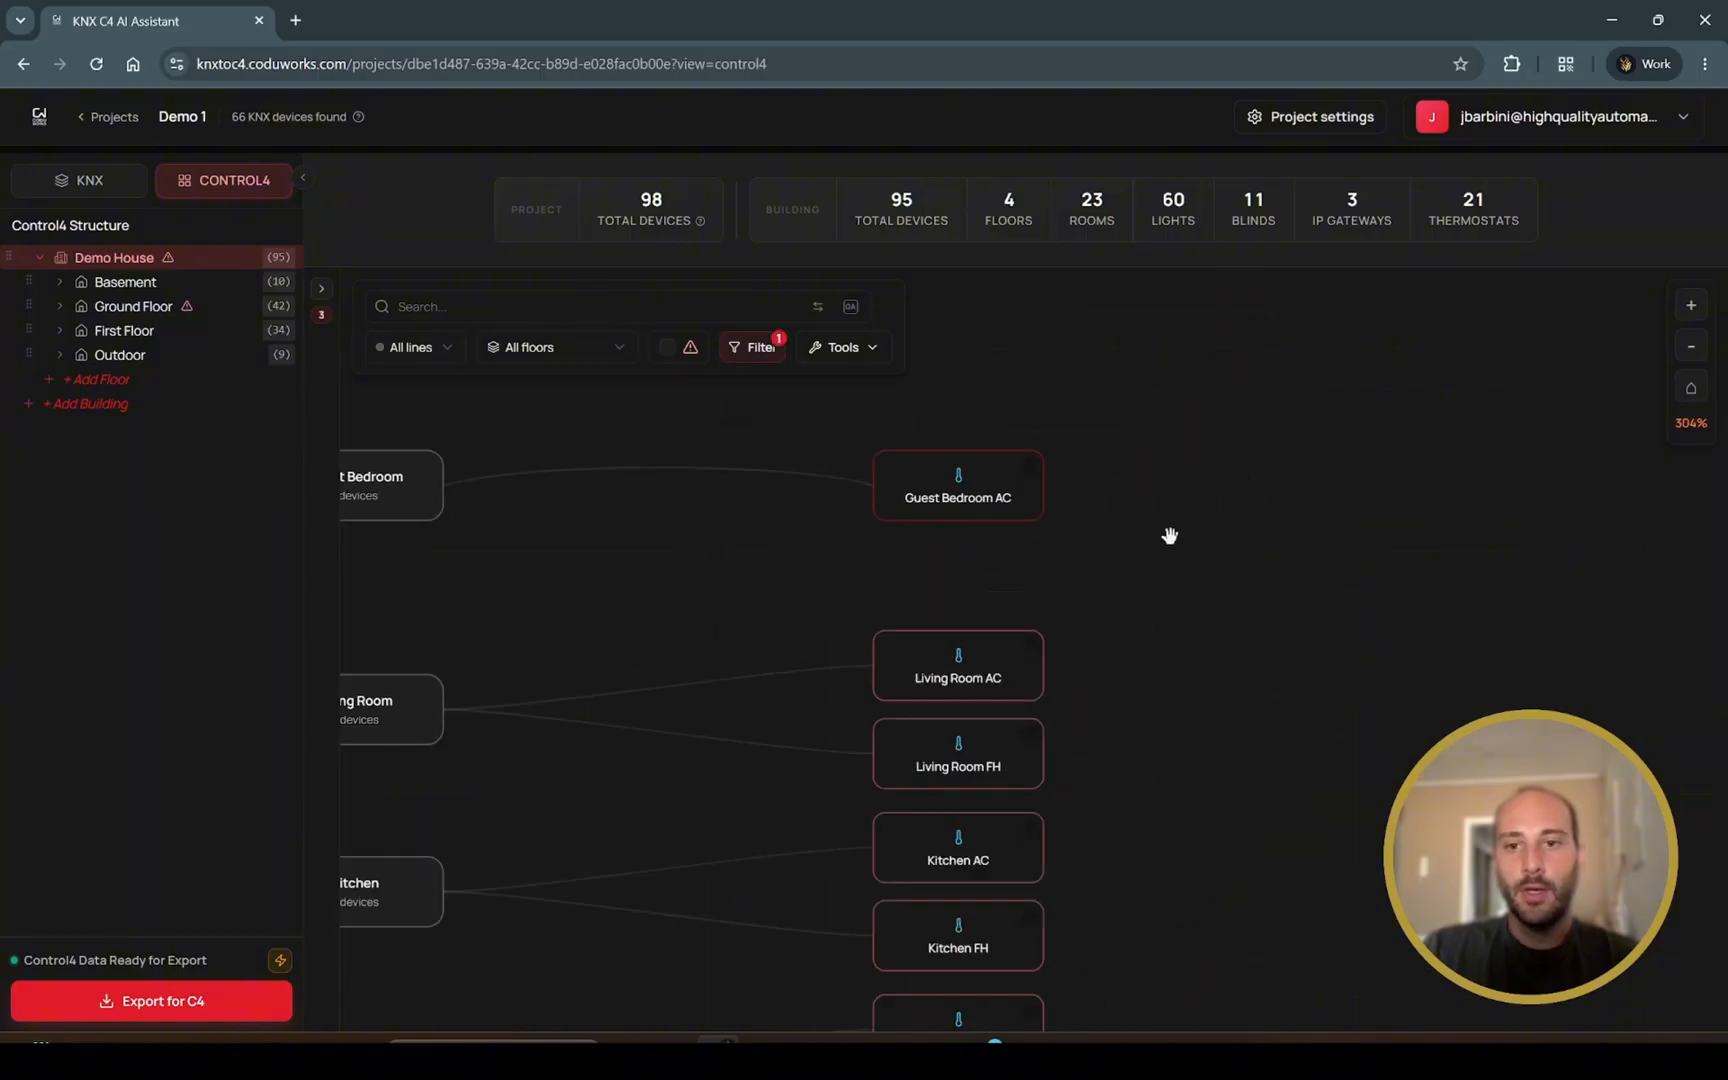
scroll(1314, 572, down, 5)
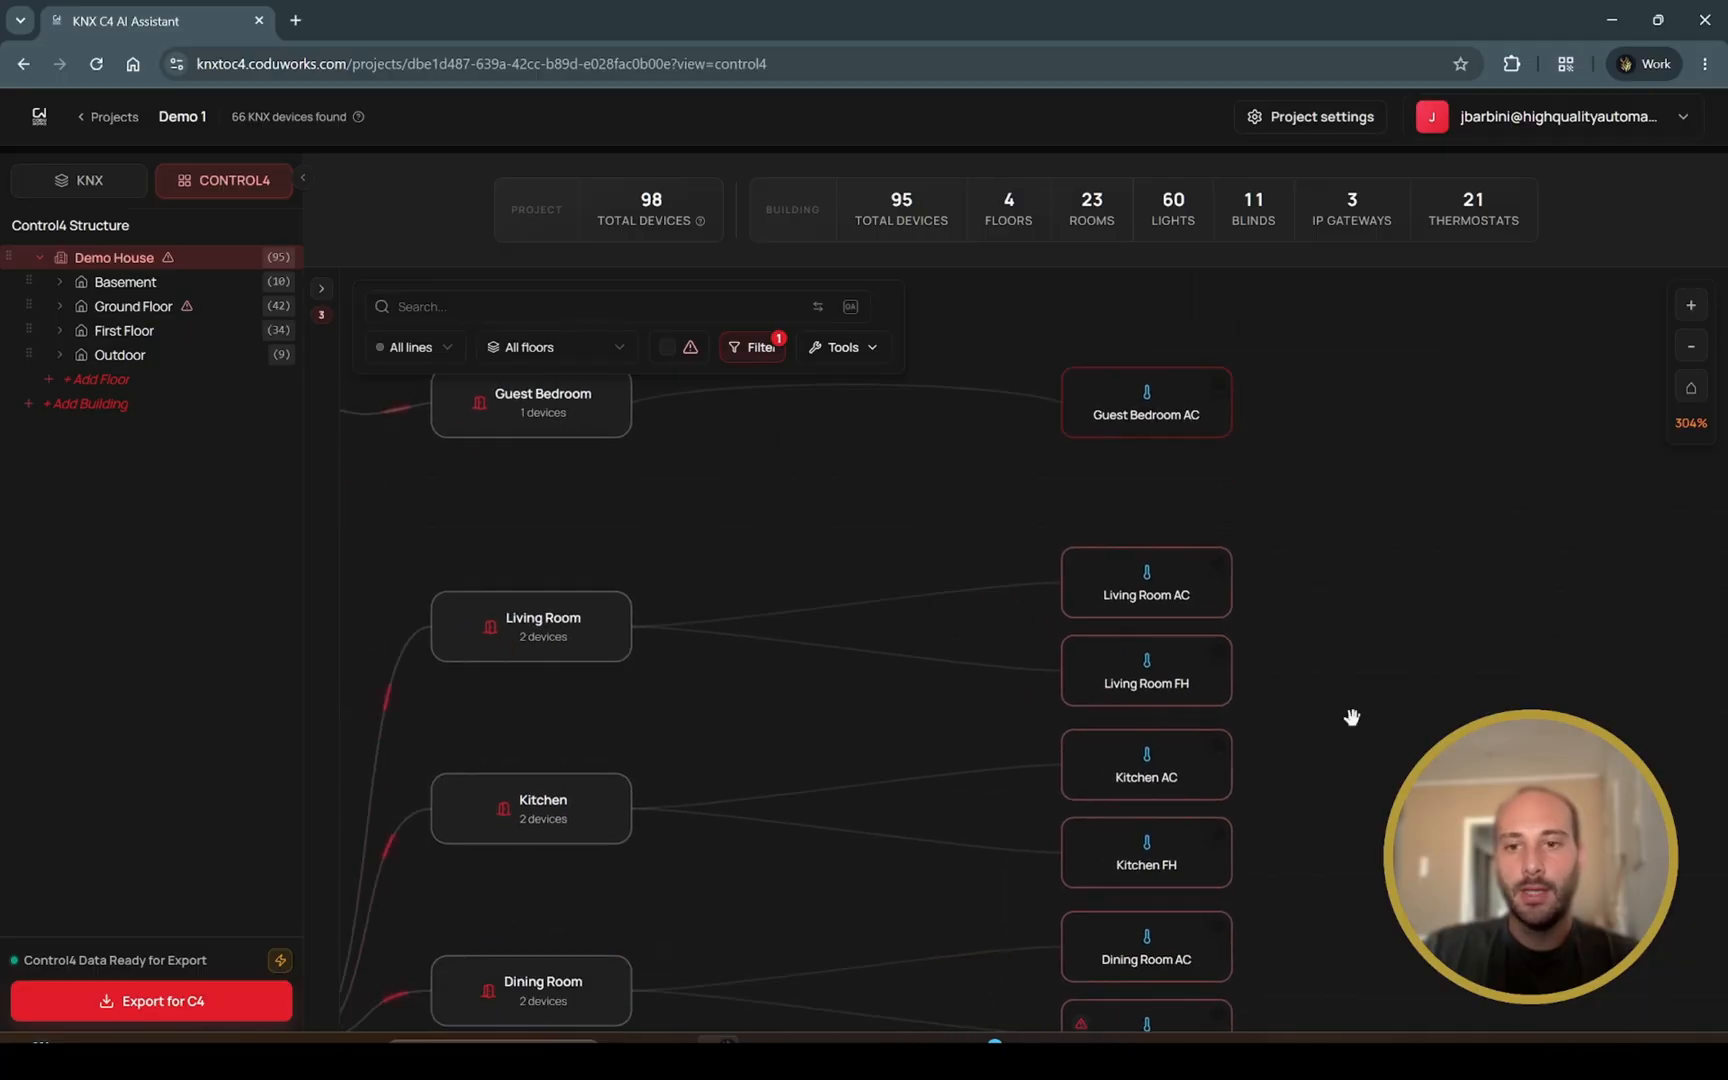
scroll(1435, 598, up, 2)
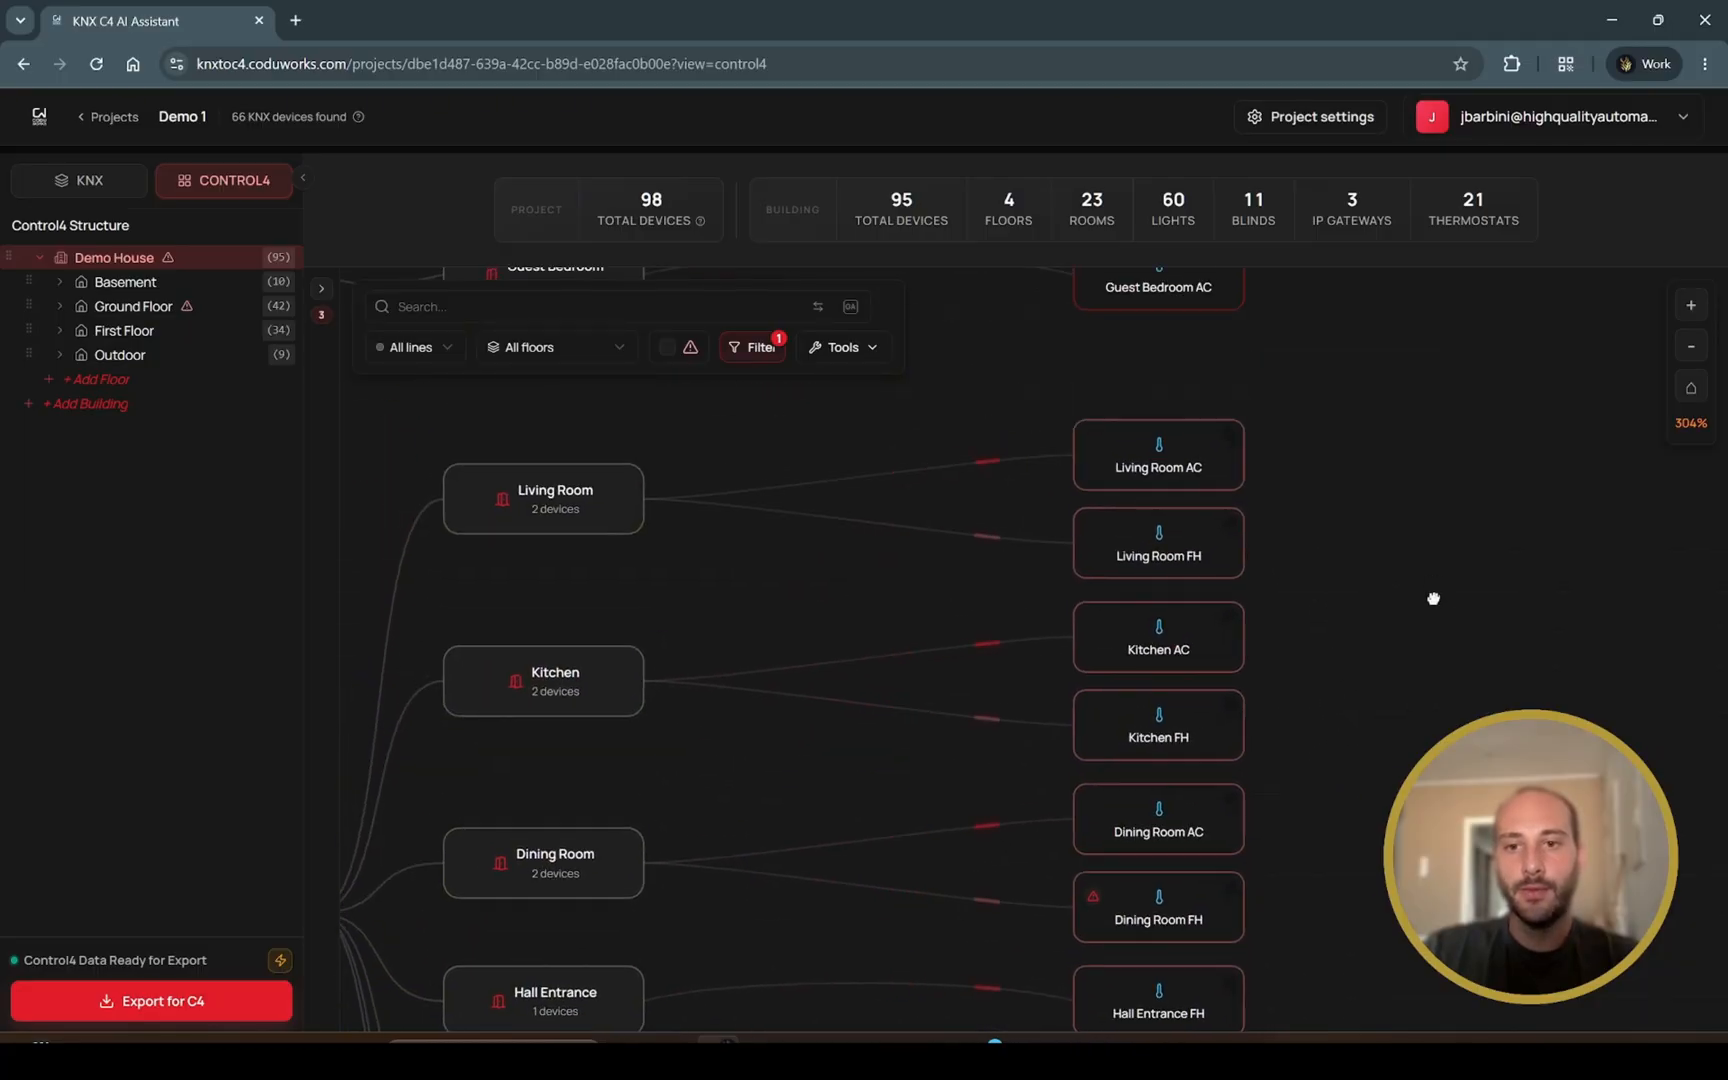
scroll(1381, 598, down, 5)
scroll(1356, 555, down, 10)
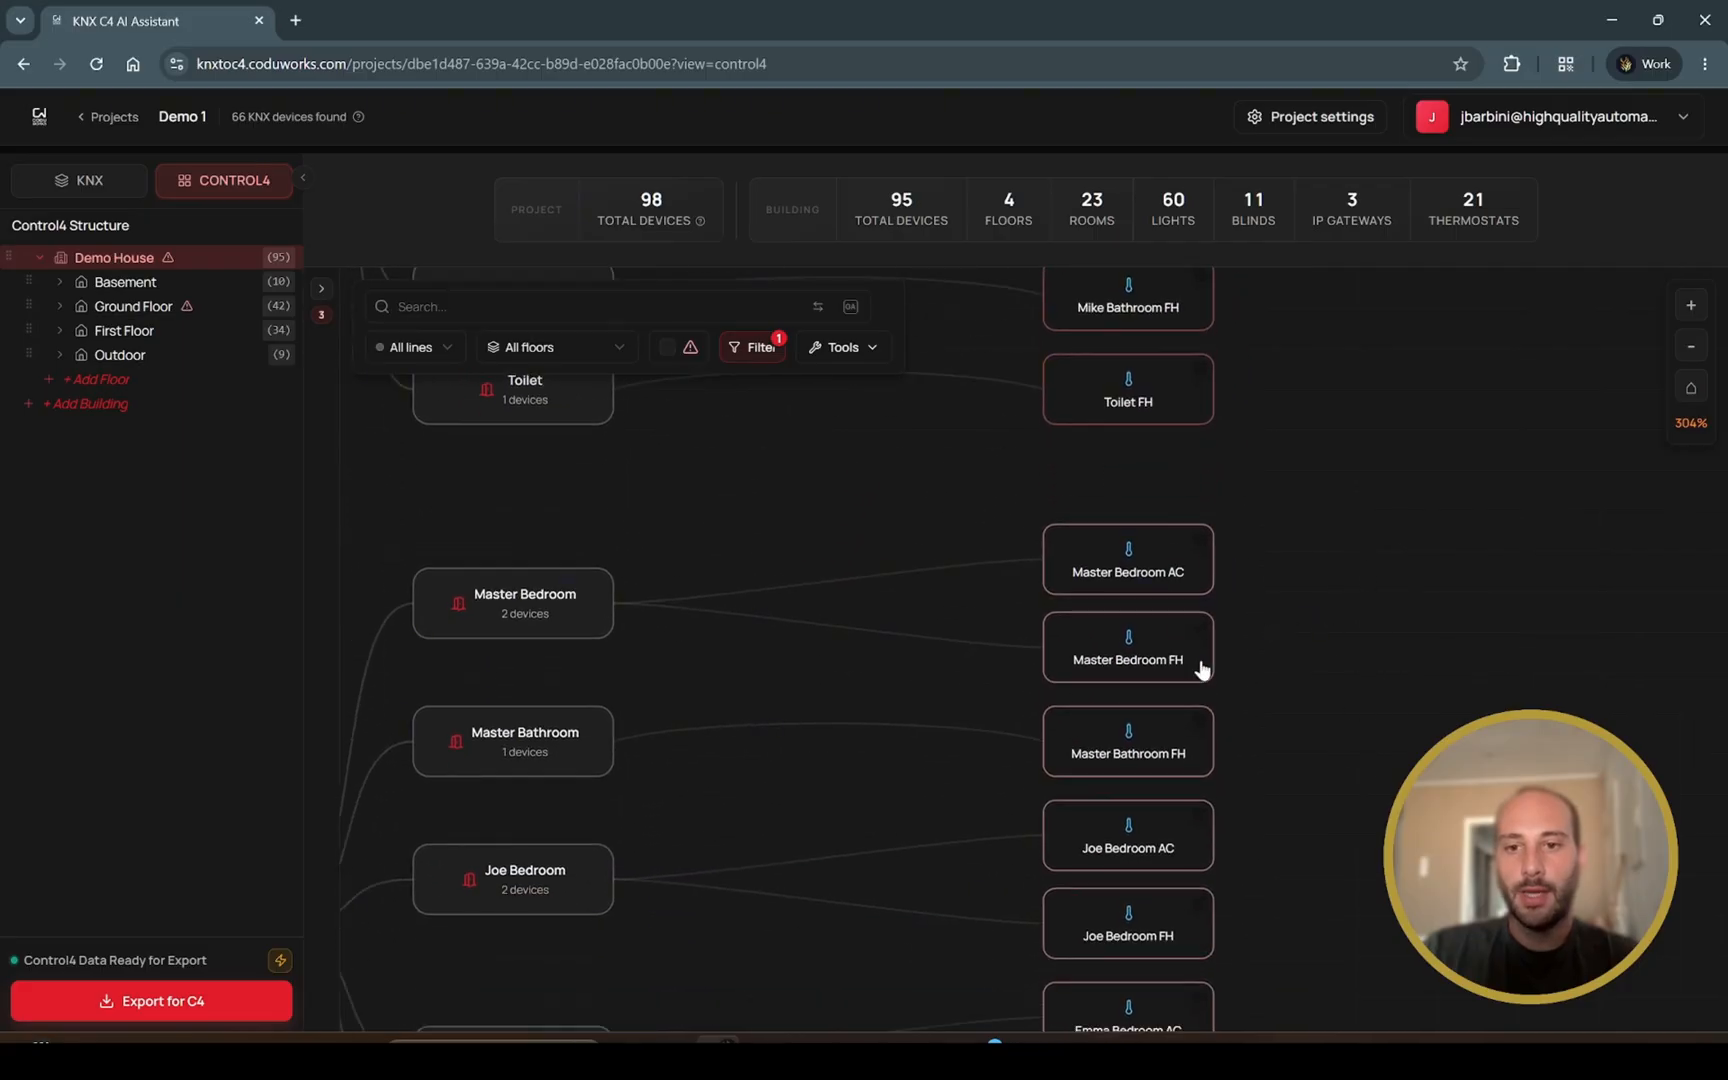
scroll(1396, 663, down, 2)
scroll(1342, 620, down, 2)
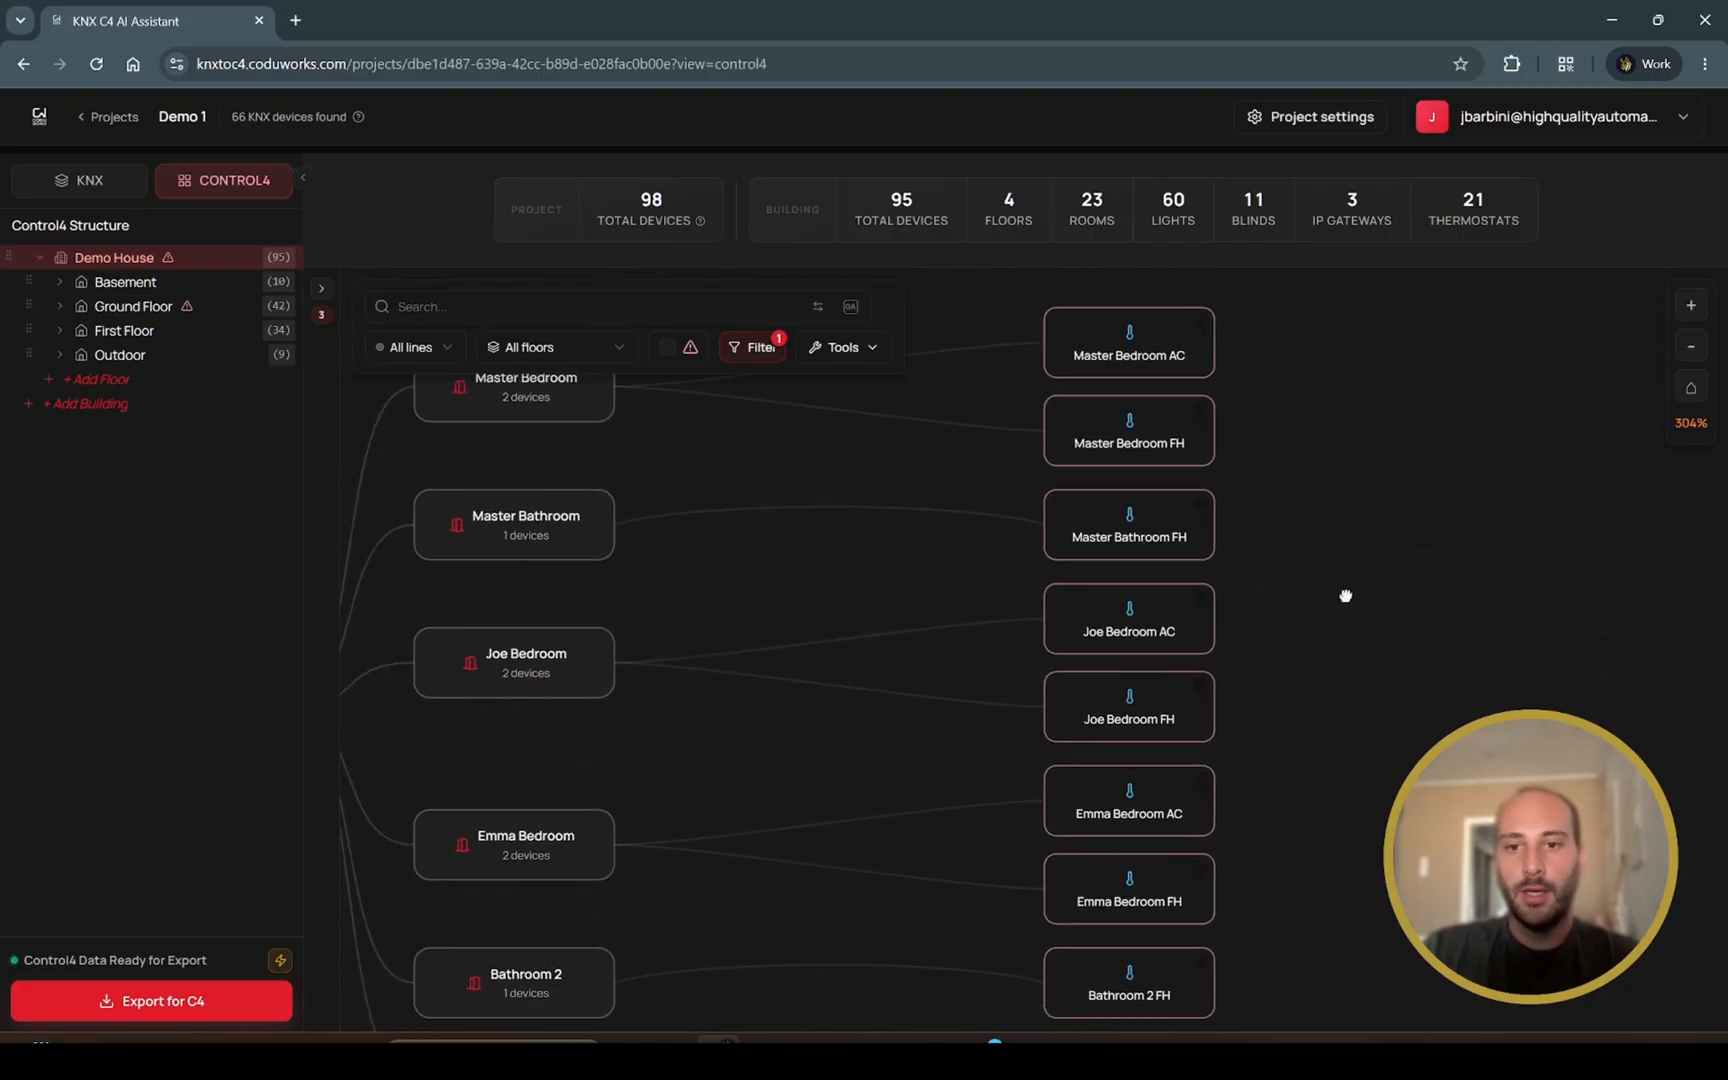
scroll(1346, 486, down, 2)
scroll(1300, 700, up, 4)
scroll(1262, 880, up, 20)
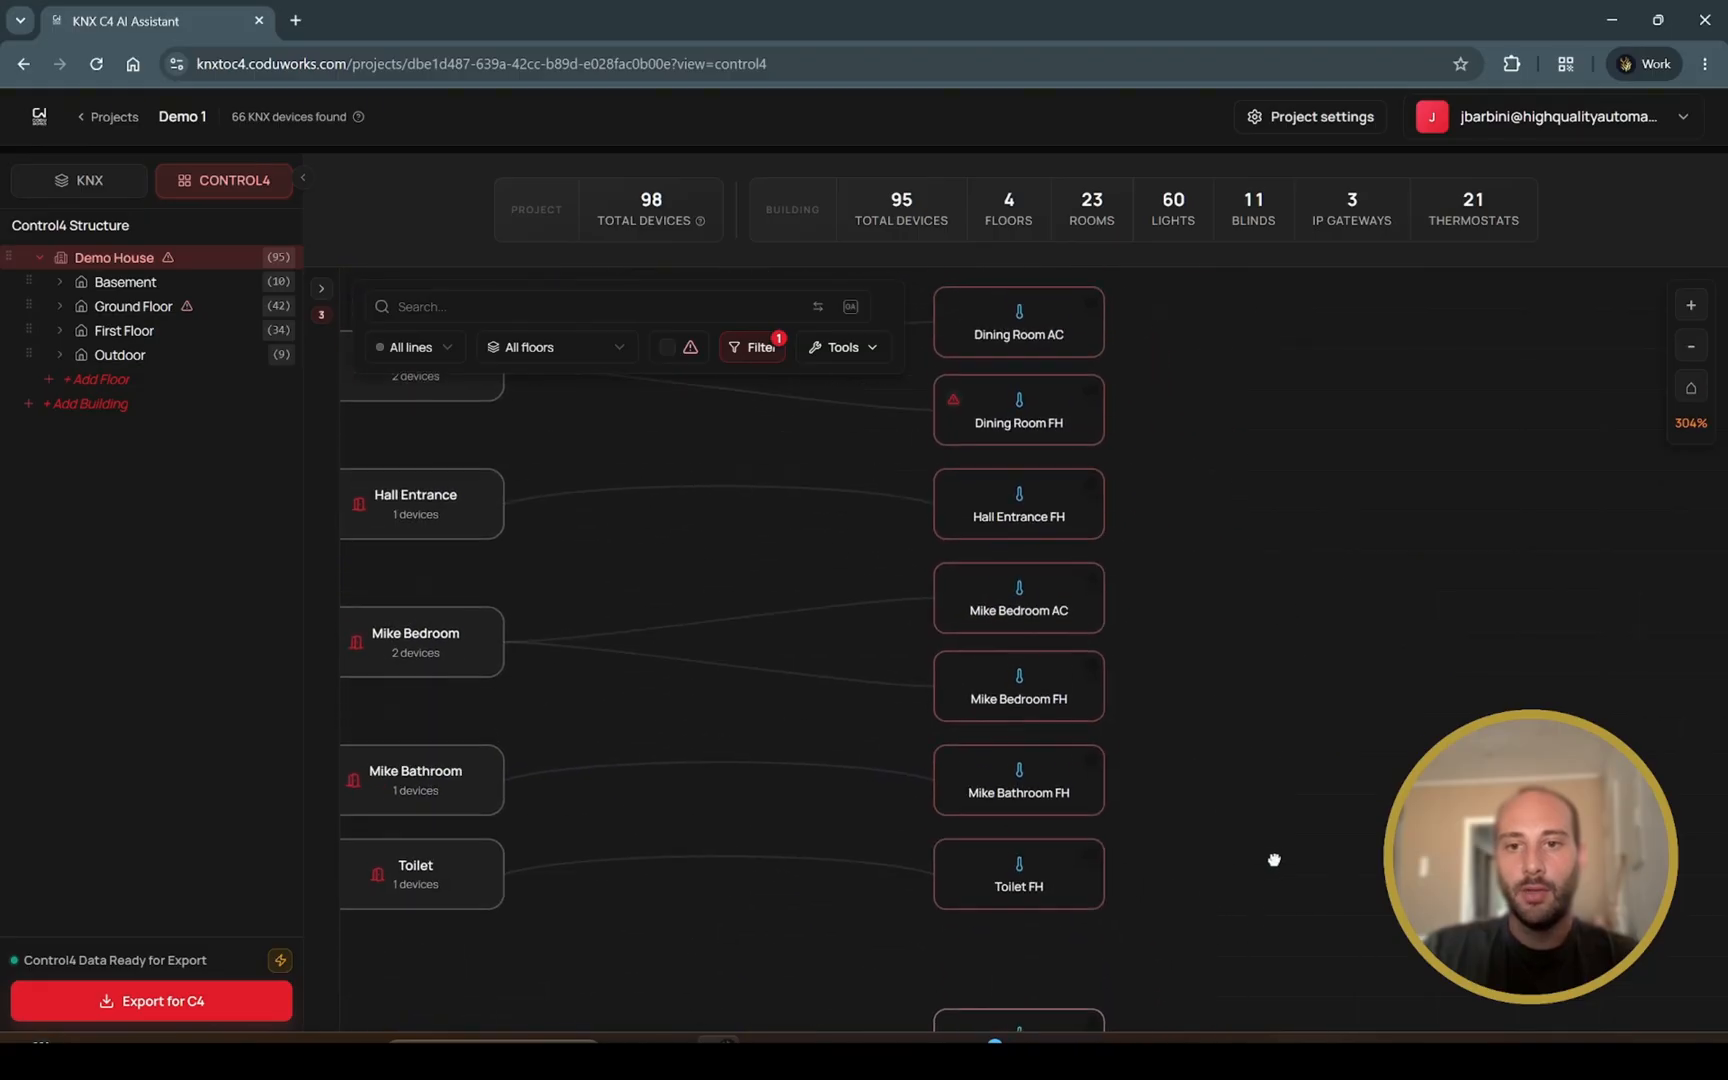
Step: Examine the Living Room AC thermostat's group addresses, Konnex modes, temperature ranges and fan settings, and return to the map
mouse_move(1068, 494)
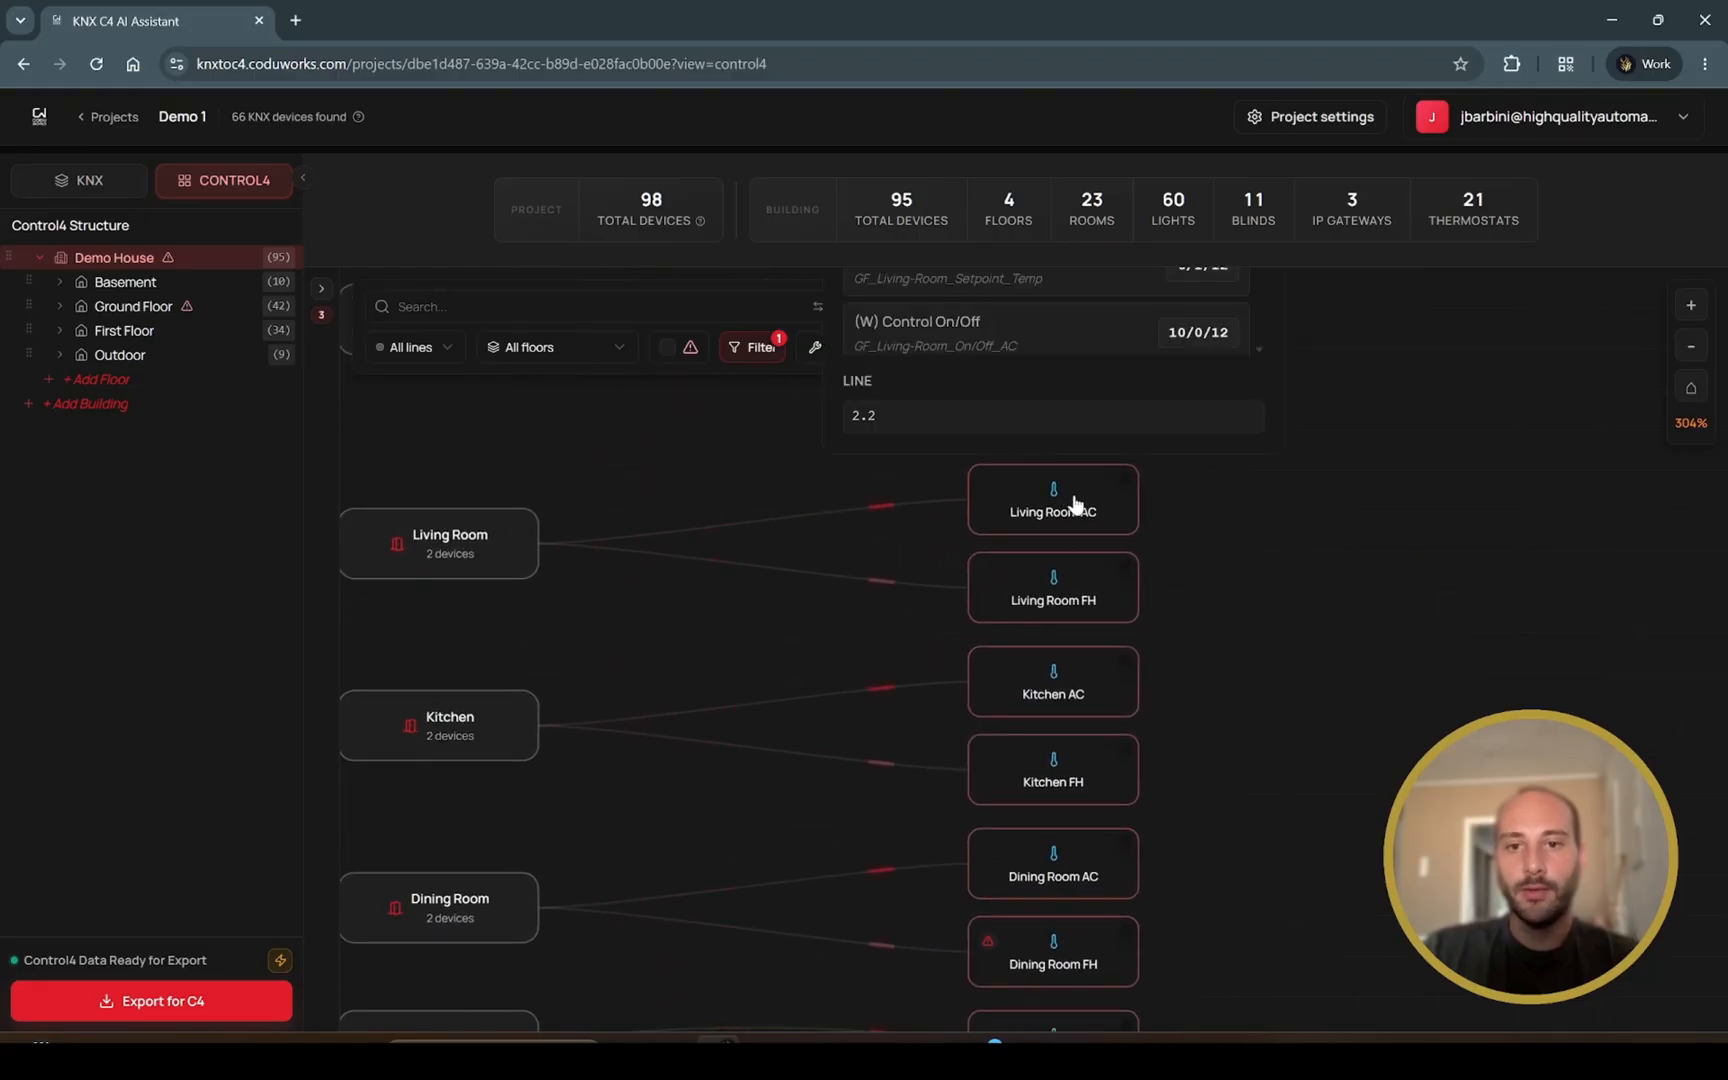
click(1058, 500)
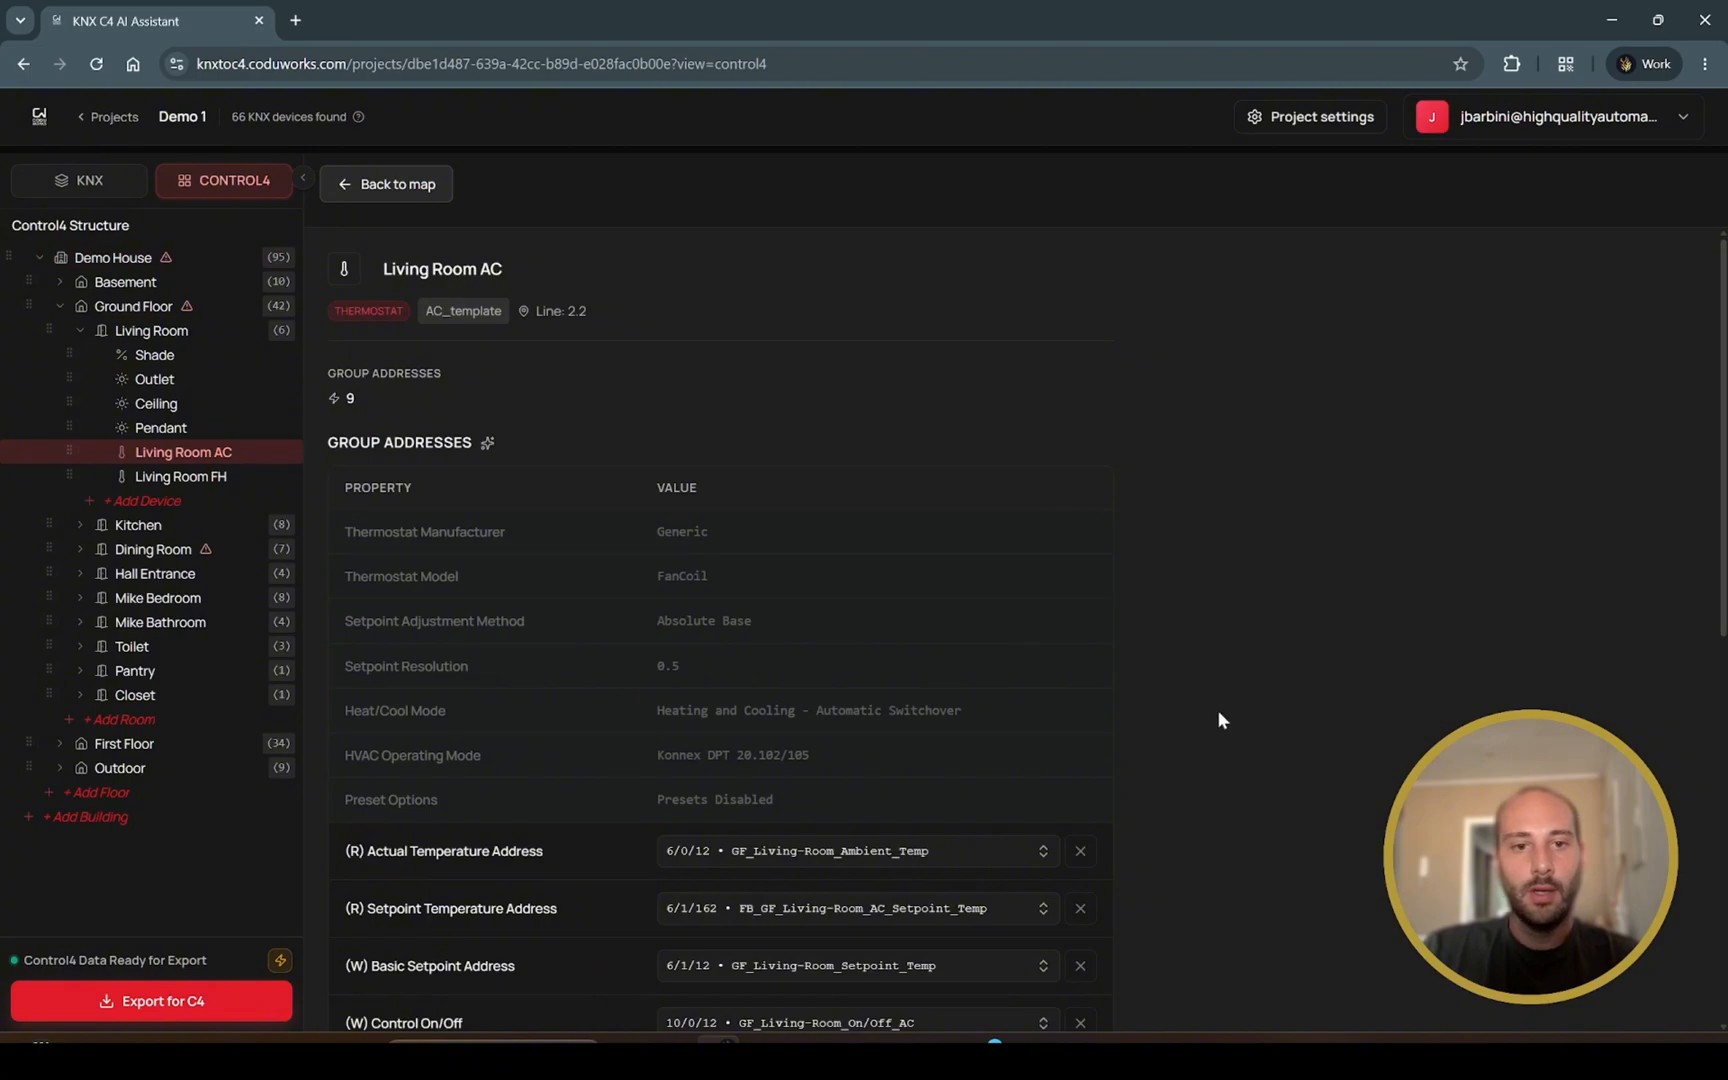
scroll(687, 437, down, 3)
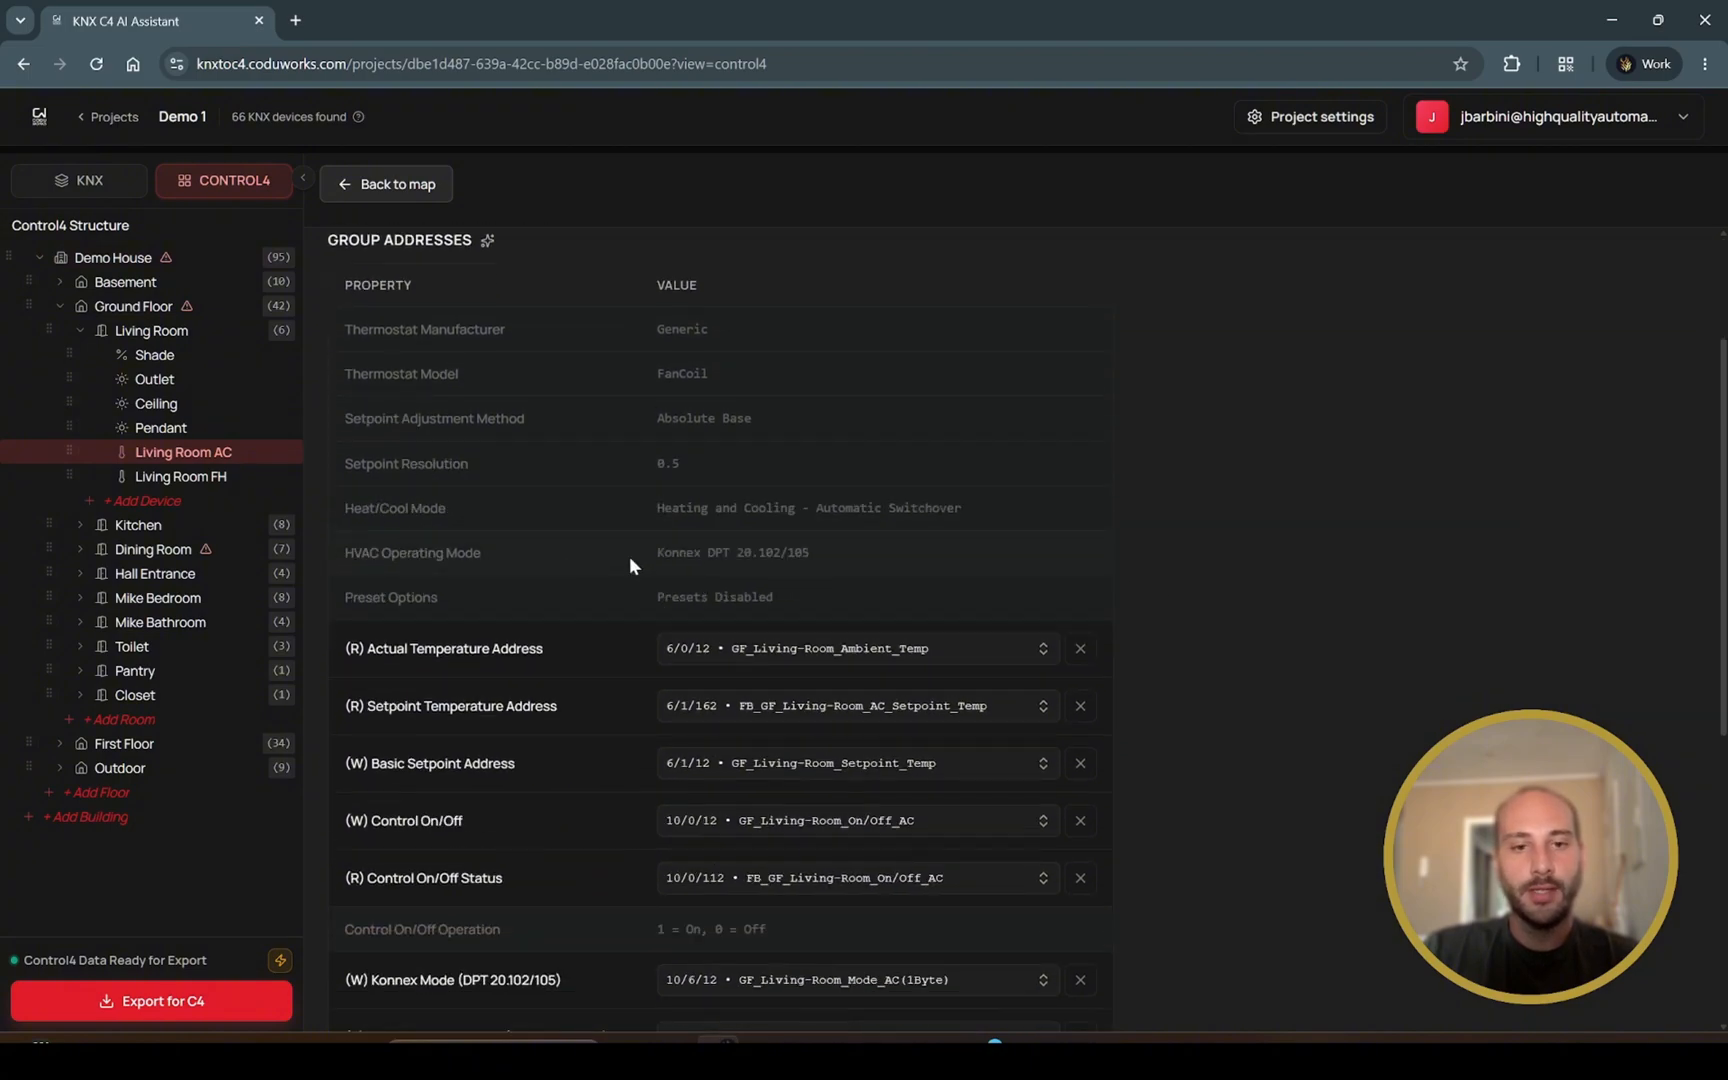
scroll(801, 481, down, 5)
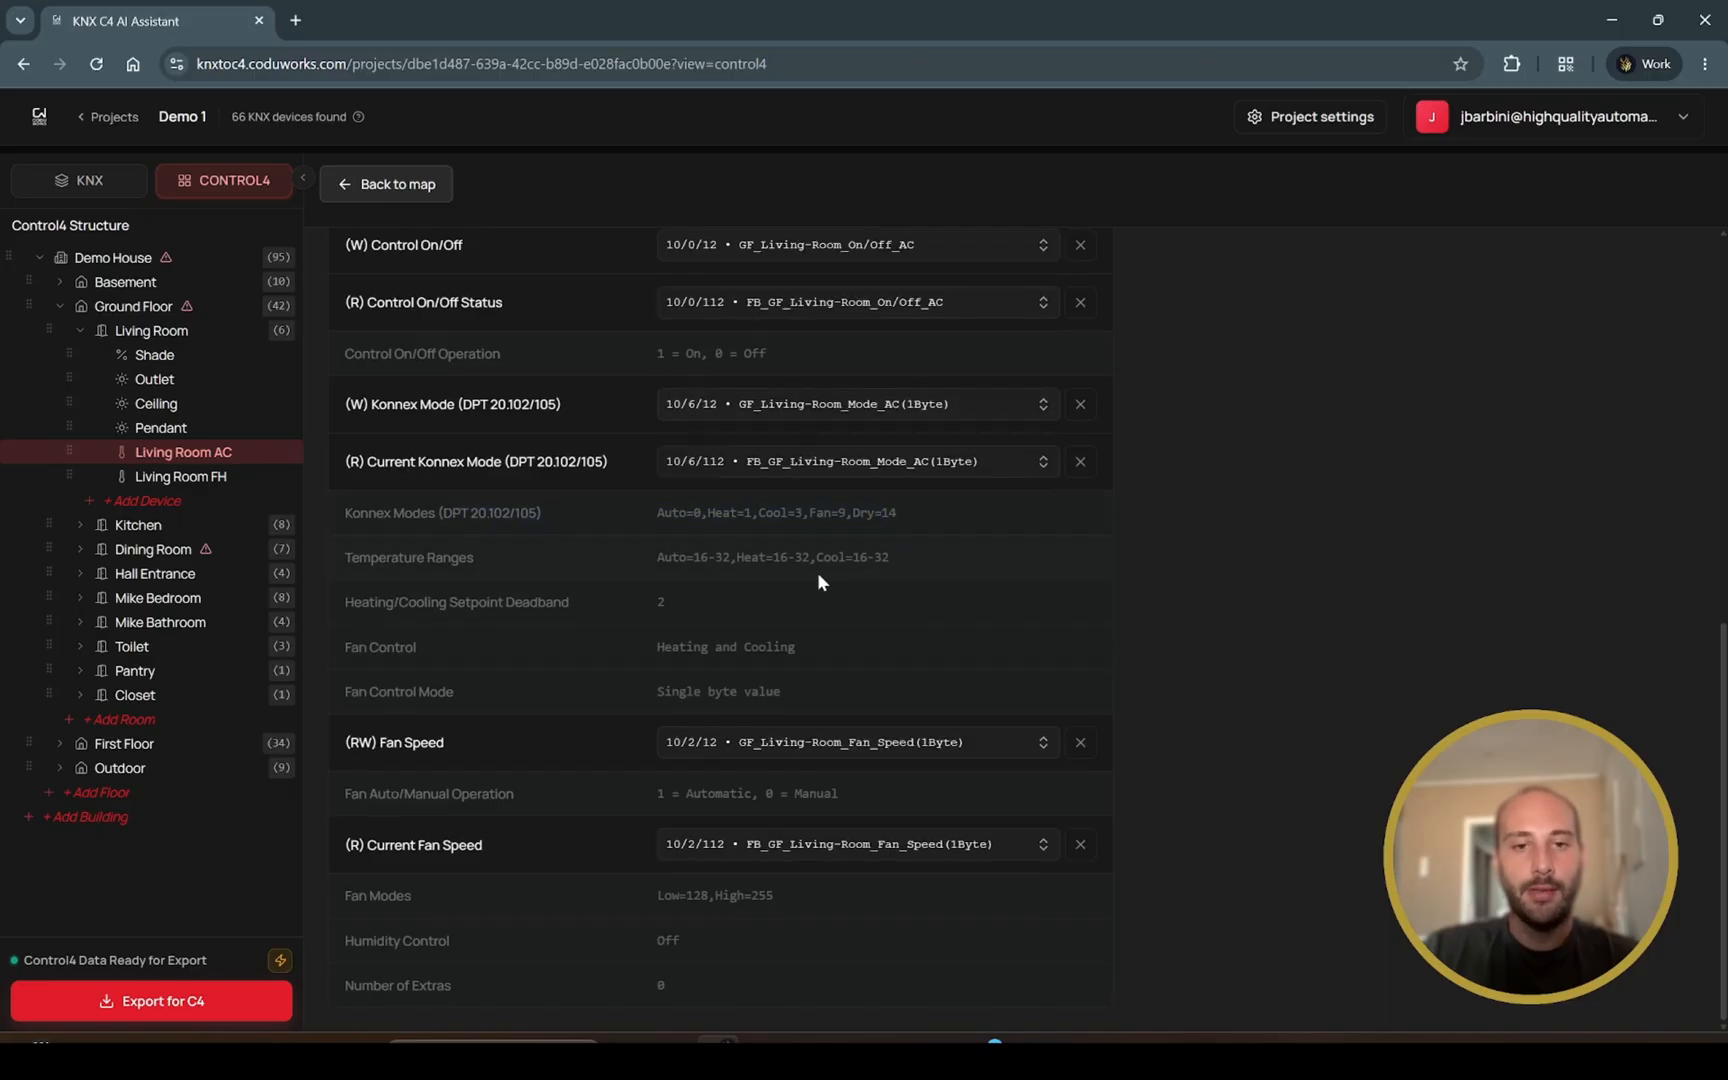
drag(889, 556, 657, 557)
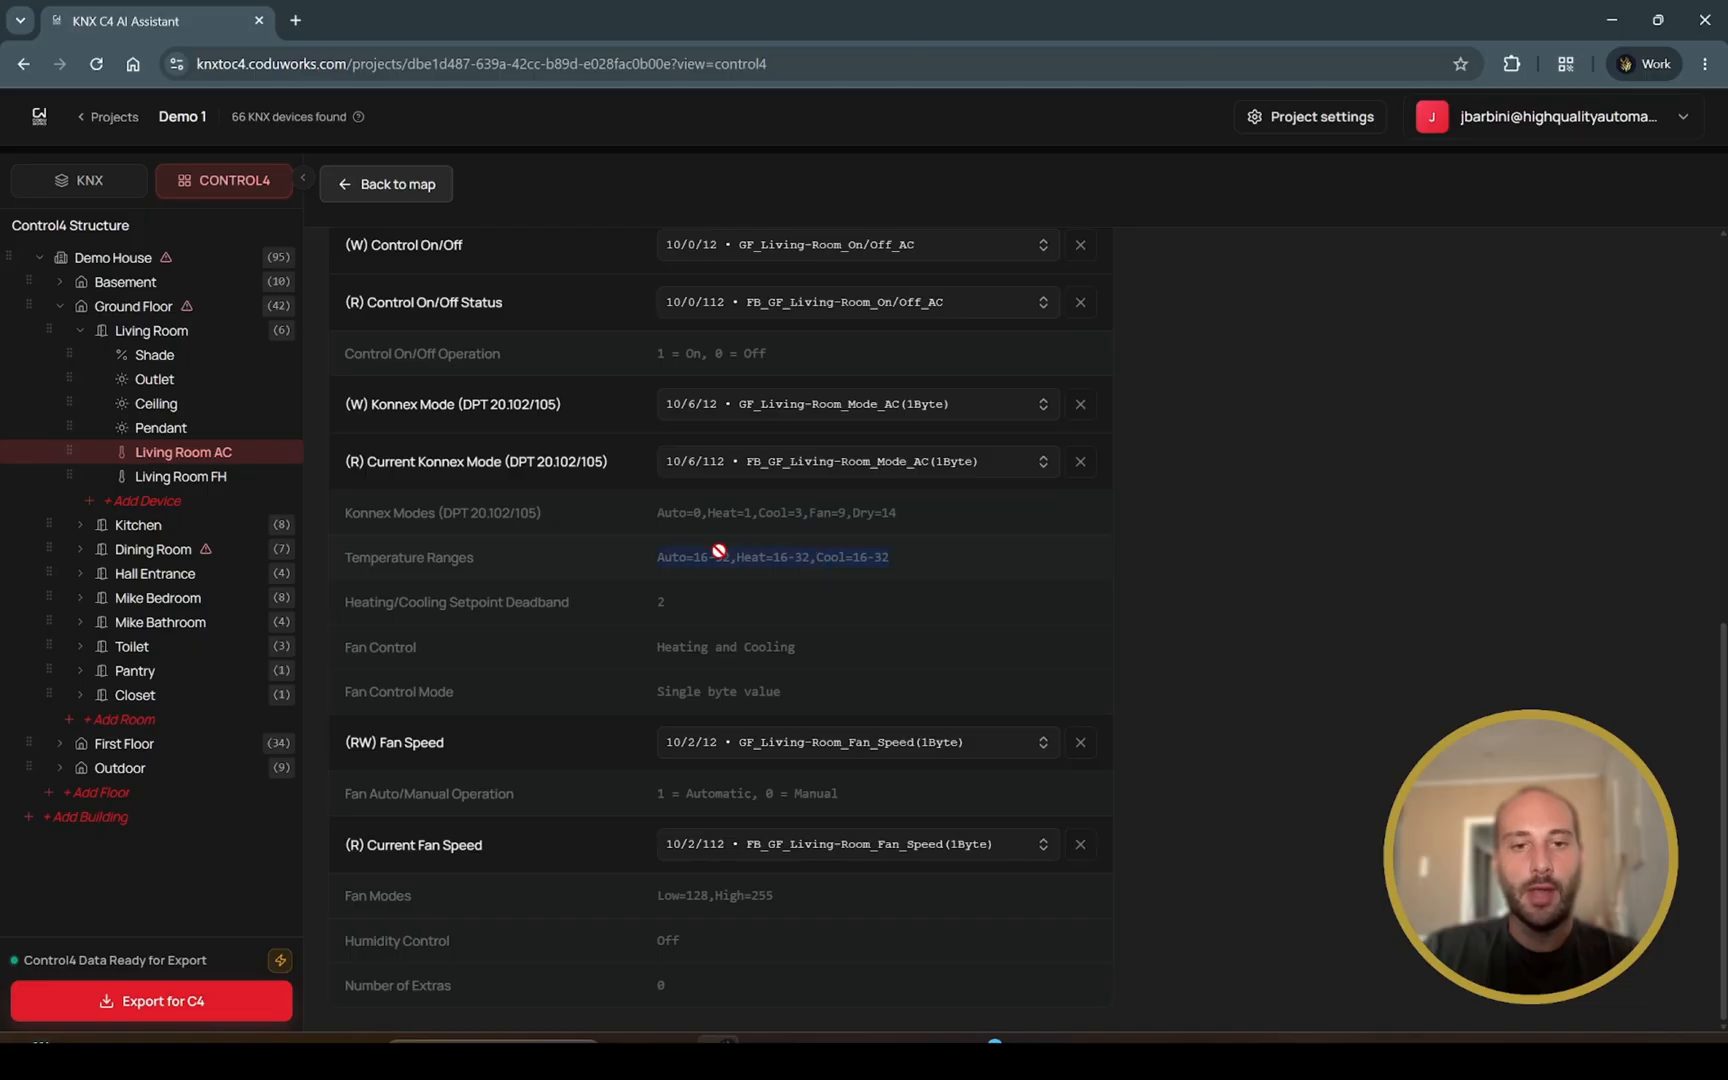
scroll(547, 508, up, 3)
scroll(613, 694, down, 2)
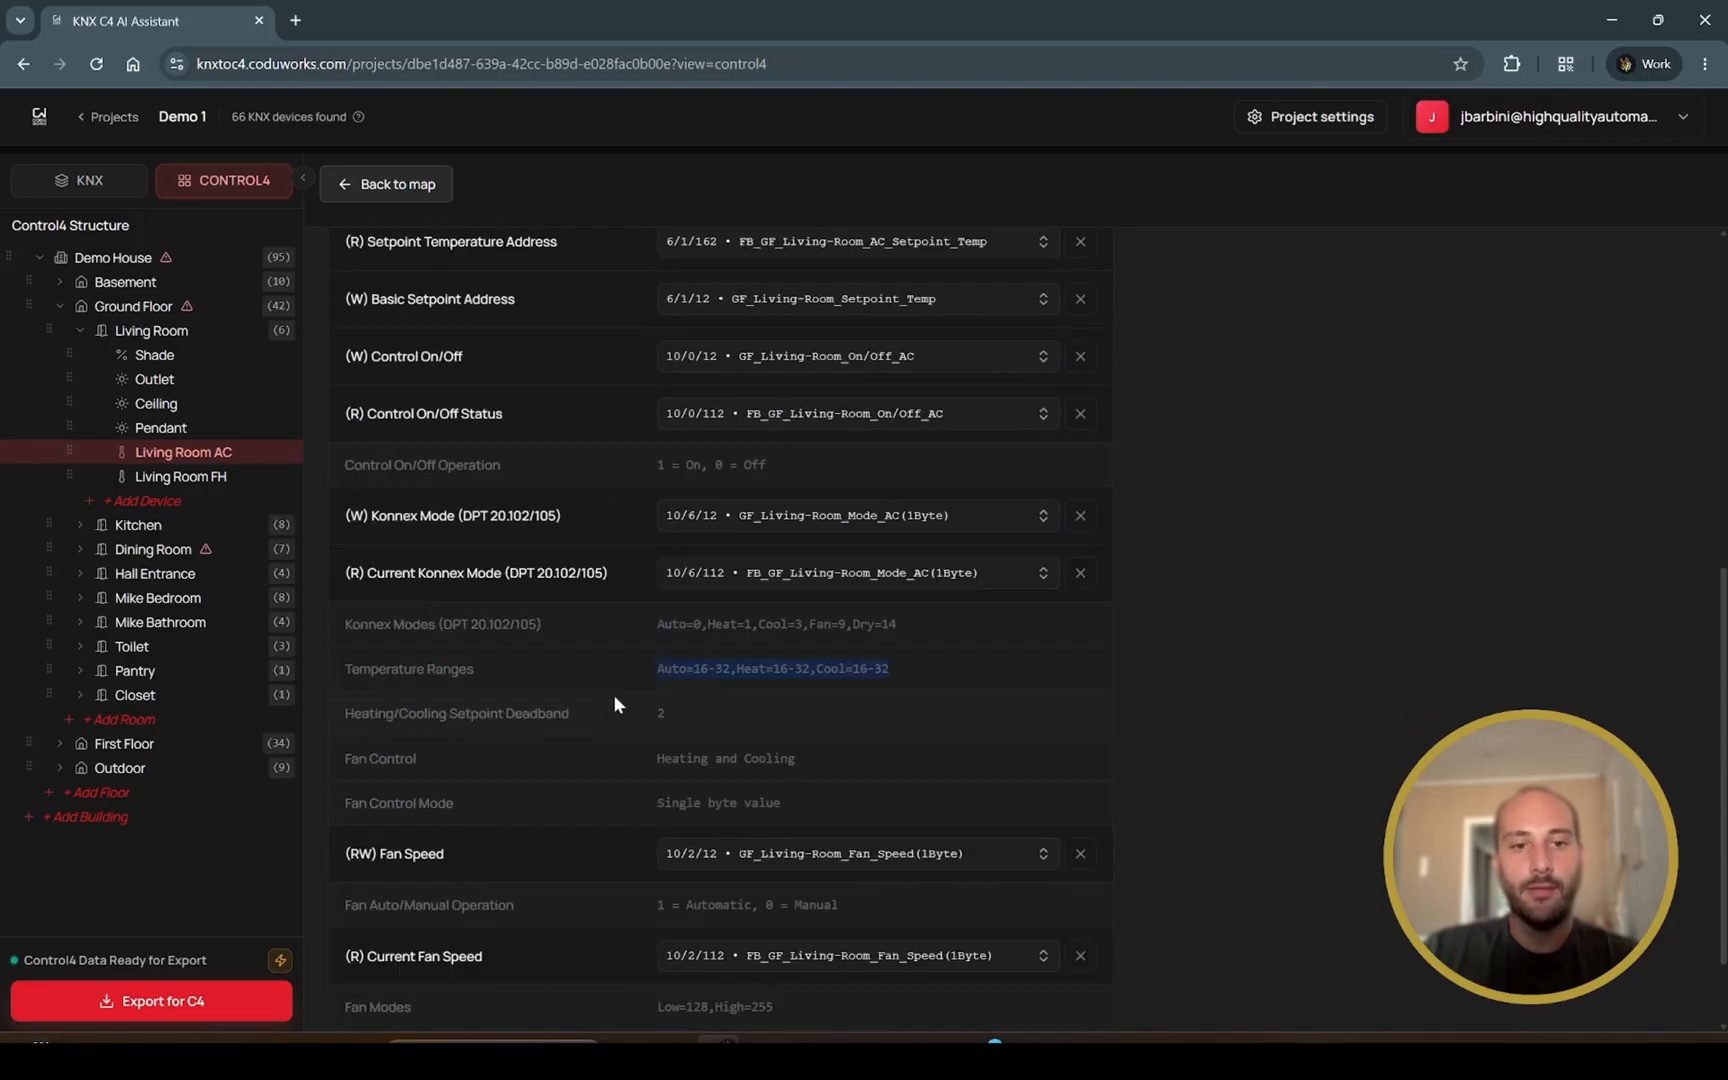
scroll(606, 632, up, 7)
click(448, 195)
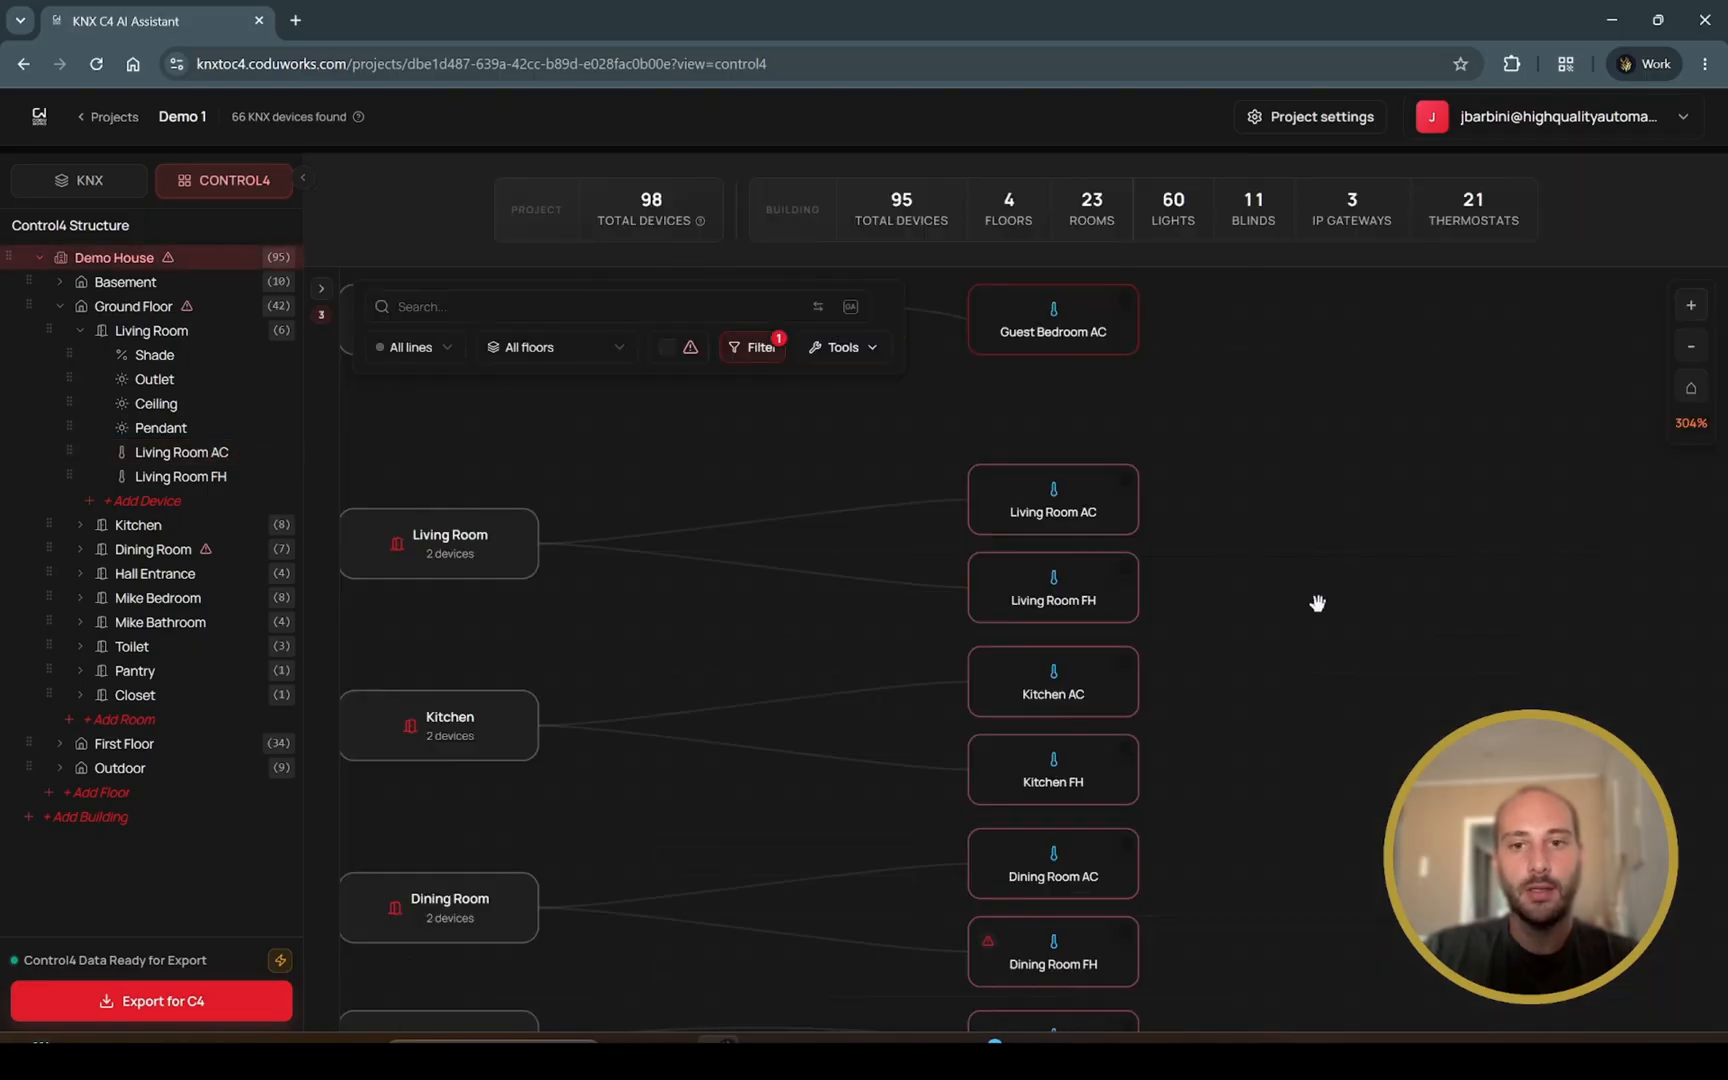
Step: Open the flagged Dining Room FH thermostat and review its group addresses down to the Heat Indication property
scroll(1310, 590, down, 3)
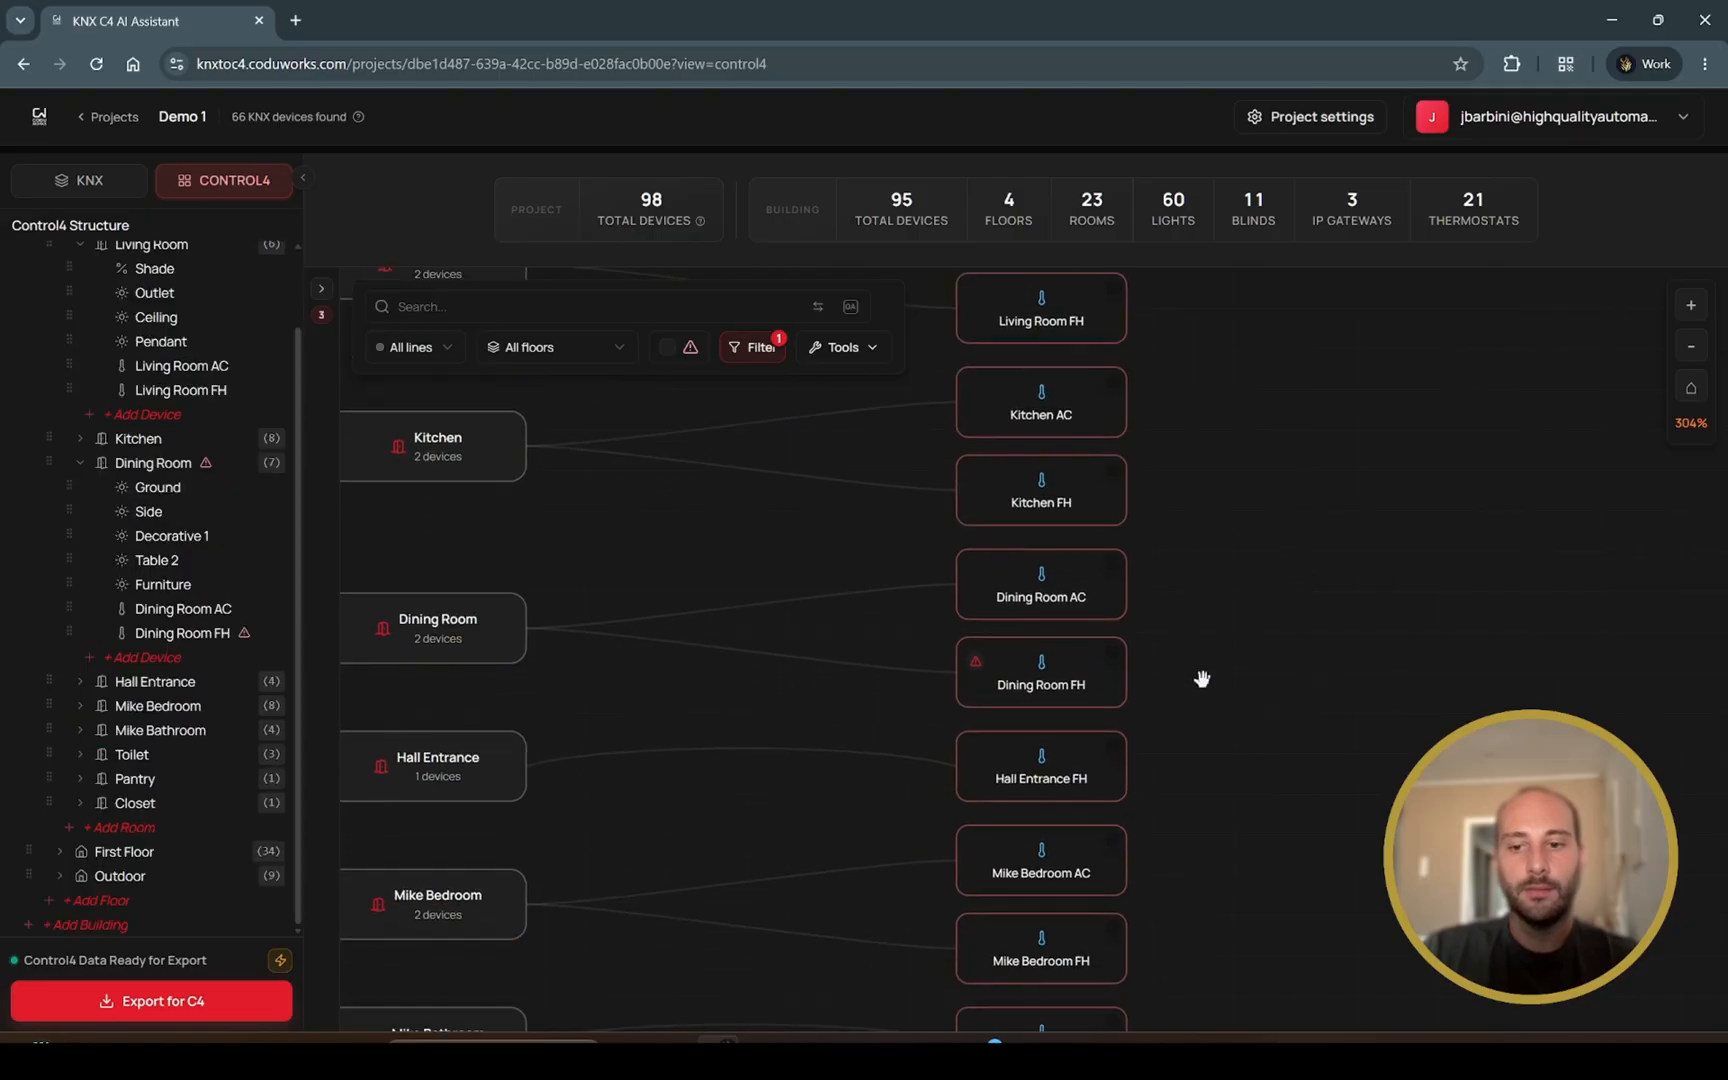
mouse_move(997, 687)
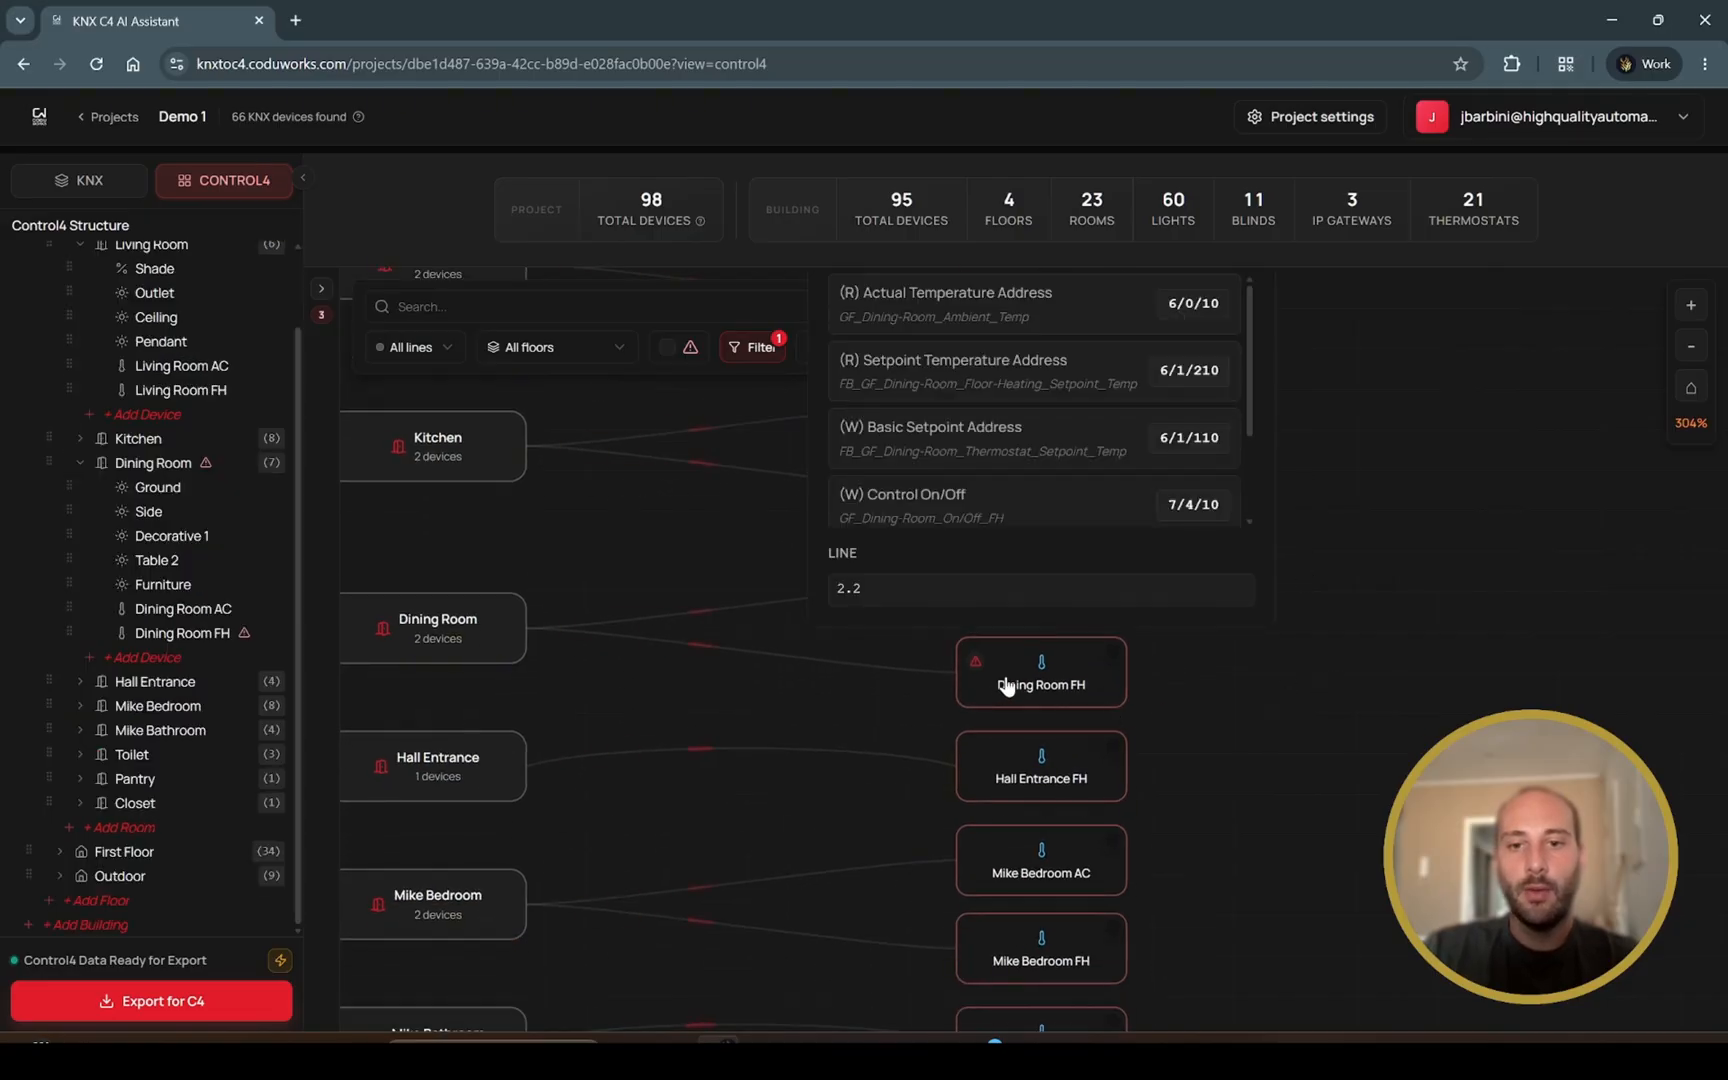
click(1078, 680)
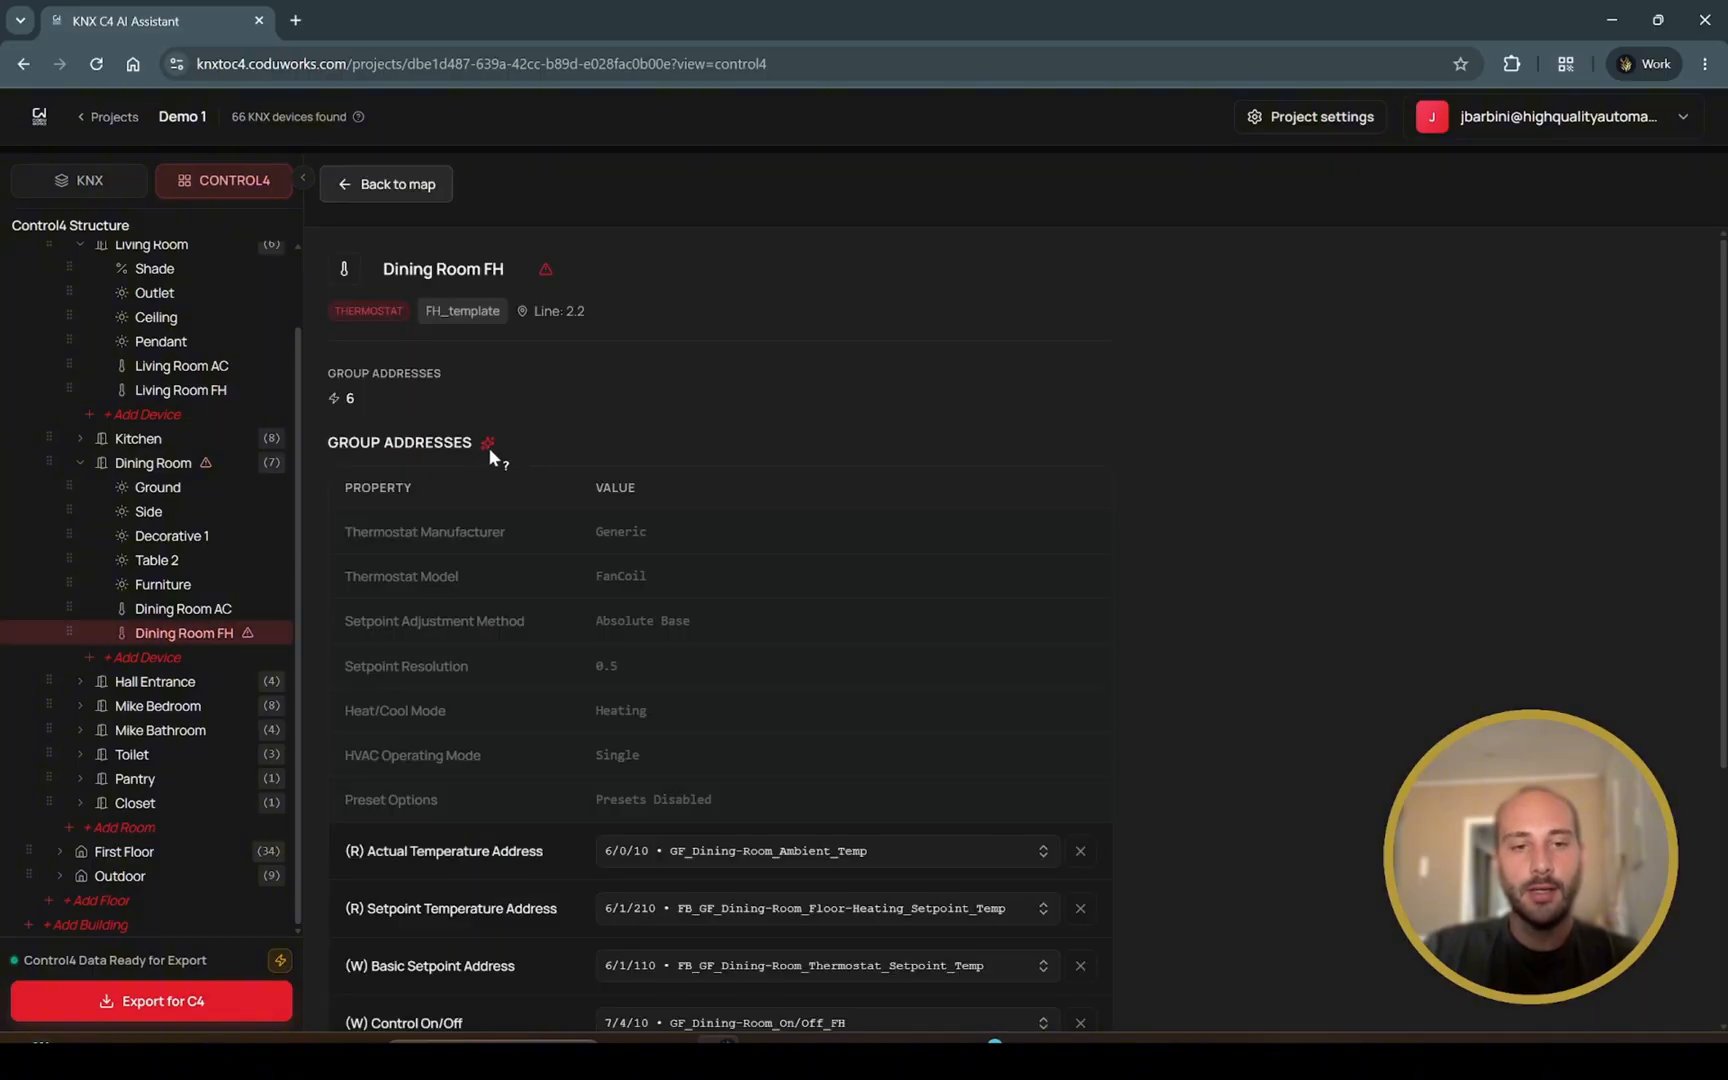
scroll(979, 430, down, 1)
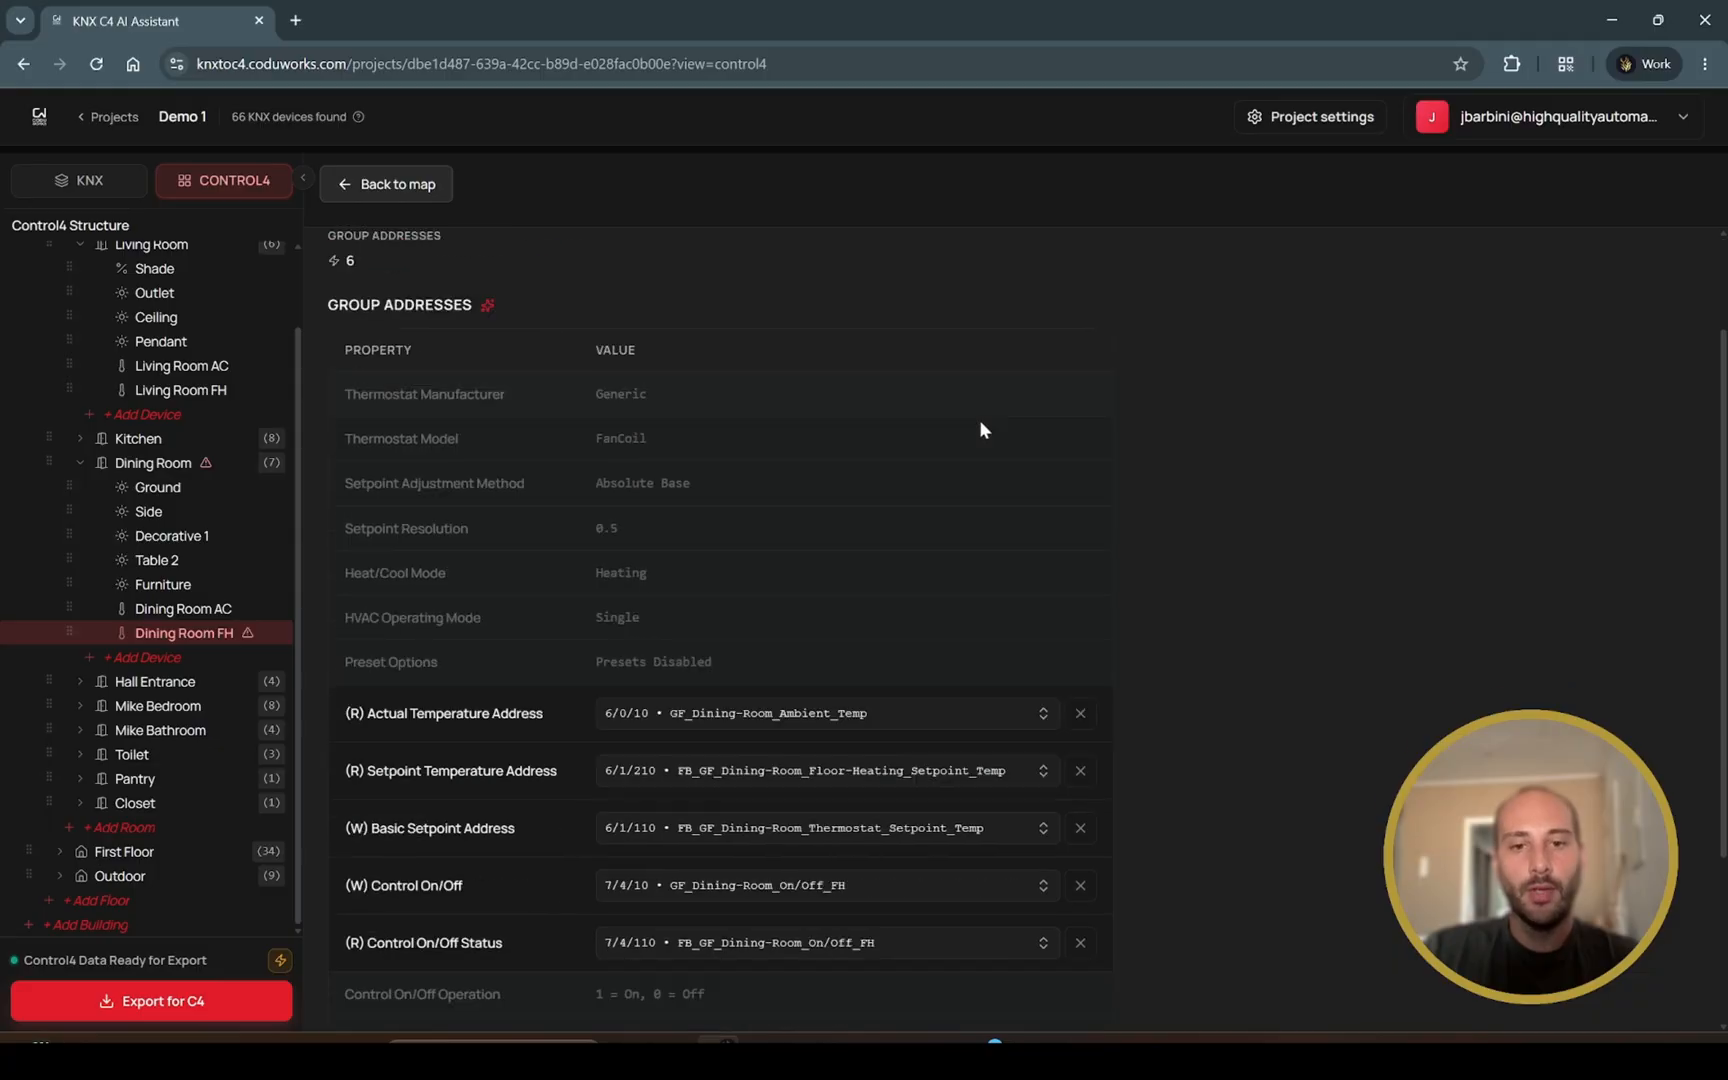
scroll(980, 430, down, 2)
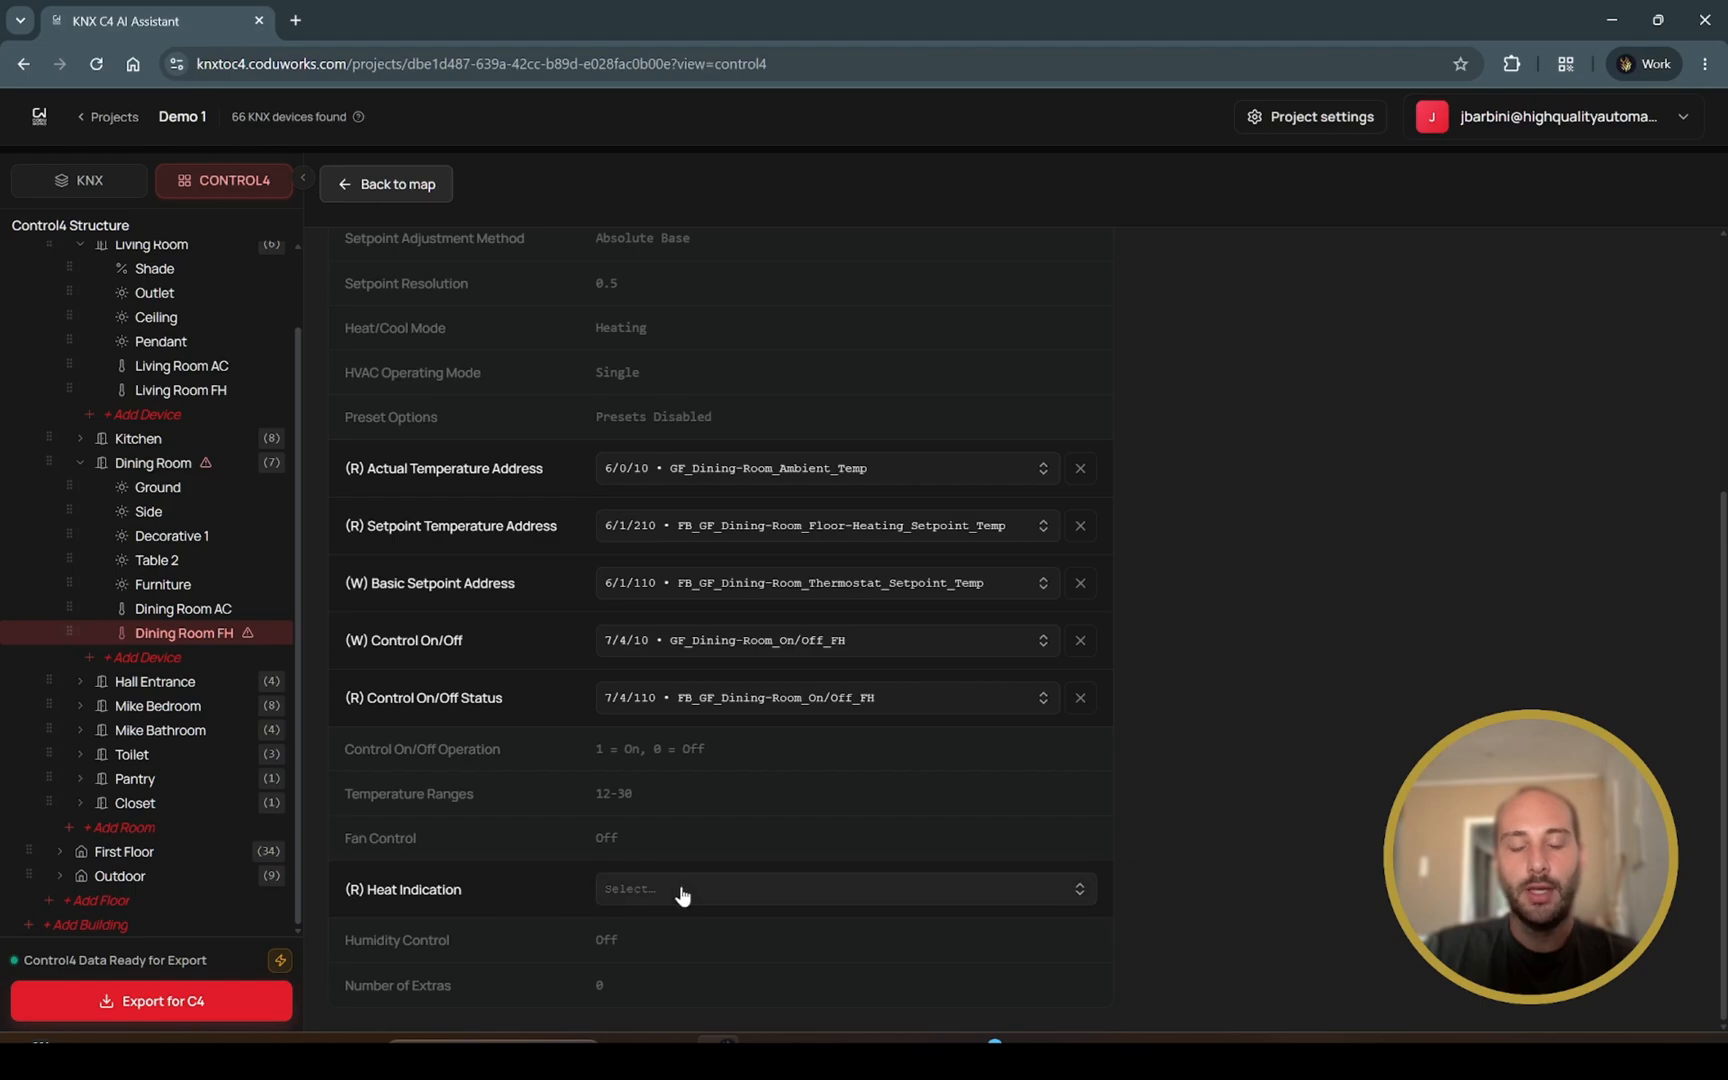
Step: Read the note on the unresolved Heat Indication and assign it 6/2/110 FB_GF_Dining-Room_Heat_Demand 1 in Dining Room FH
scroll(880, 608, up, 3)
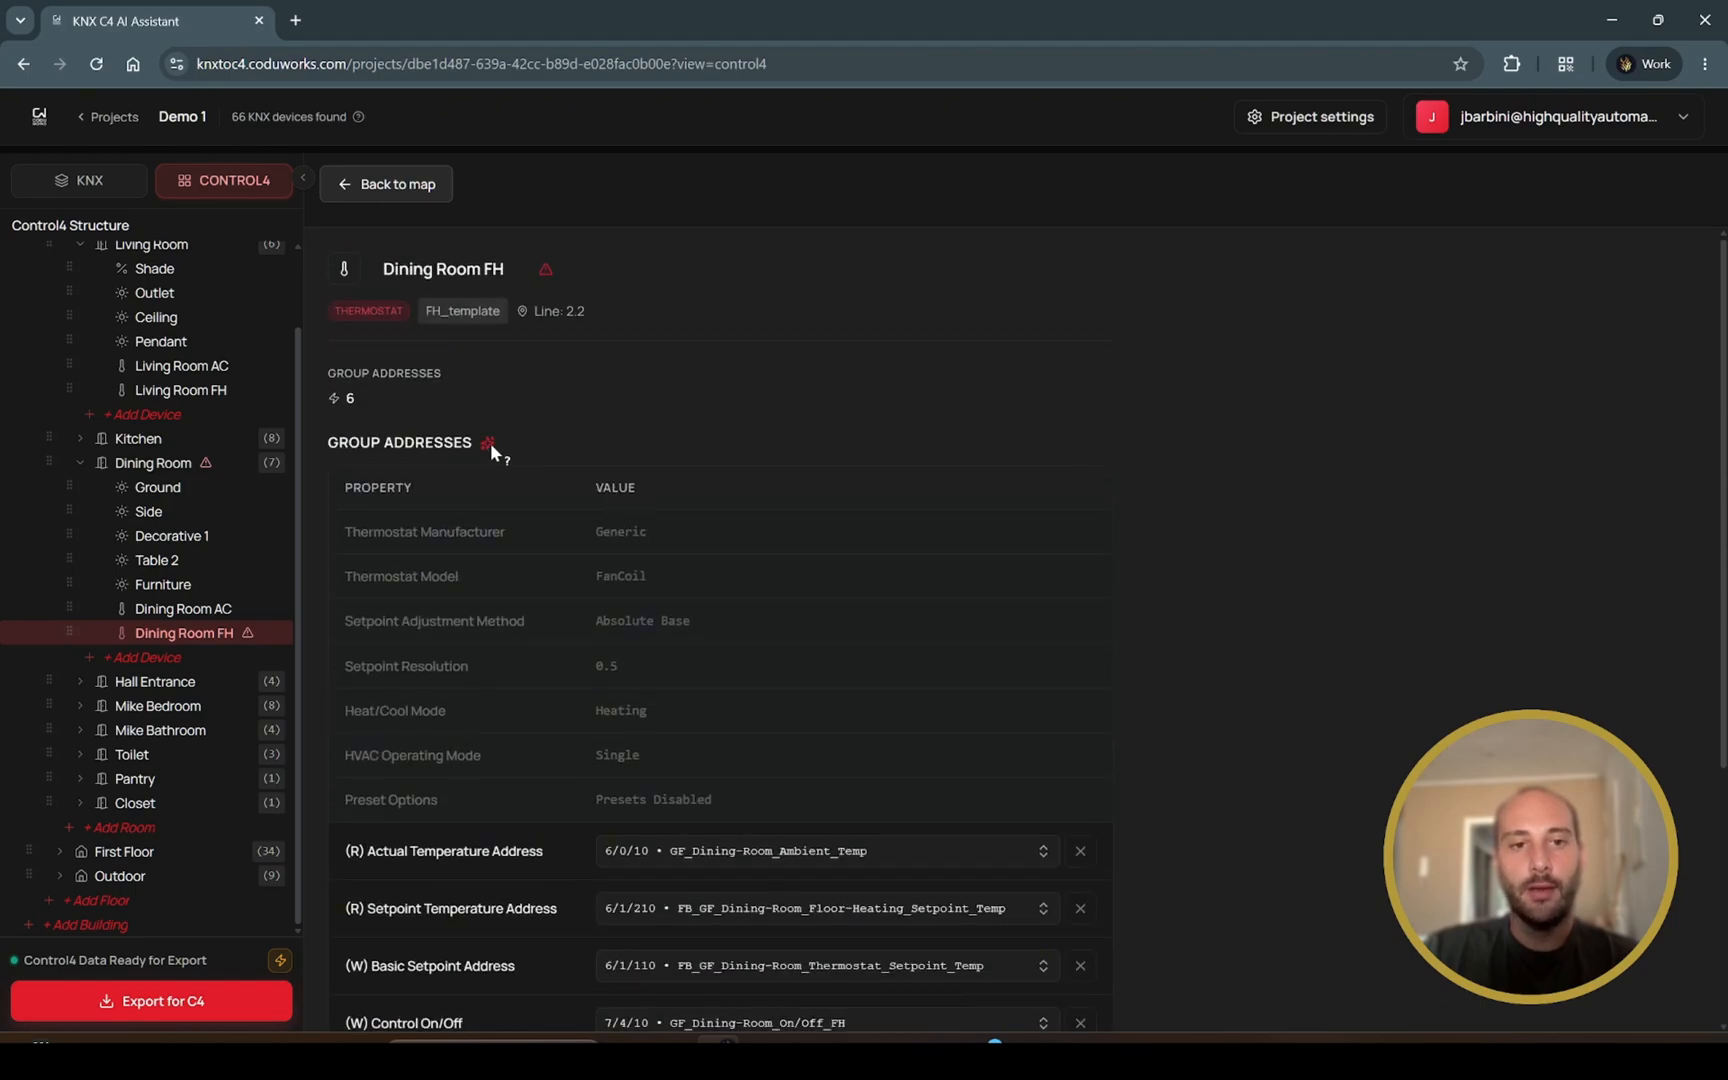
mouse_move(490, 446)
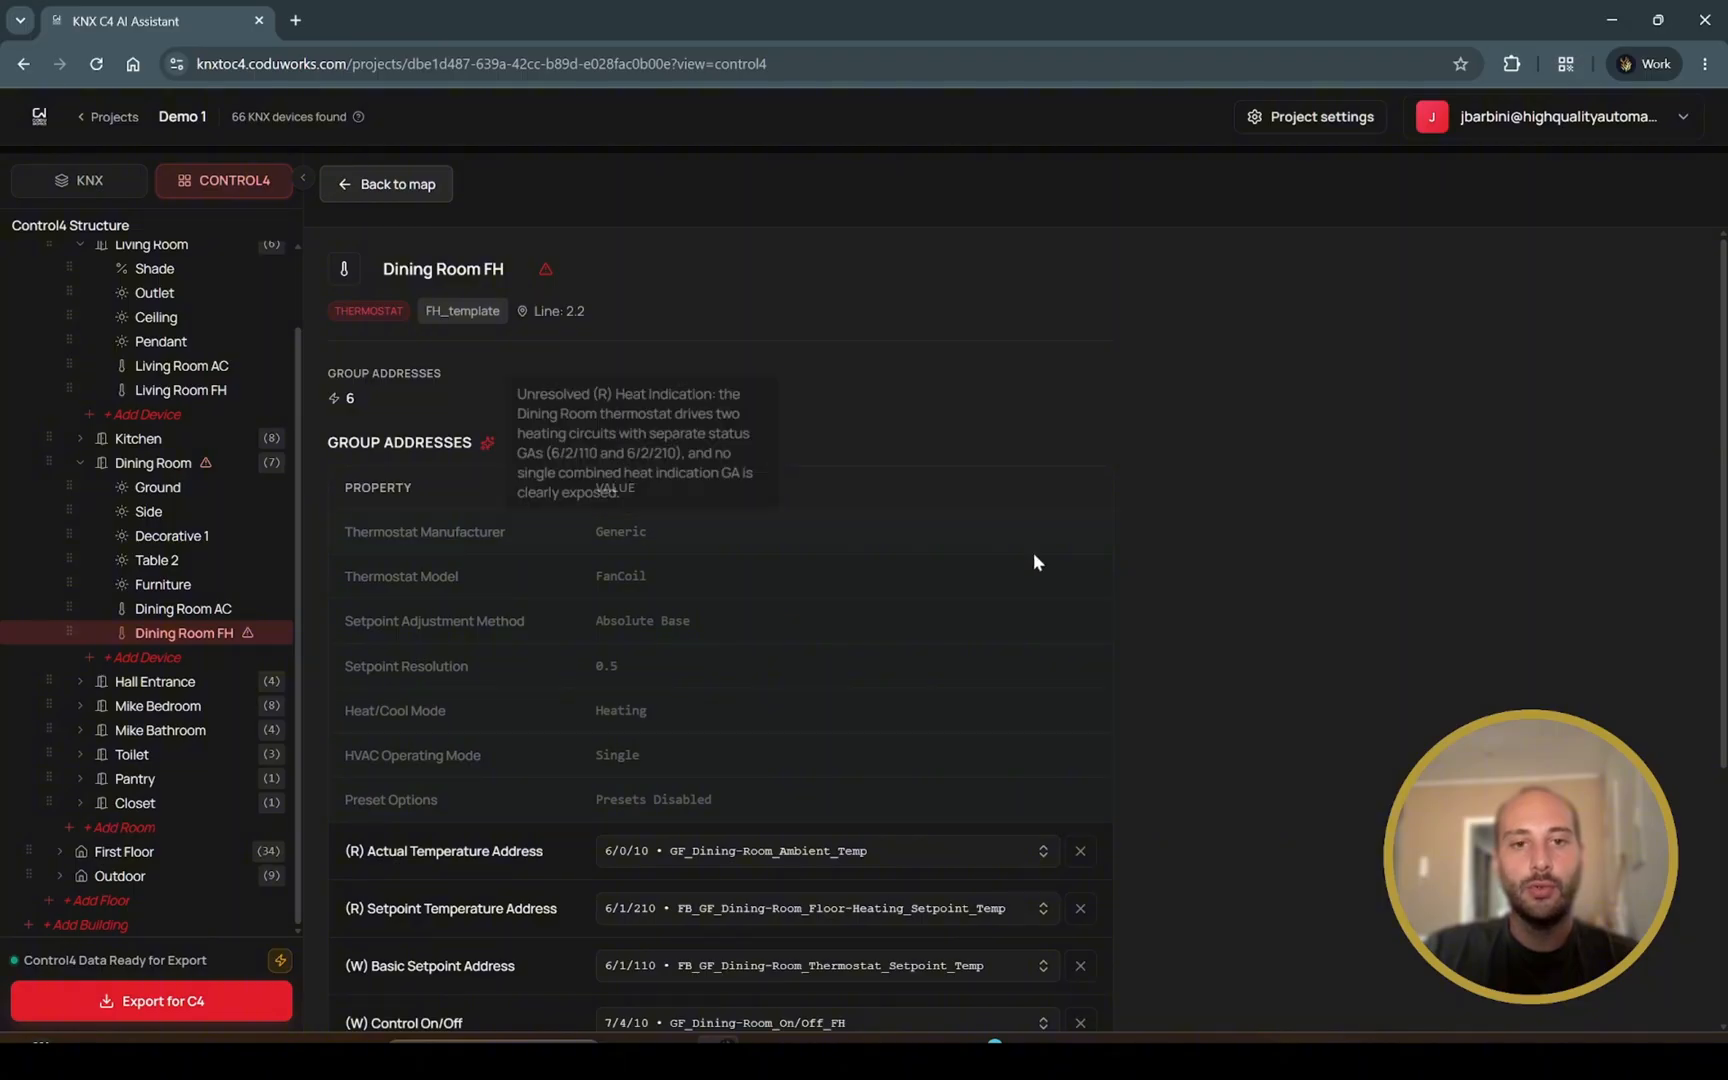
scroll(1172, 616, down, 4)
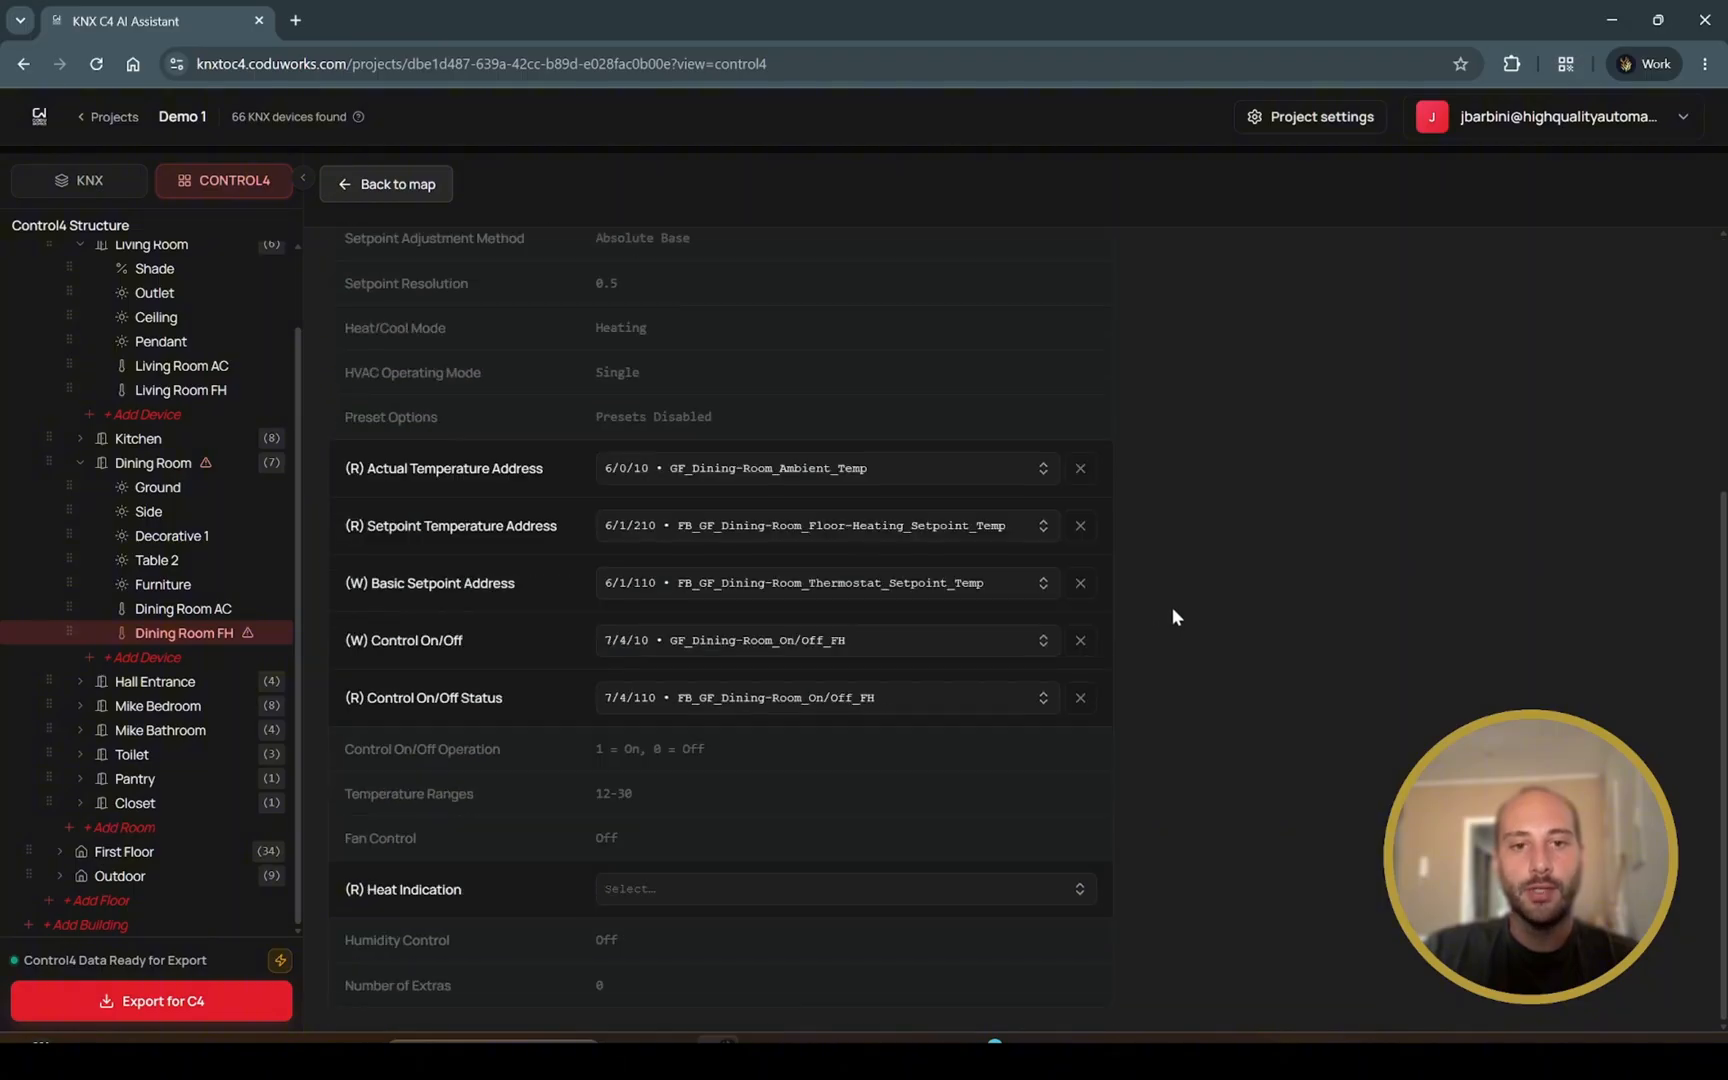
click(775, 900)
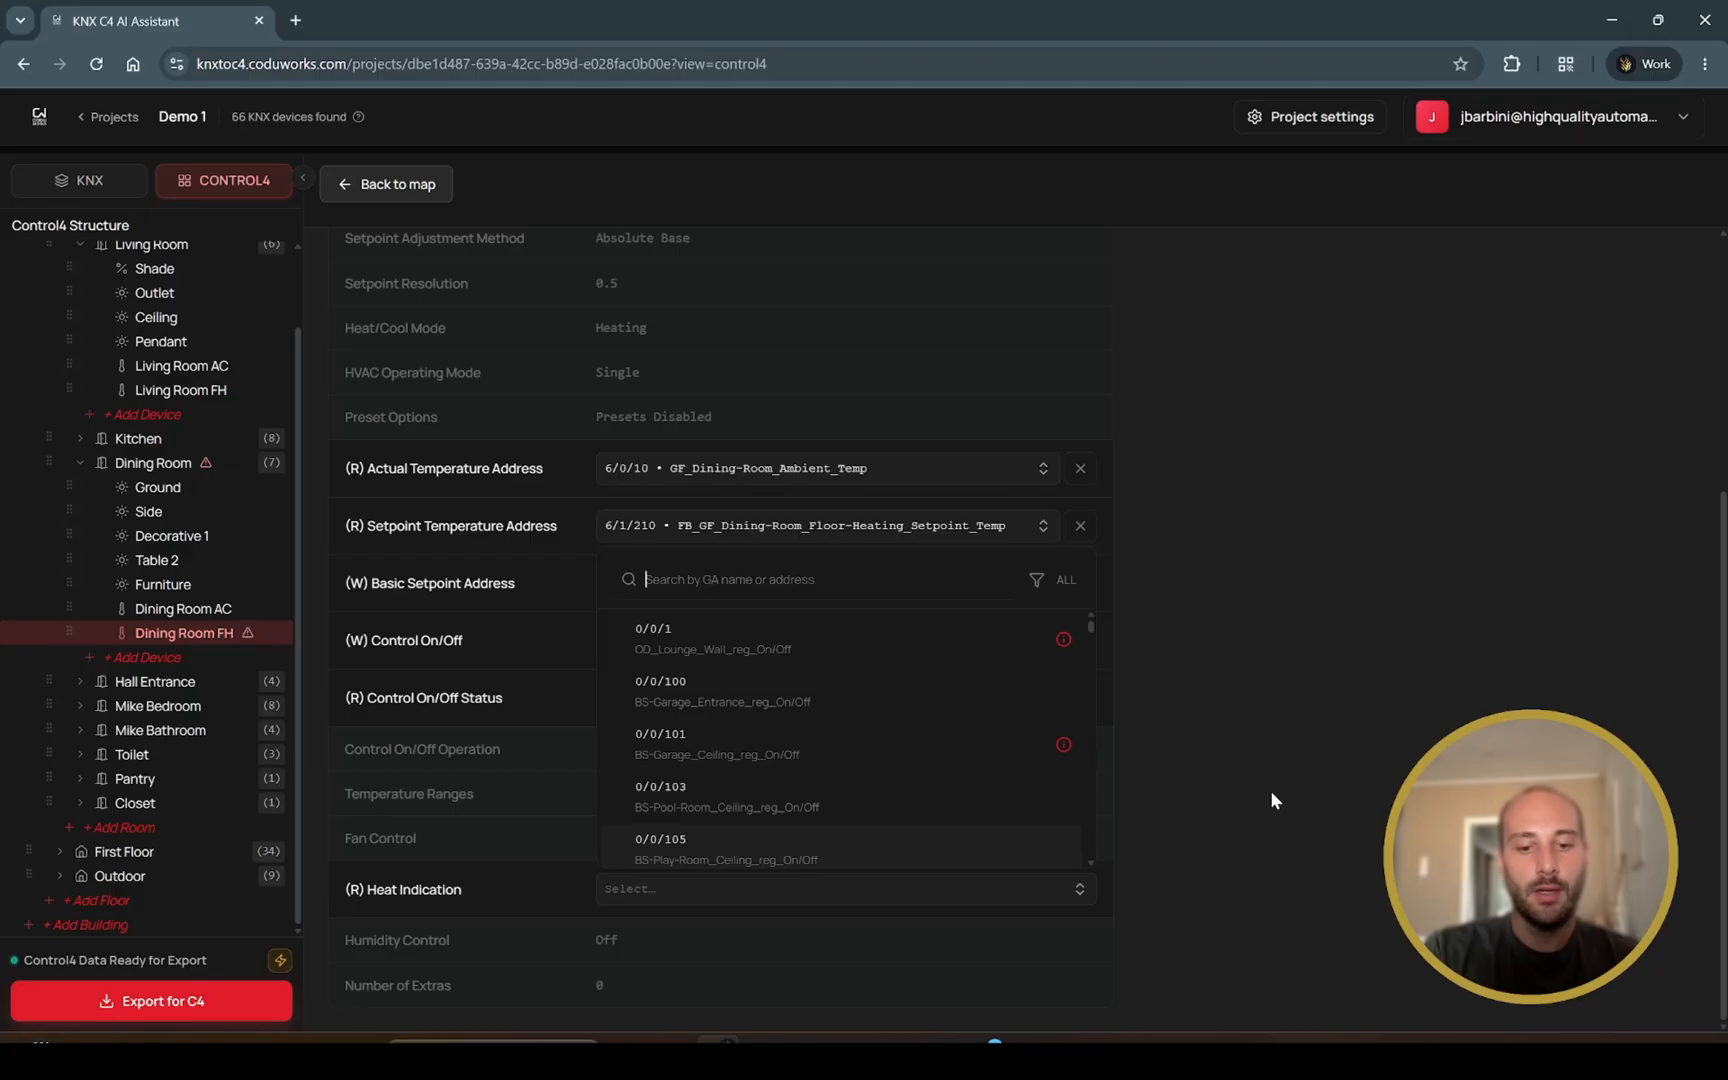
text(dining)
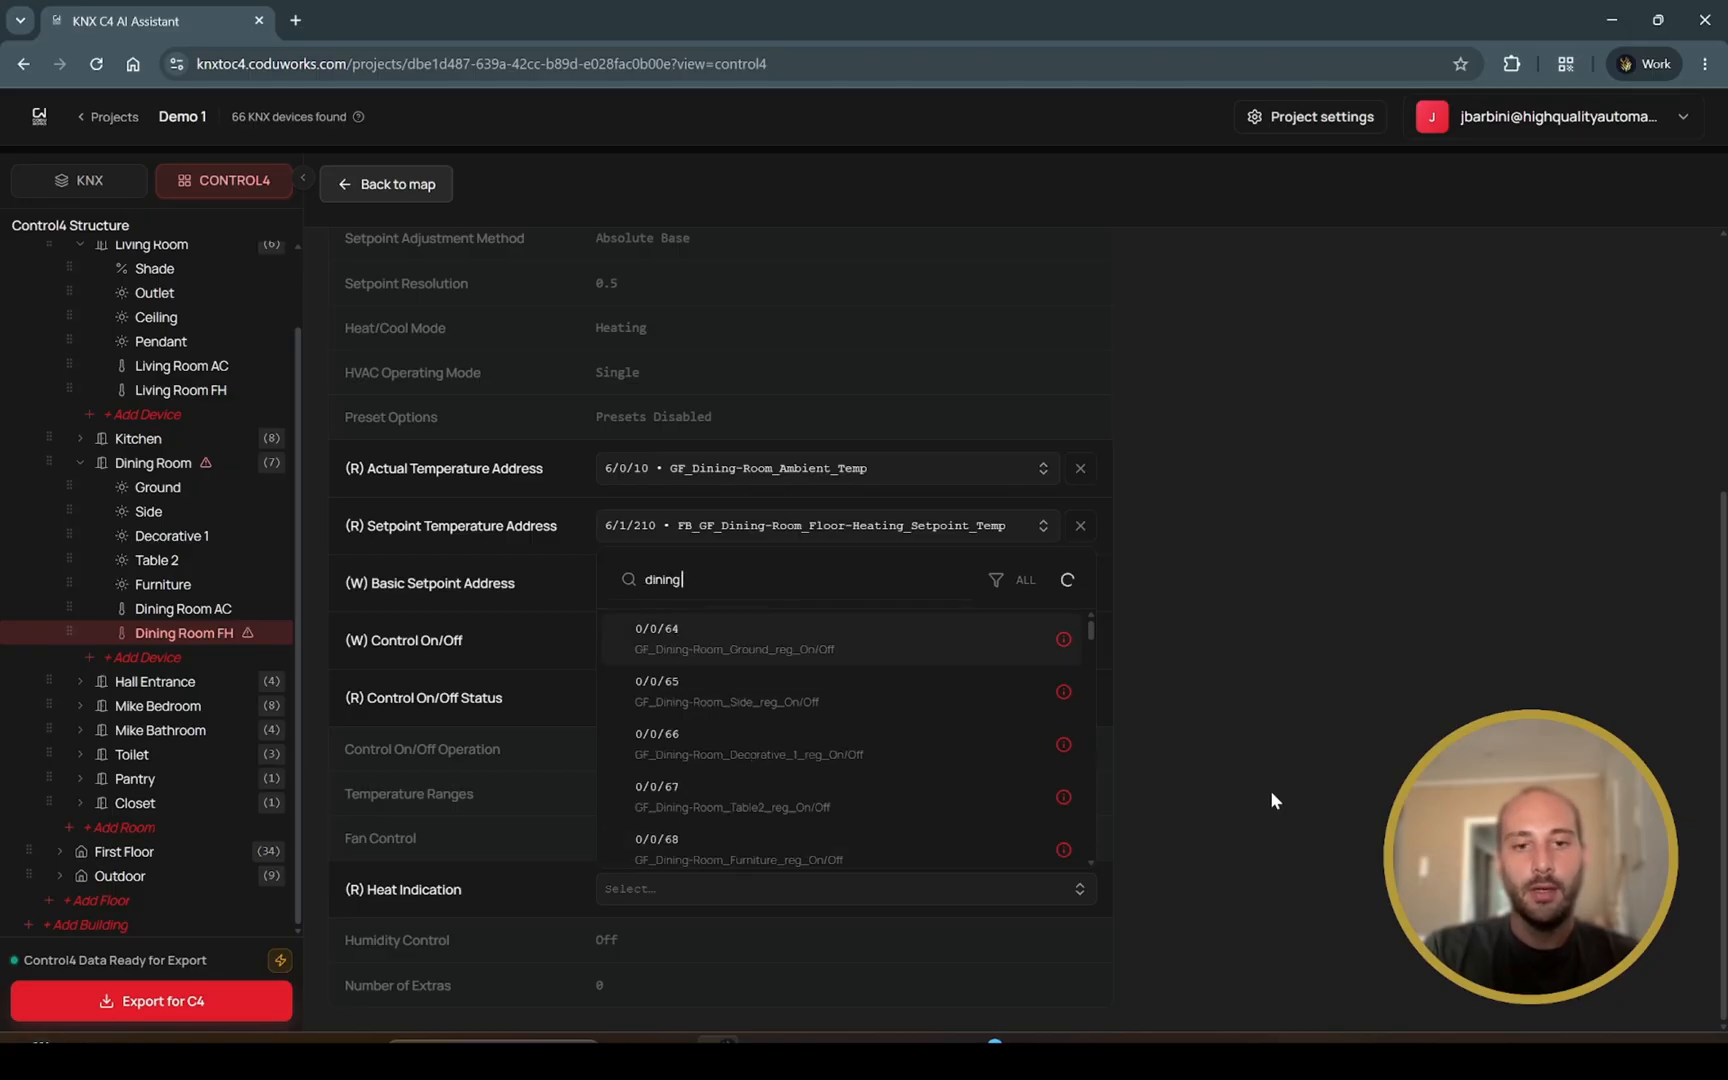
text( heat)
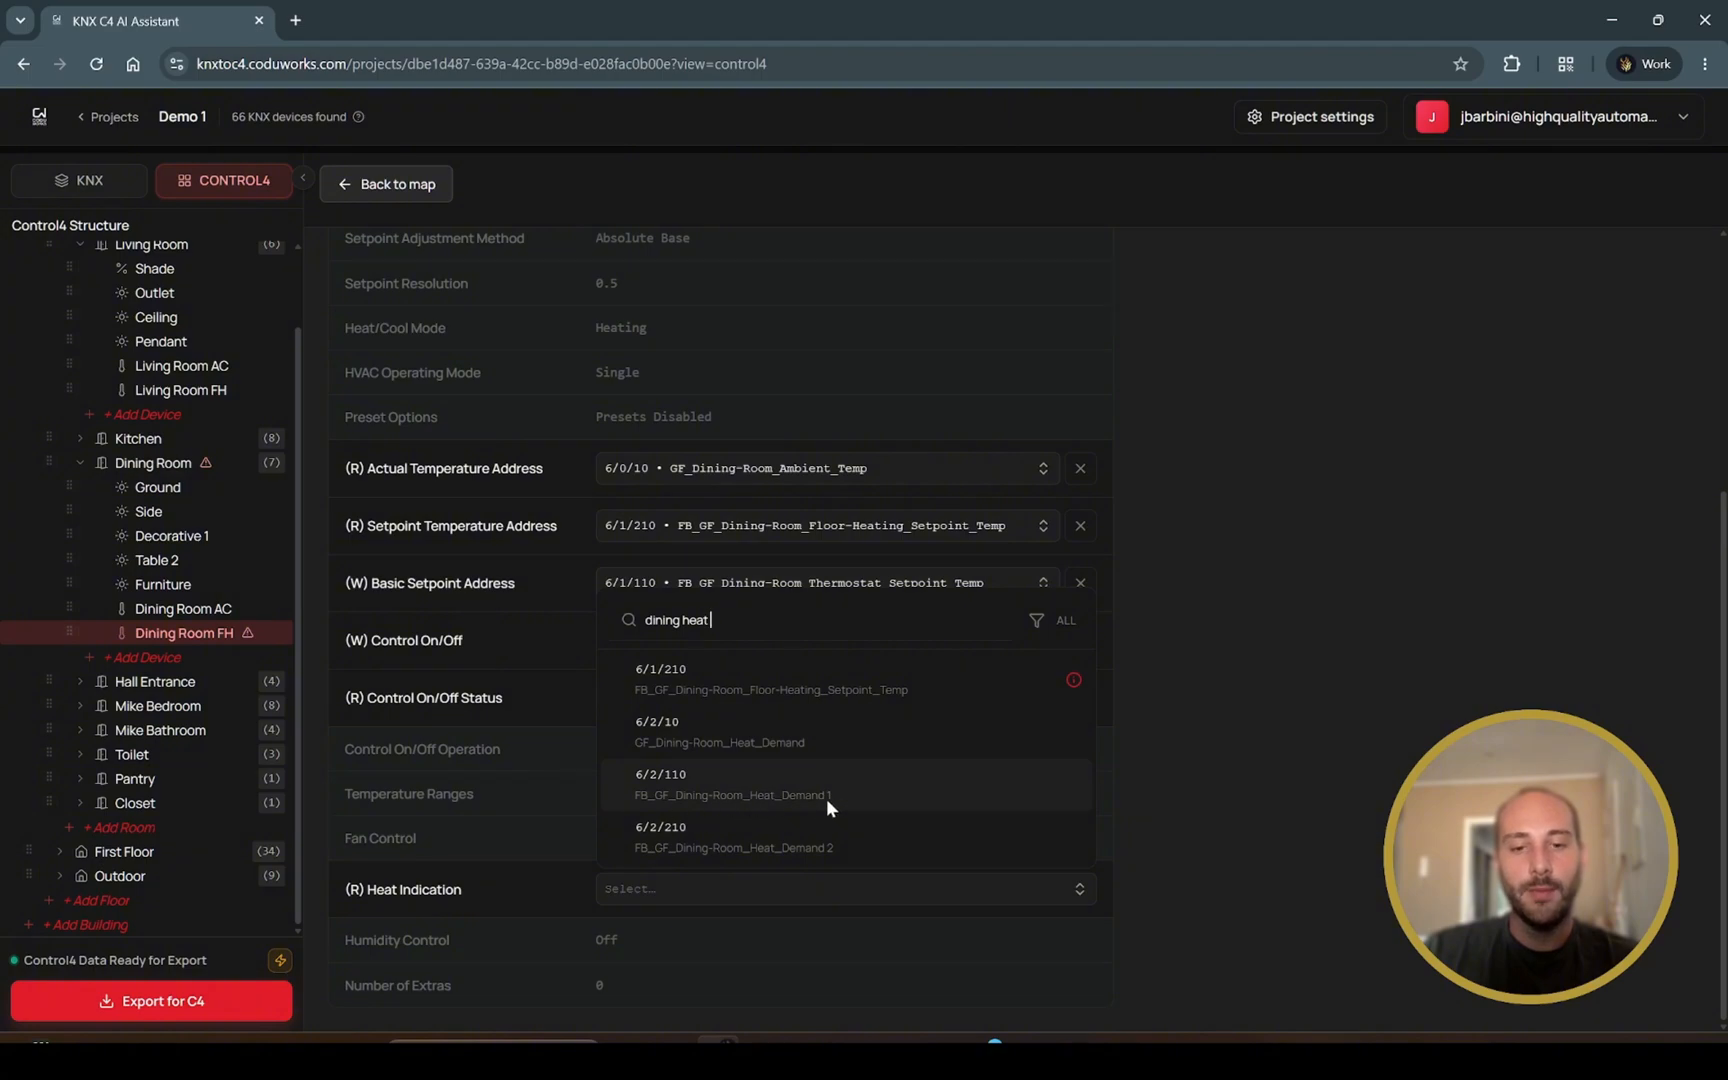
click(775, 790)
scroll(1255, 714, up, 4)
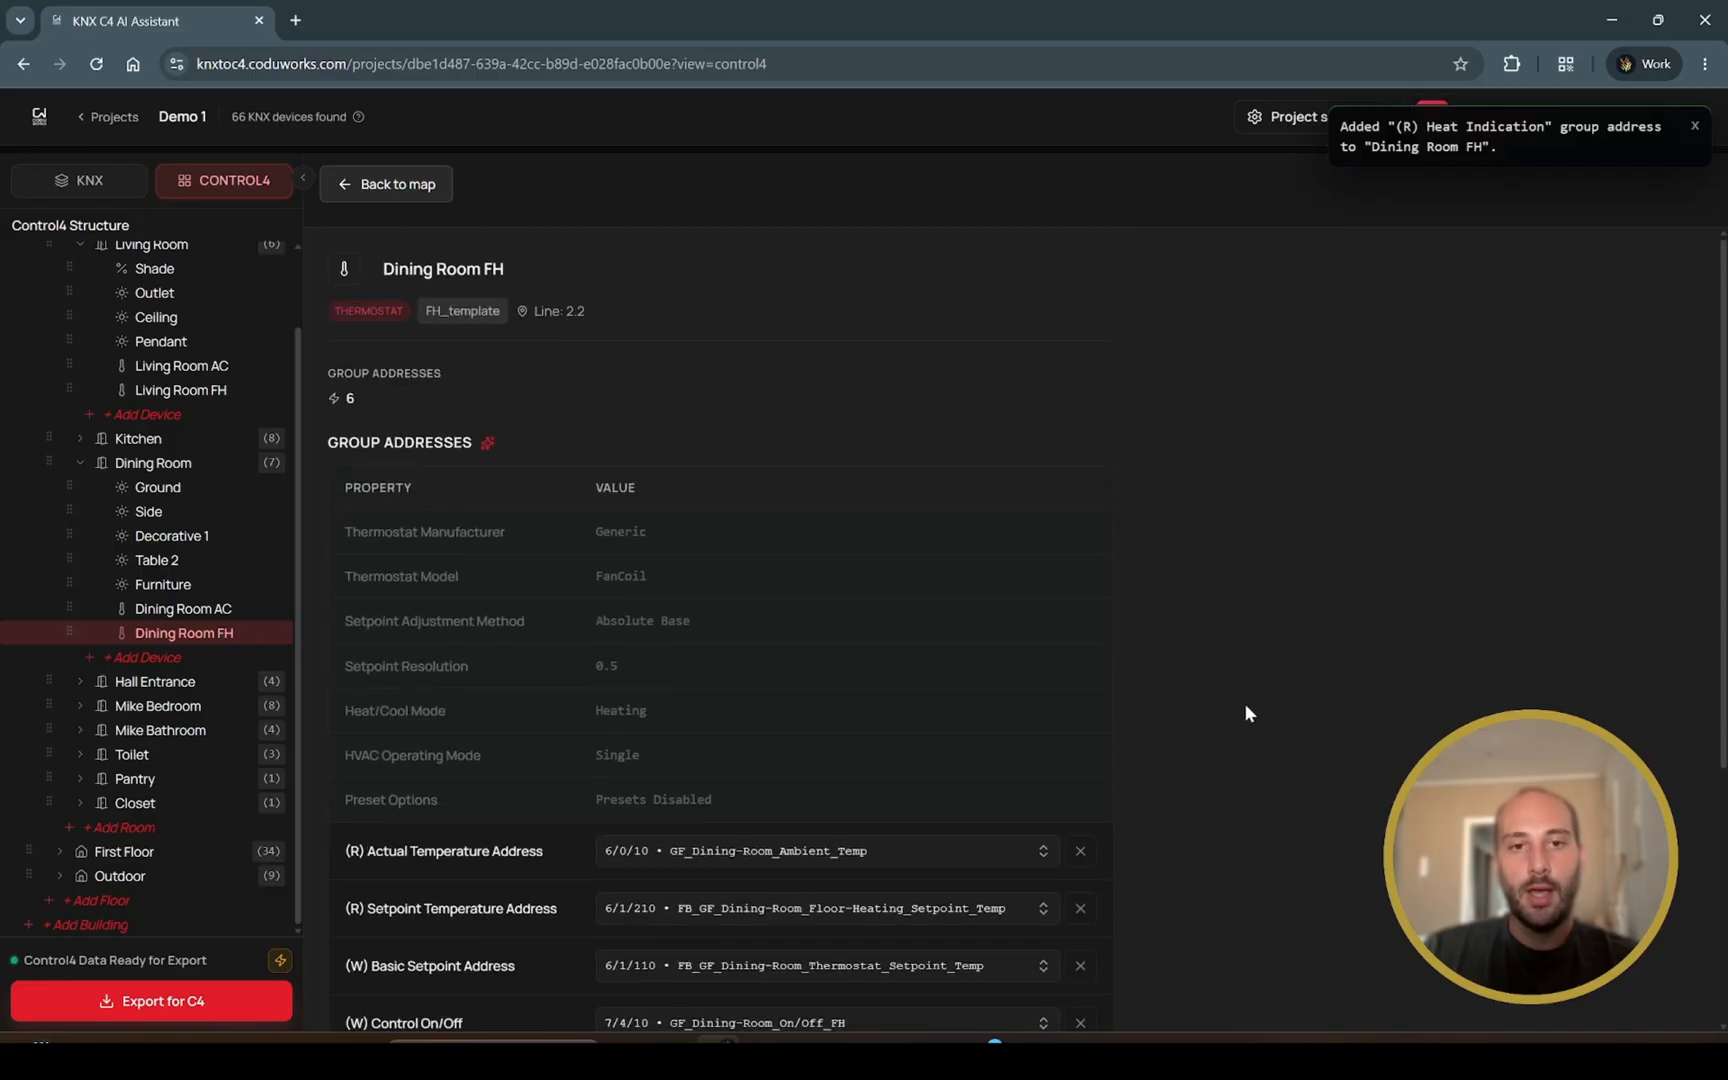
Step: Reopen the Living Room AC thermostat from the map, review its properties down to the fan modes, and return to the map
click(424, 180)
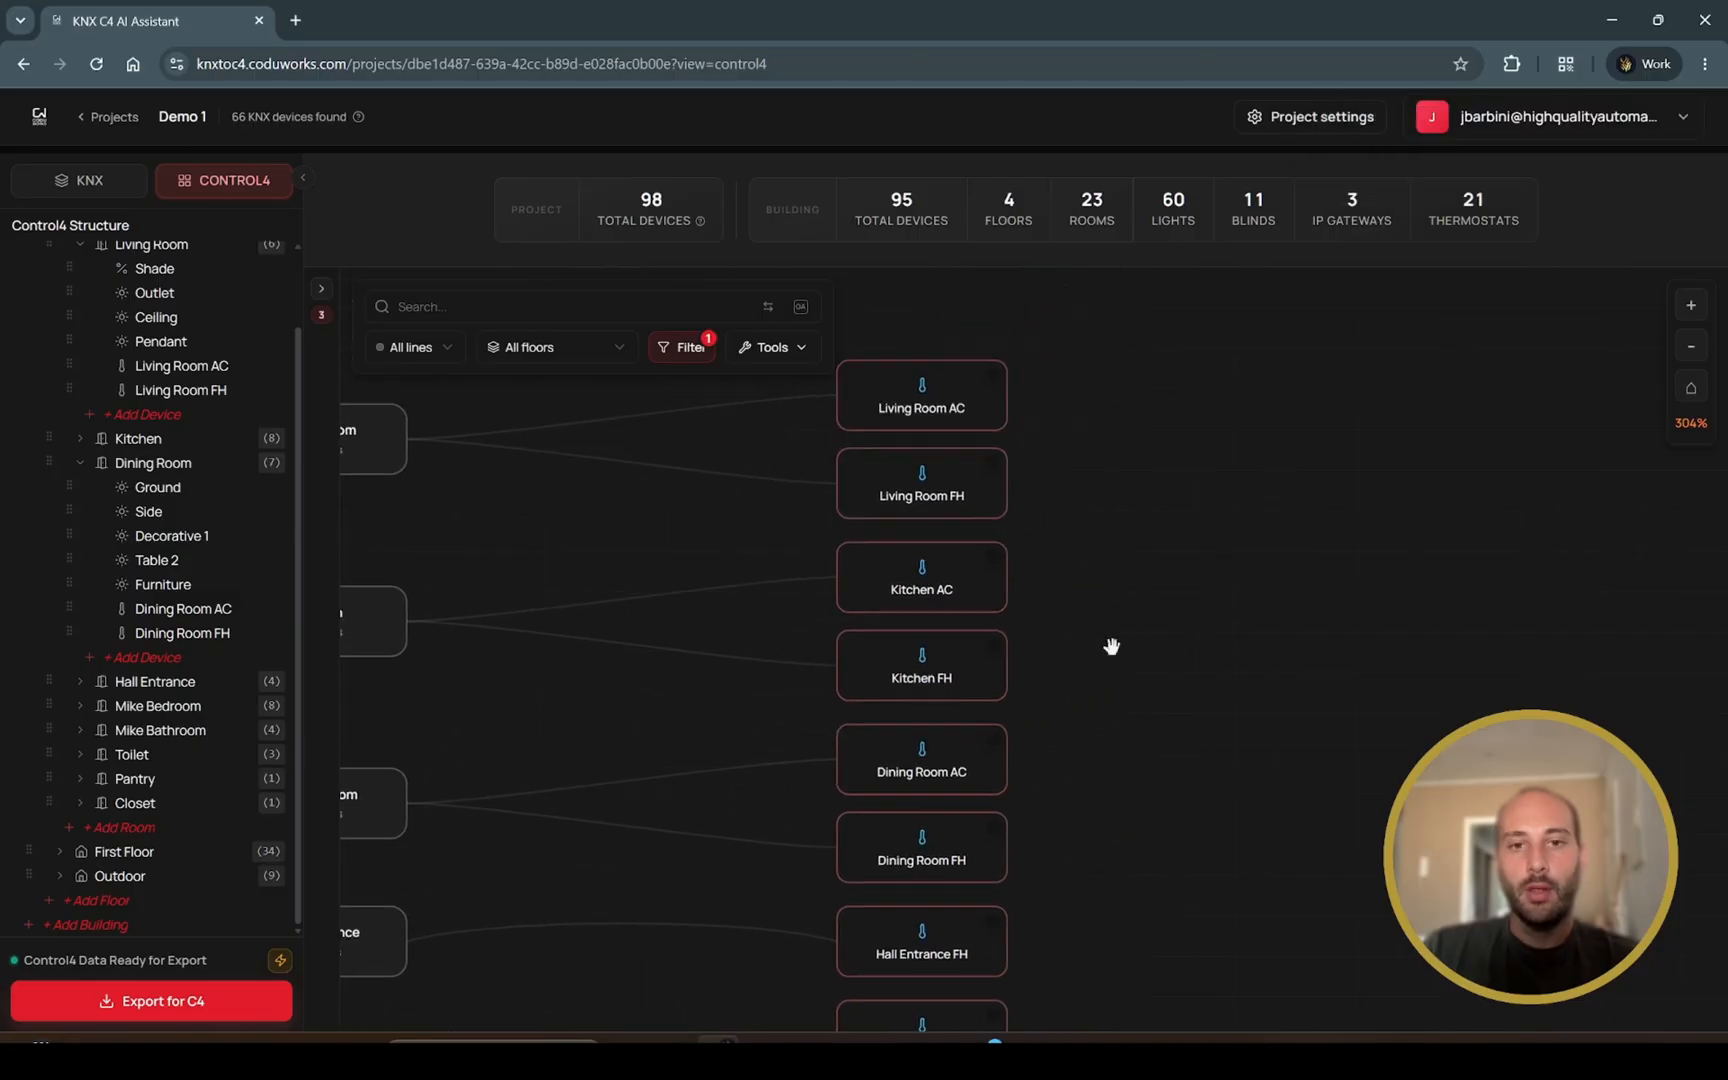
scroll(1155, 460, up, 3)
drag(1153, 467, 1186, 611)
click(1040, 623)
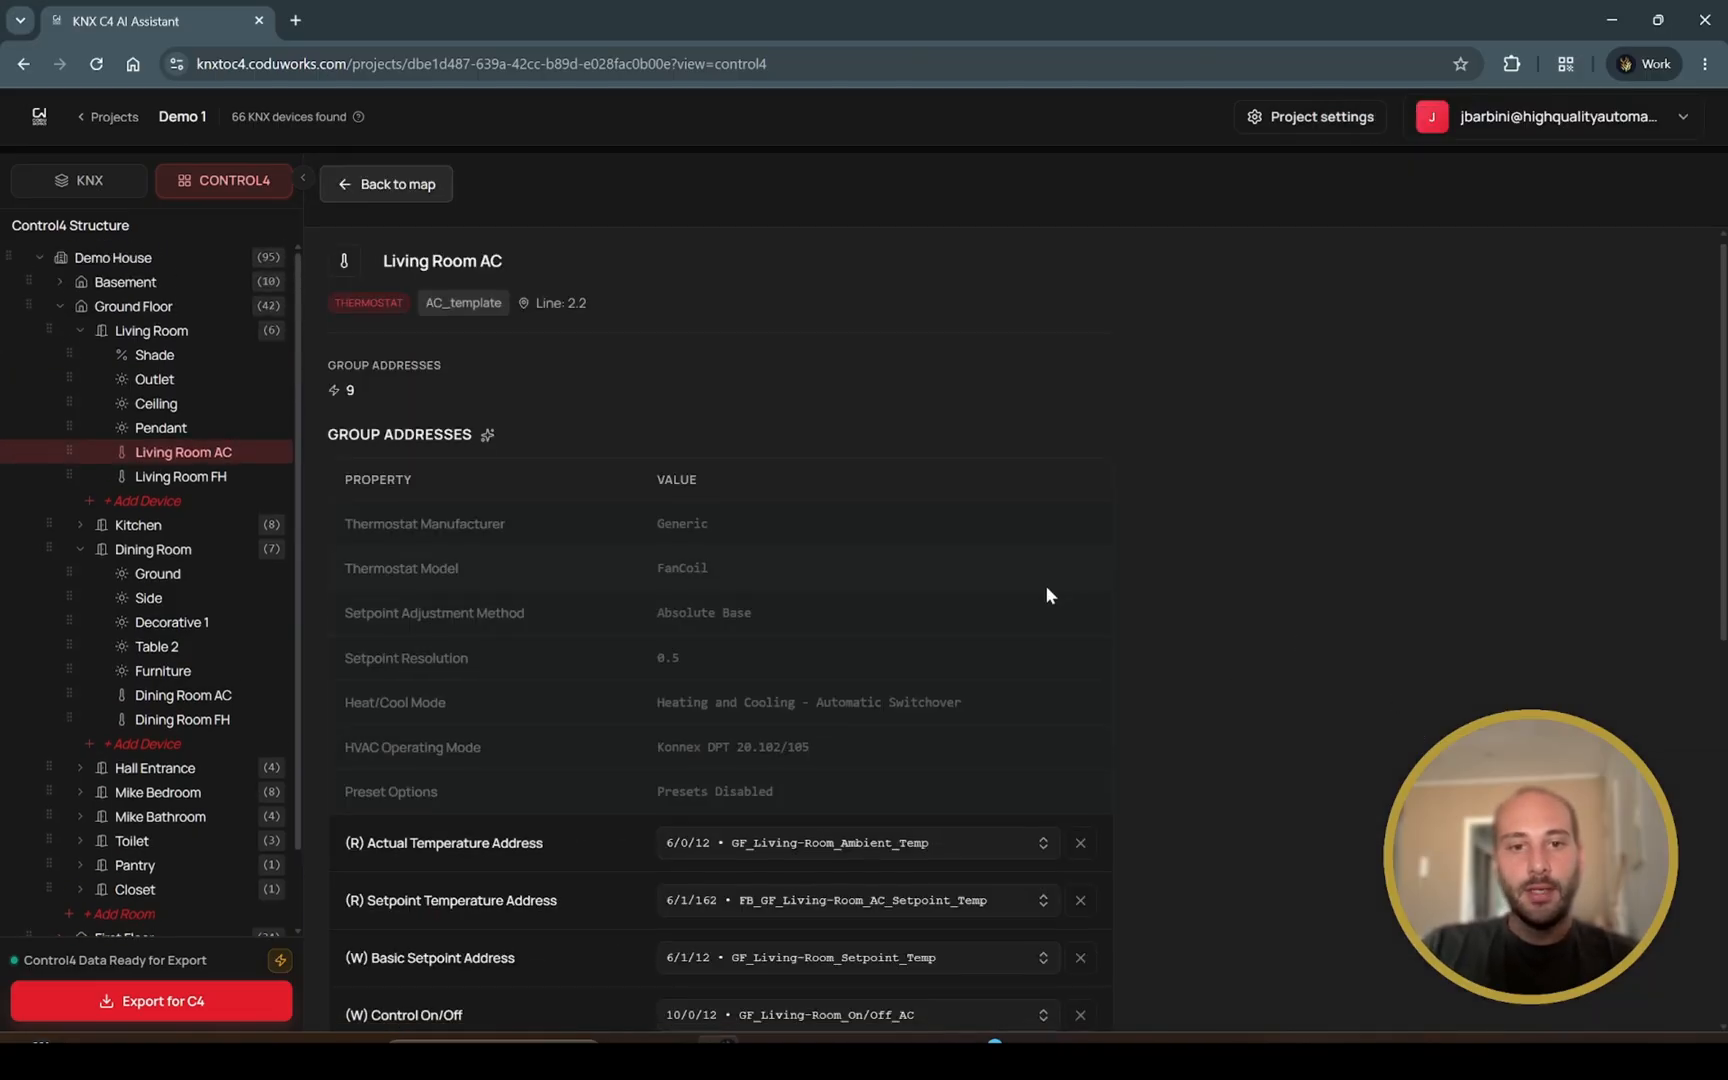
scroll(702, 365, down, 1)
scroll(700, 512, down, 6)
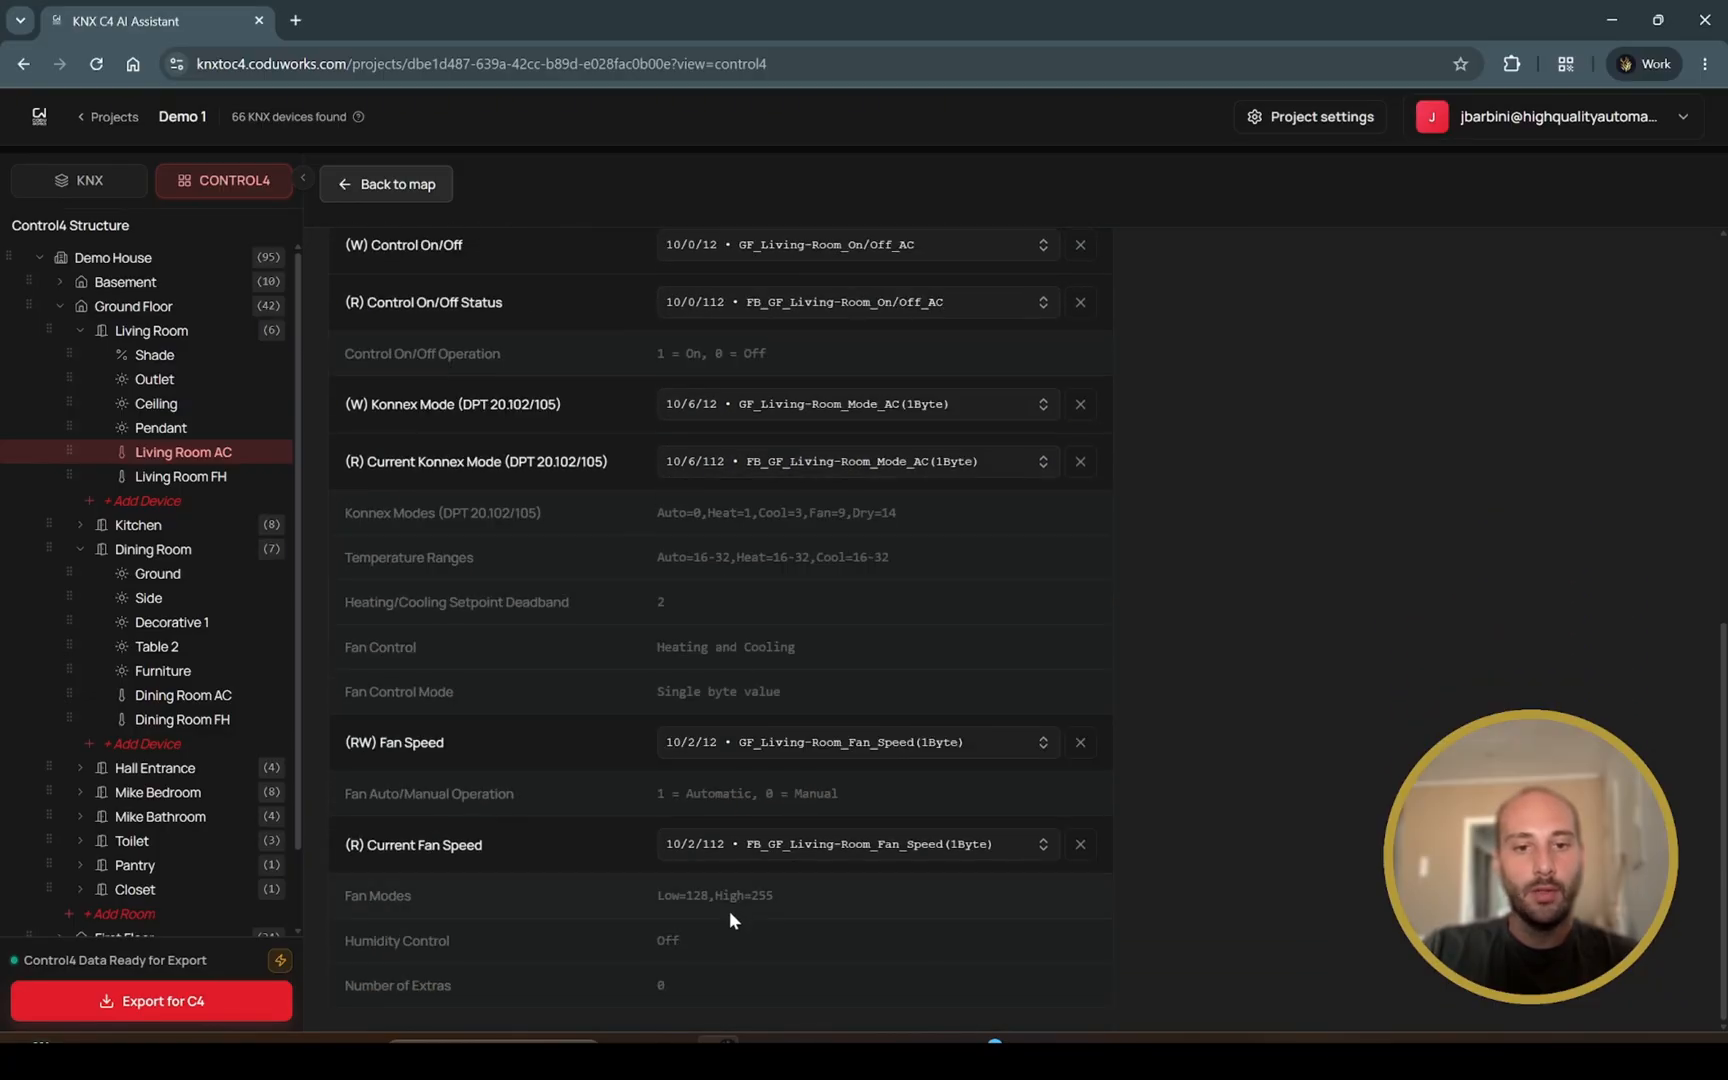
scroll(666, 608, up, 8)
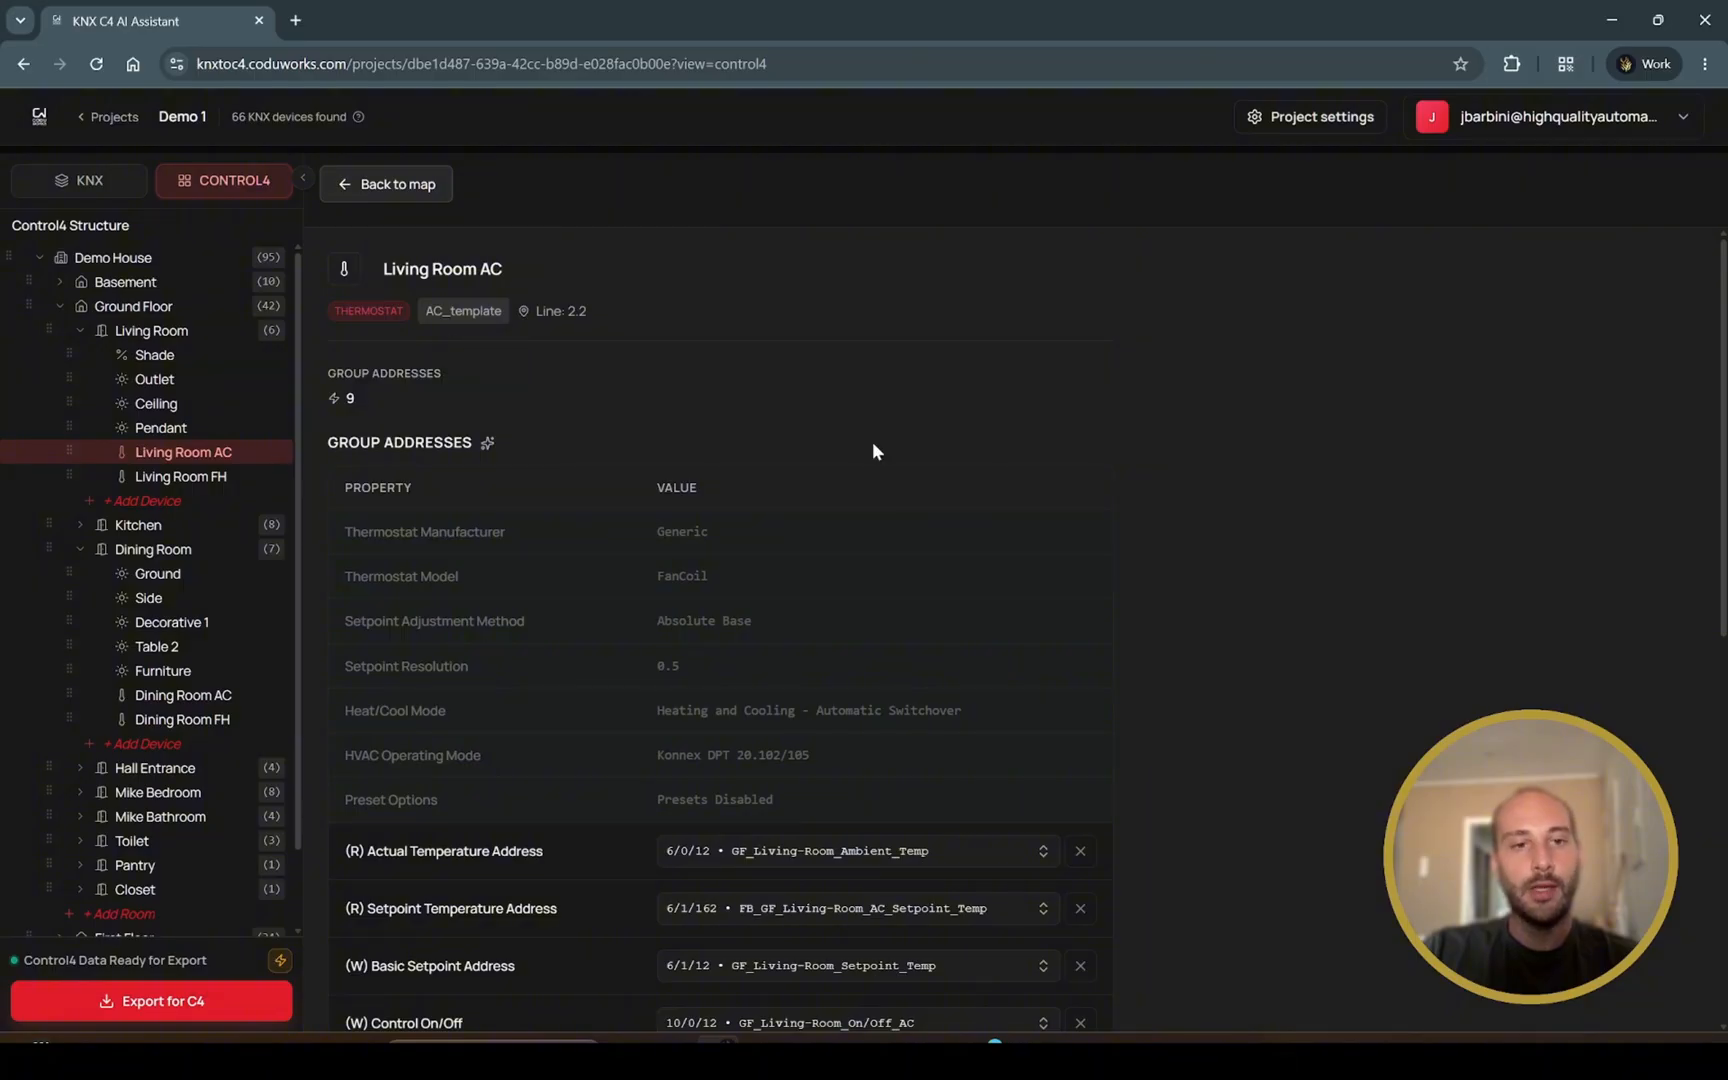
click(366, 184)
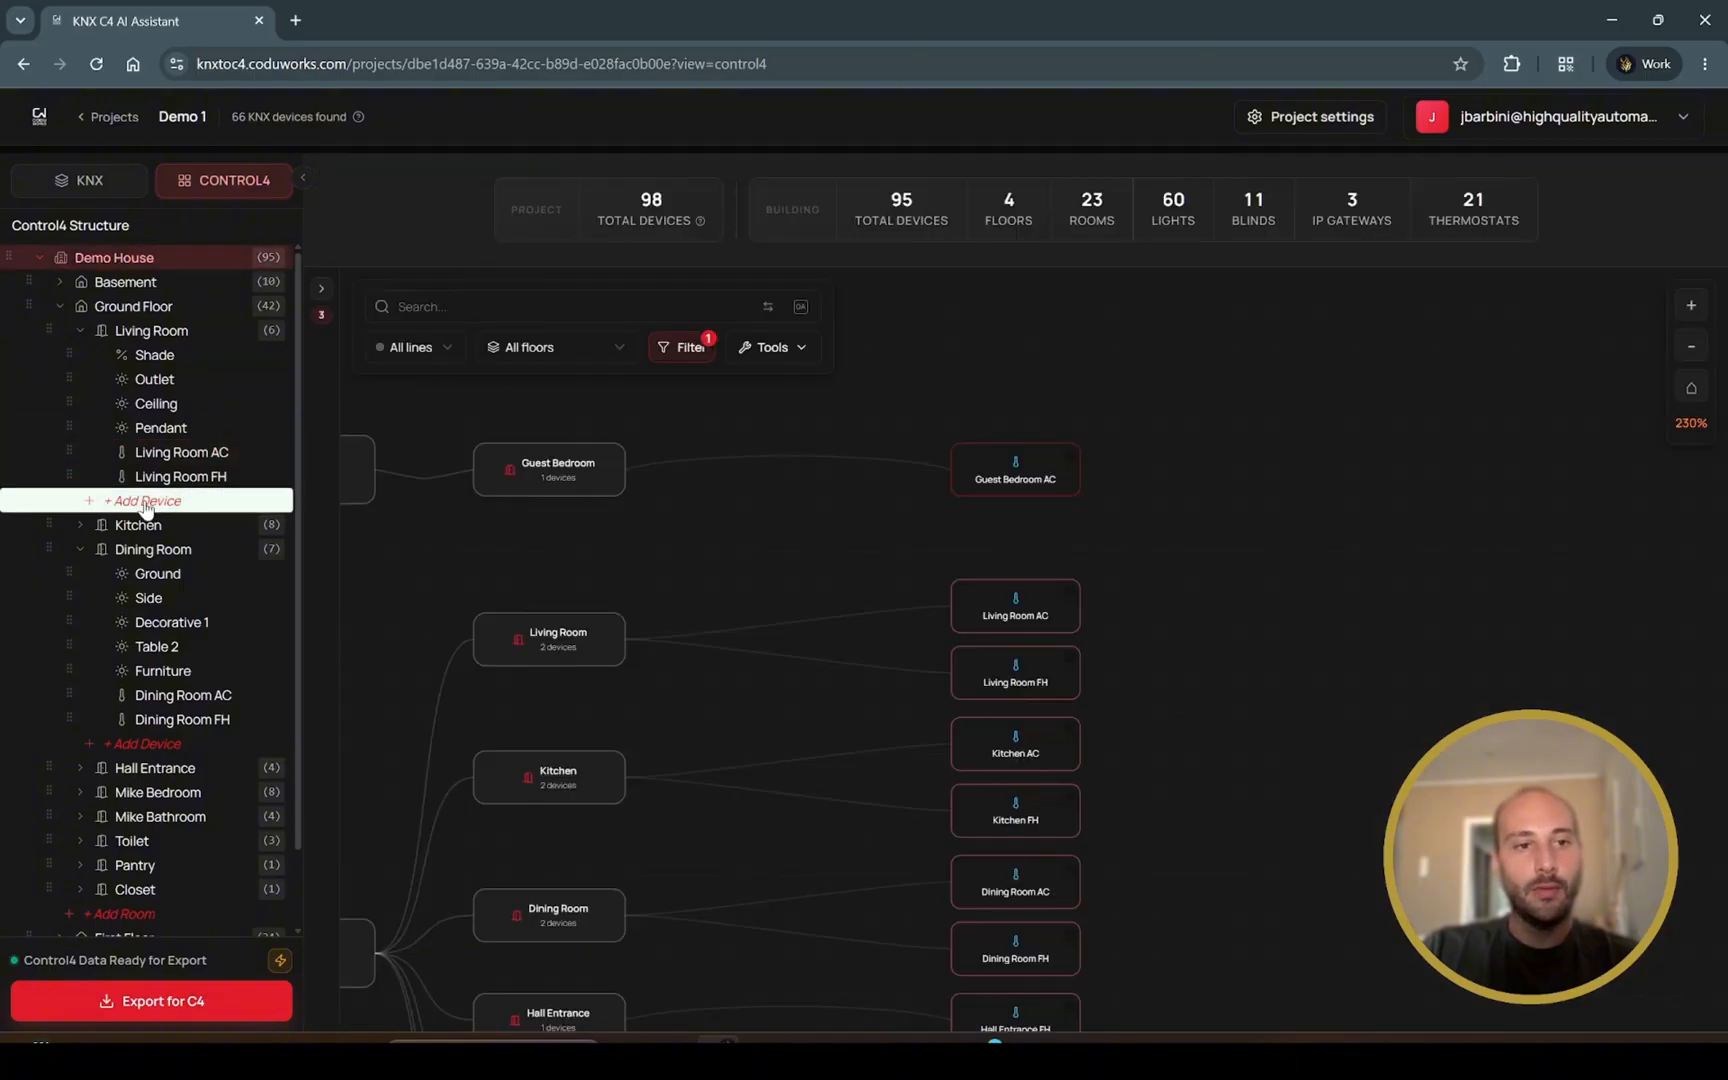
Step: Start adding a thermostat device to the Living Room with AC_template on line 2.2
click(146, 503)
click(717, 466)
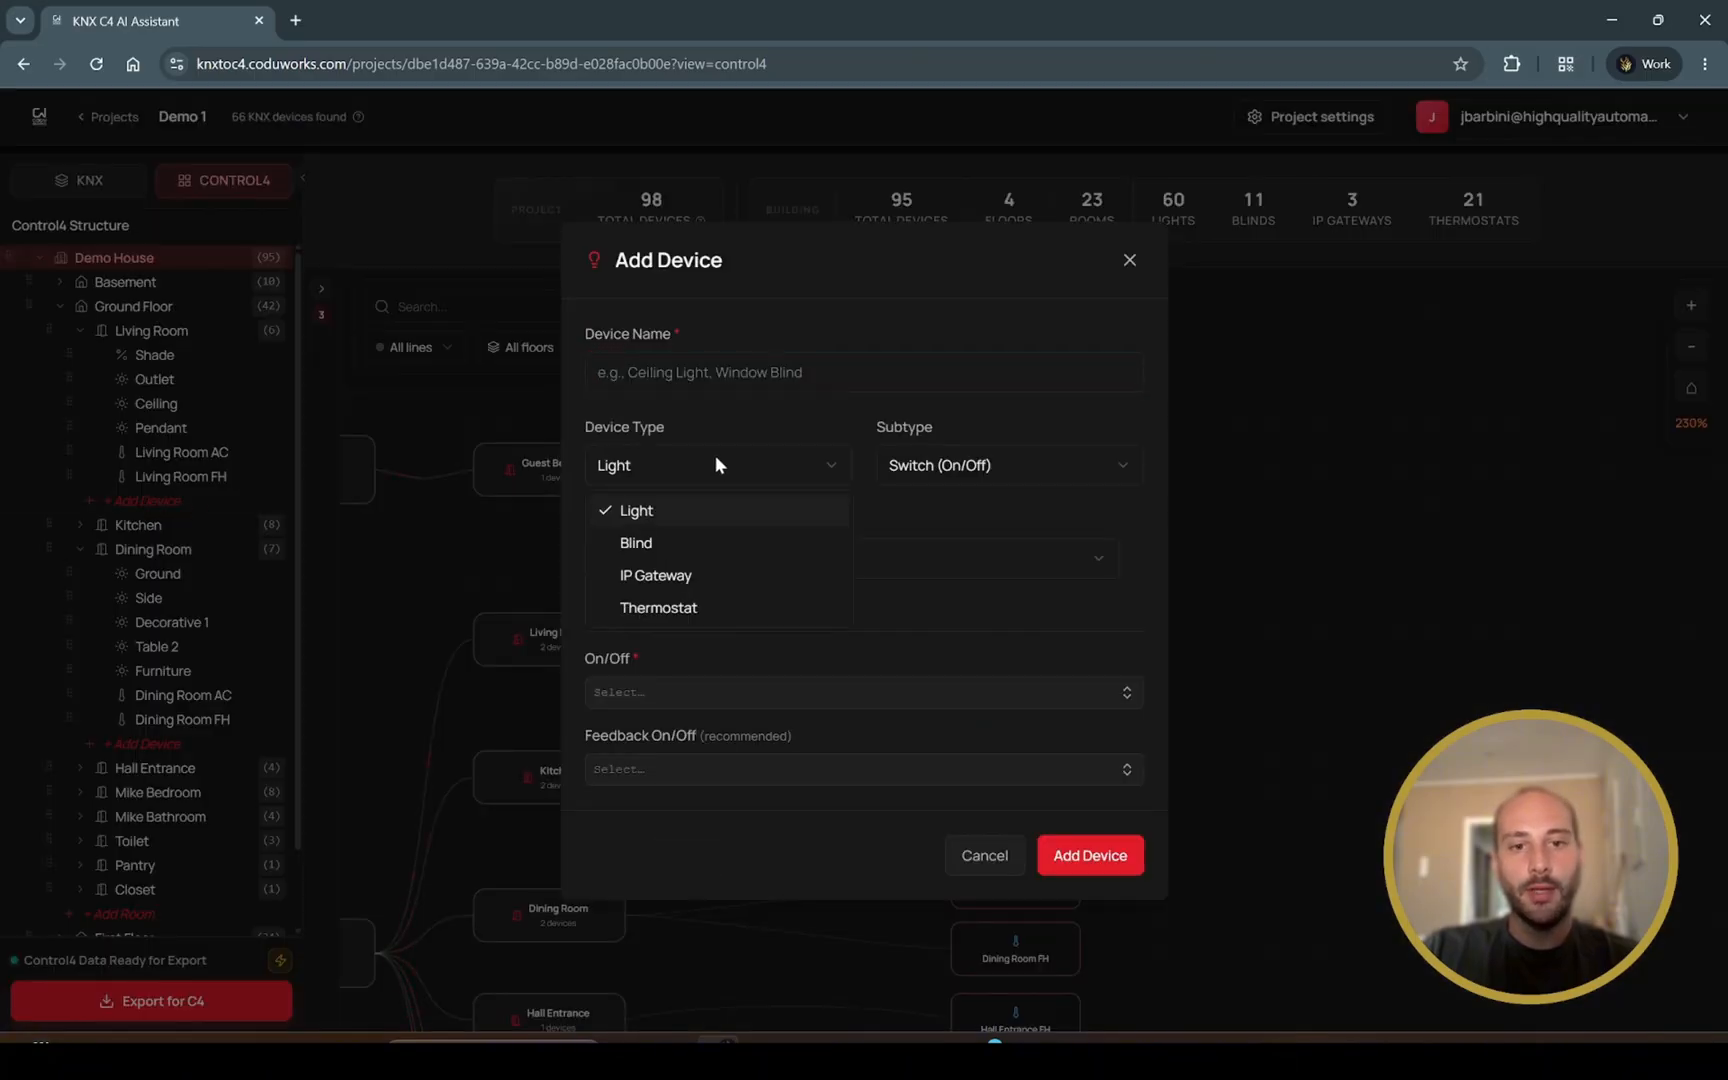
click(699, 609)
click(946, 568)
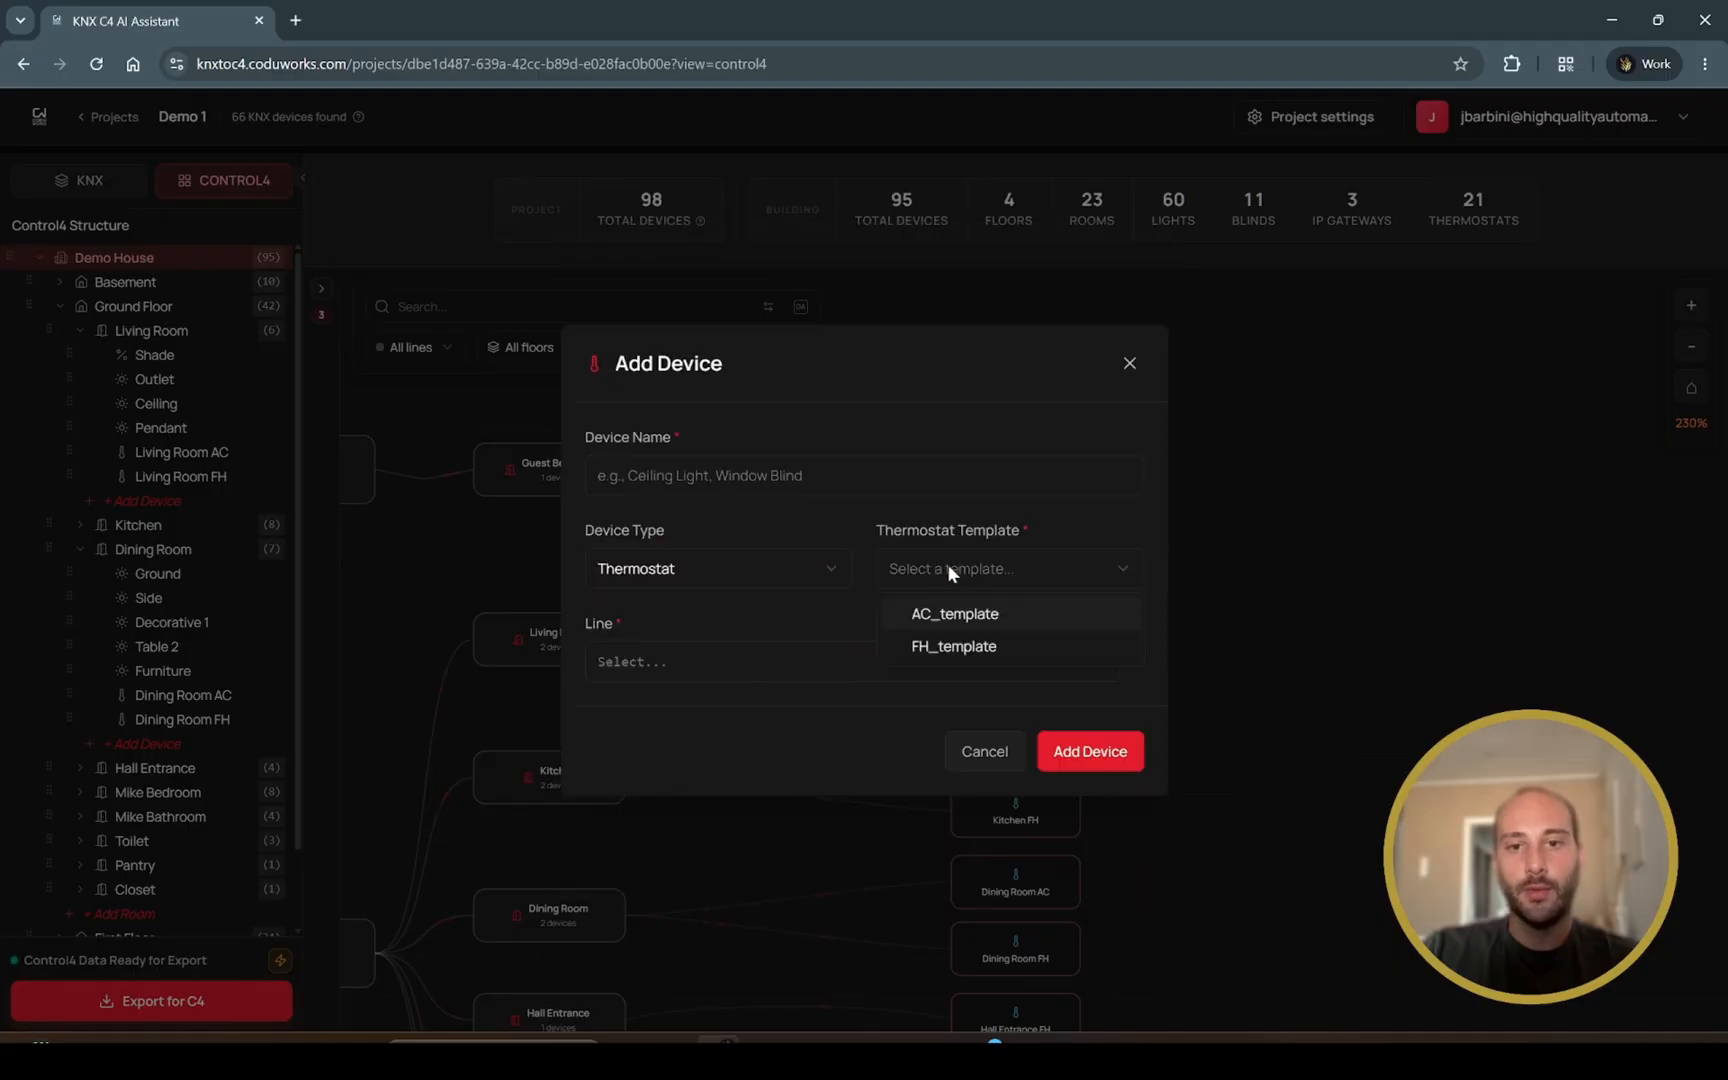
click(955, 614)
scroll(742, 566, down, 2)
scroll(706, 396, up, 1)
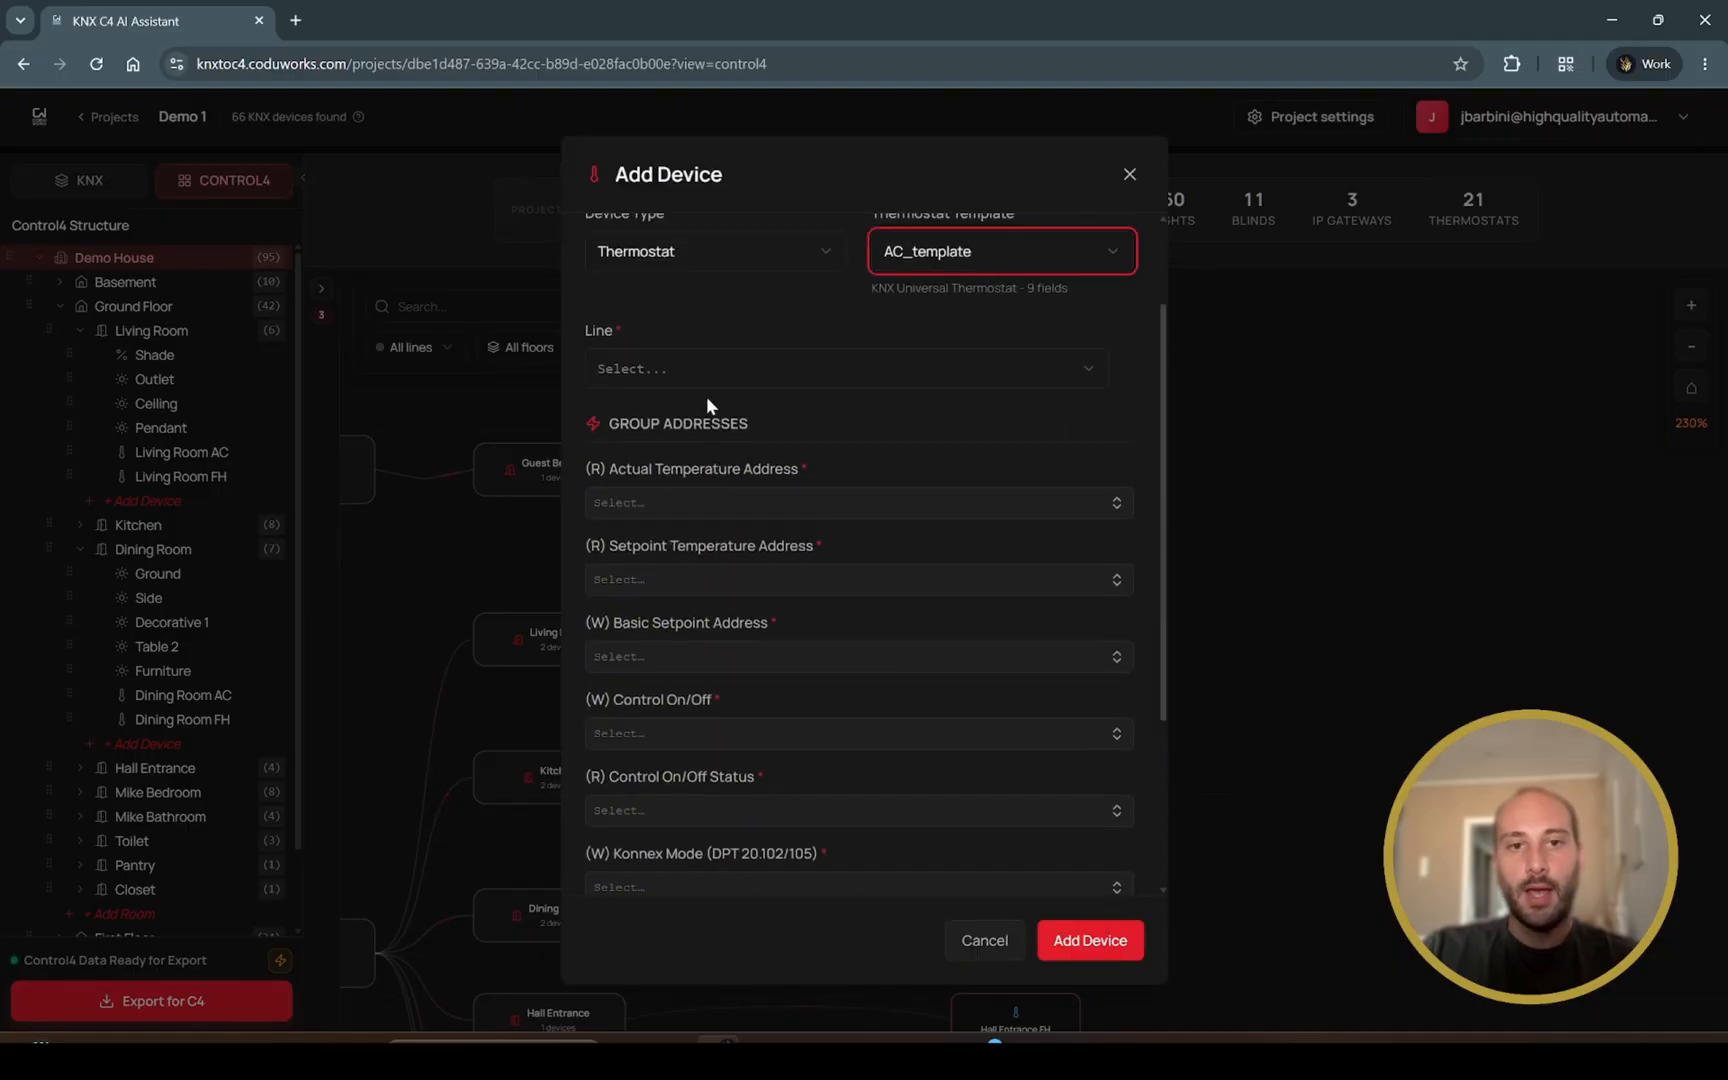
click(661, 400)
click(655, 540)
Step: Review the template's group address fields, search "living temp" for the Actual Temperature Address, and cancel the new device
scroll(706, 378, down, 2)
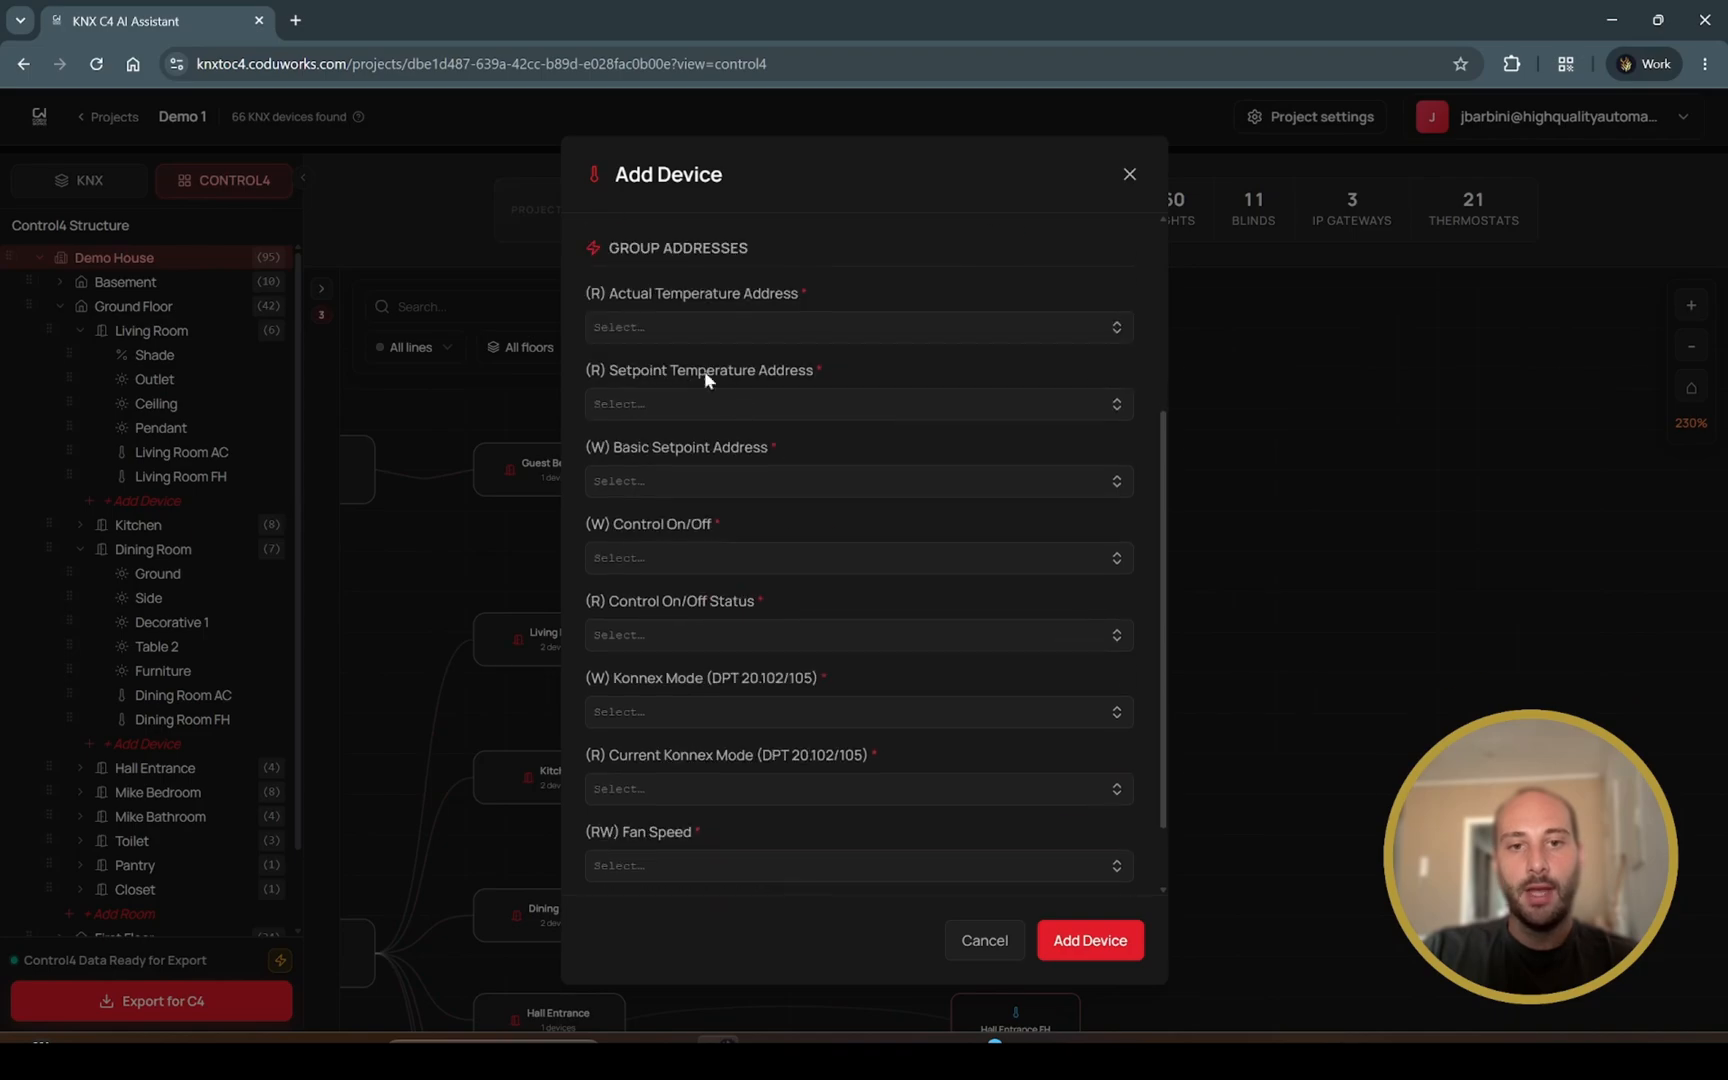
click(705, 345)
click(1026, 295)
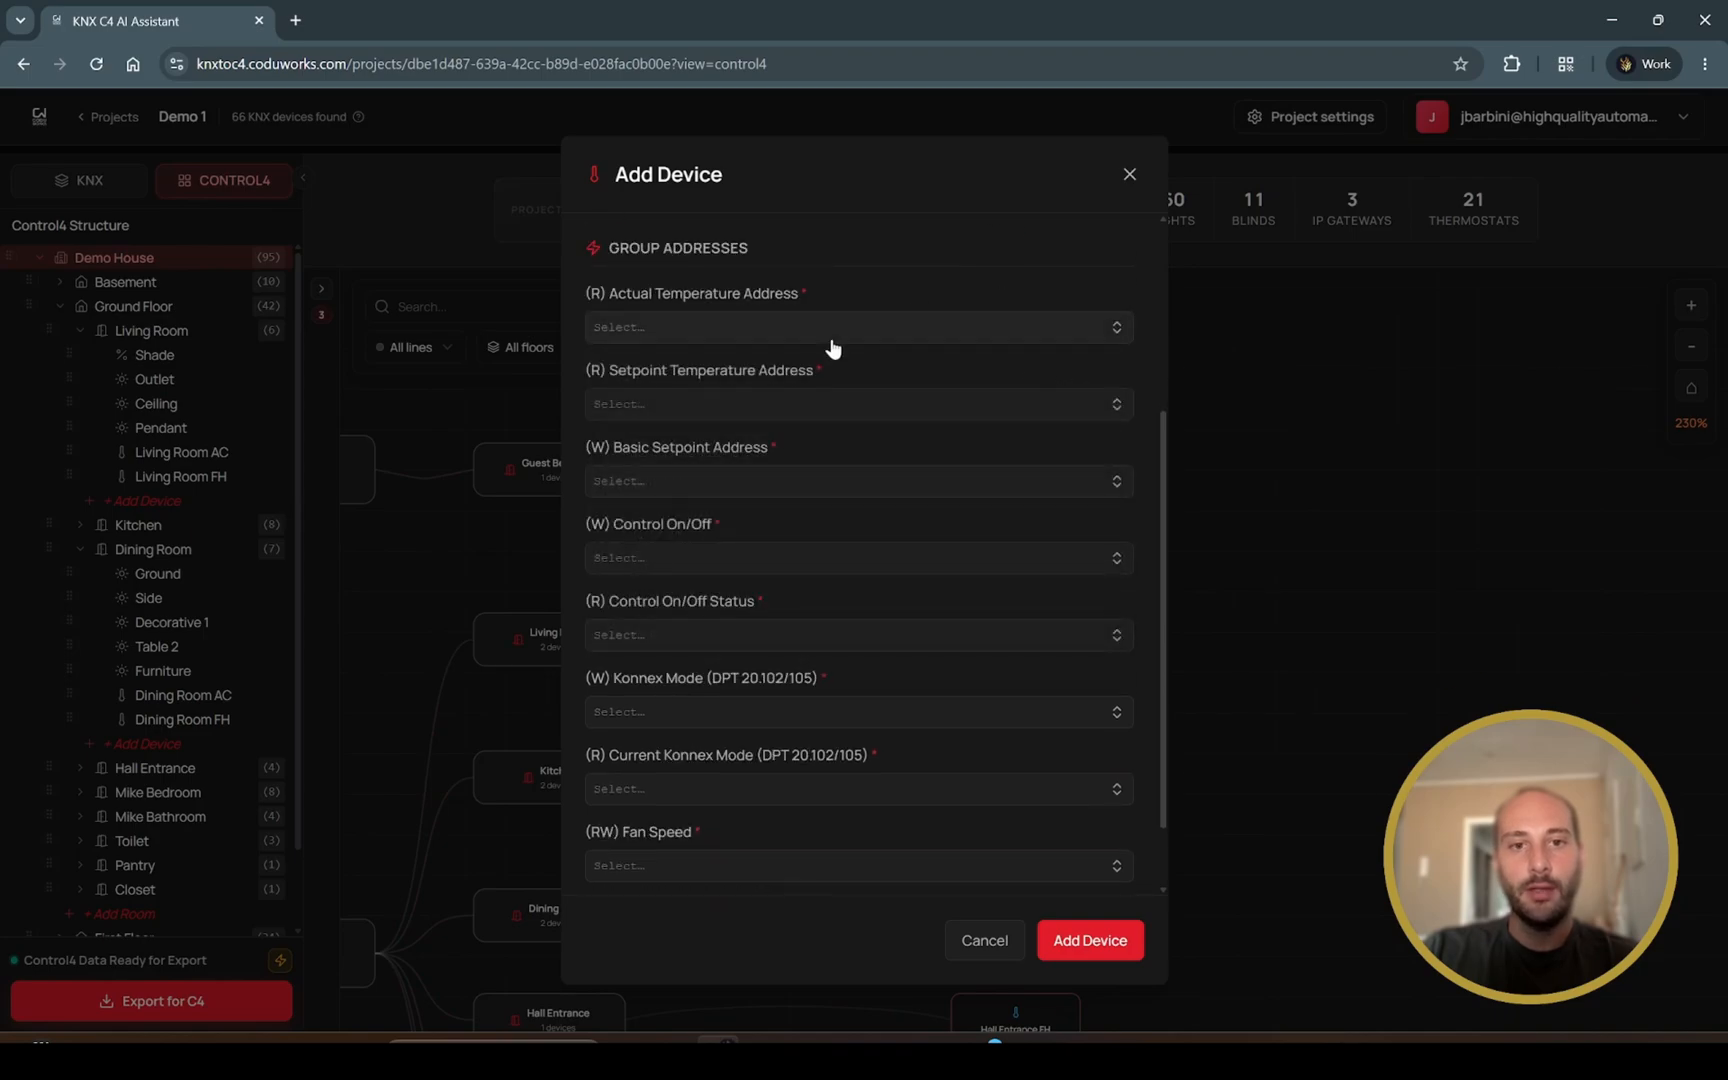
scroll(815, 400, down, 1)
scroll(727, 760, up, 4)
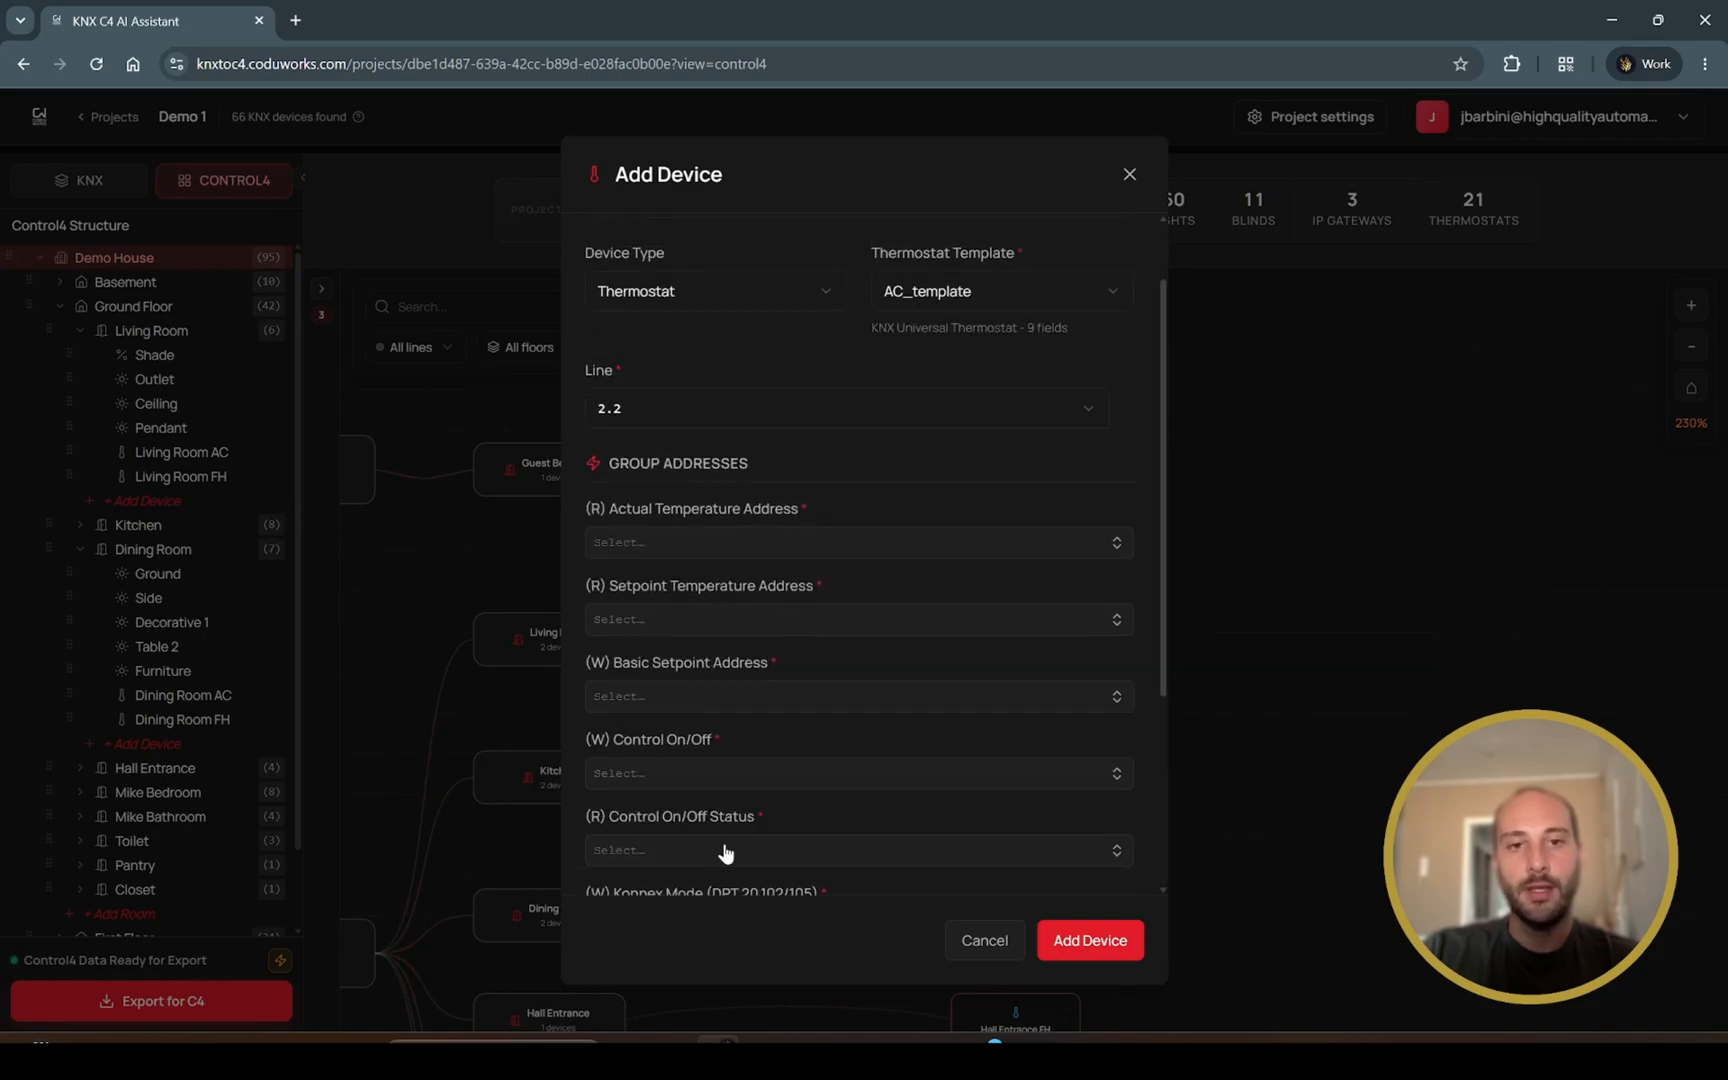
scroll(733, 540, down, 2)
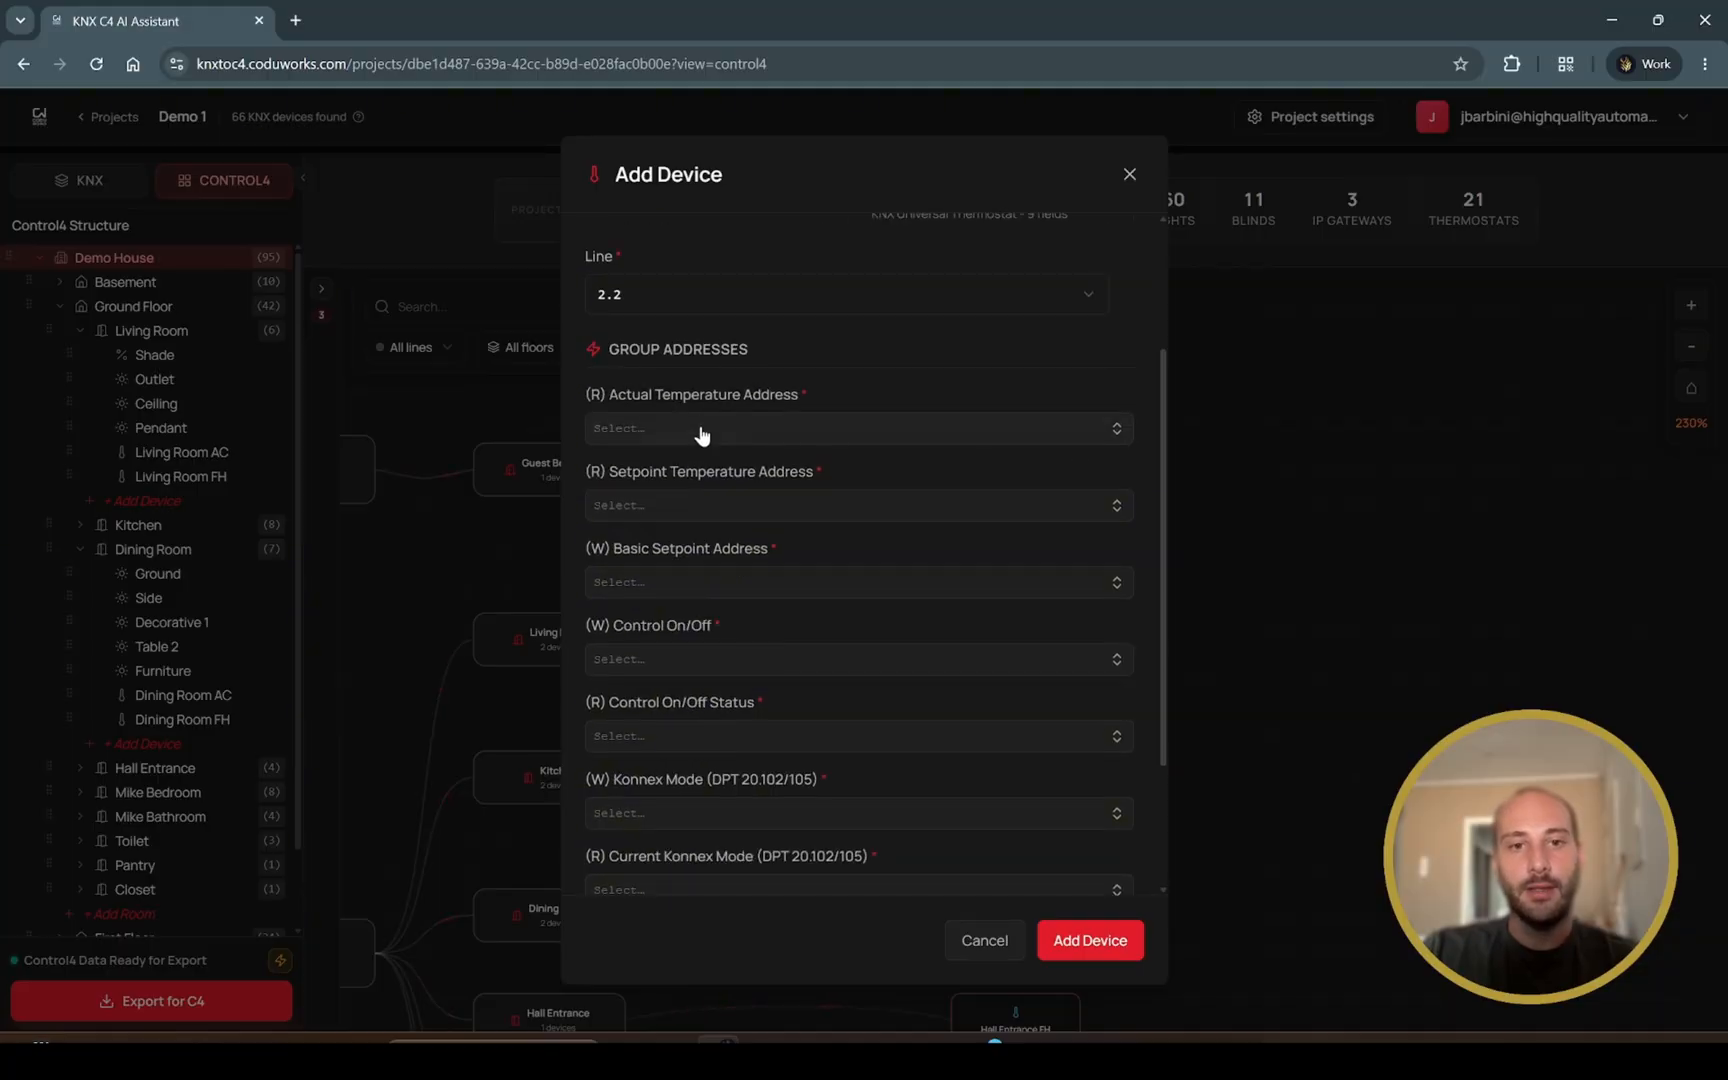
click(843, 430)
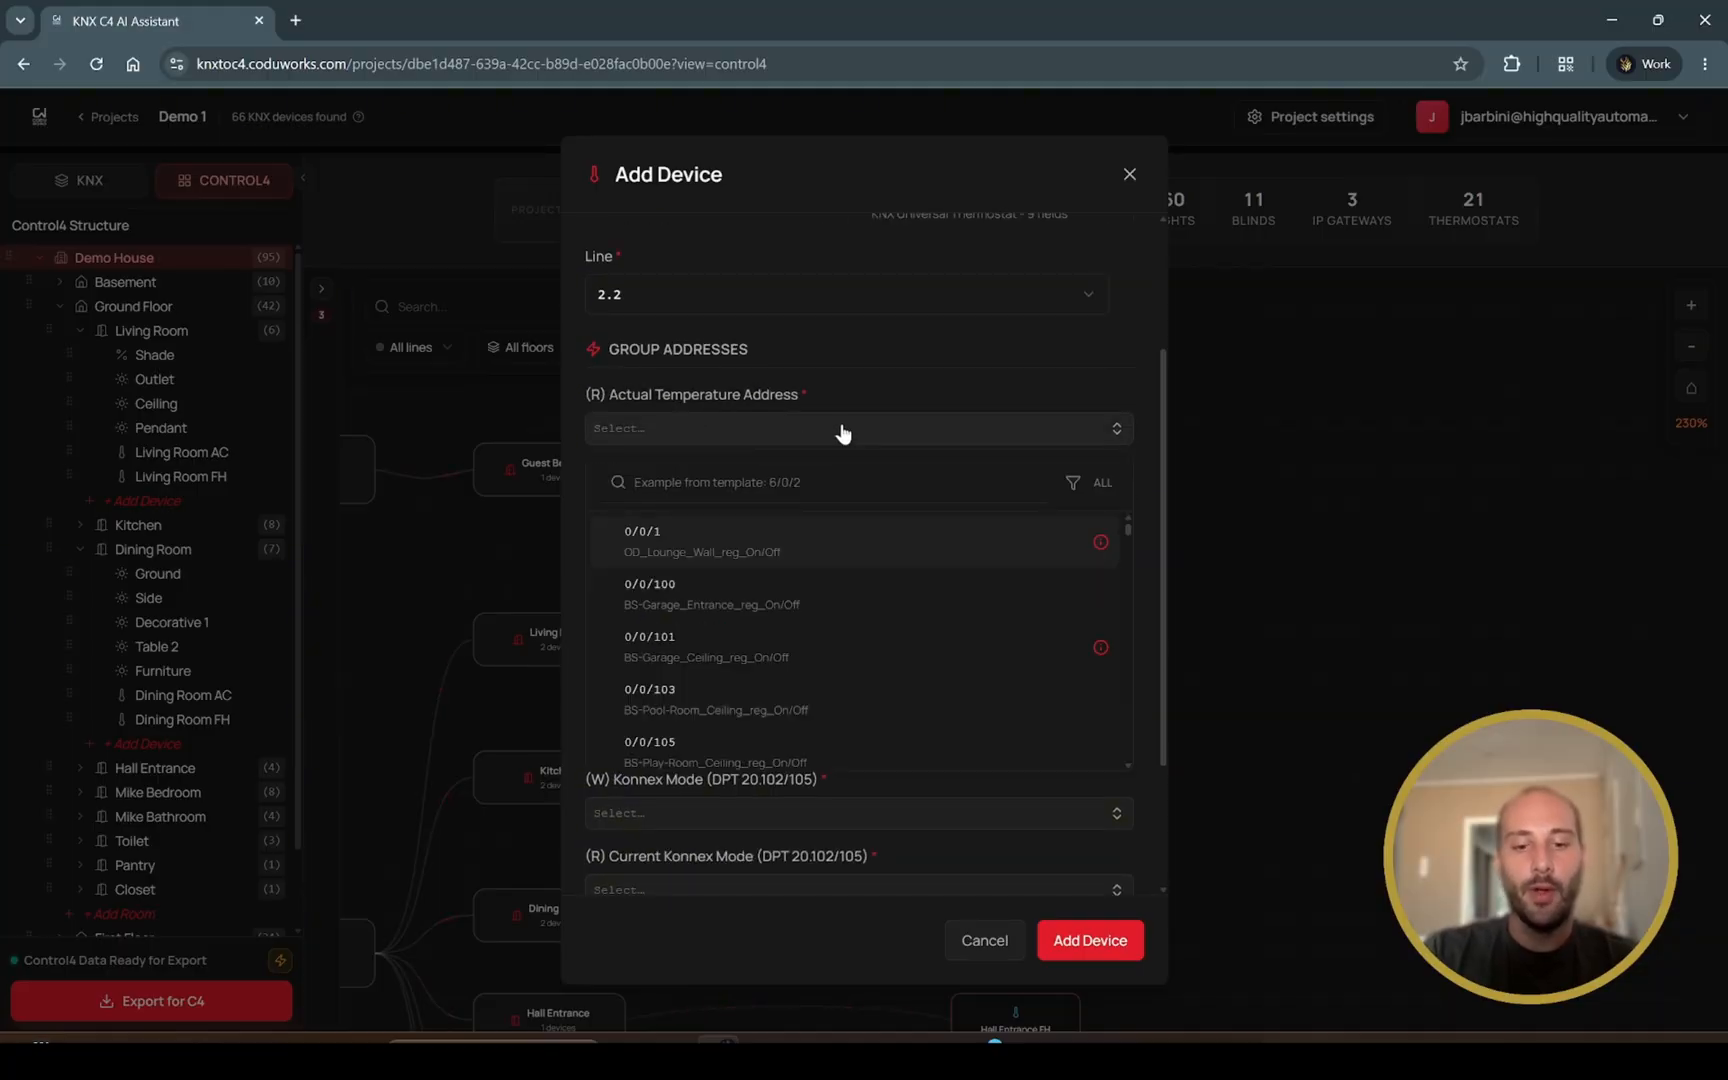
text(living temp)
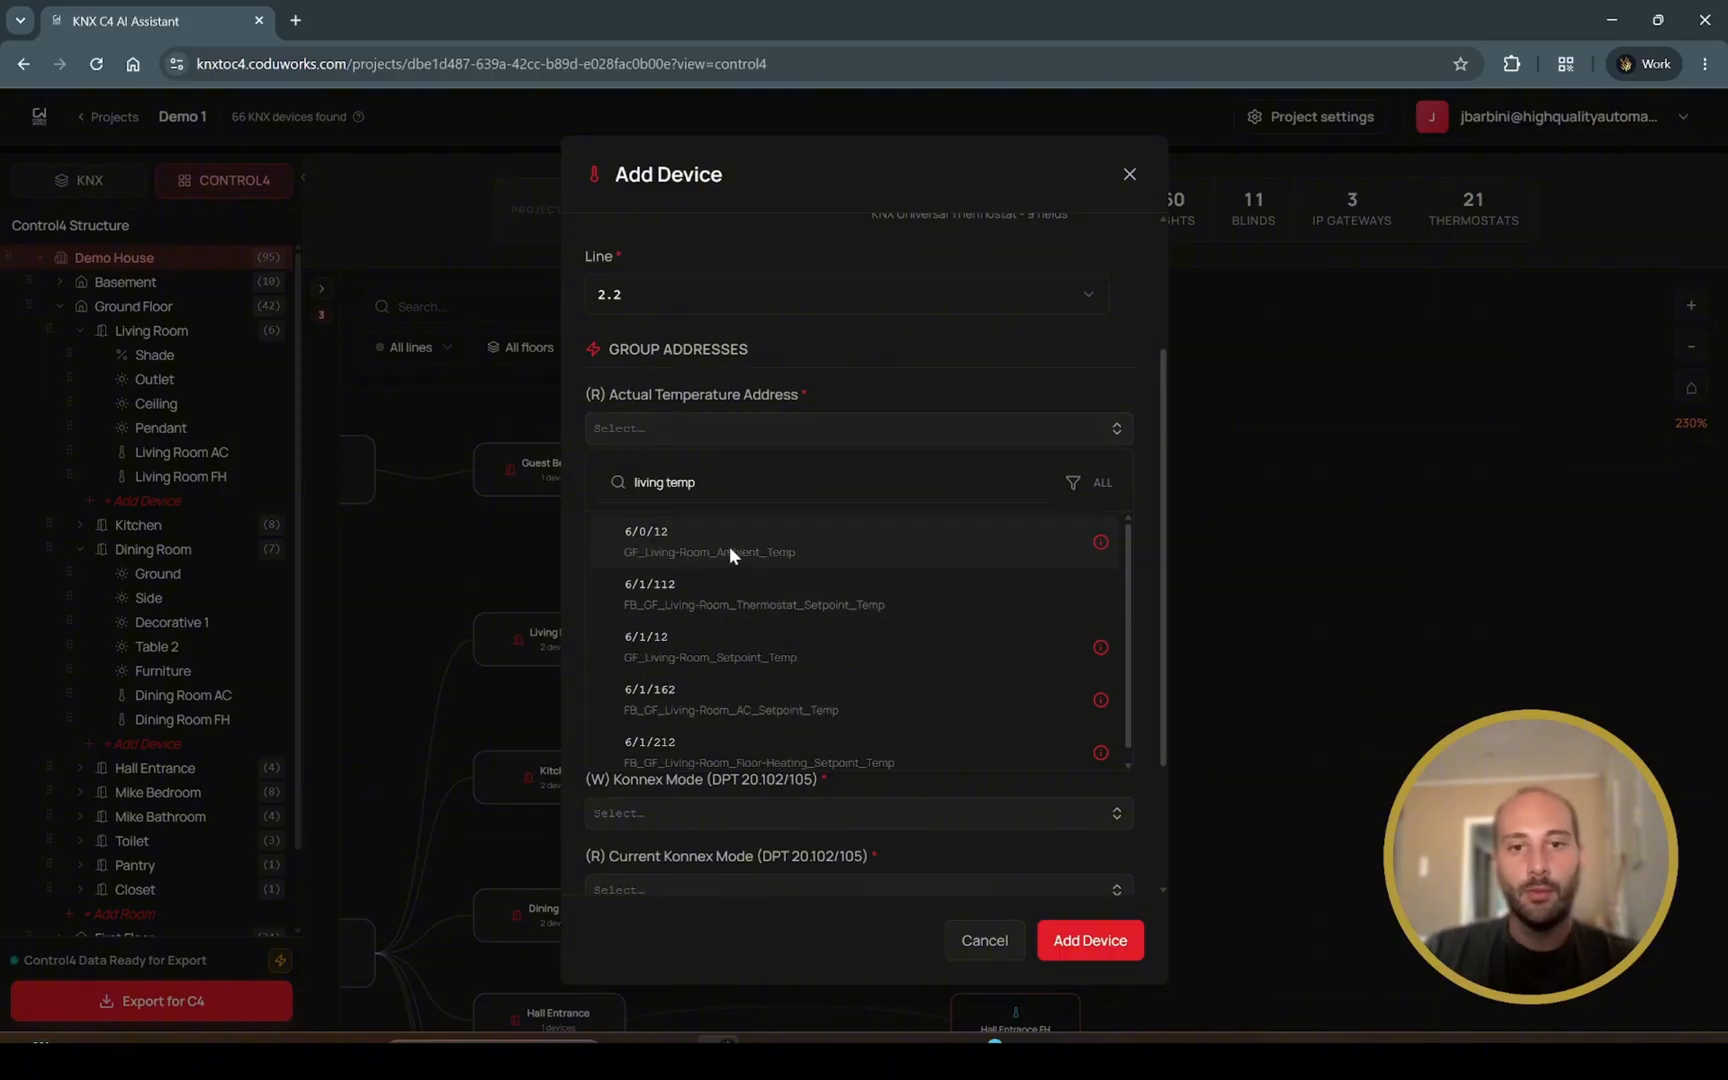
mouse_move(1101, 542)
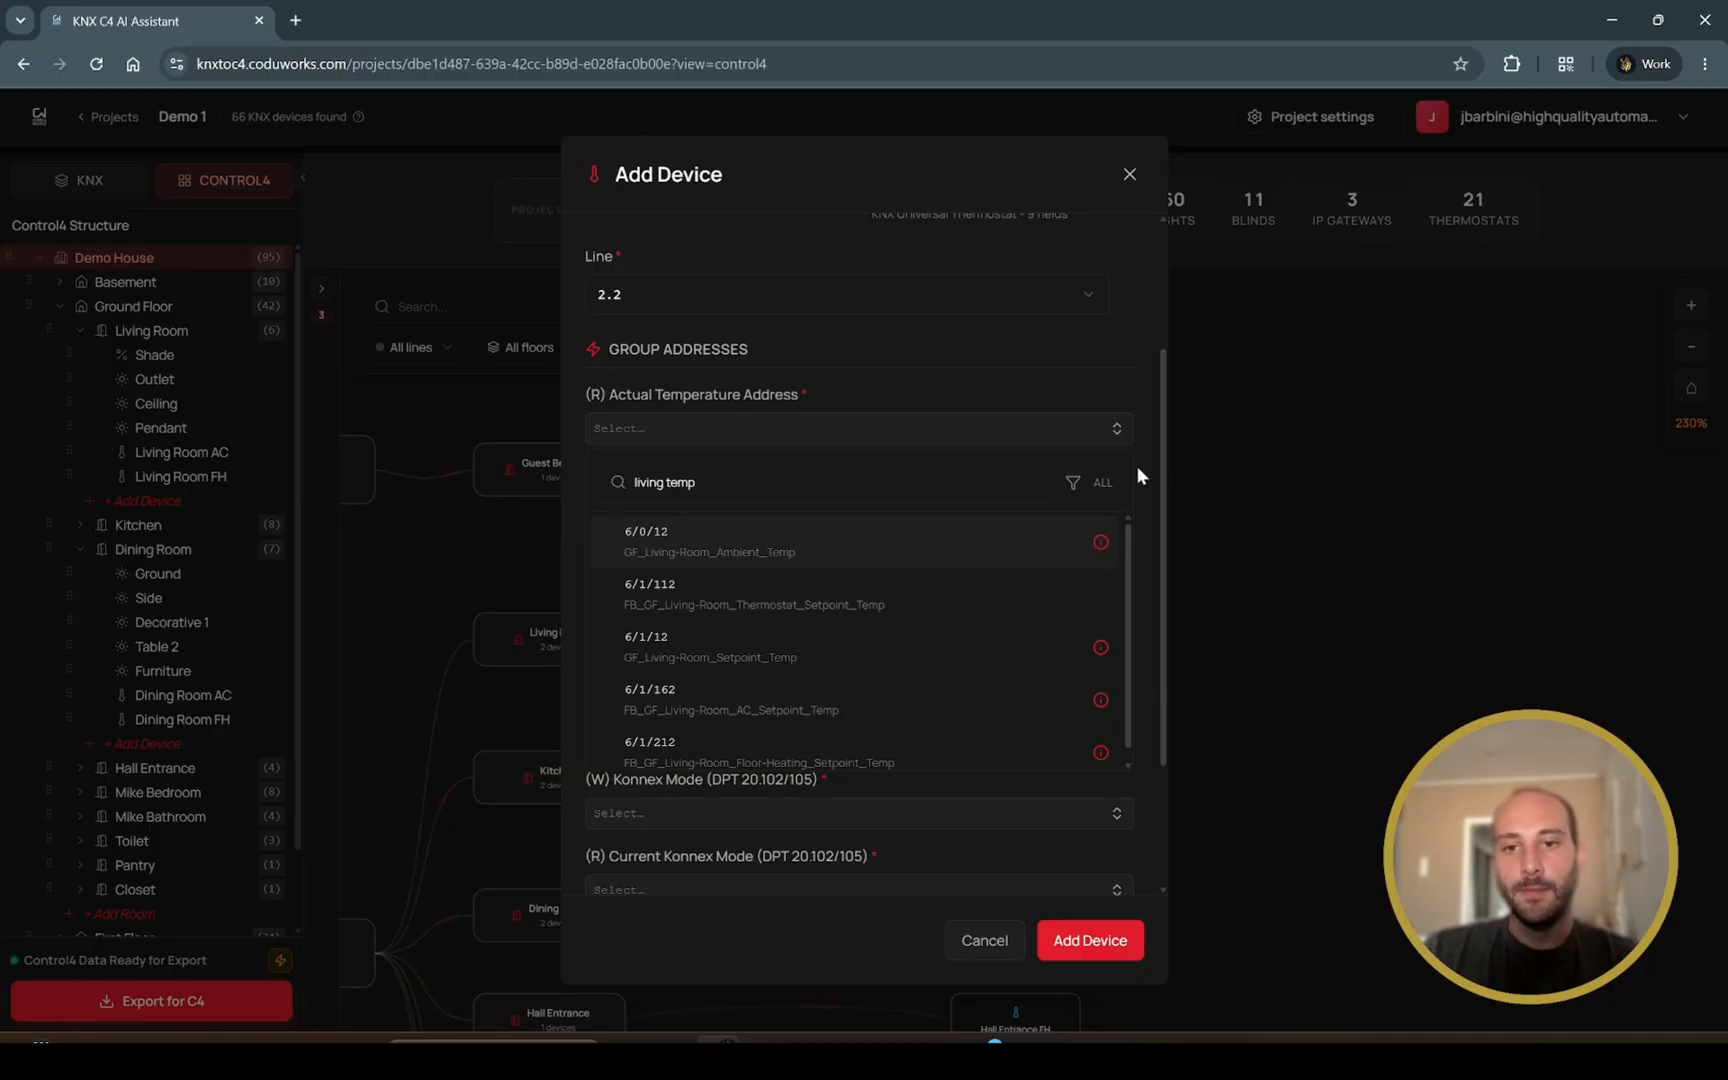
scroll(1140, 472, down, 2)
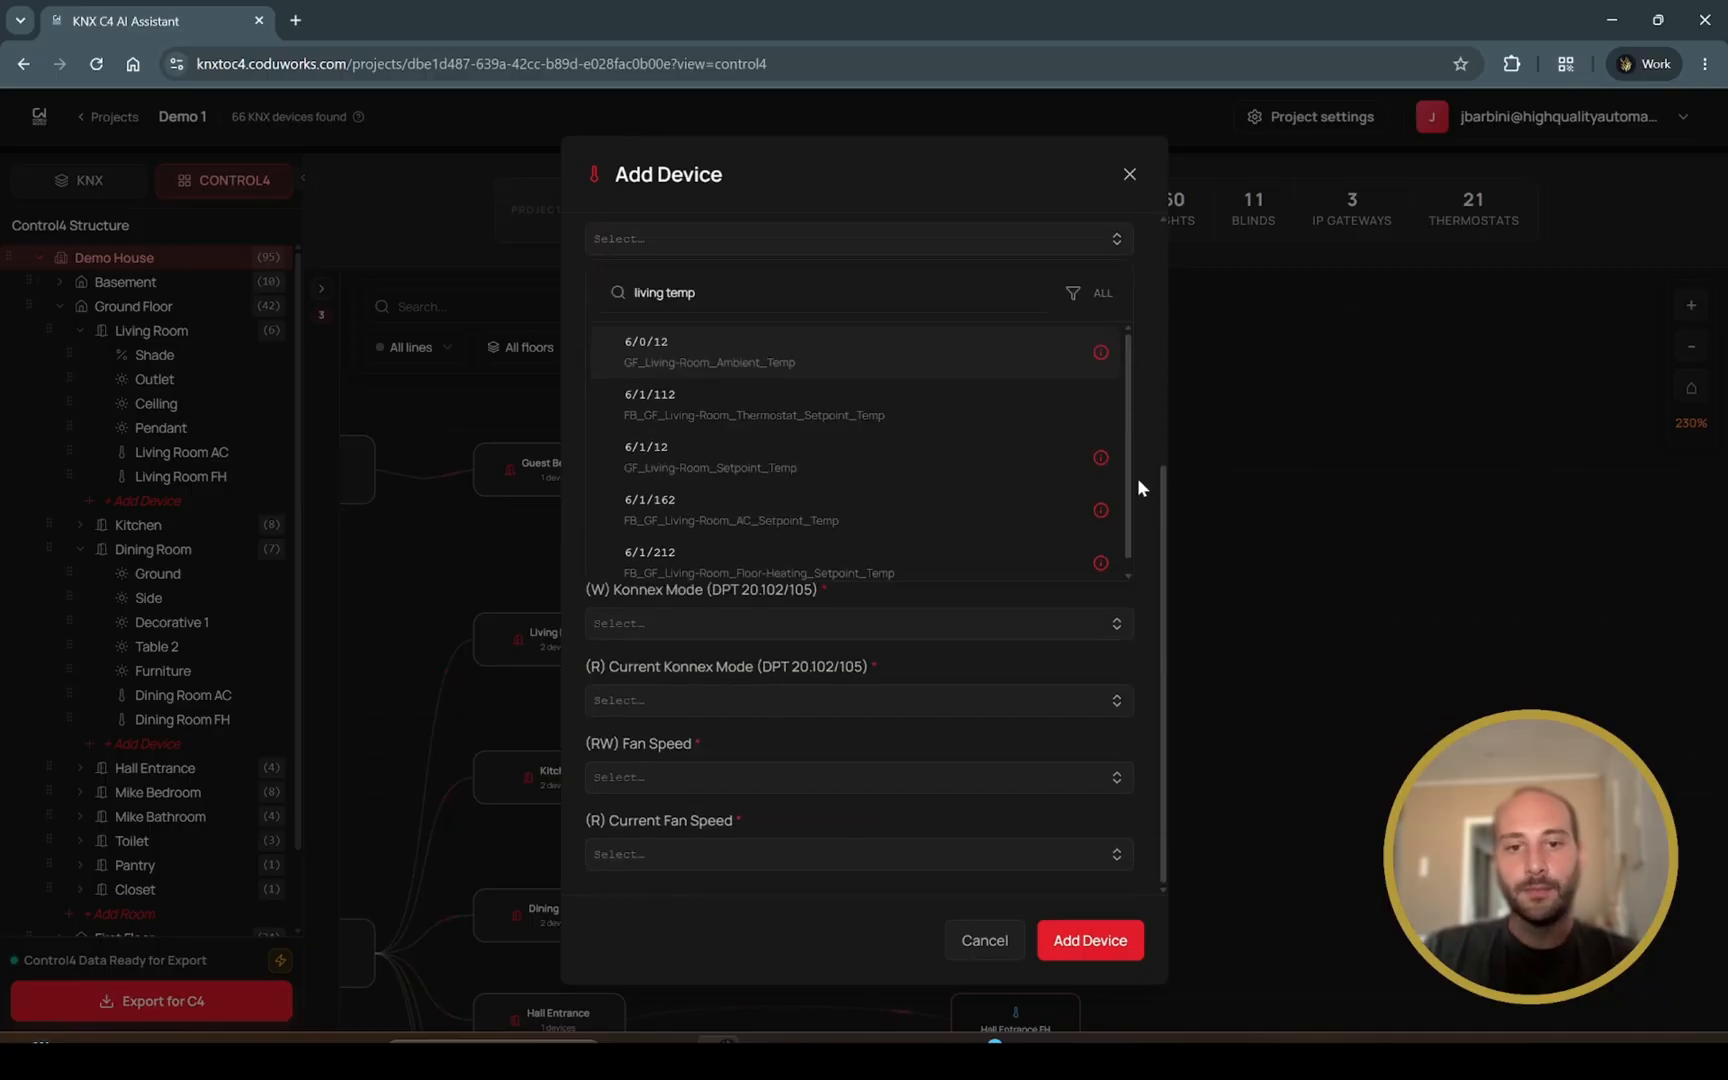
click(1002, 956)
Step: Open the thermostat comparison and examine the AC_template properties across rooms, from manufacturer and setpoints to fan modes and humidity control
scroll(1234, 617, down, 5)
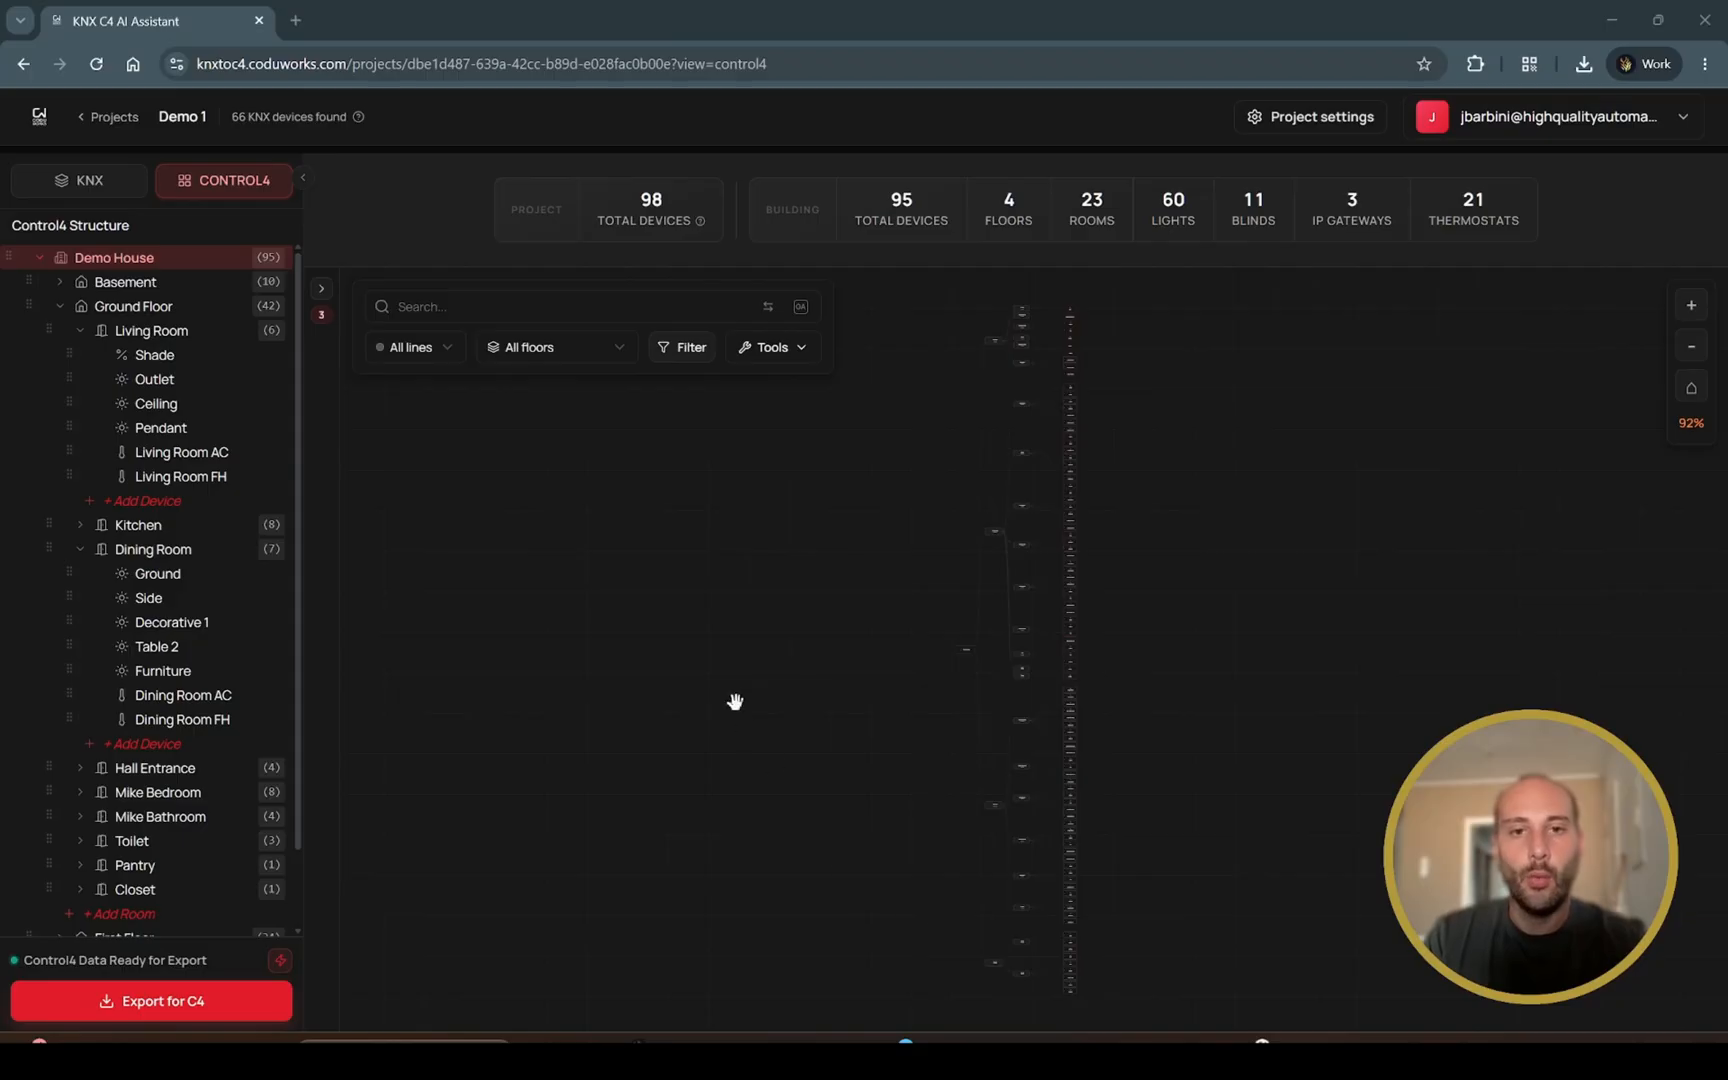
click(760, 356)
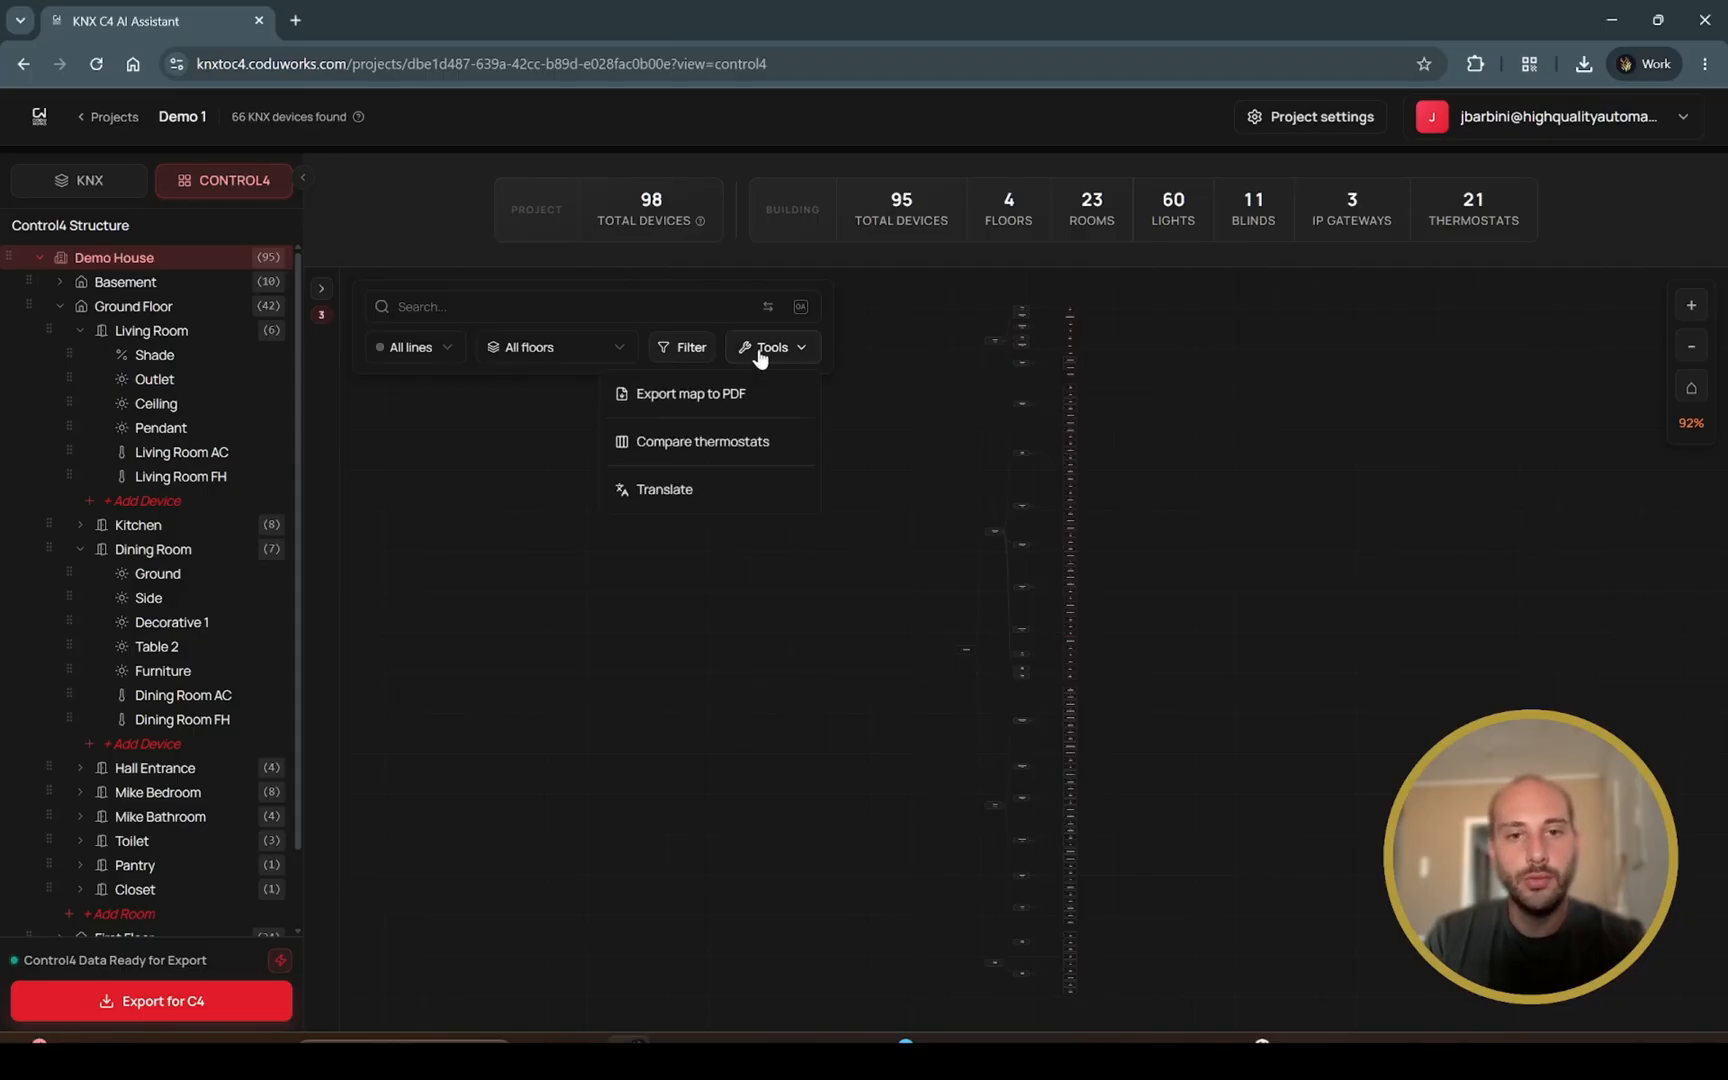
click(722, 445)
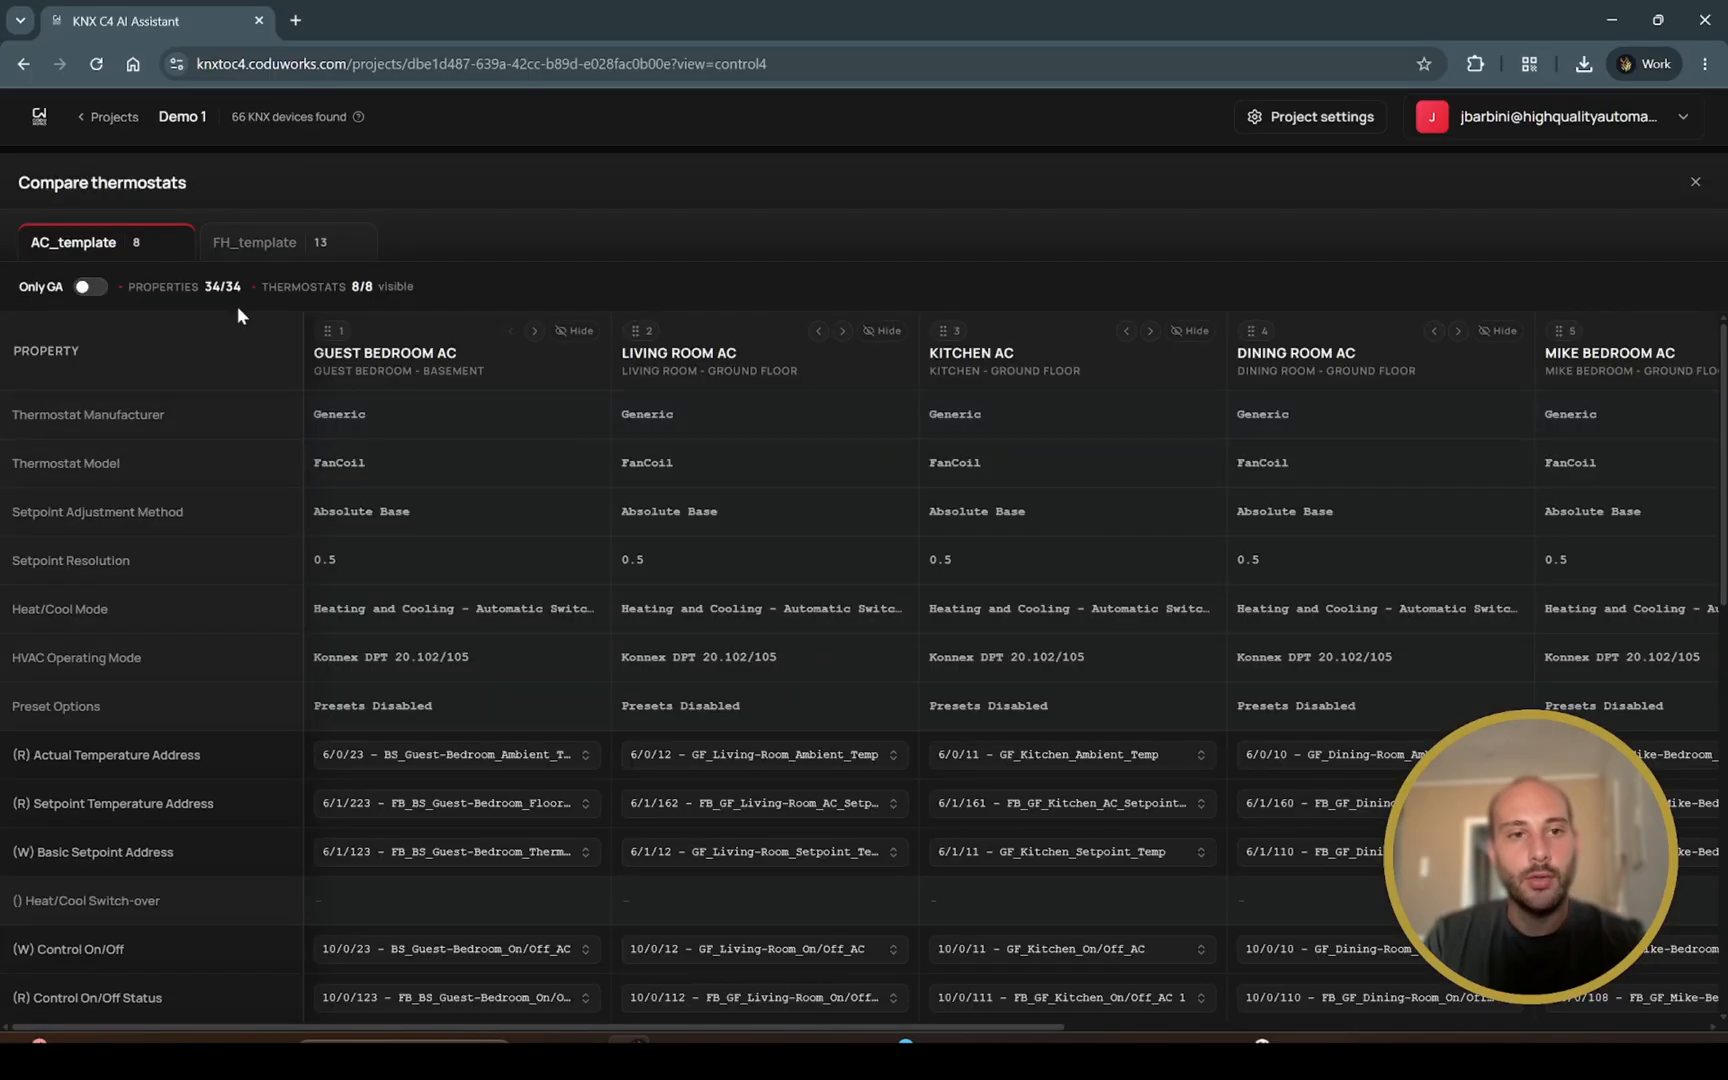
scroll(292, 427, down, 6)
scroll(293, 430, up, 6)
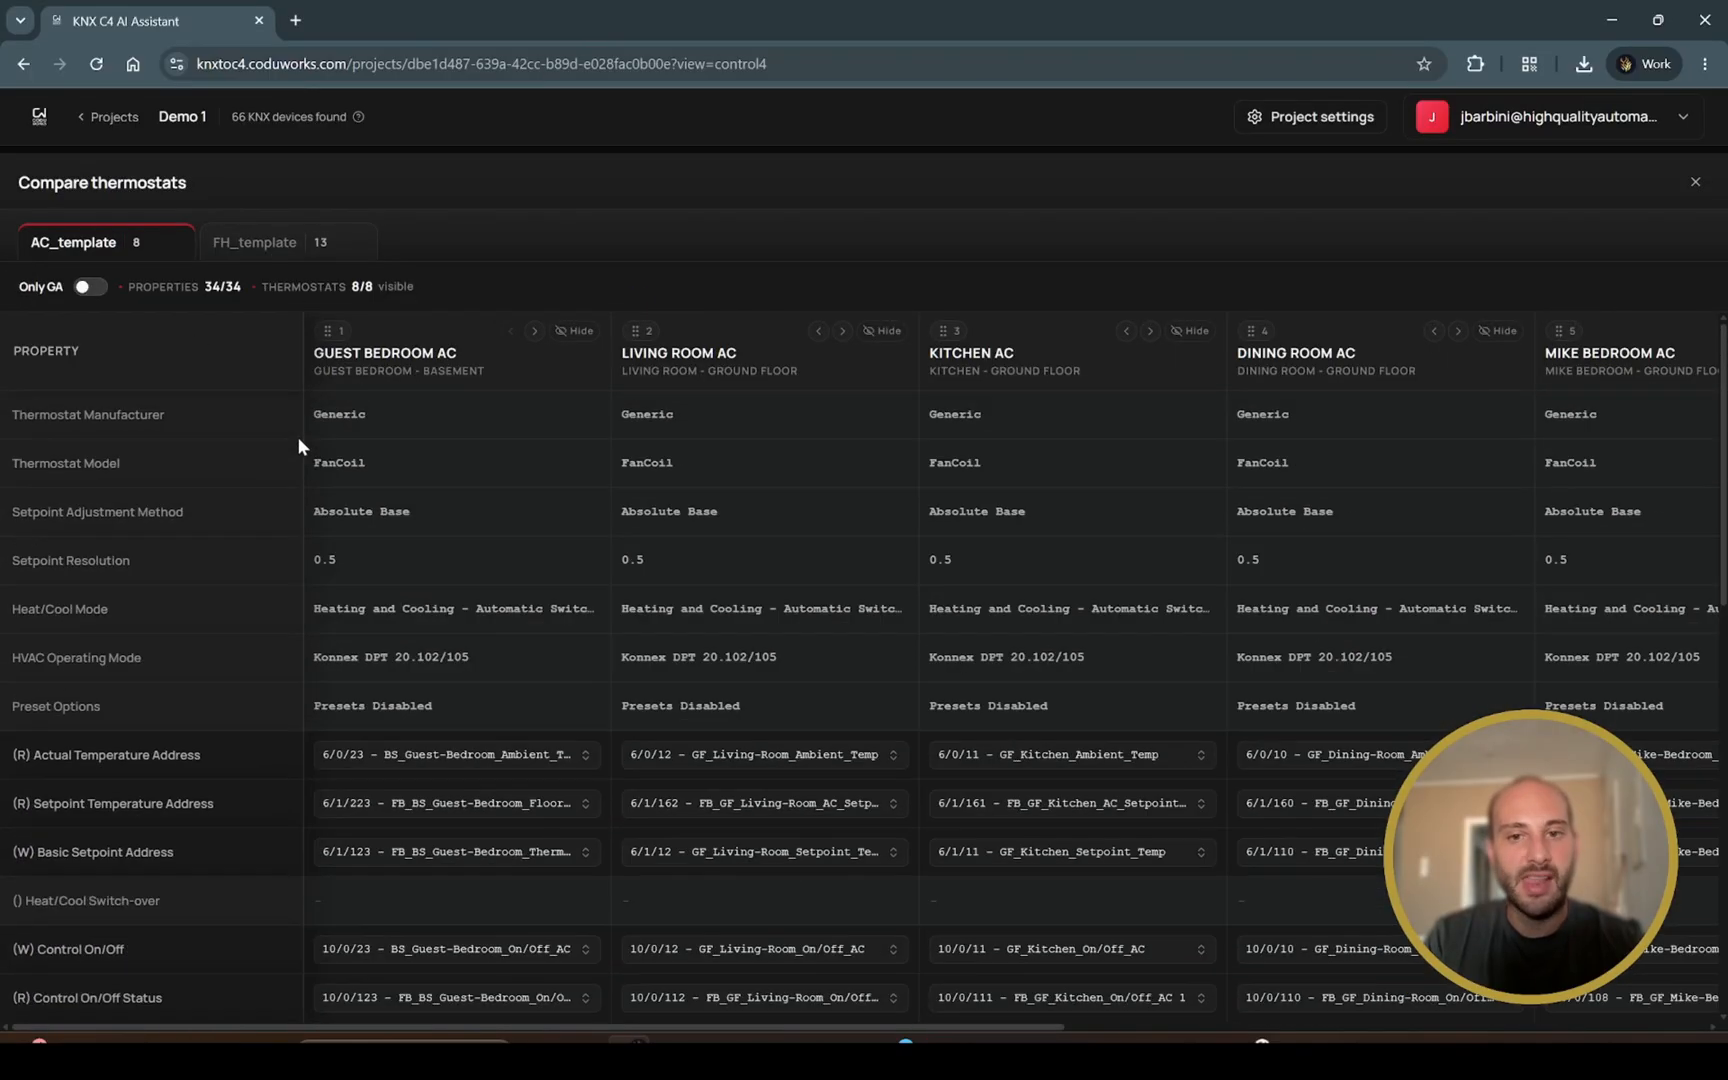
scroll(329, 585, down, 2)
scroll(242, 437, up, 2)
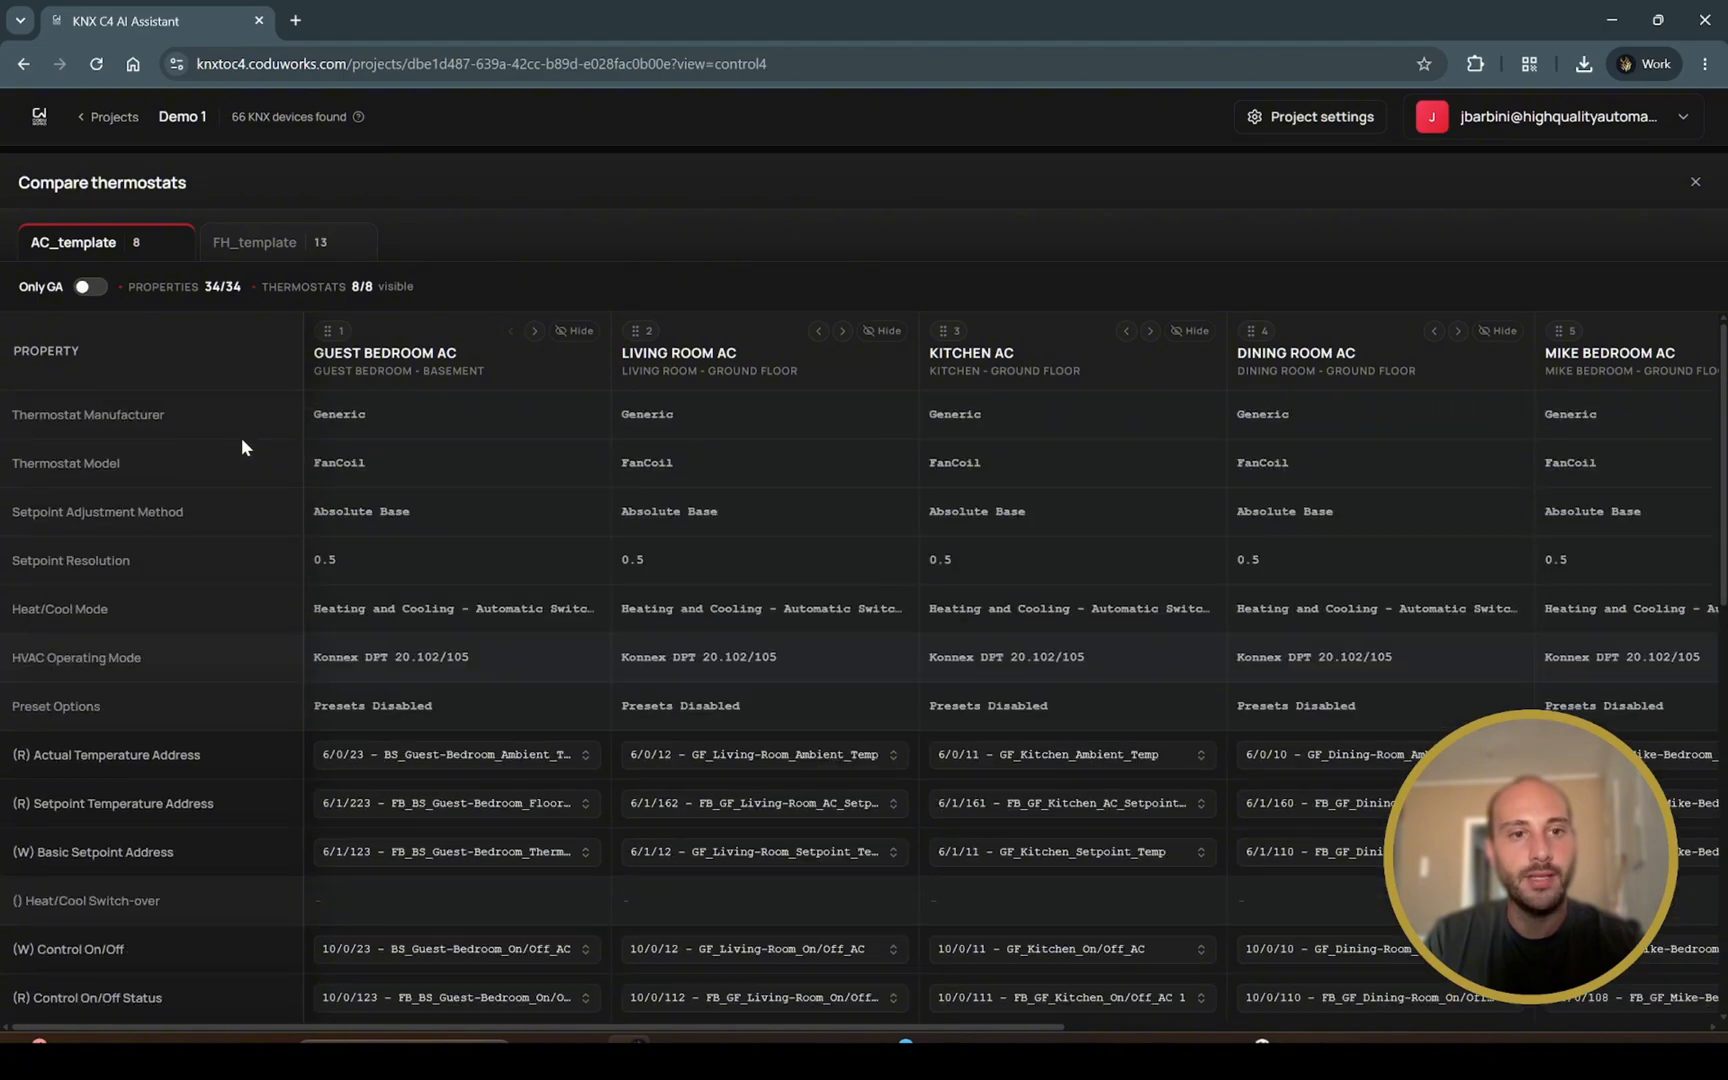
scroll(155, 371, down, 2)
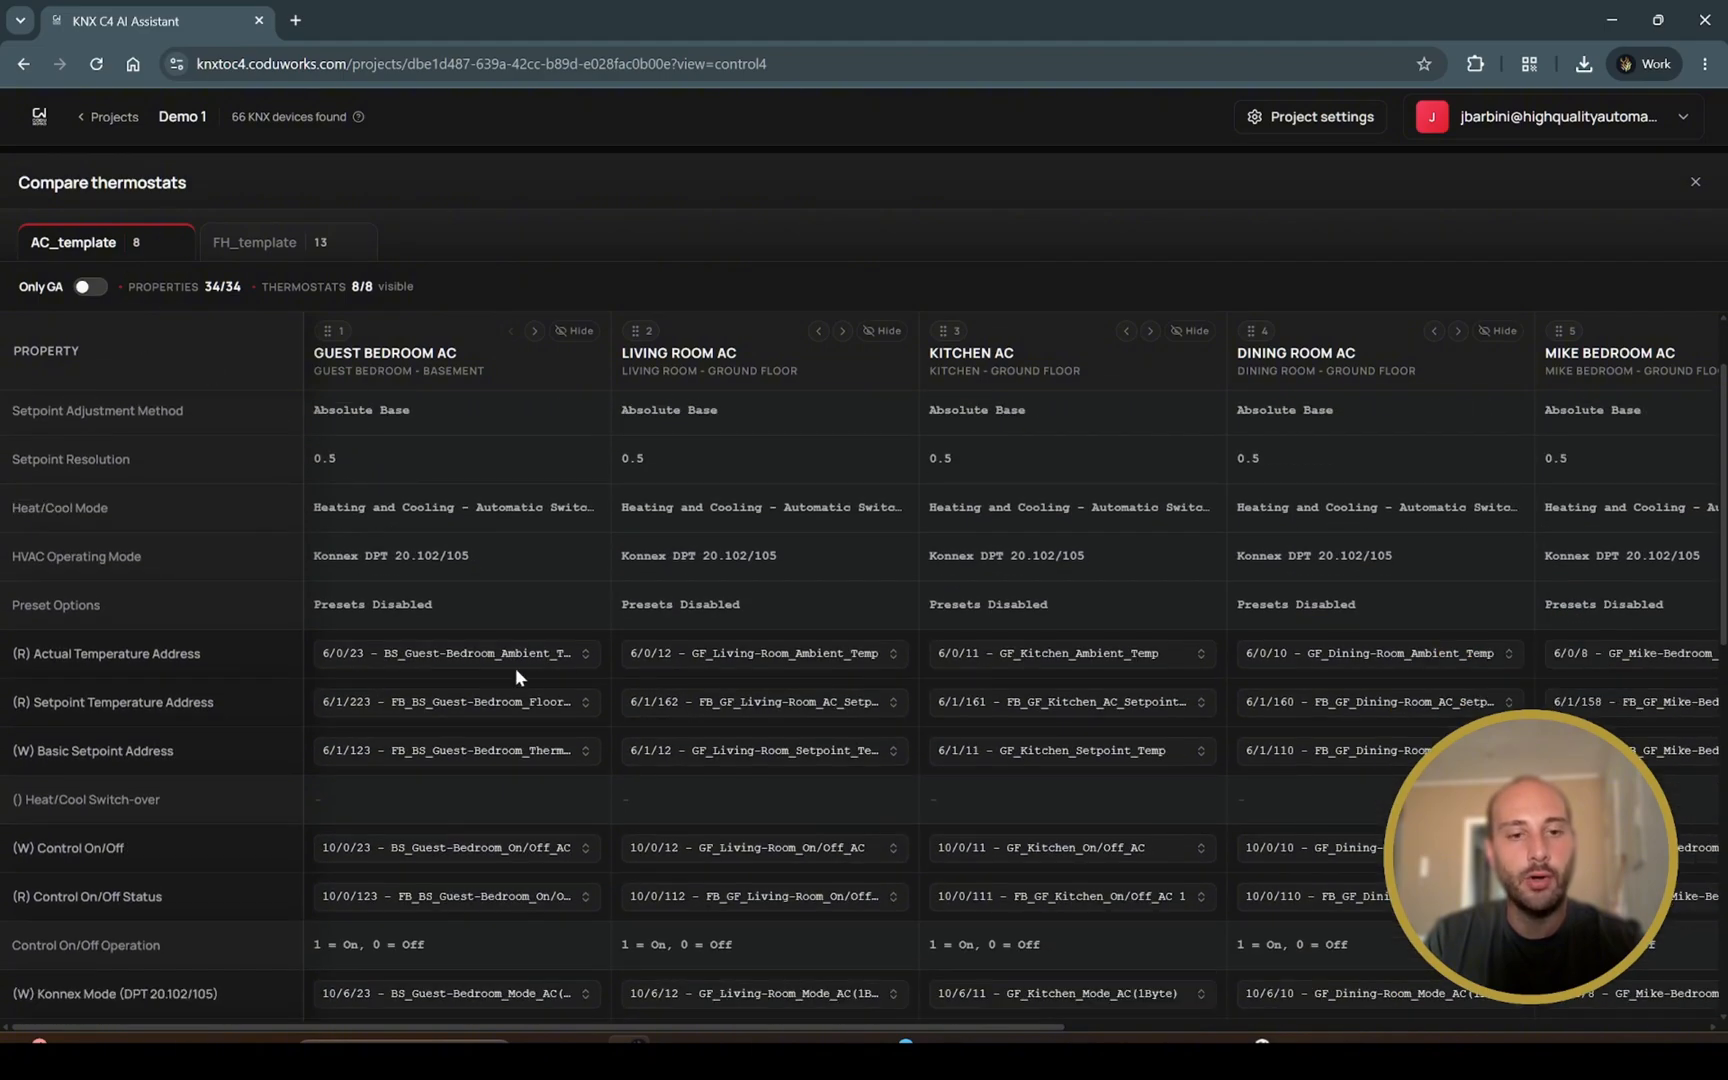
scroll(490, 660, down, 8)
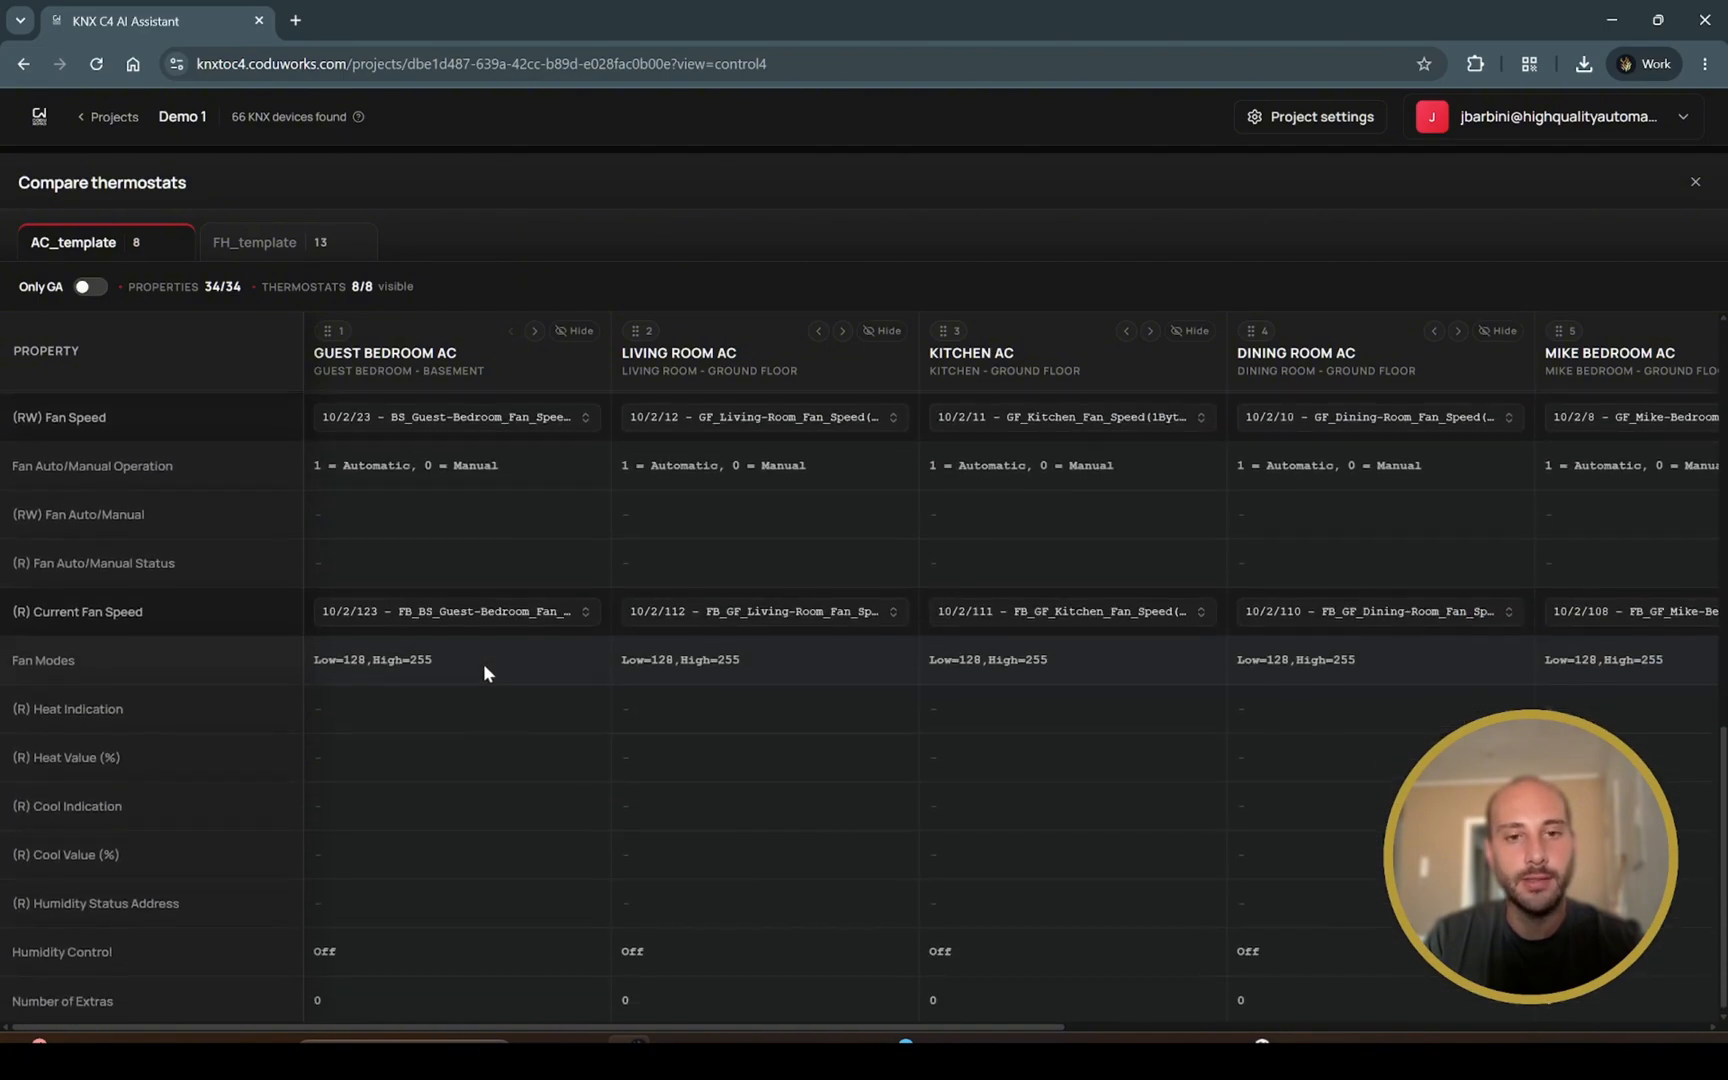
Step: Move Kitchen AC to the first comparison column and check its Konnex mode, temperature range and fan properties against the other rooms
scroll(484, 666, up, 10)
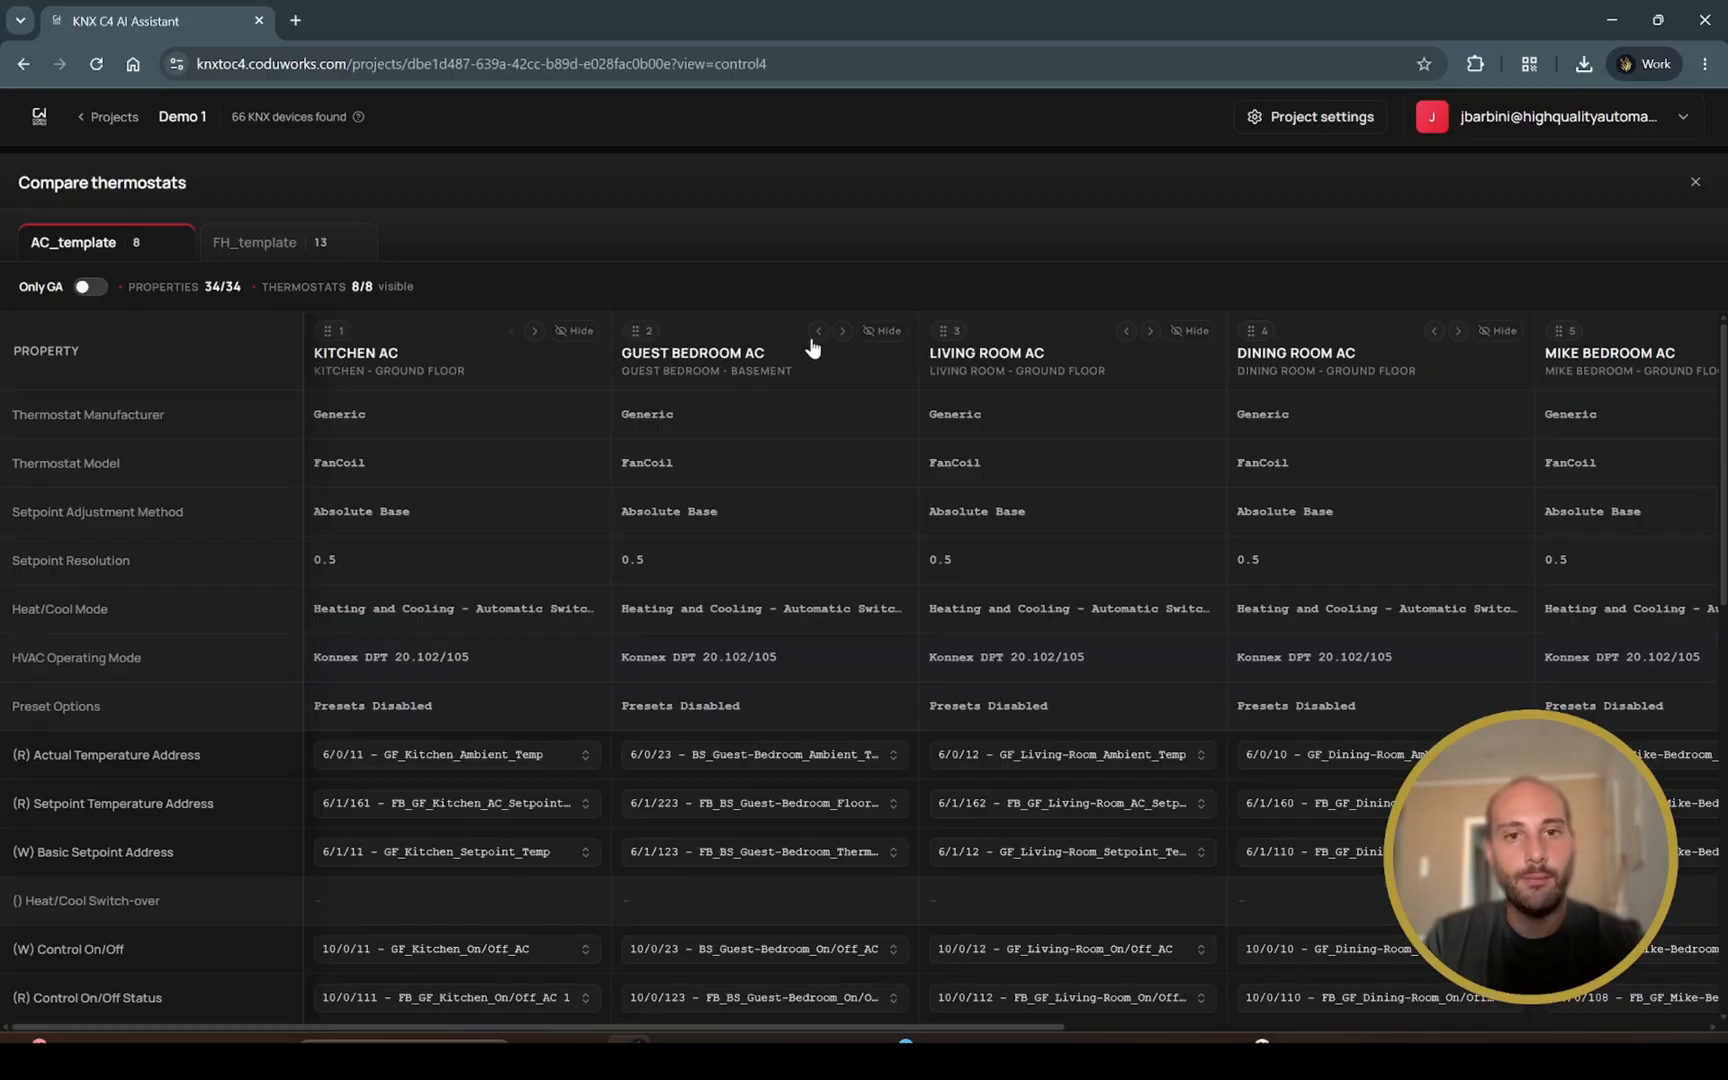
scroll(131, 524, down, 8)
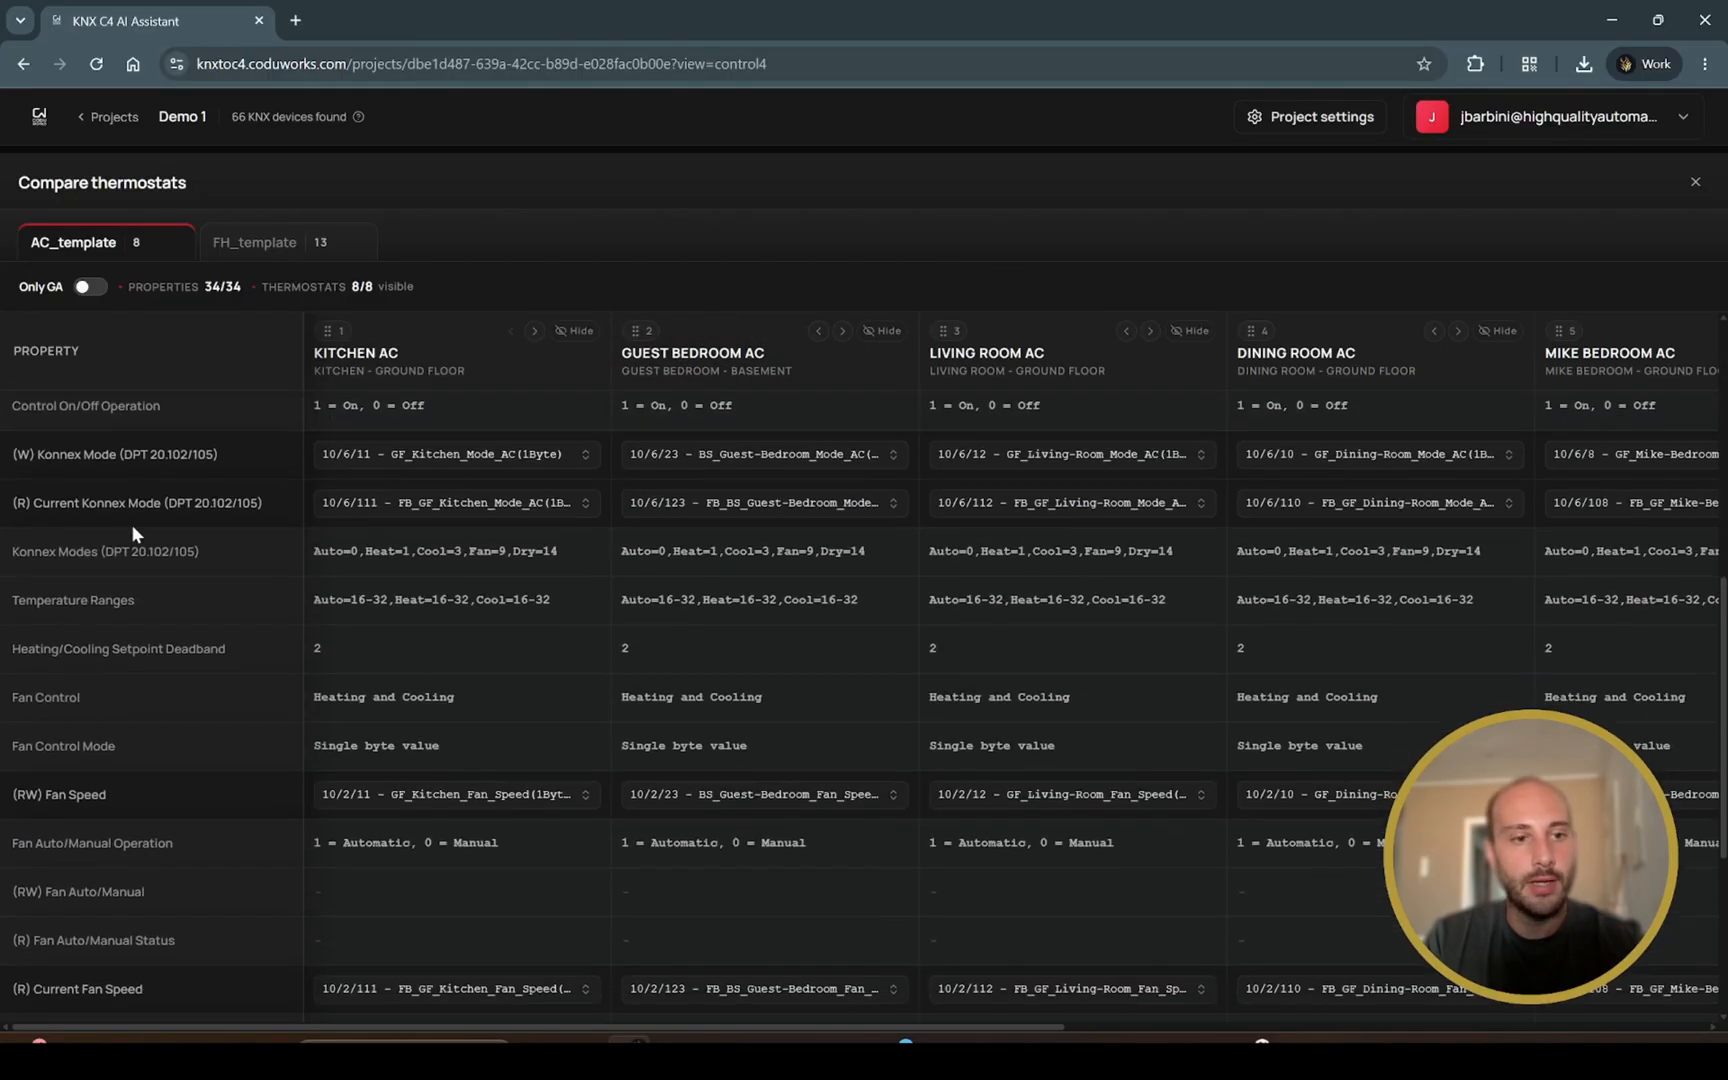
scroll(230, 577, up, 8)
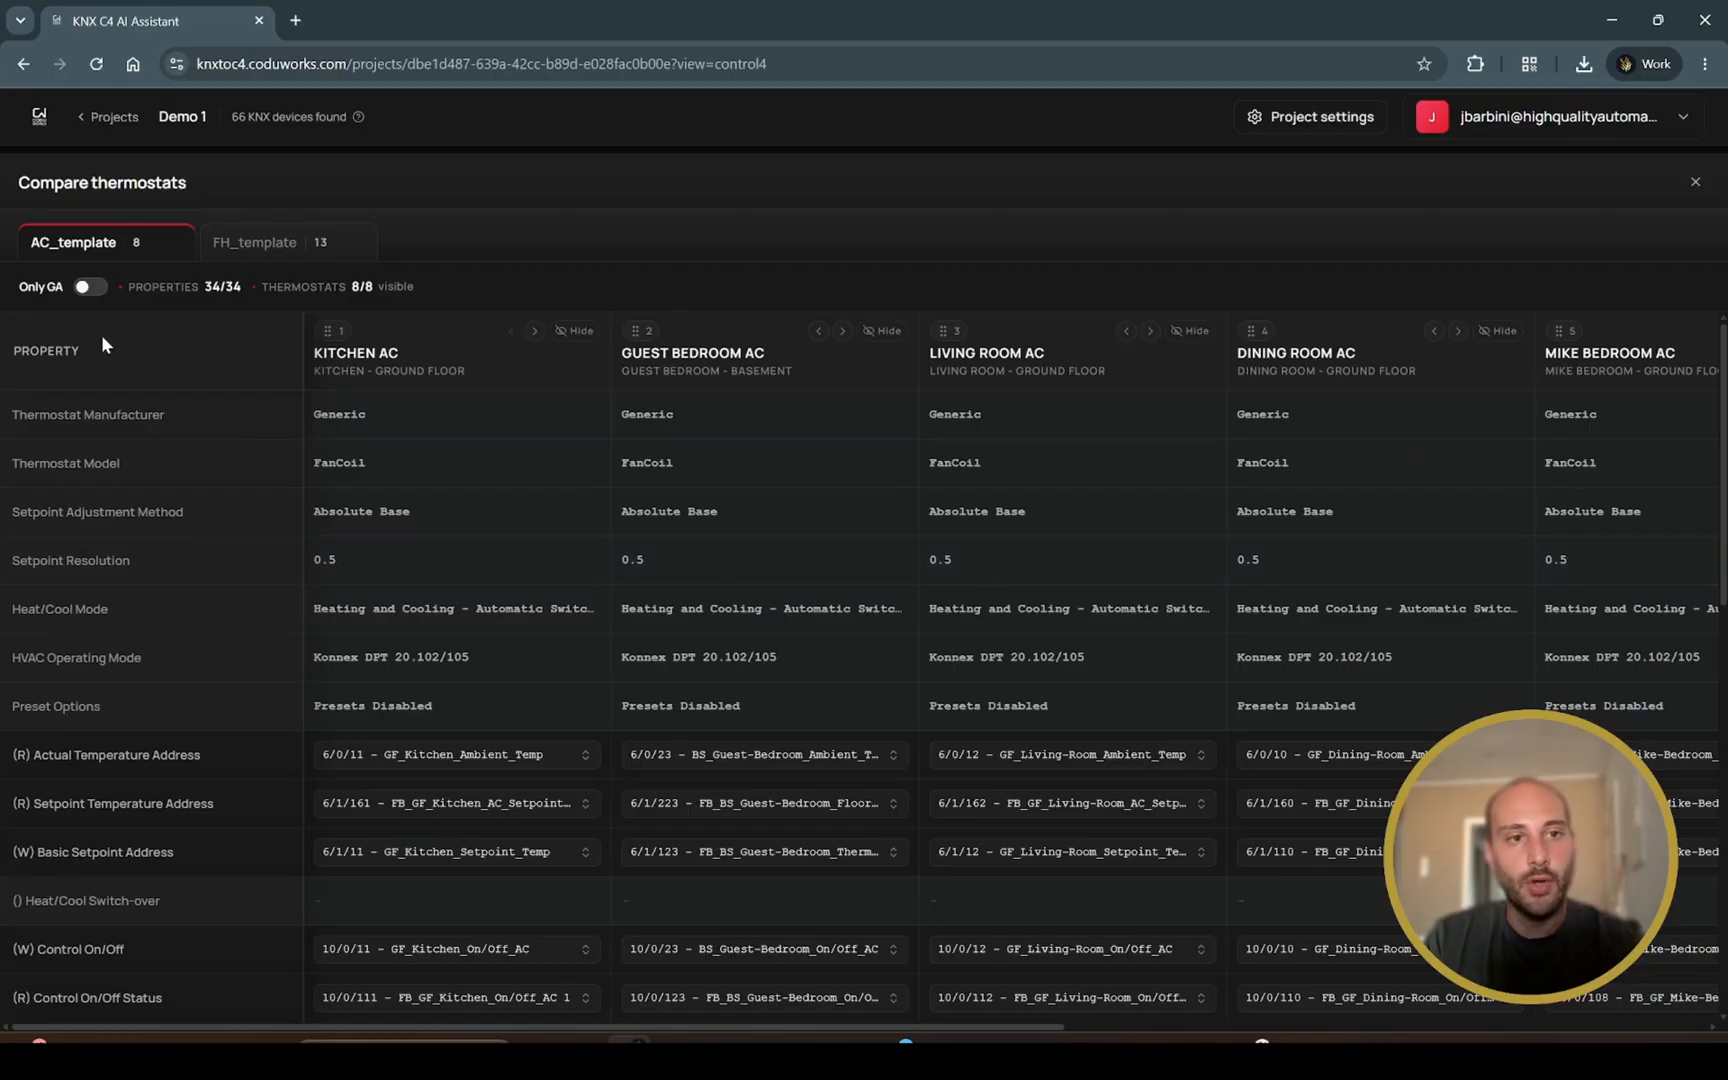
Step: Limit the comparison to group address properties and hide the four AC thermostats following Living Room AC
click(83, 290)
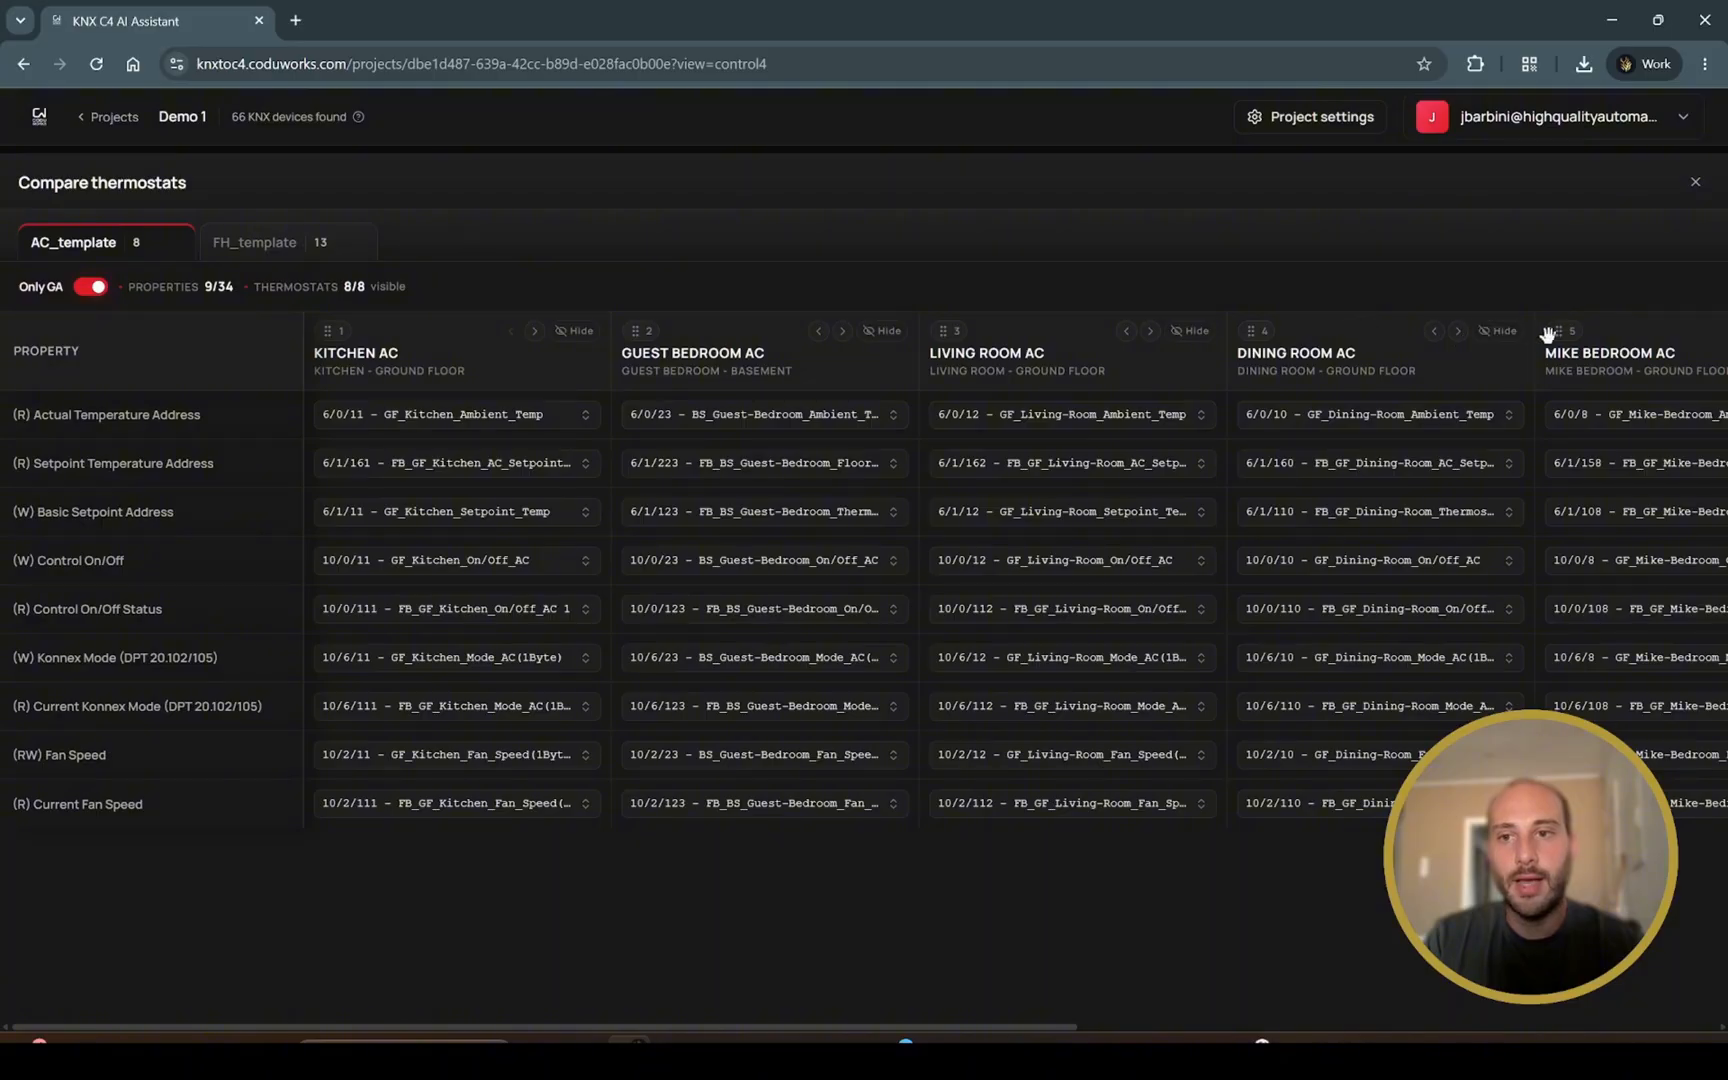
click(1500, 331)
click(1500, 331)
click(1500, 331)
click(1500, 331)
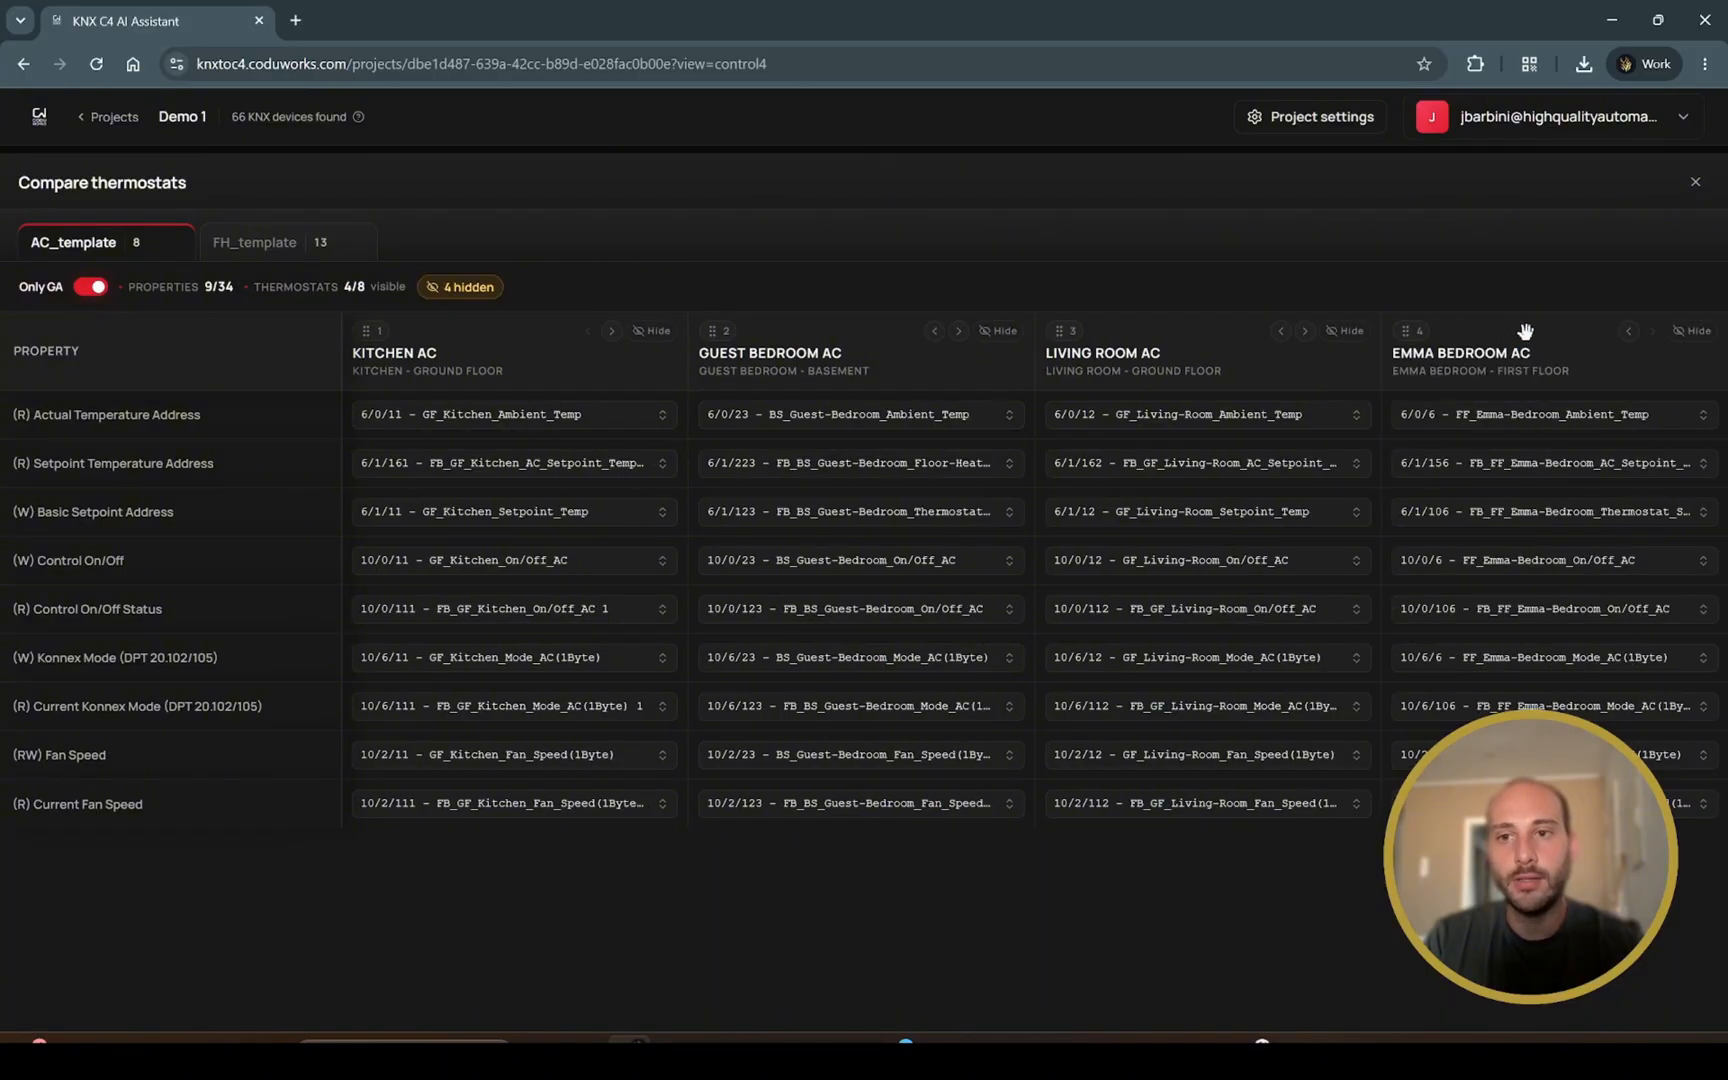
Step: Hide Emma Bedroom AC and Living Room AC from the comparison, and turn off the group-address-only filter
click(1693, 331)
click(1700, 332)
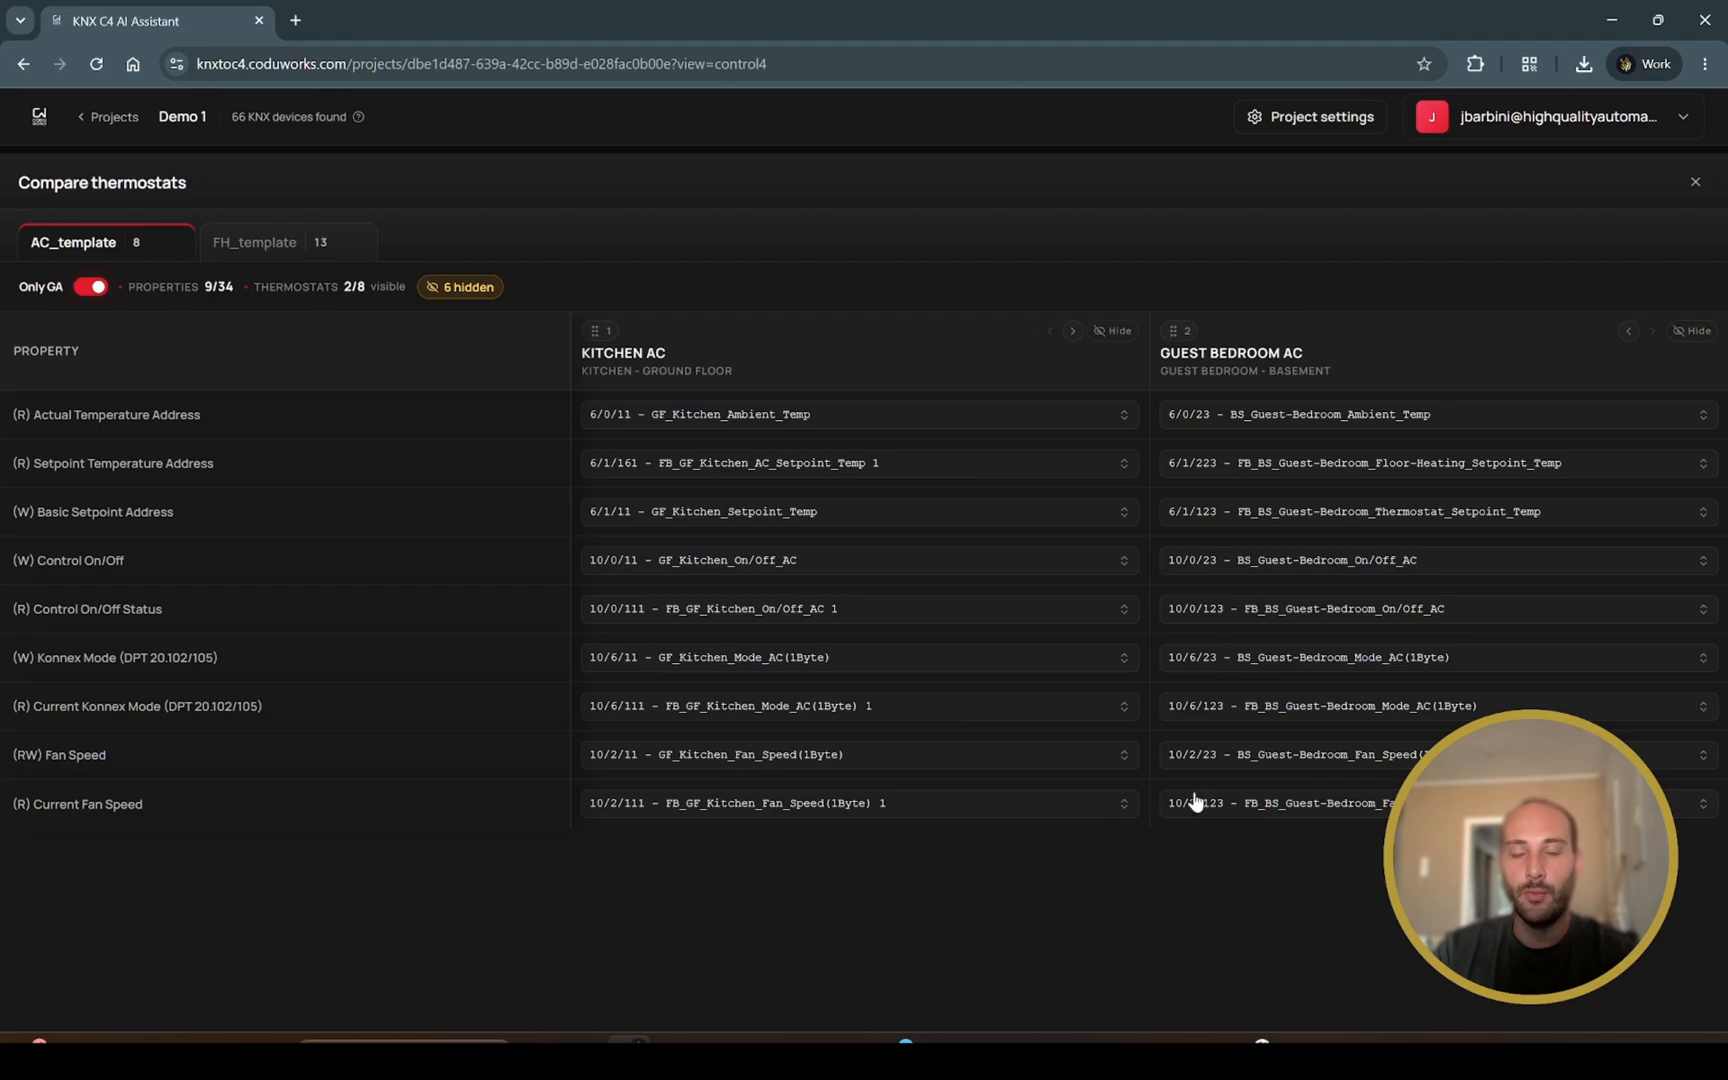
click(88, 288)
Step: Compare the FH_template thermostats, limiting the view to group address properties, and return to the Control4 project diagram
click(264, 258)
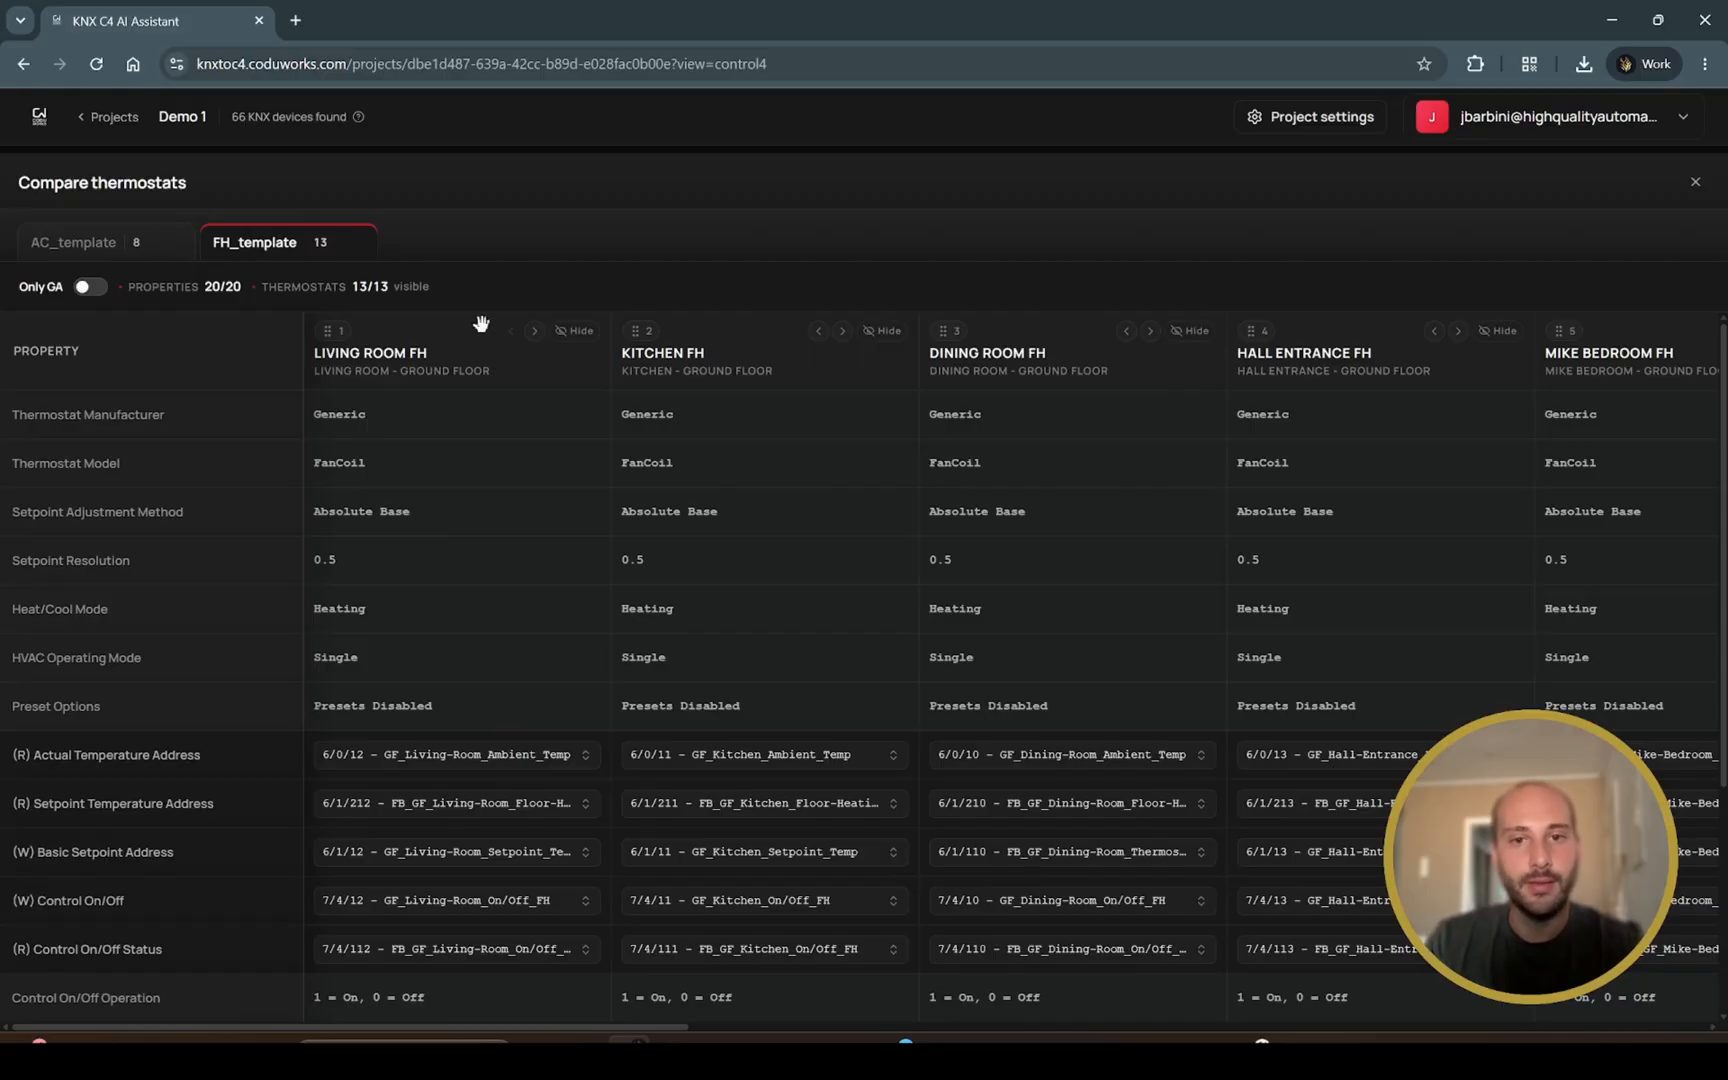
drag(418, 1021, 382, 919)
click(83, 290)
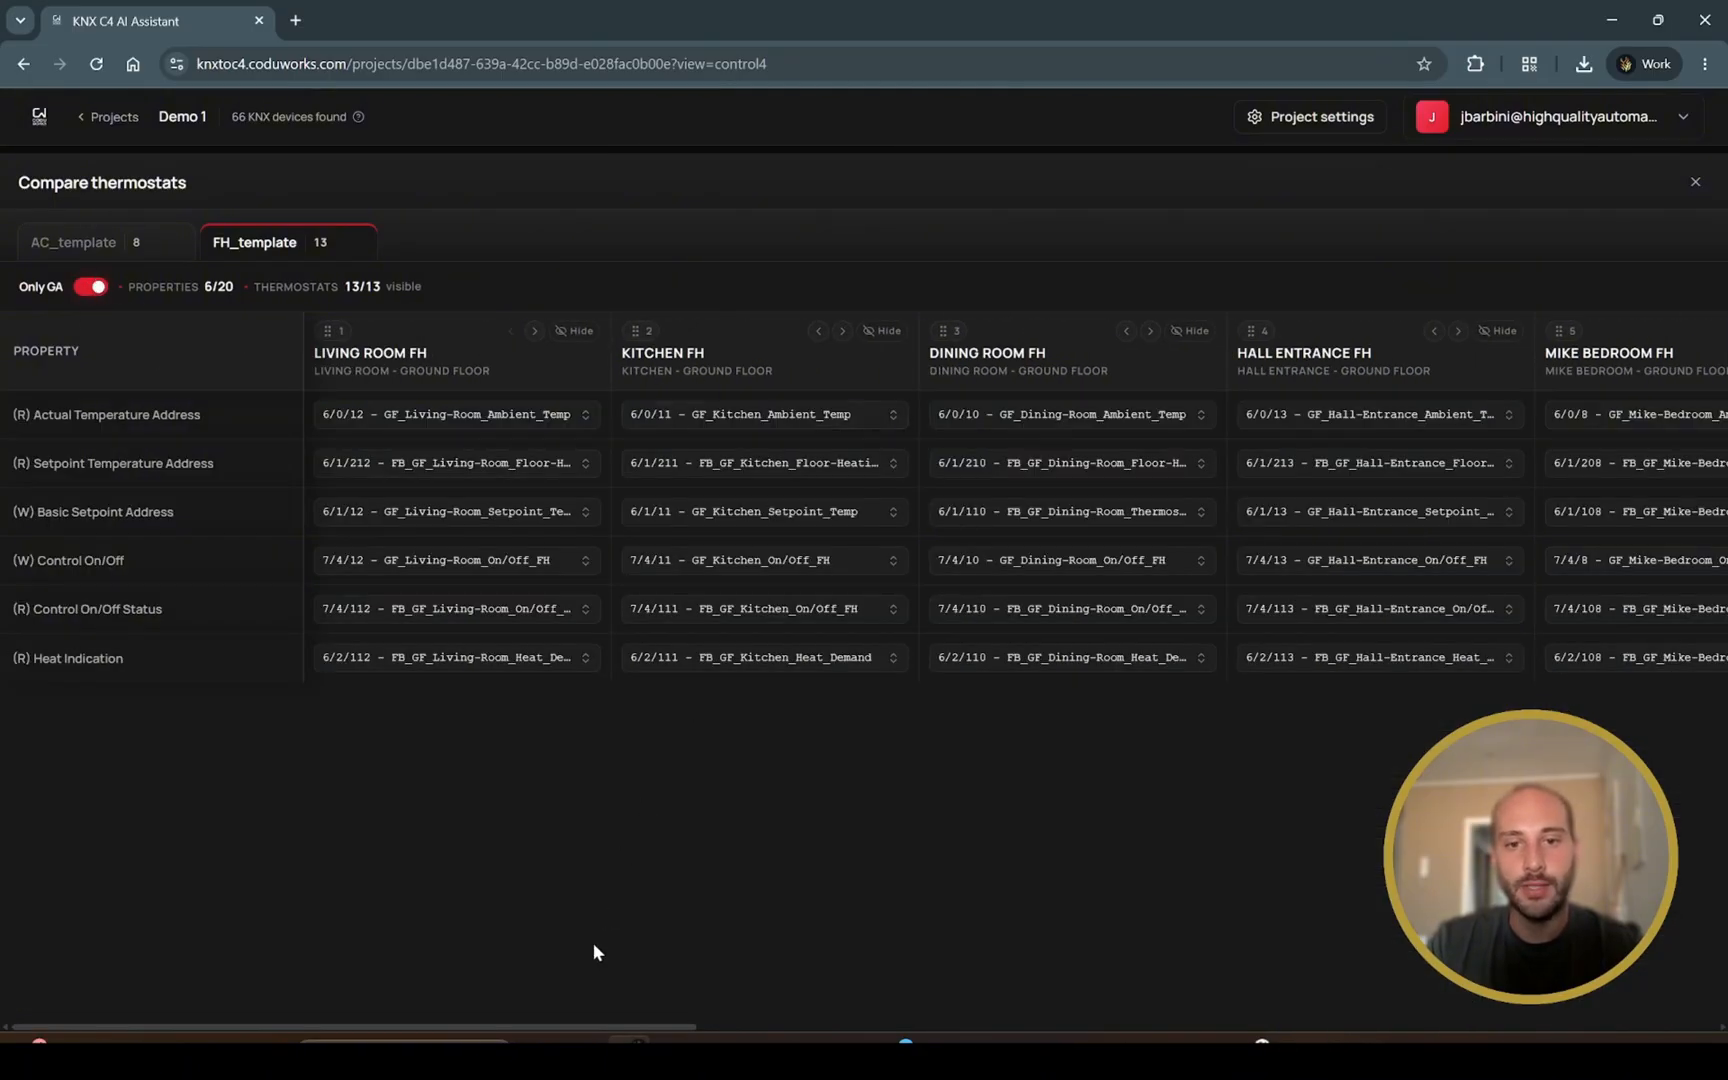
mouse_move(571, 1022)
mouse_down()
mouse_move(721, 1026)
mouse_move(544, 1022)
mouse_move(588, 1016)
mouse_up()
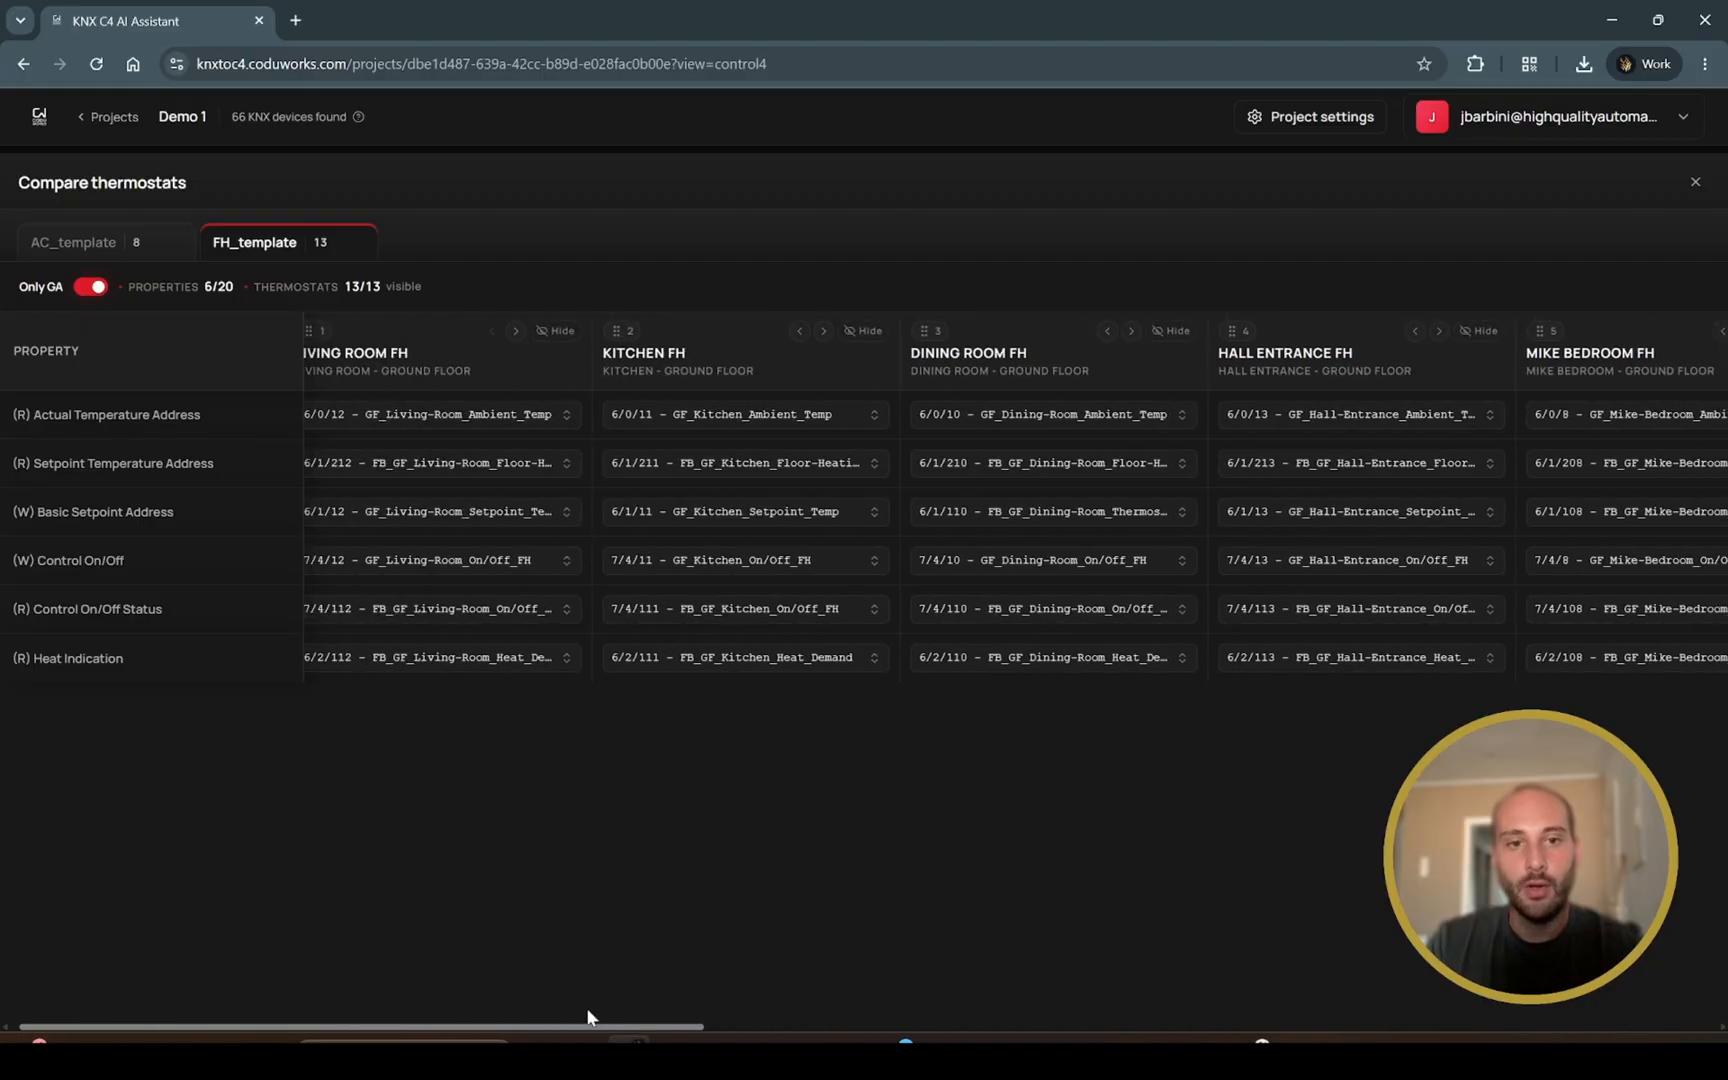
key(Escape)
drag(453, 587, 485, 572)
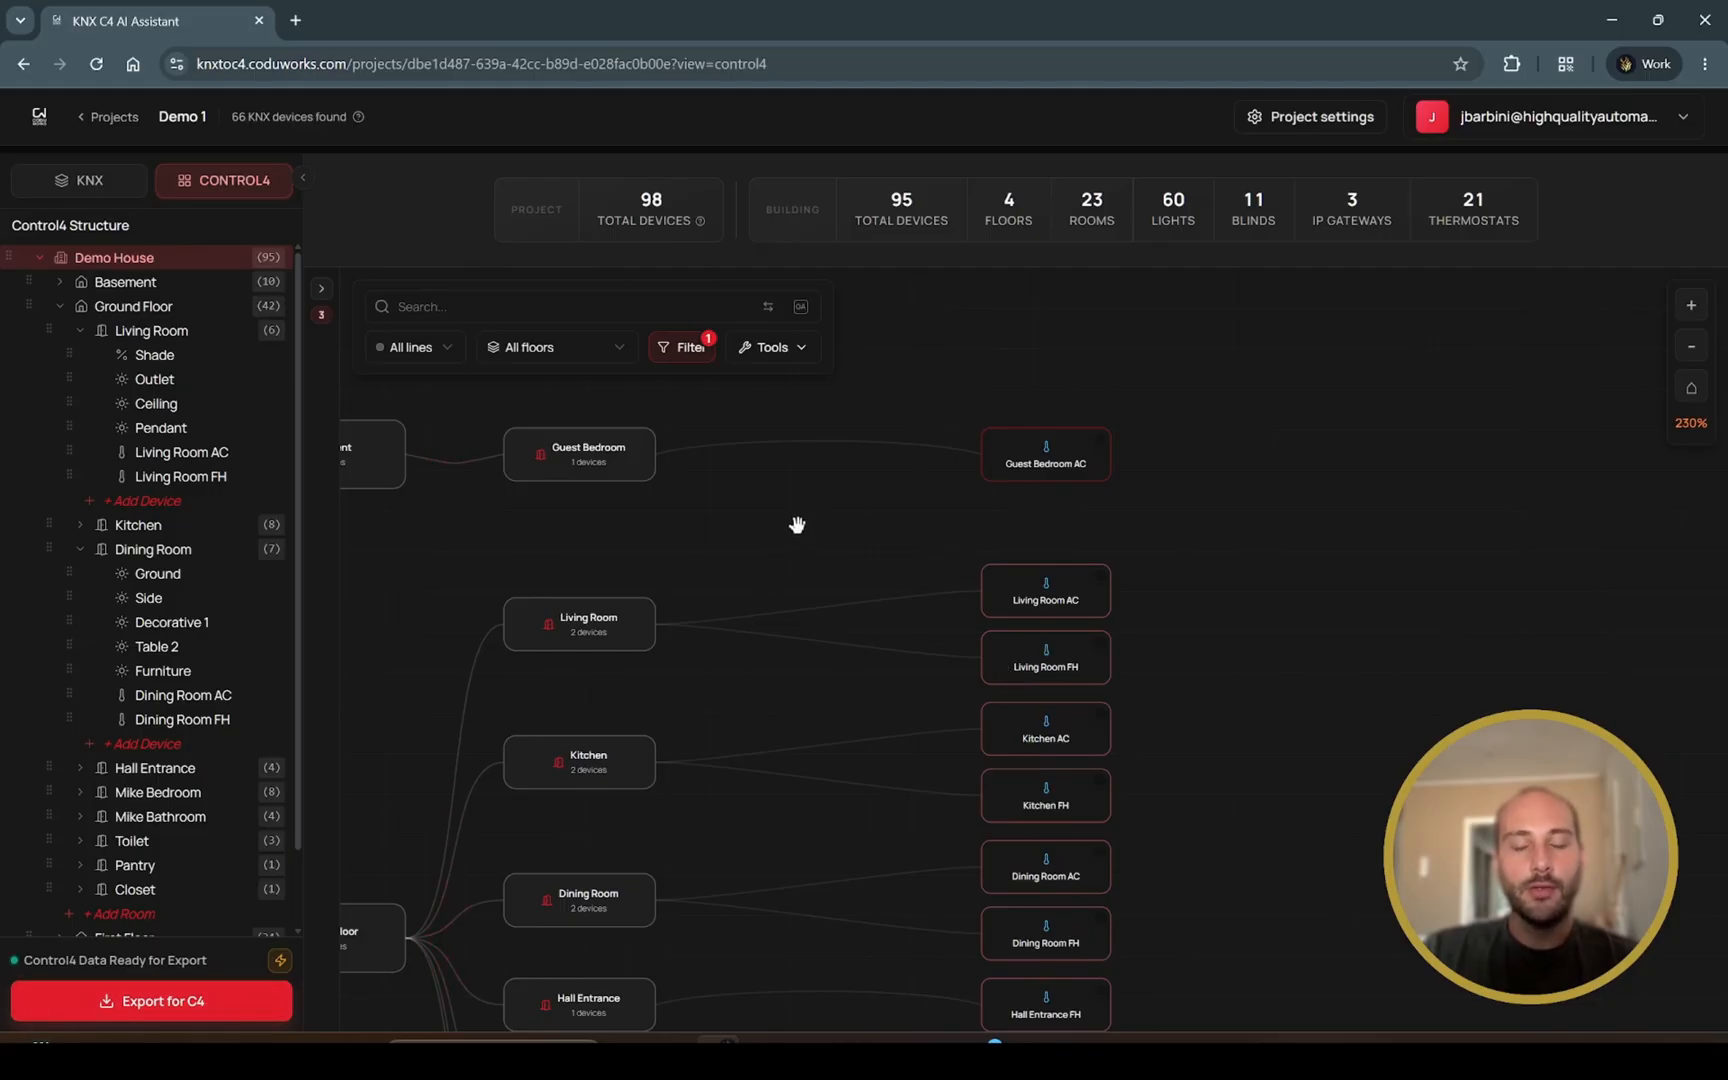
drag(768, 537, 806, 528)
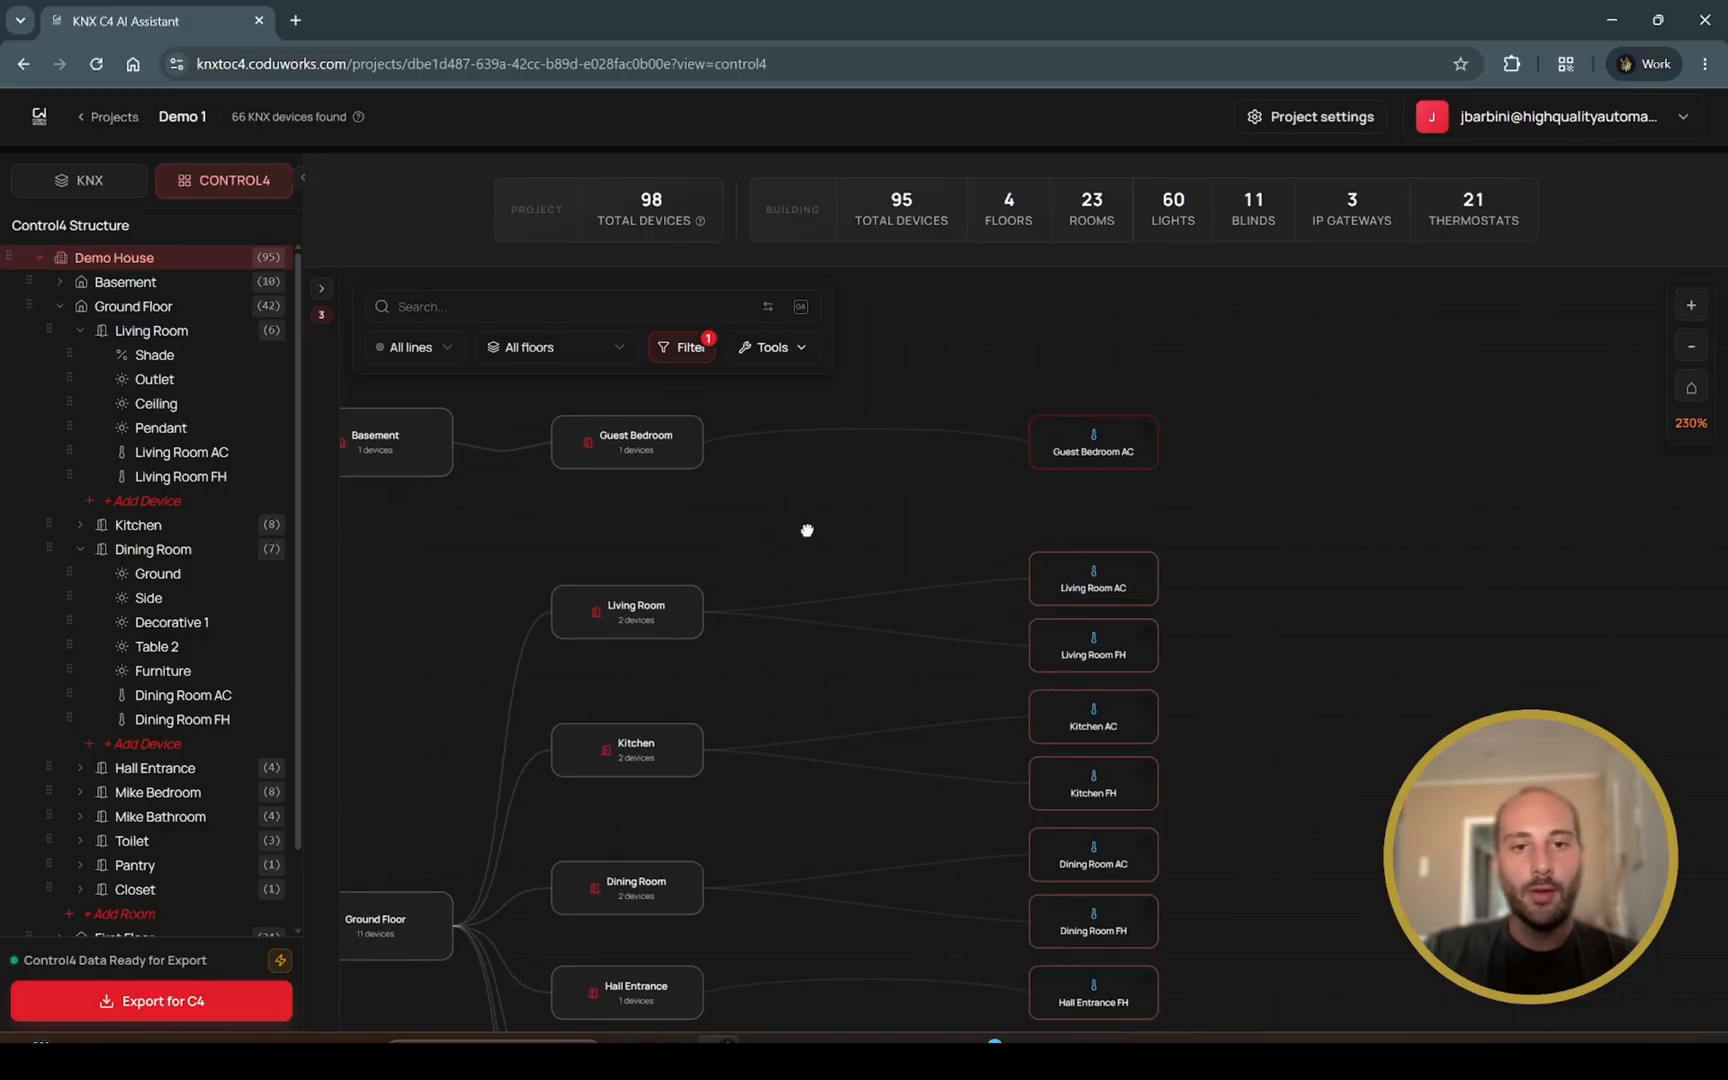
Step: Assign the trial license to the project and export it for Control4 without locating the unassigned devices
click(259, 1003)
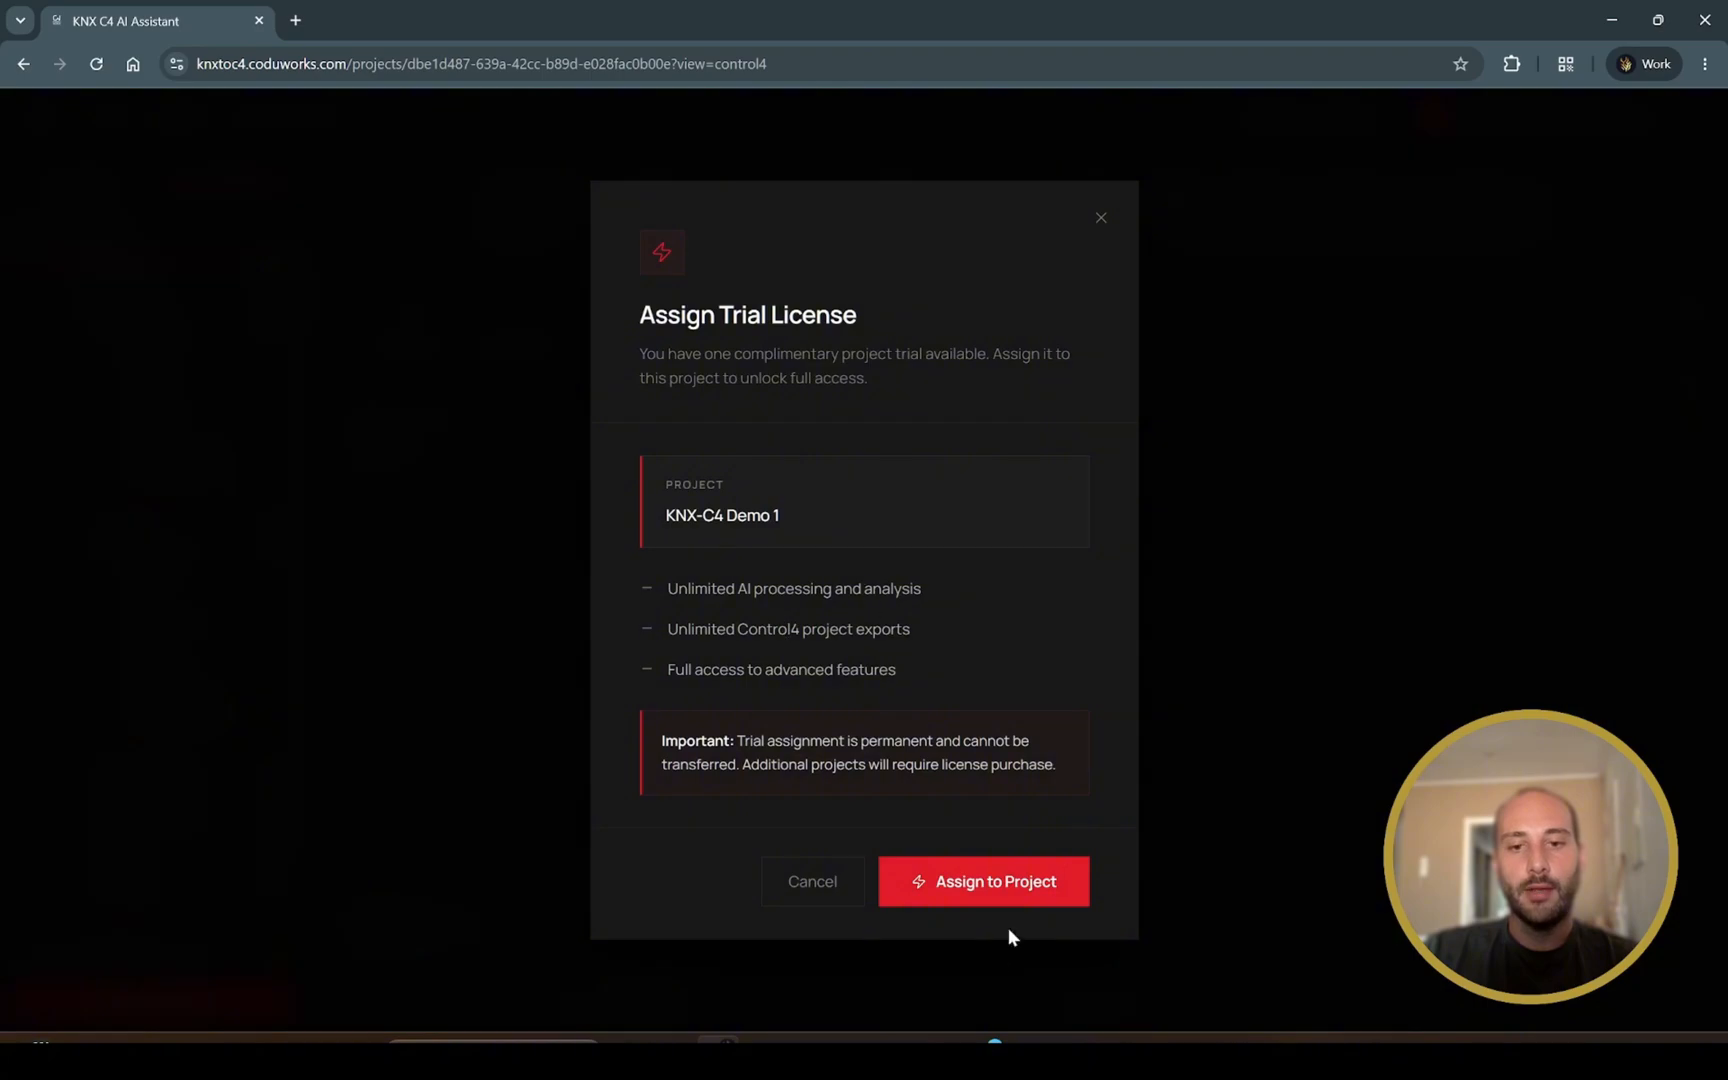
click(1010, 893)
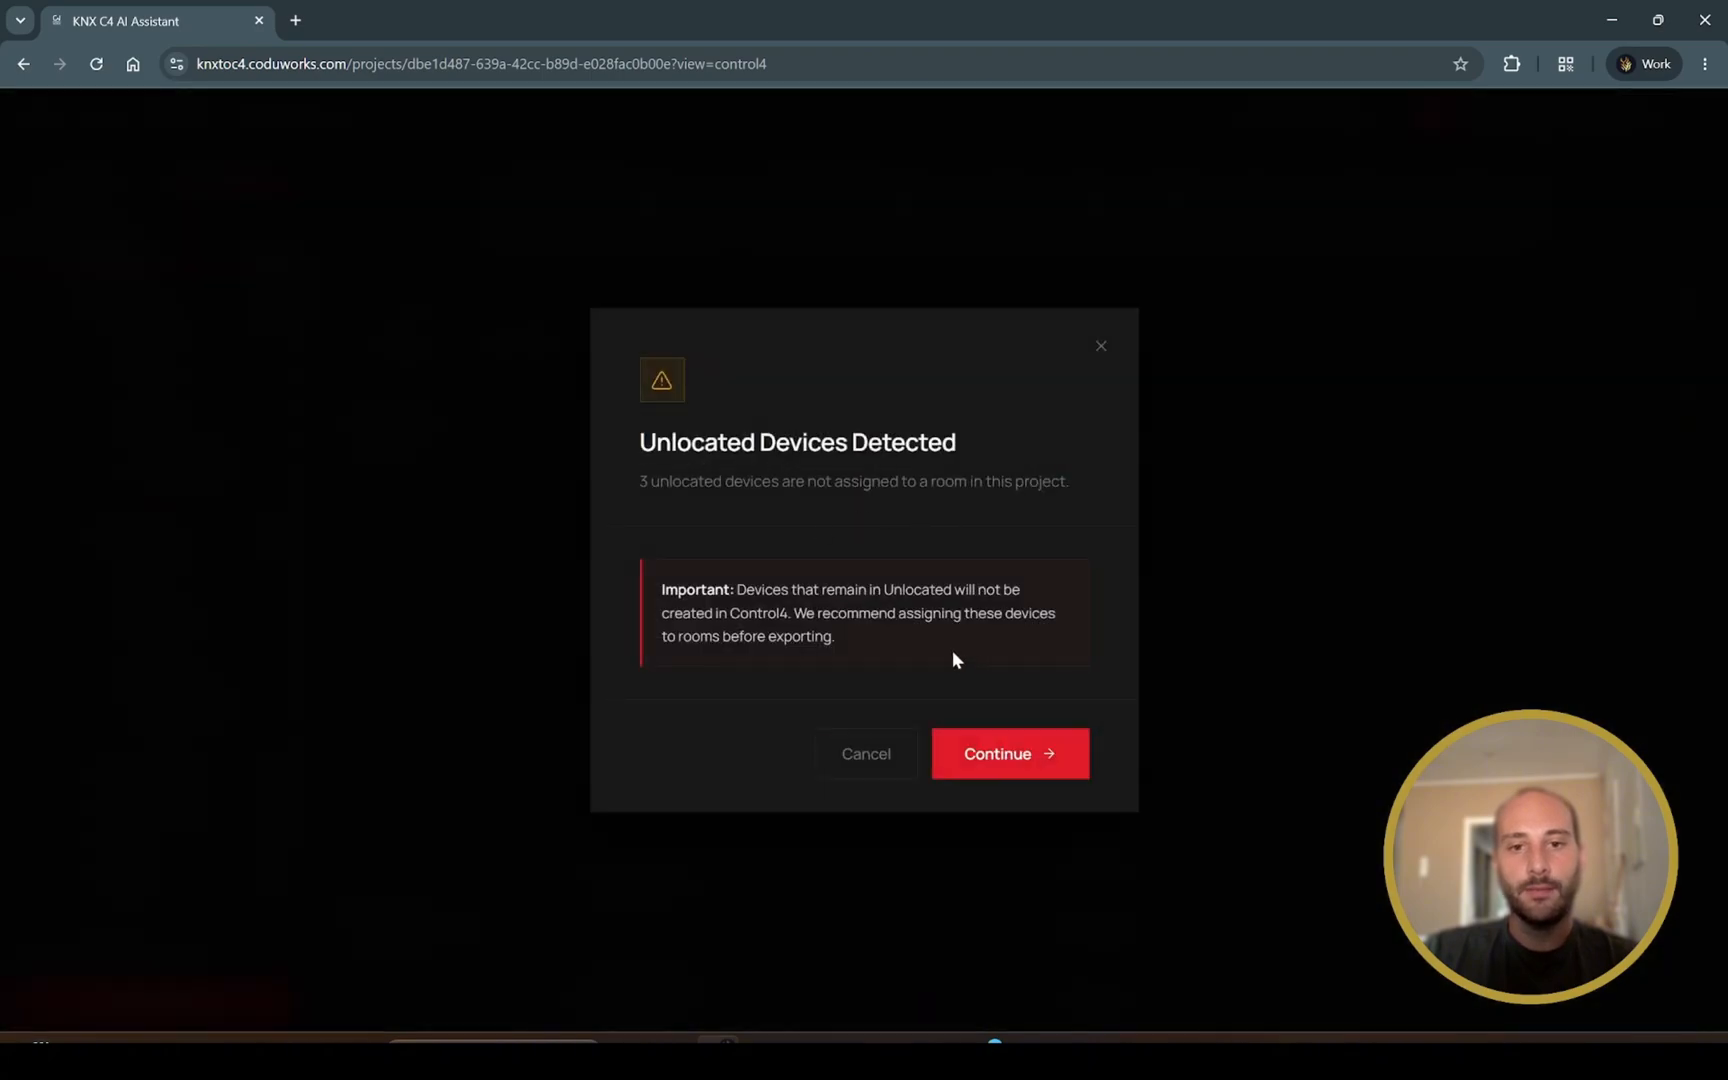
click(1003, 768)
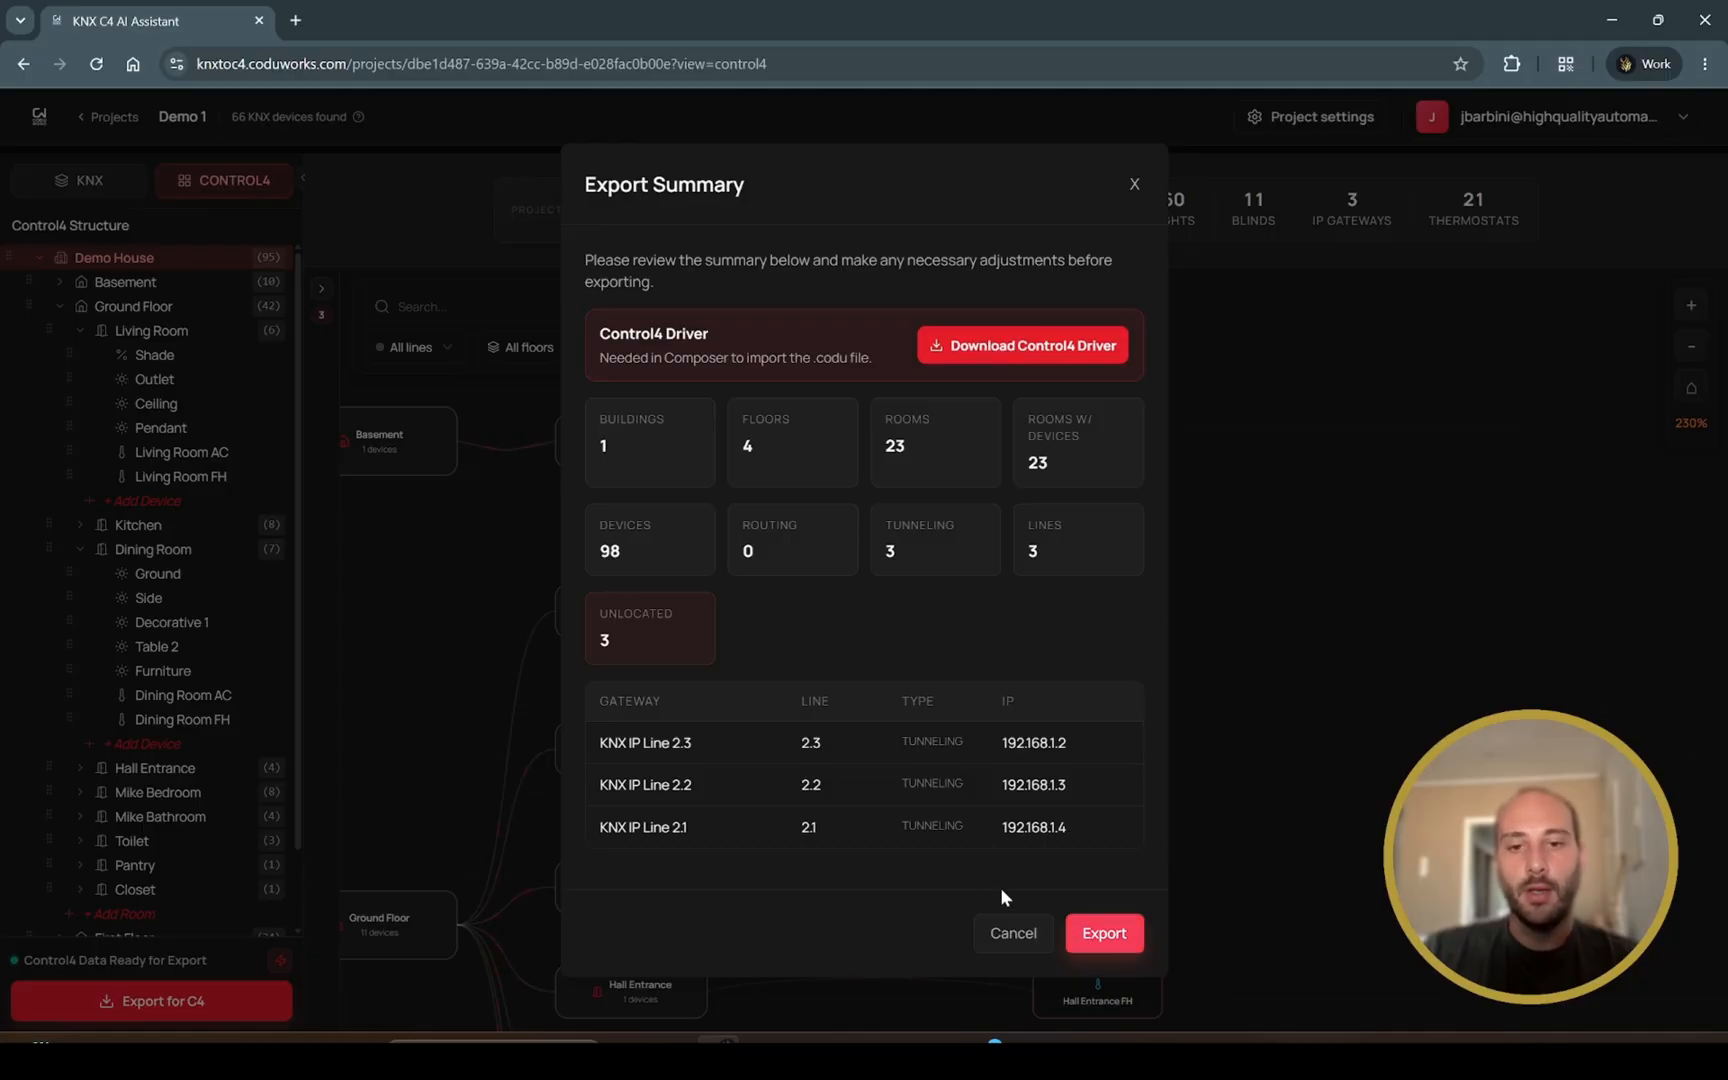
click(1117, 946)
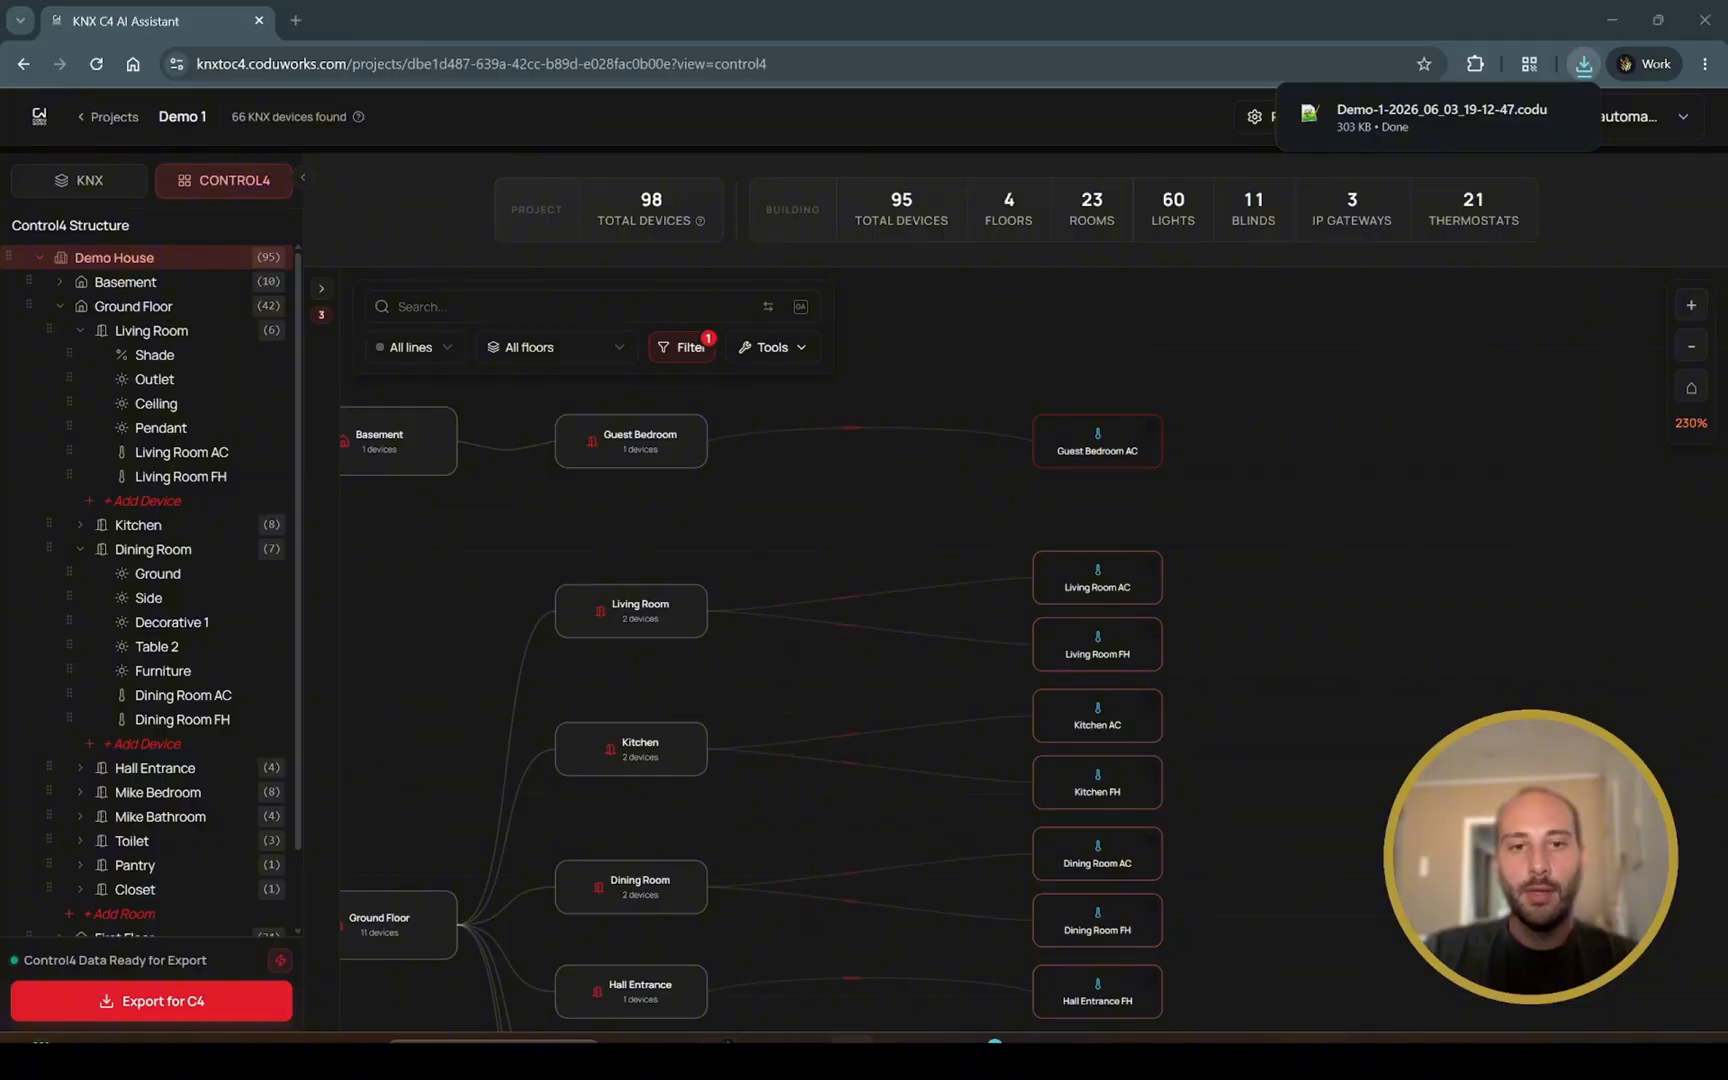
Step: Switch to Composer Pro and load Demo-1-2026_06_03_19-12-47.codu from Downloads into the KNX-C4 AI Assistant builder
click(852, 1040)
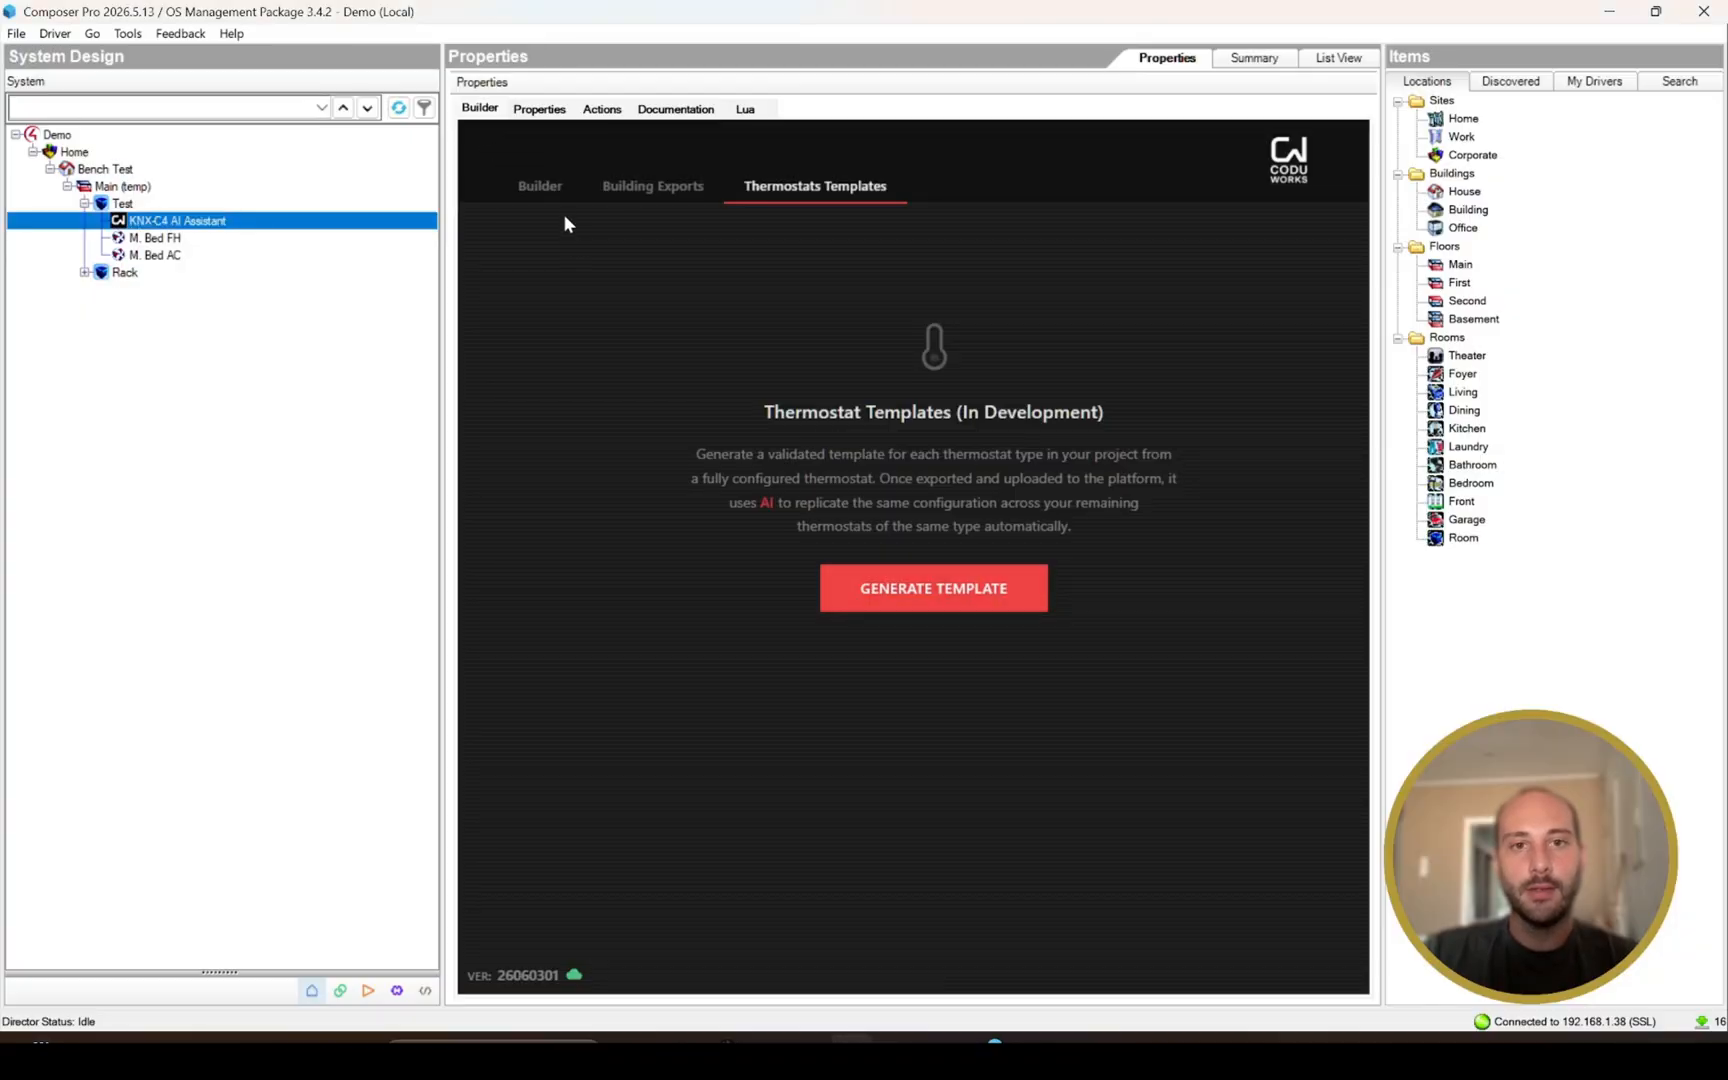
click(548, 188)
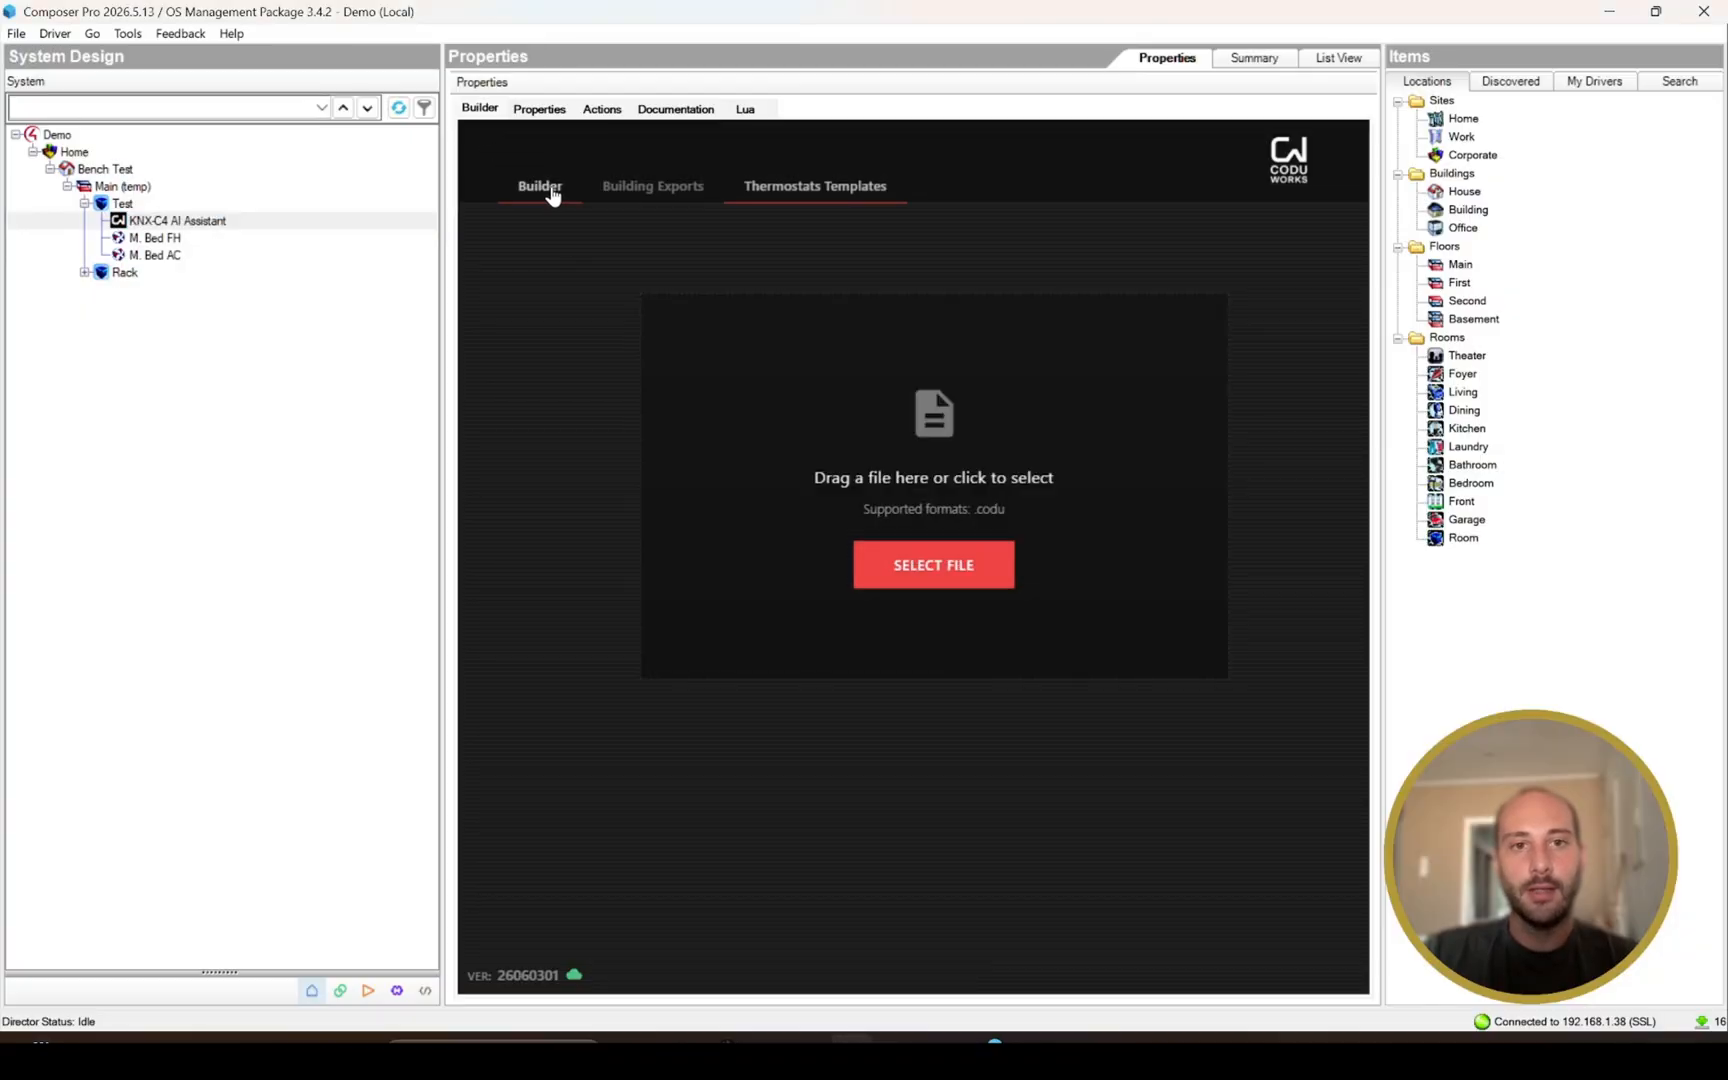
click(985, 566)
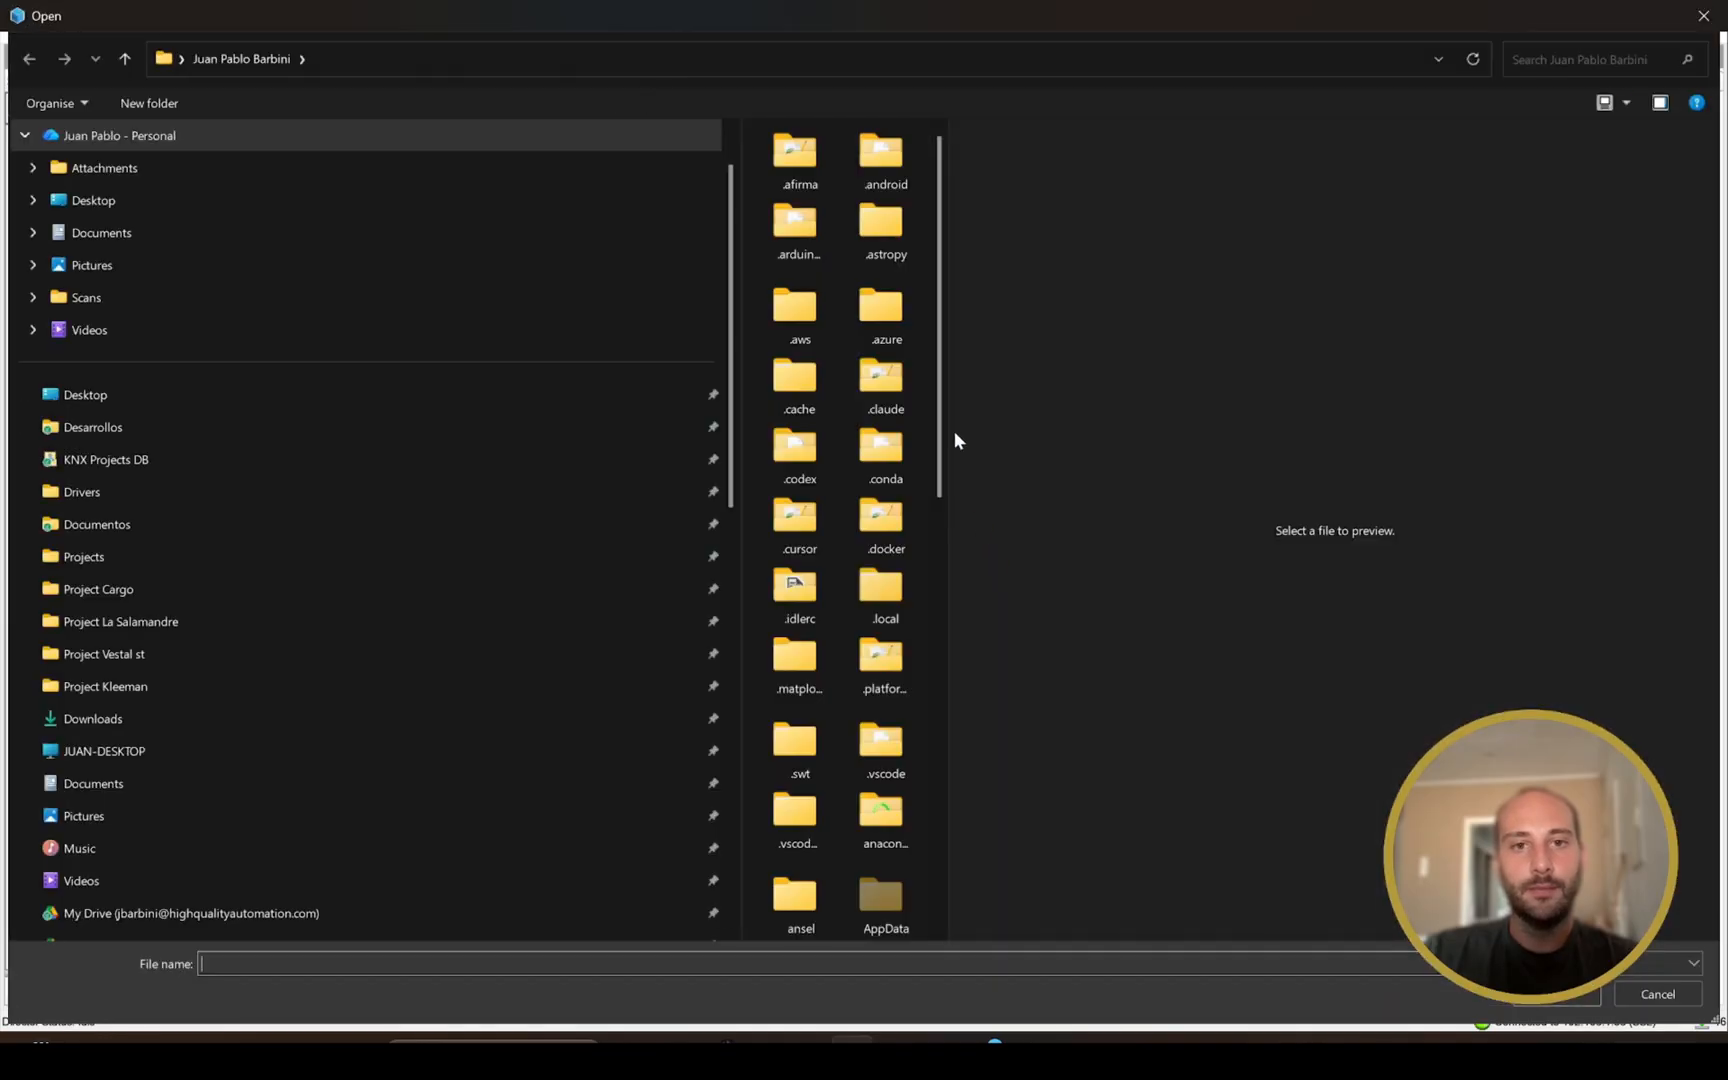
click(88, 718)
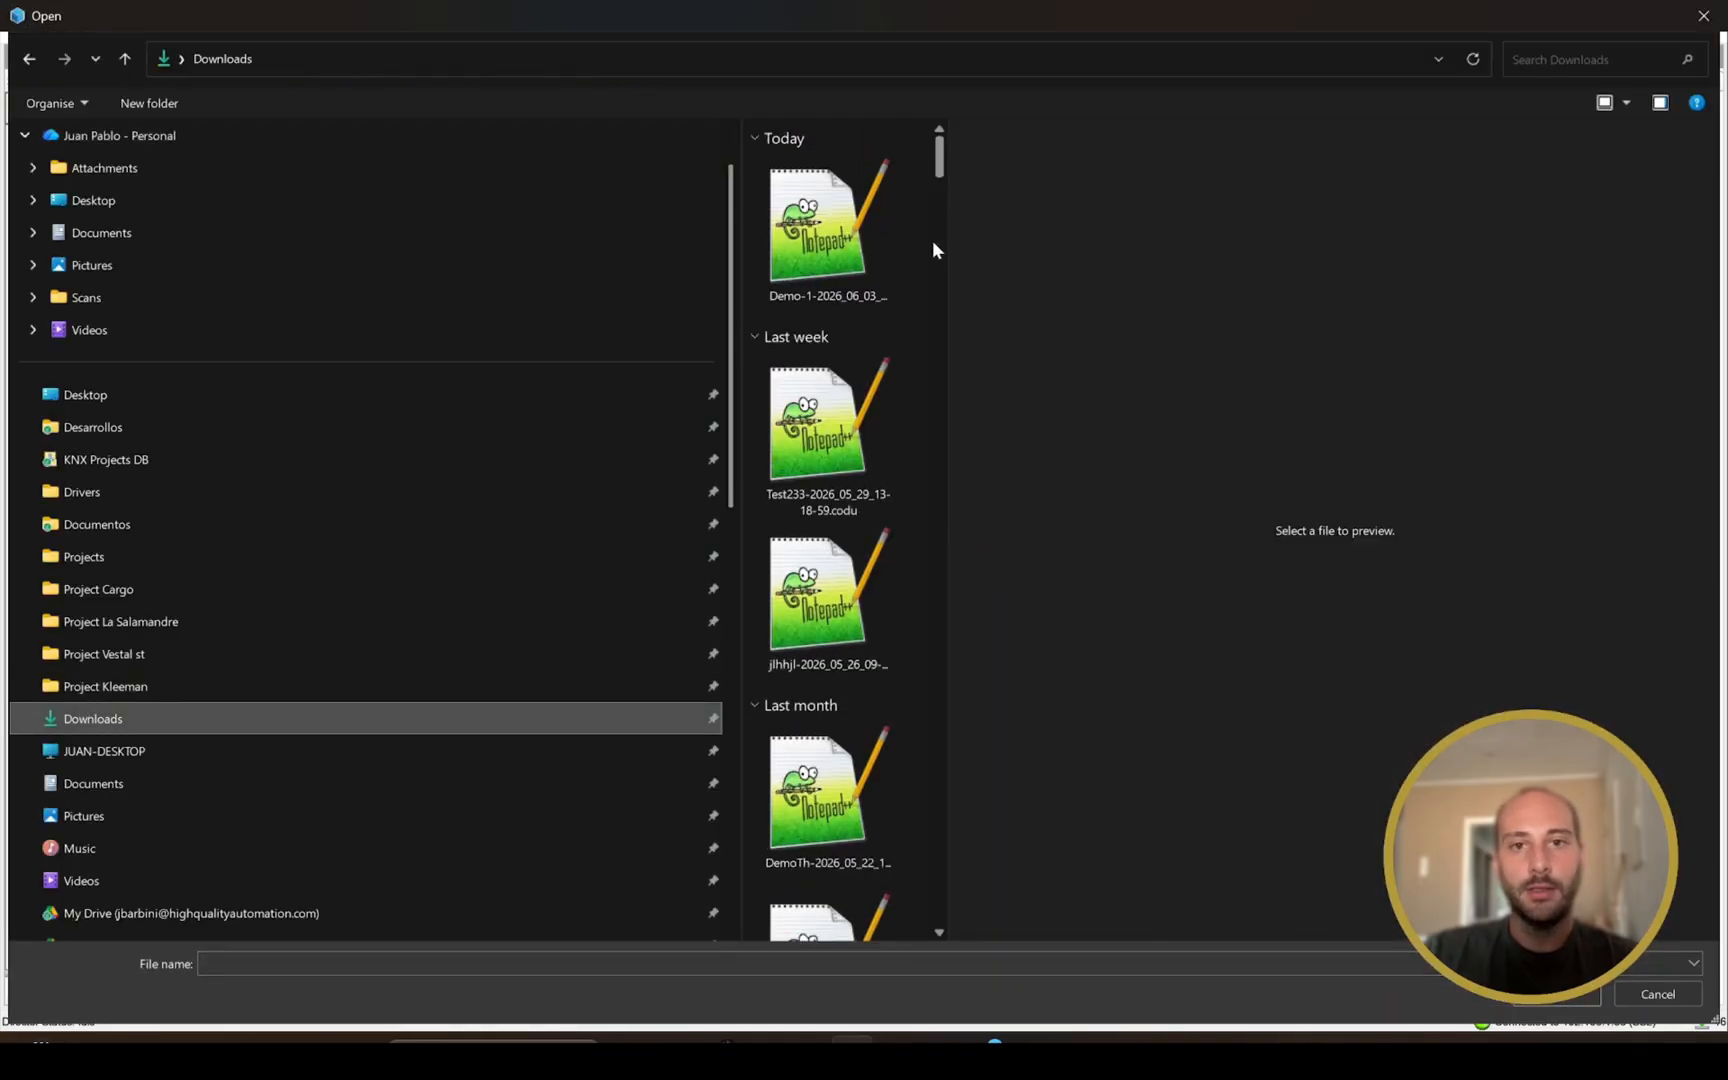
double_click(817, 225)
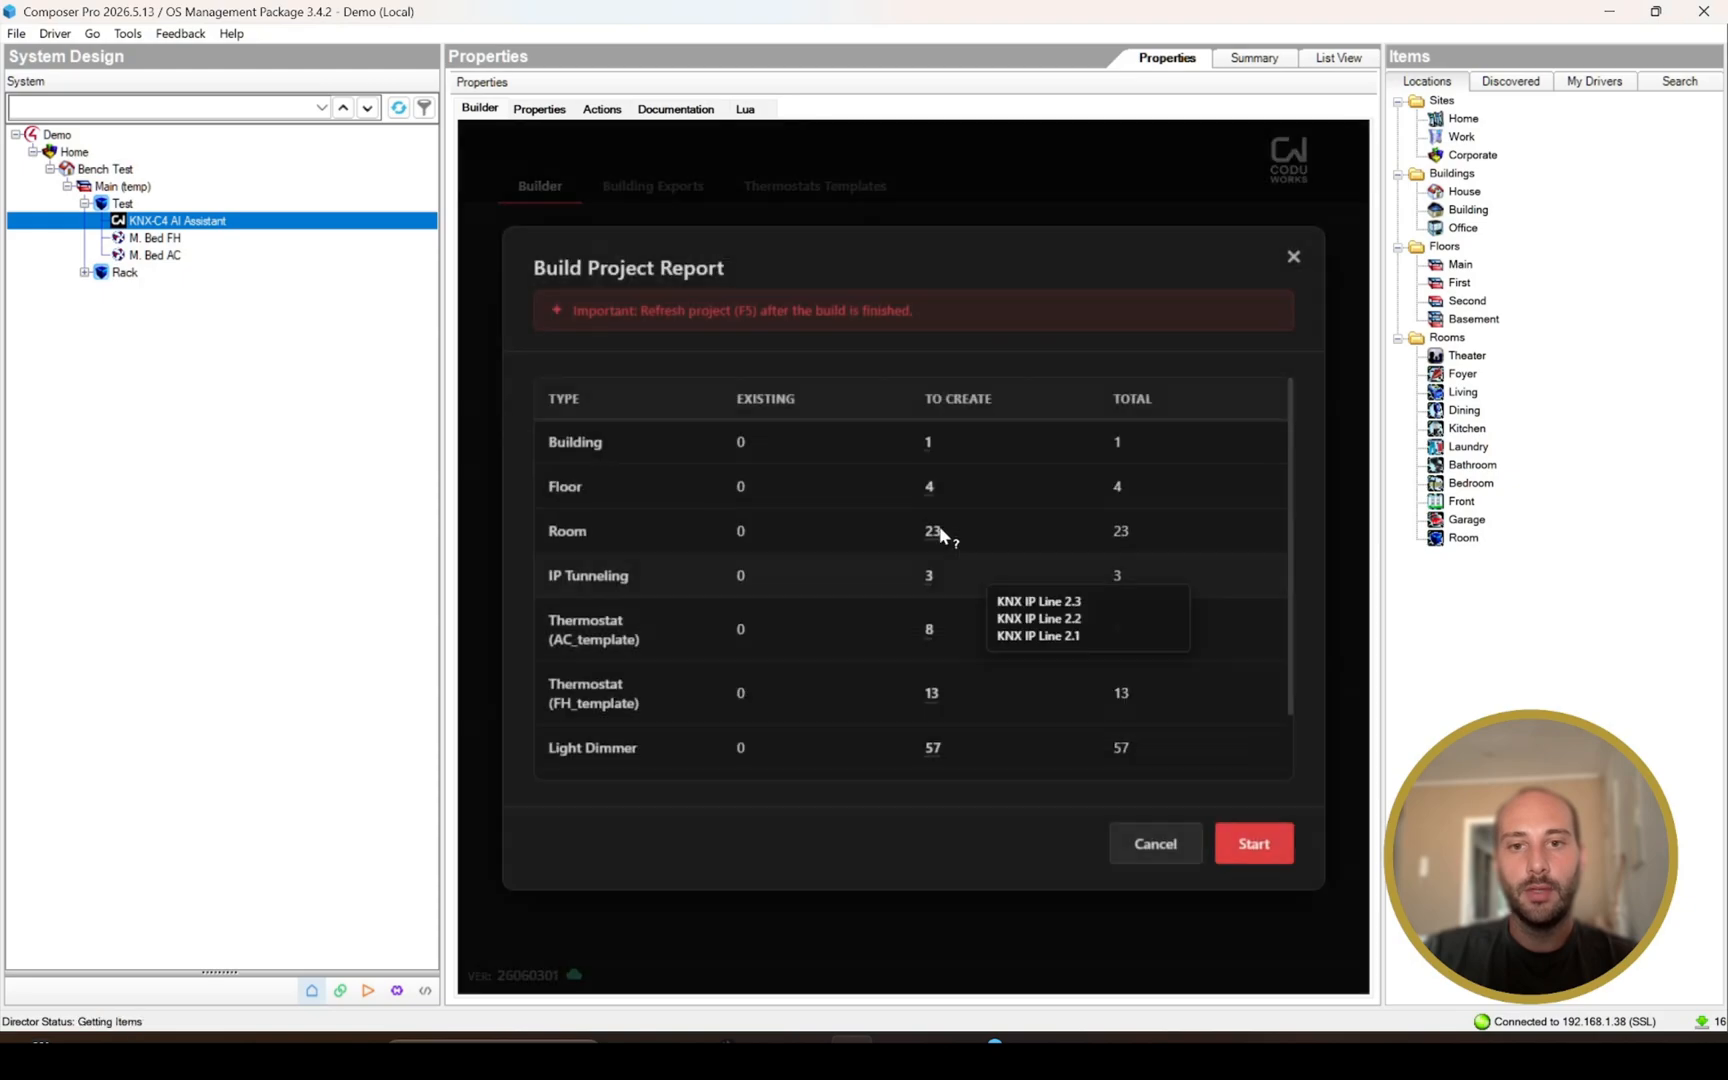
Step: Review the items to create in the Build Project Report, from building and rooms to blinds, and start the build
scroll(840, 480, down, 2)
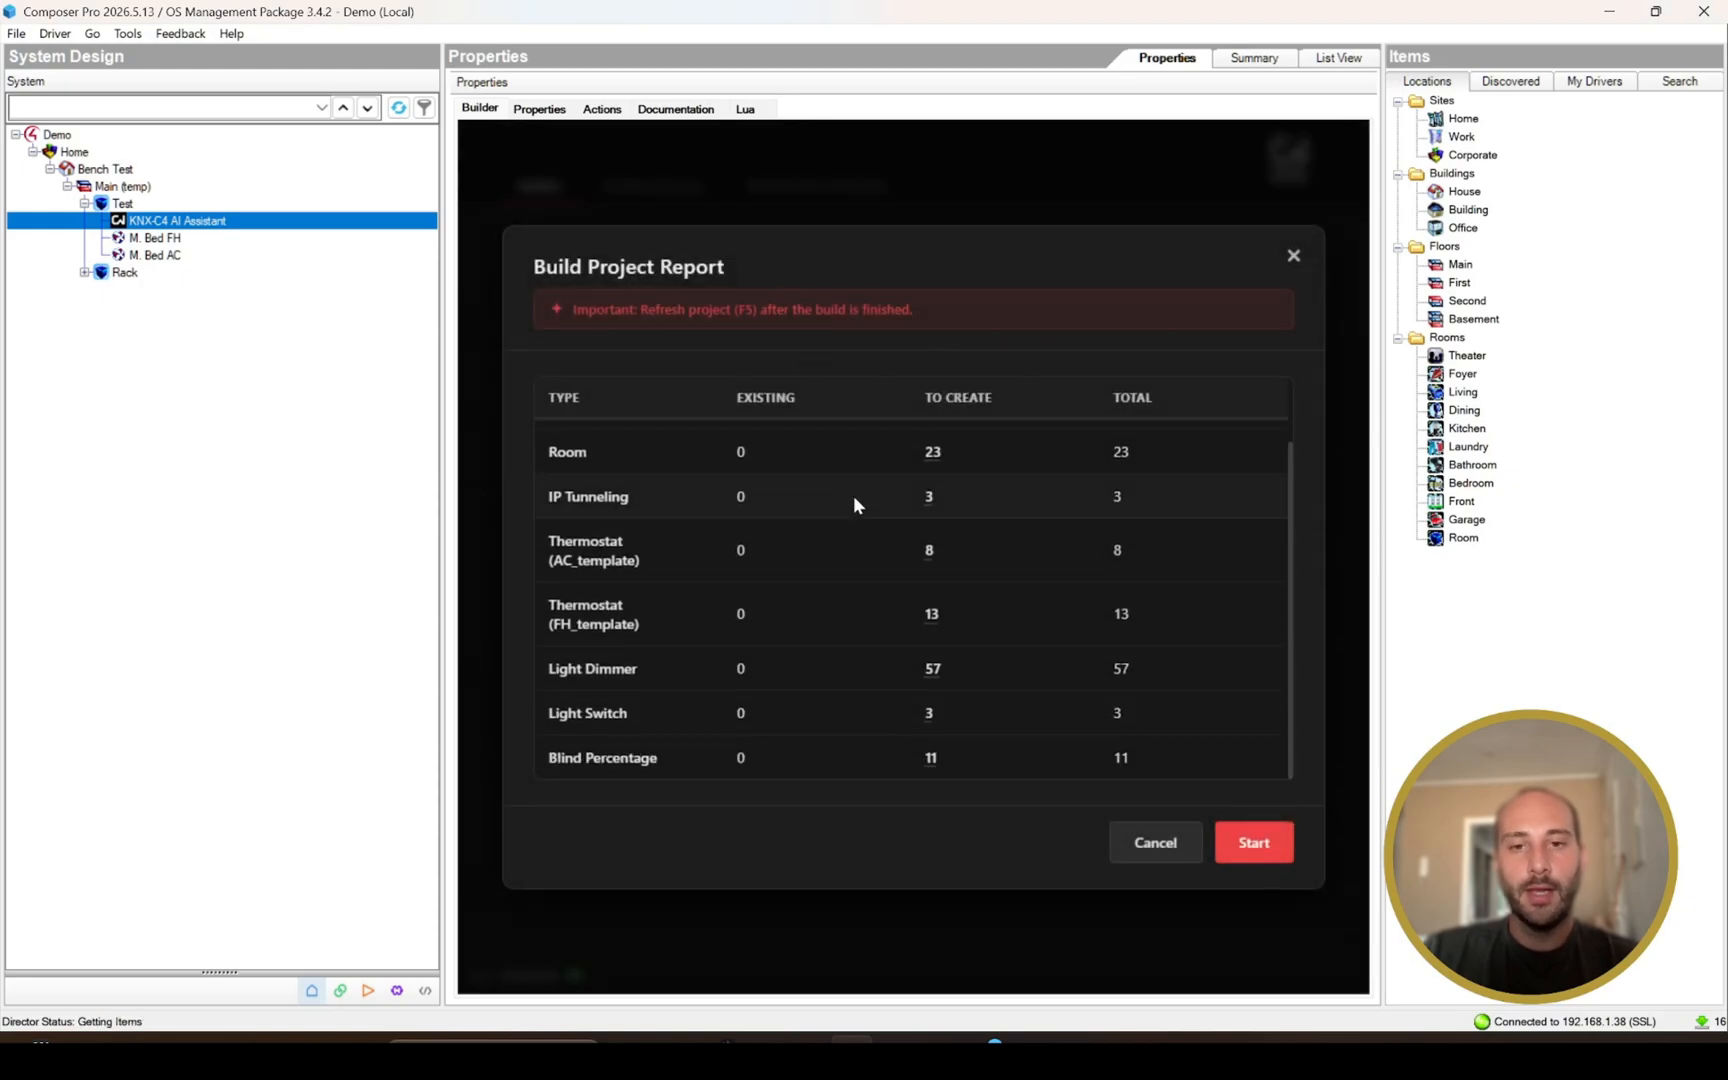
scroll(855, 500, up, 2)
mouse_move(950, 476)
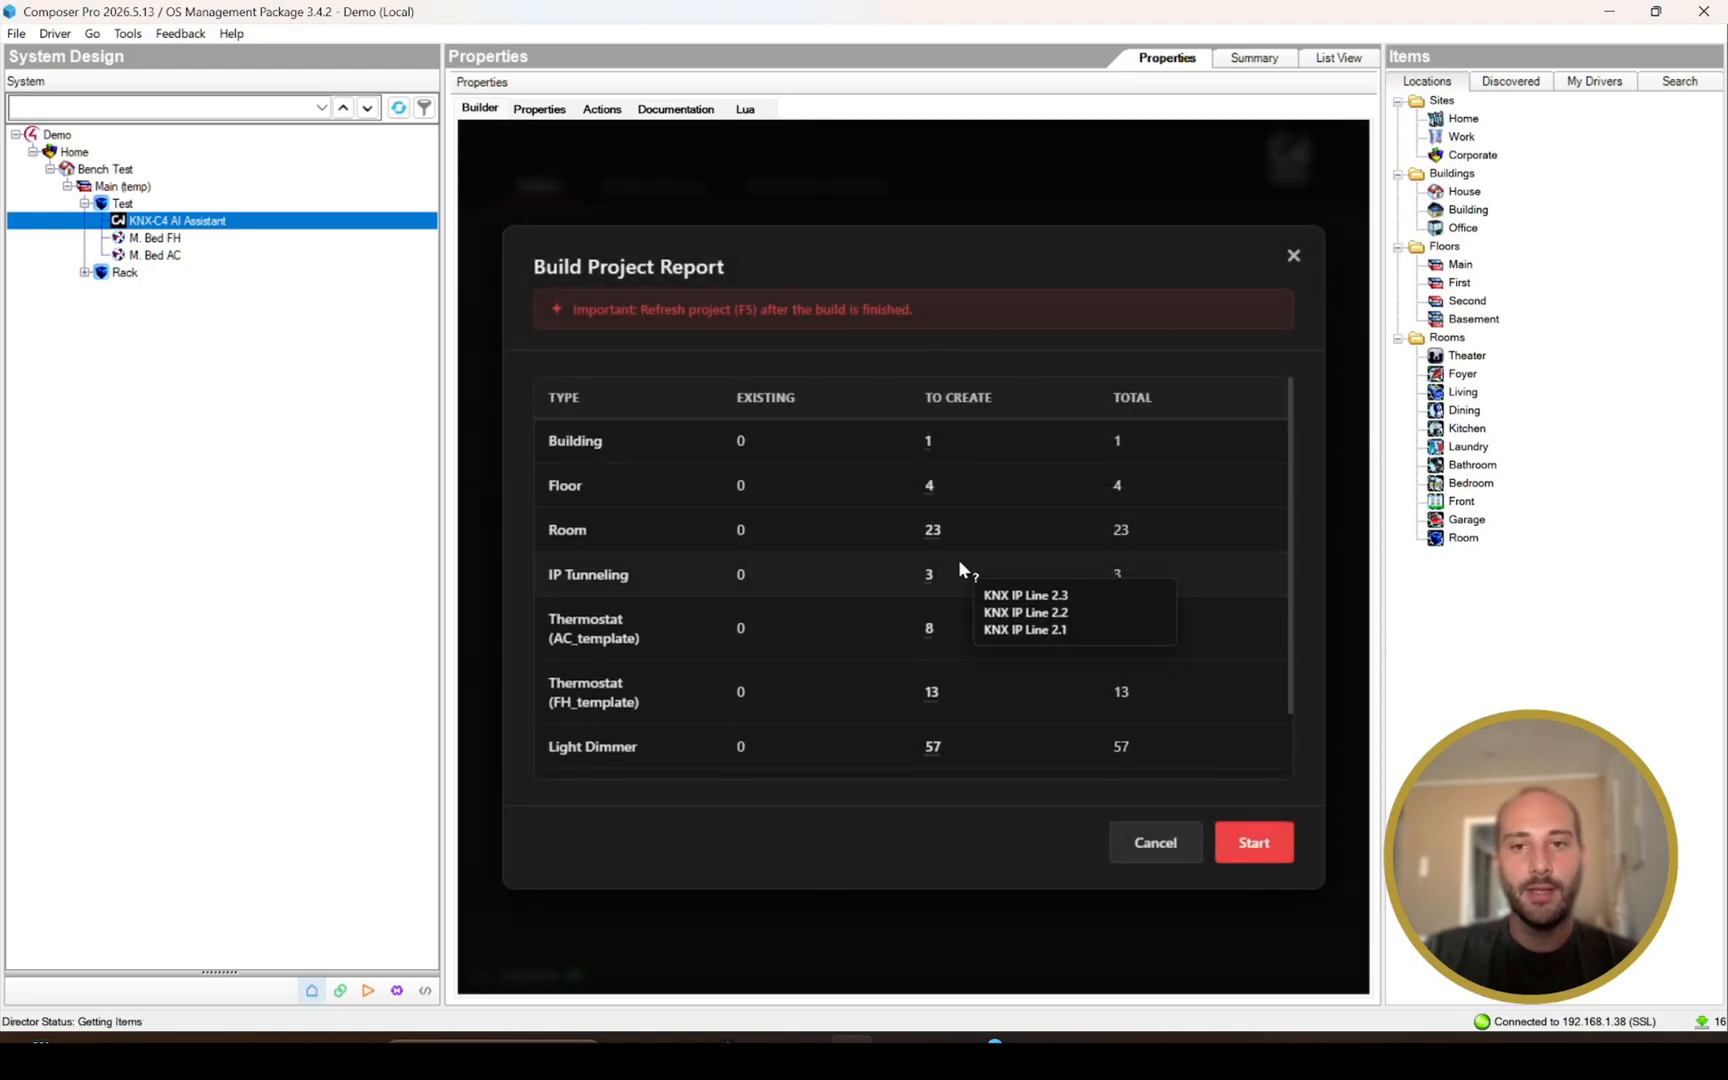
scroll(953, 599, down, 2)
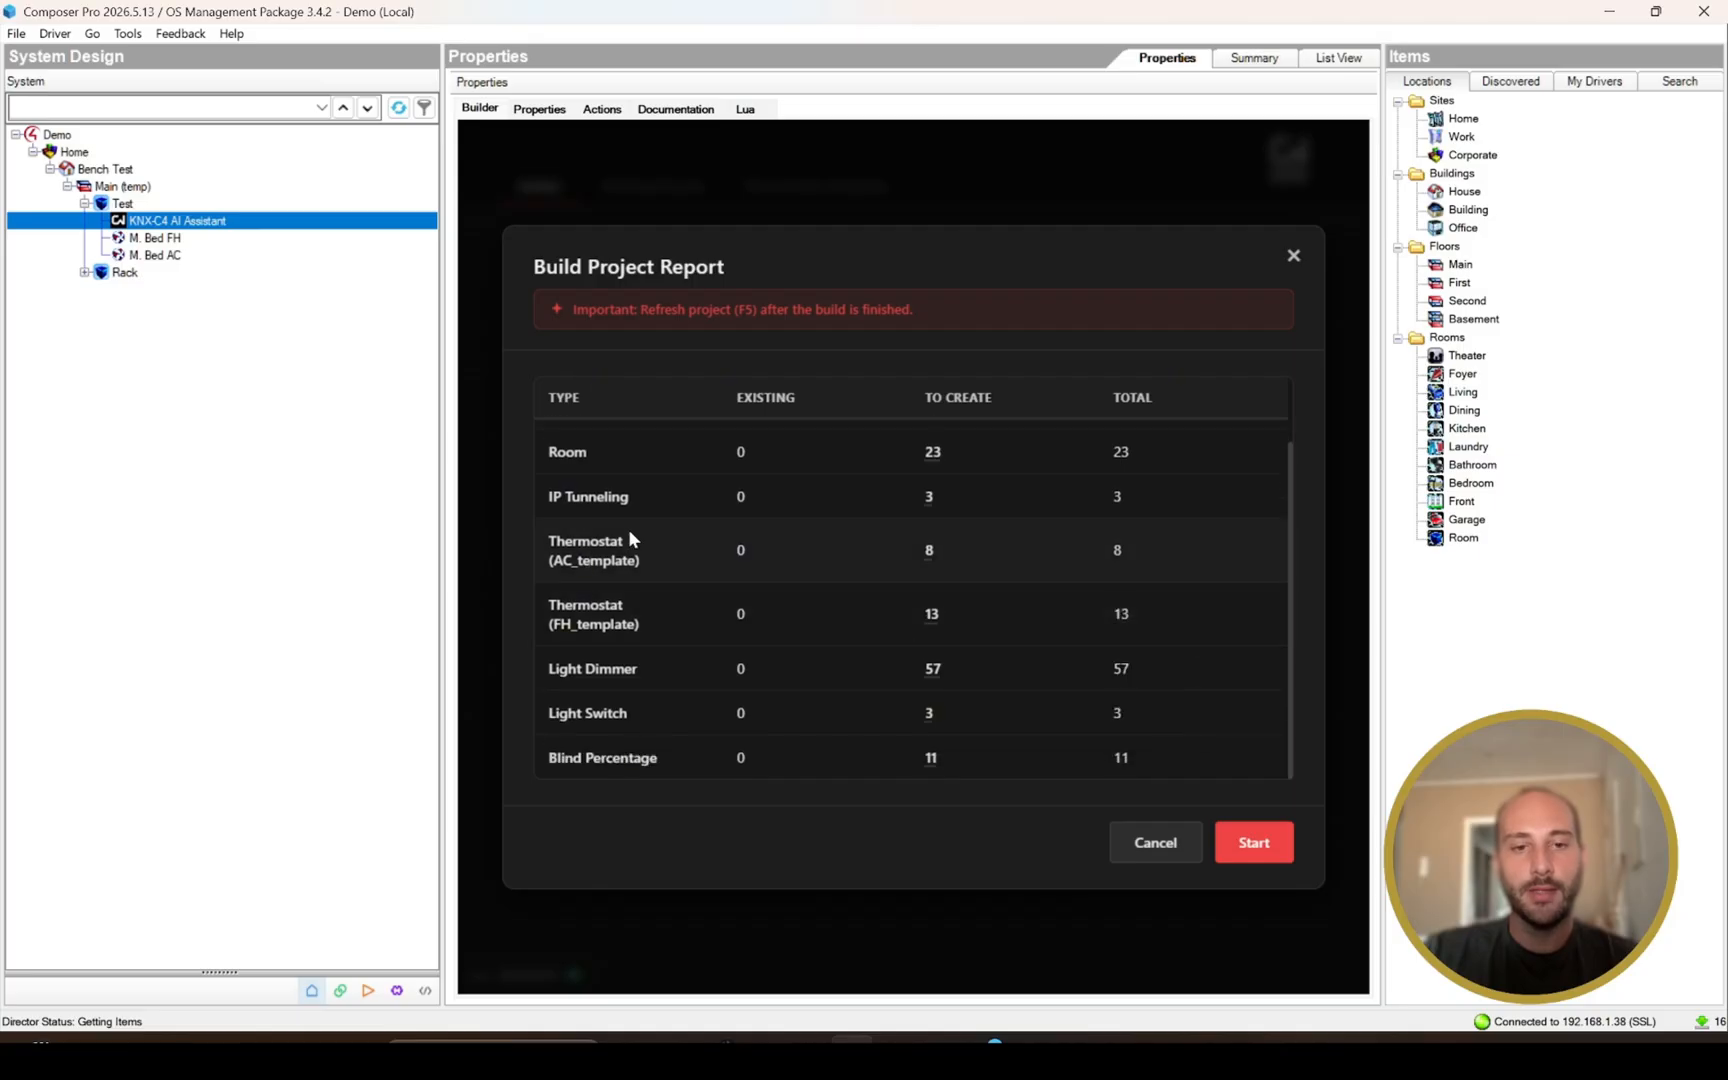
mouse_move(940, 556)
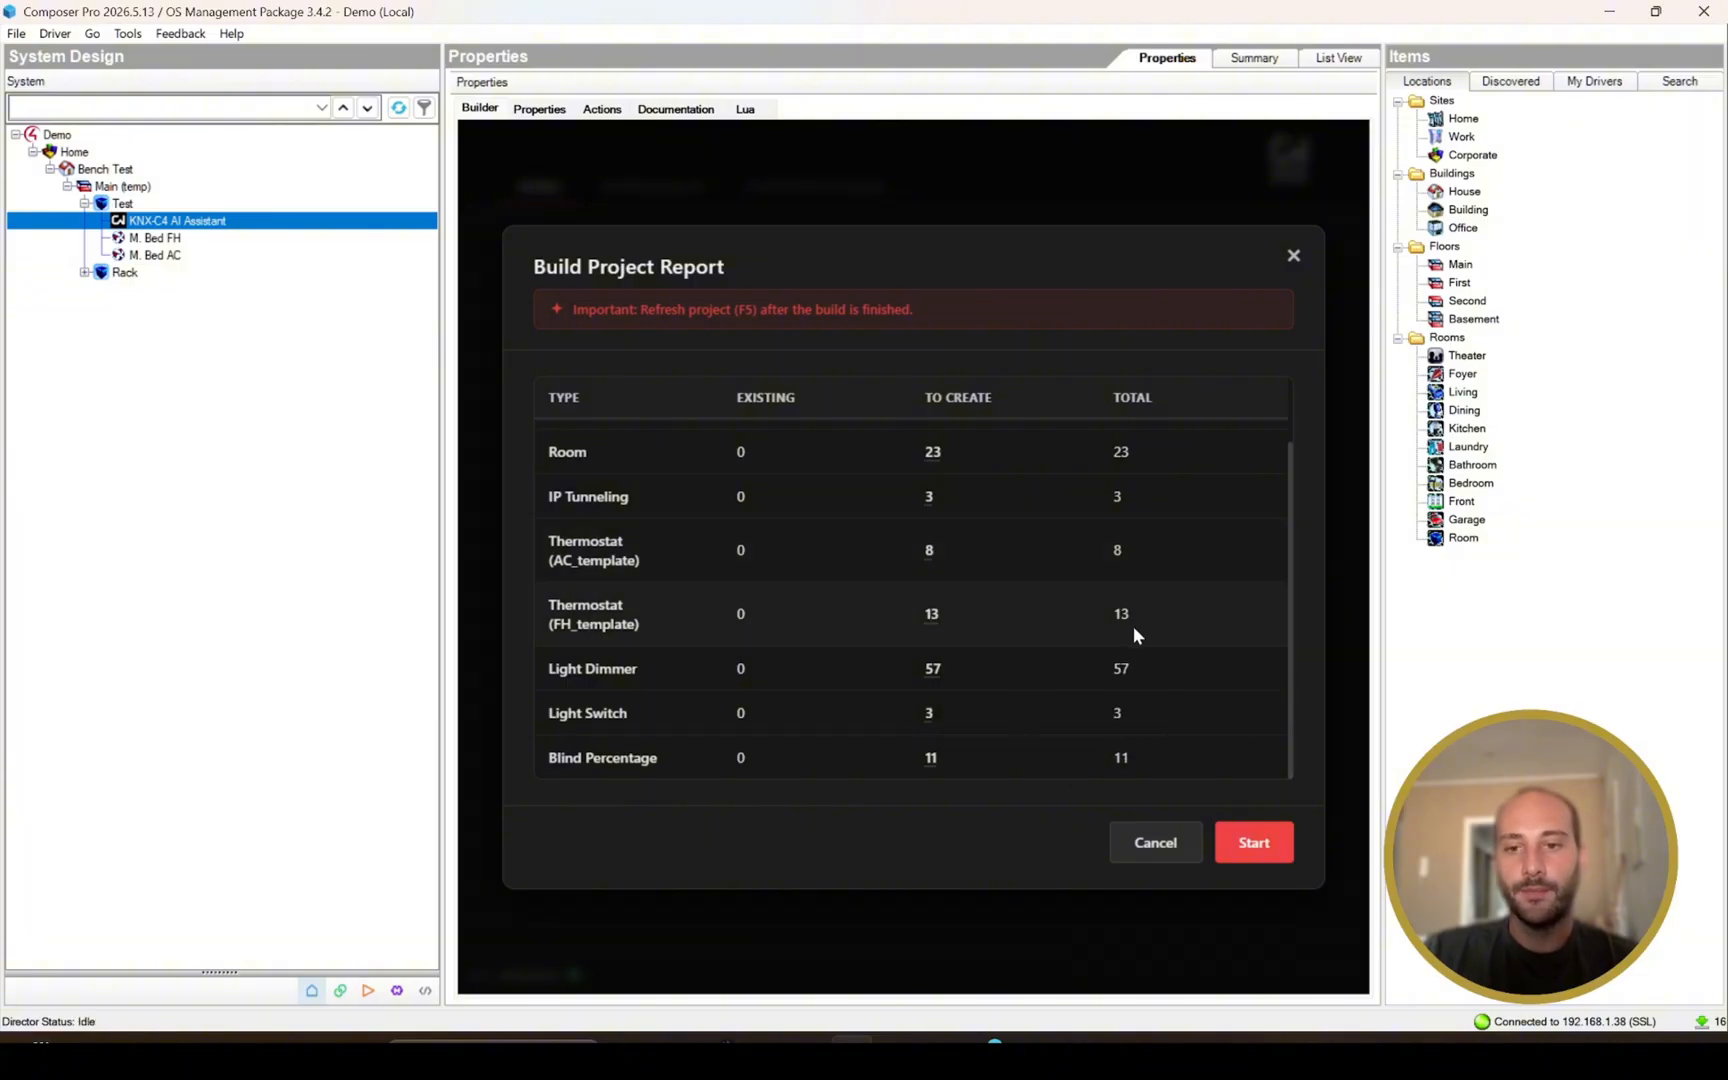
scroll(1099, 586, up, 2)
scroll(1099, 586, down, 2)
click(1252, 846)
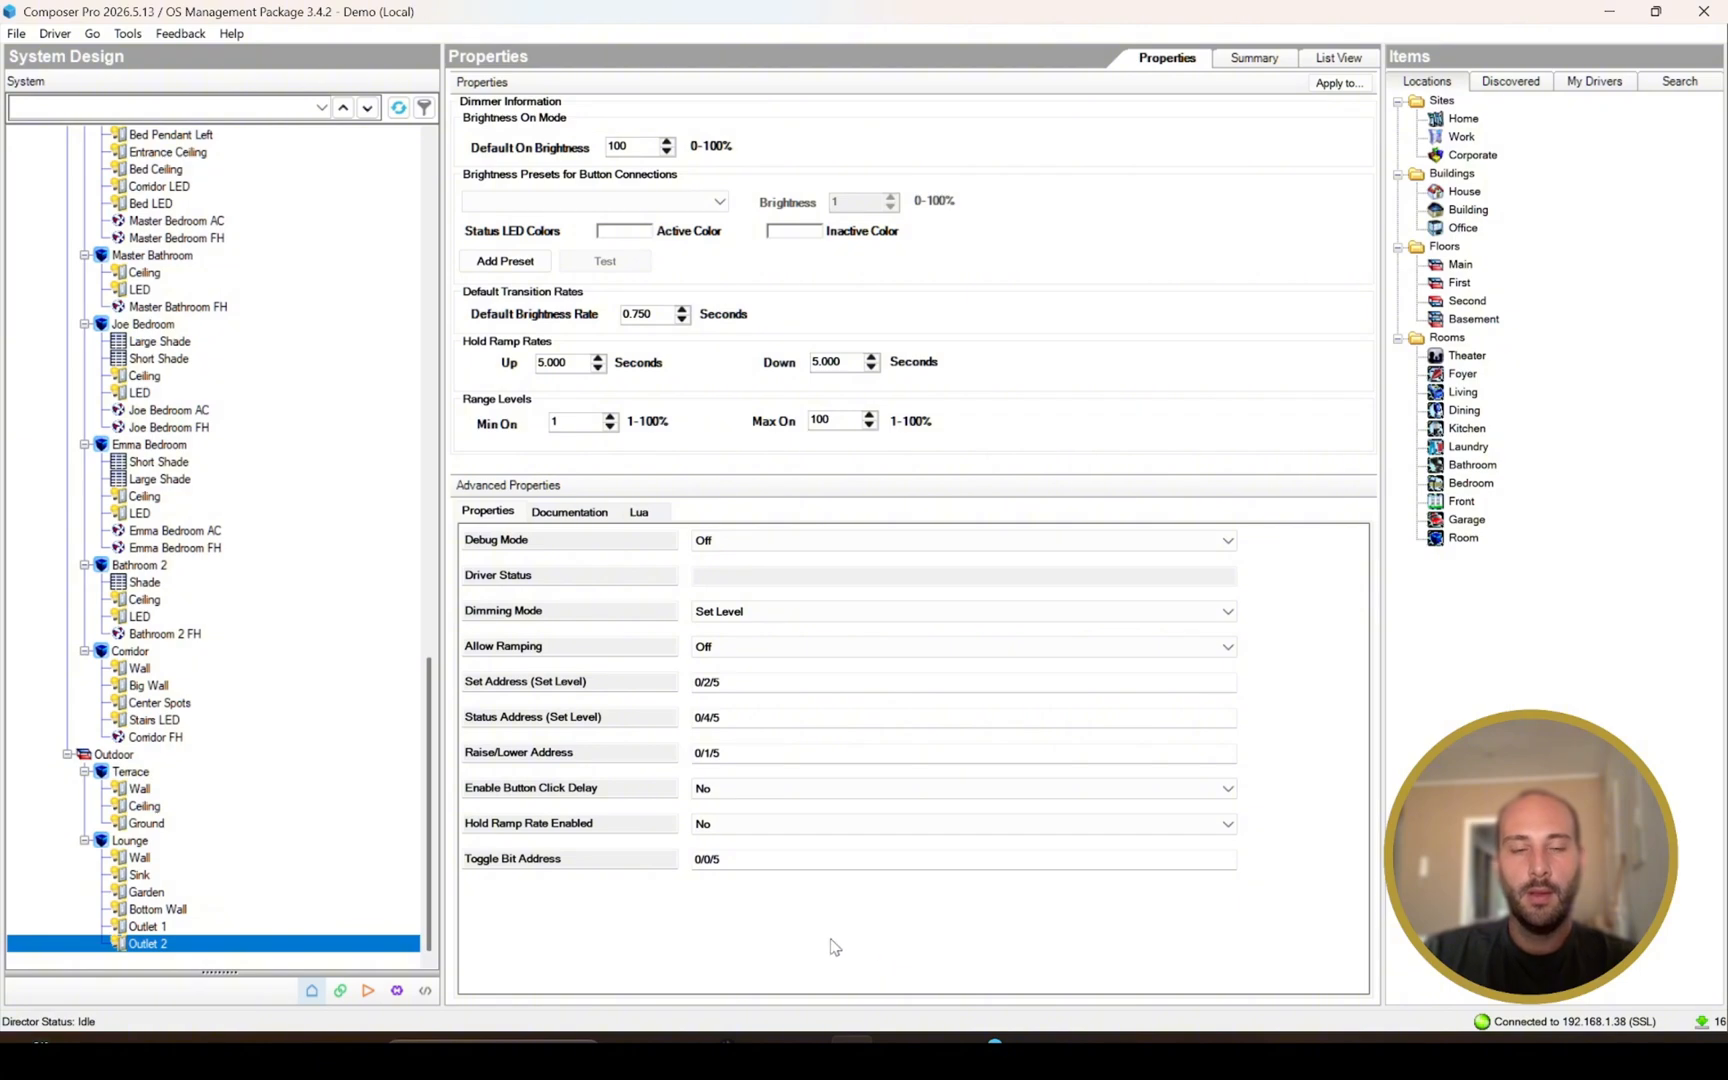
Step: Examine the built Mike Bedroom AC properties, including Fan Modes and Temperature Ranges, and the Mike Bedroom FH group addresses
scroll(237, 535, up, 6)
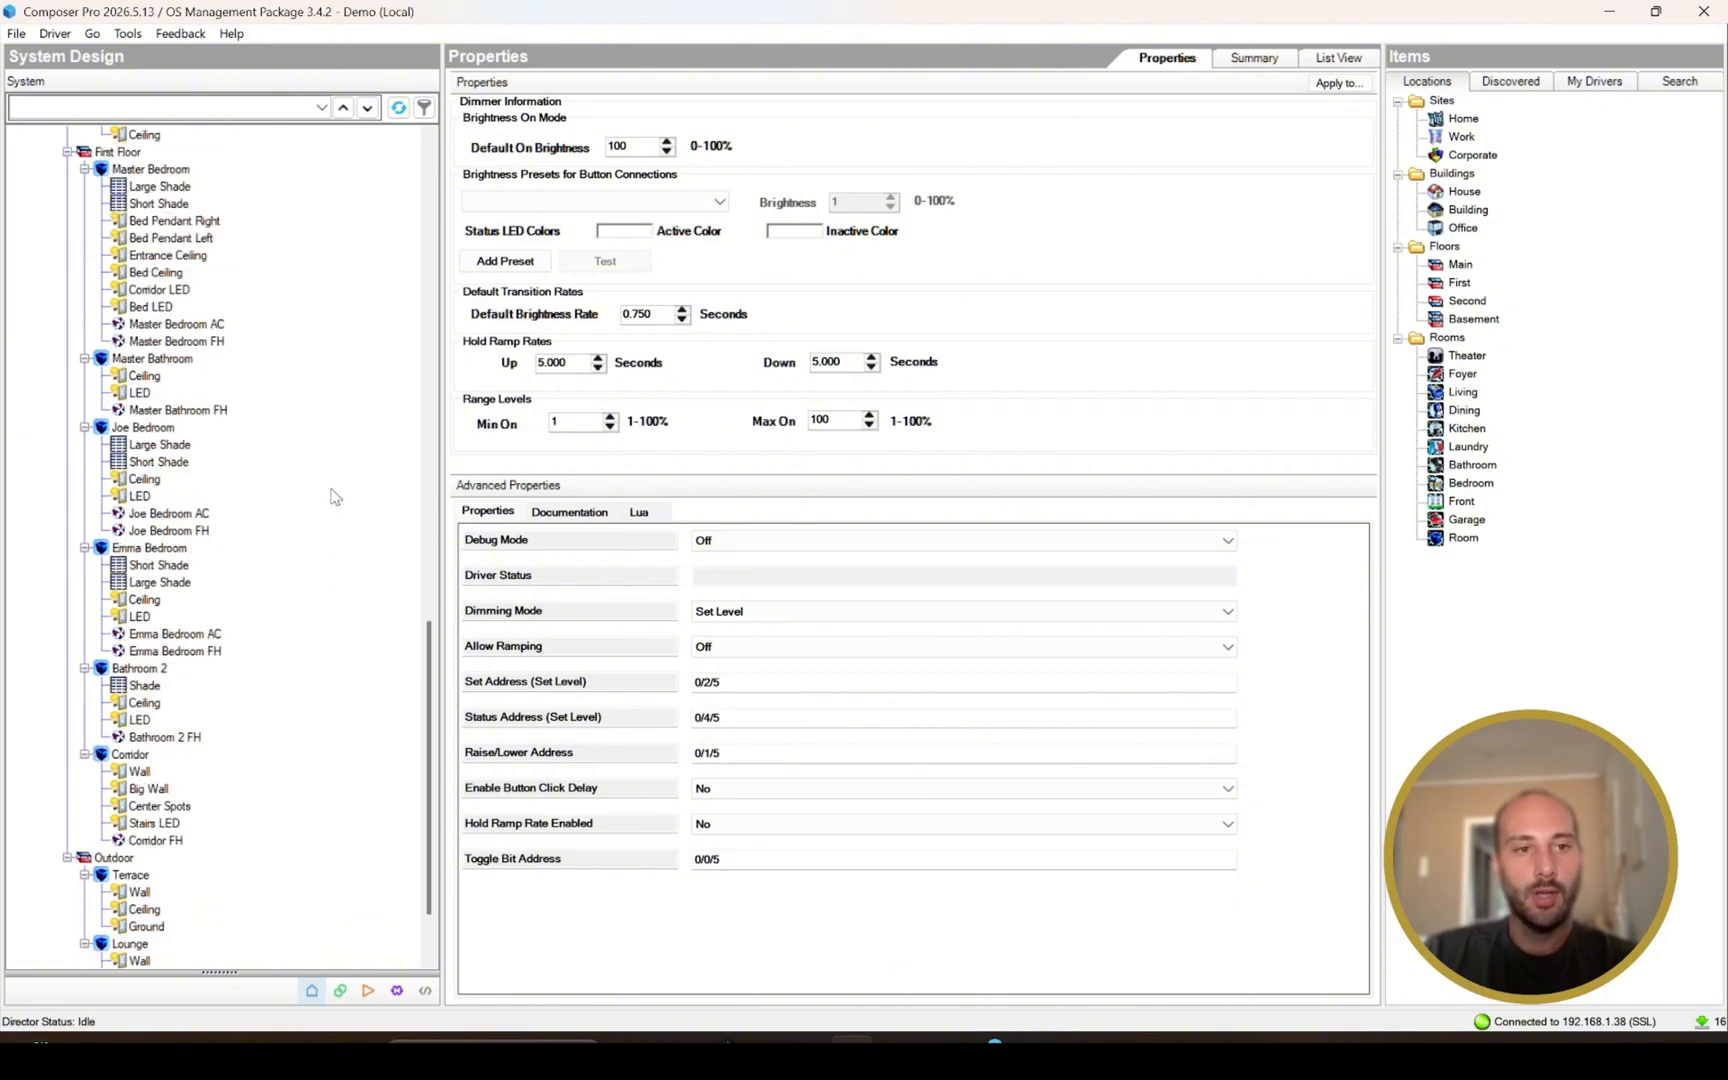
scroll(225, 530, up, 3)
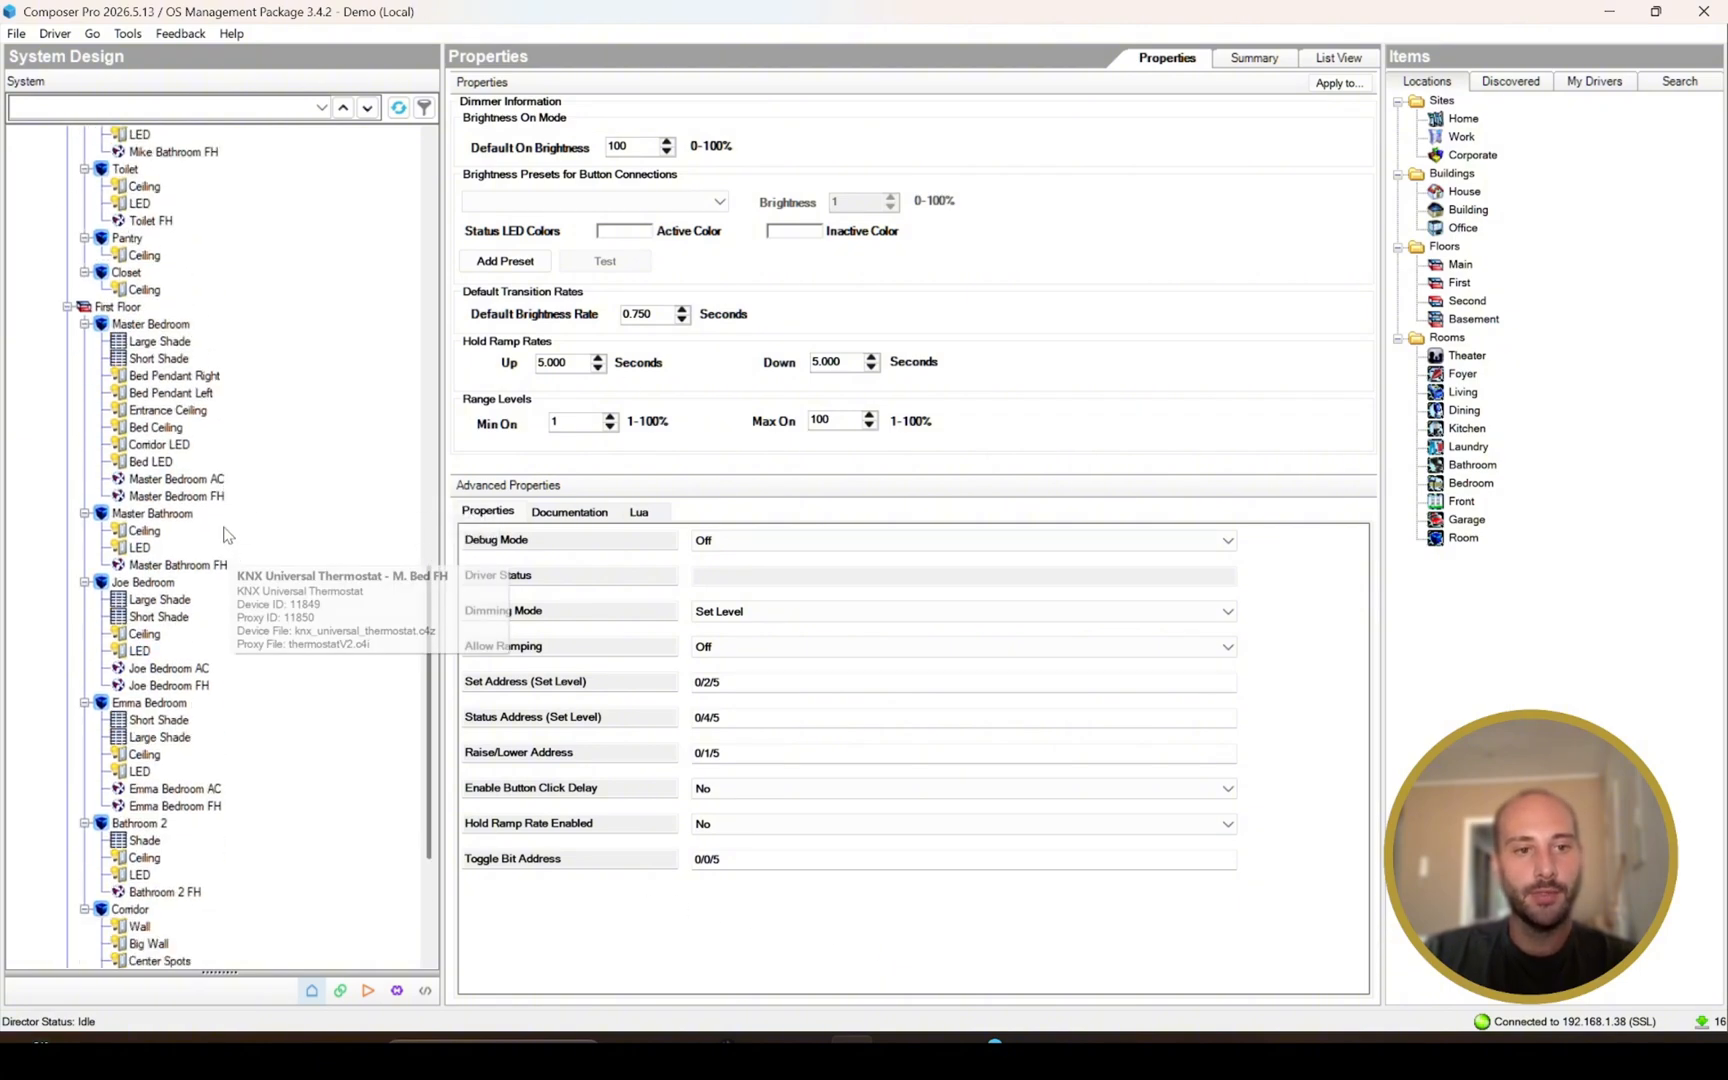
scroll(211, 514, up, 3)
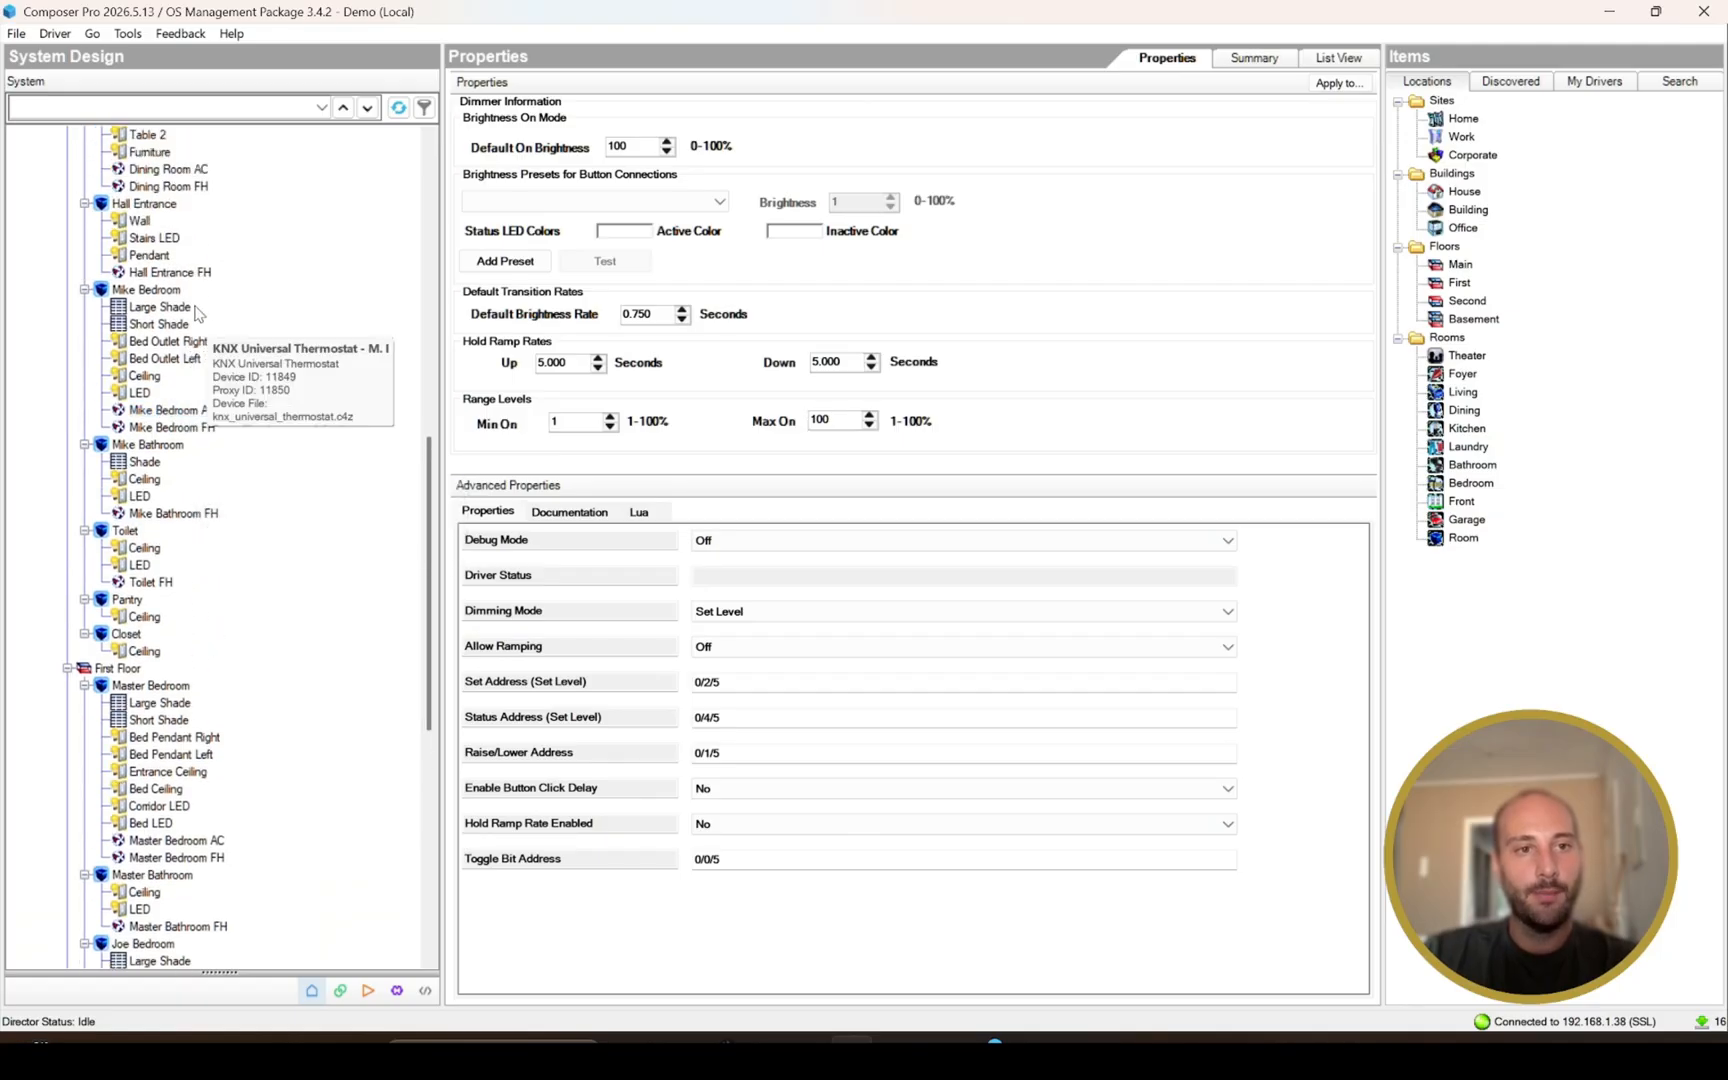
click(190, 410)
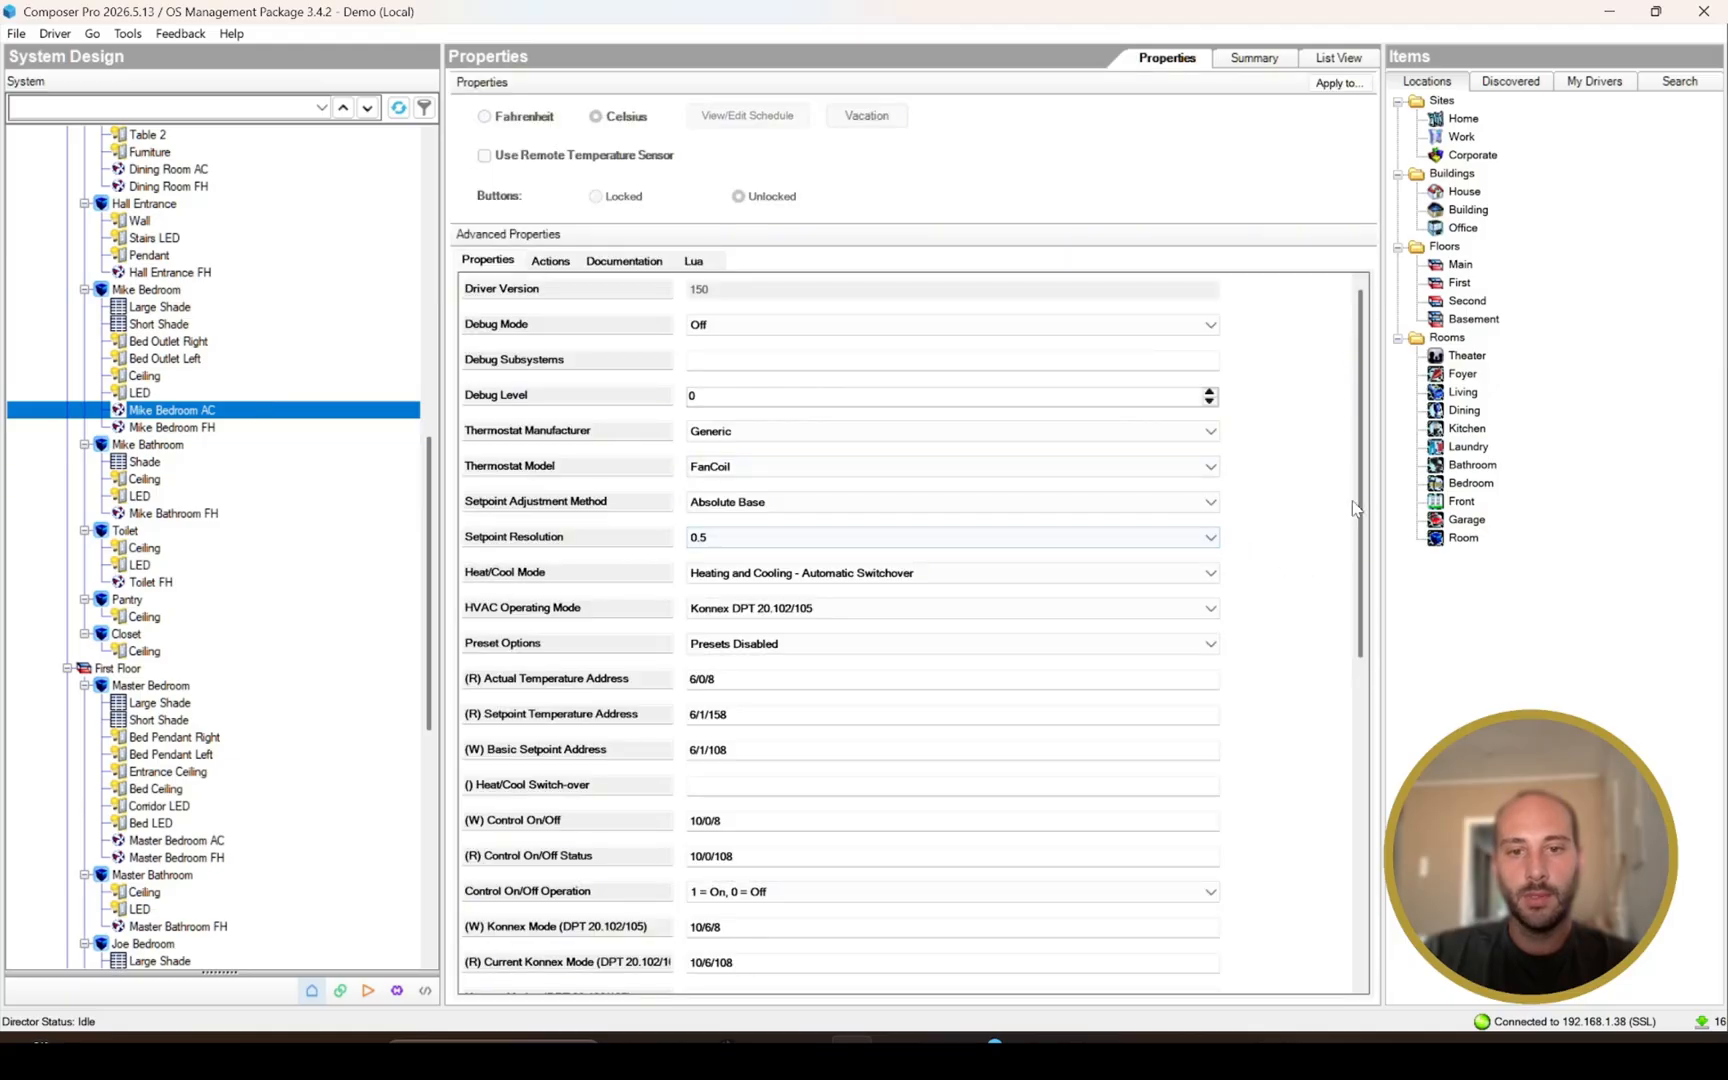
drag(1366, 495, 1296, 868)
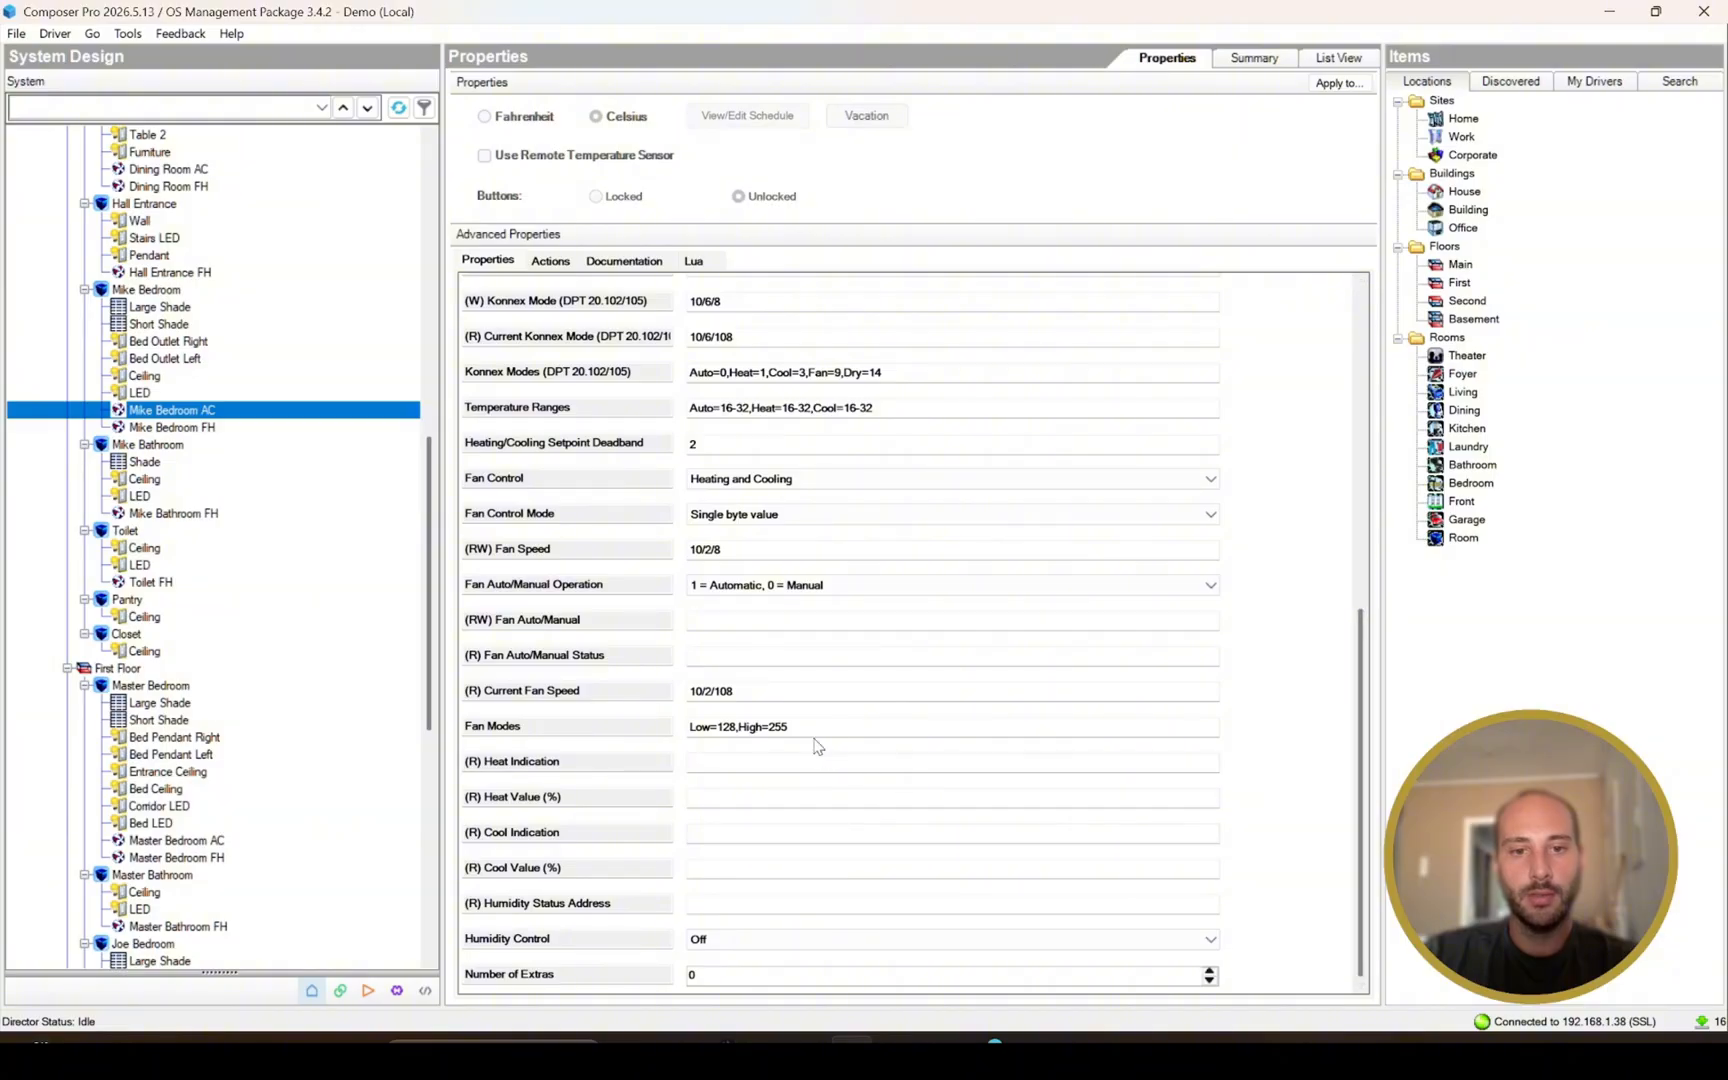
drag(812, 727, 731, 728)
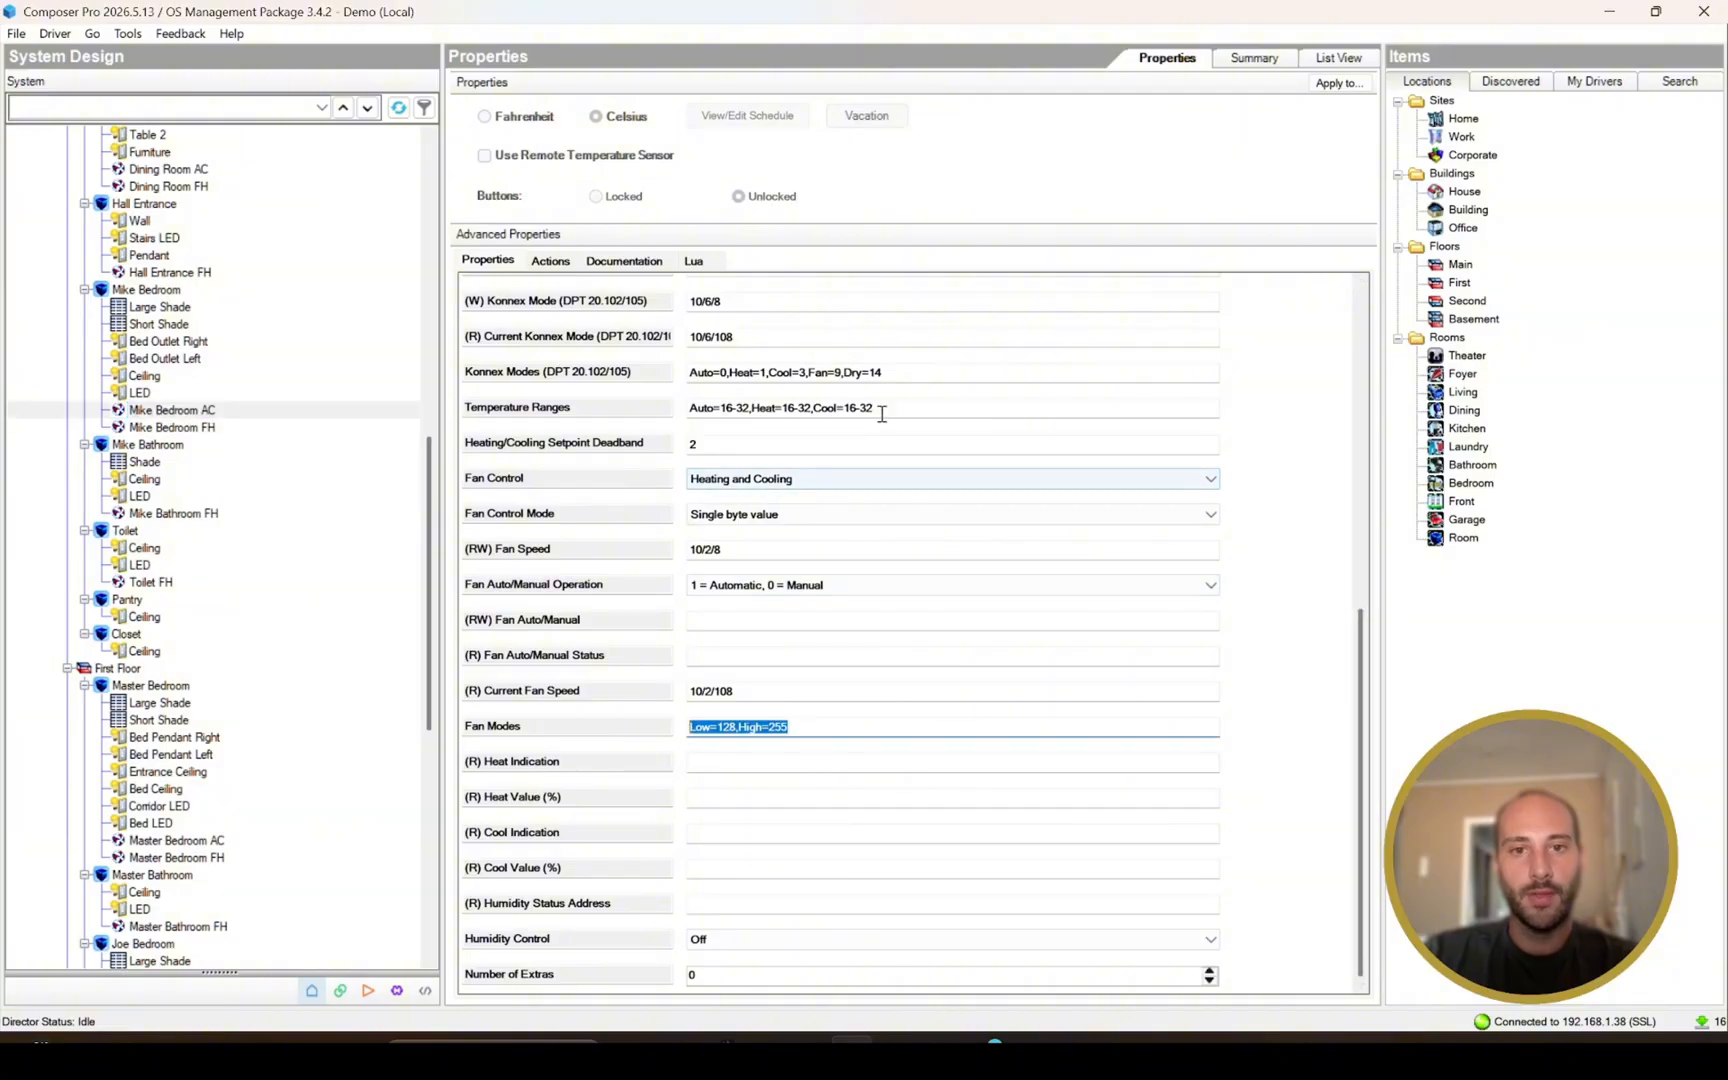
drag(874, 408, 678, 402)
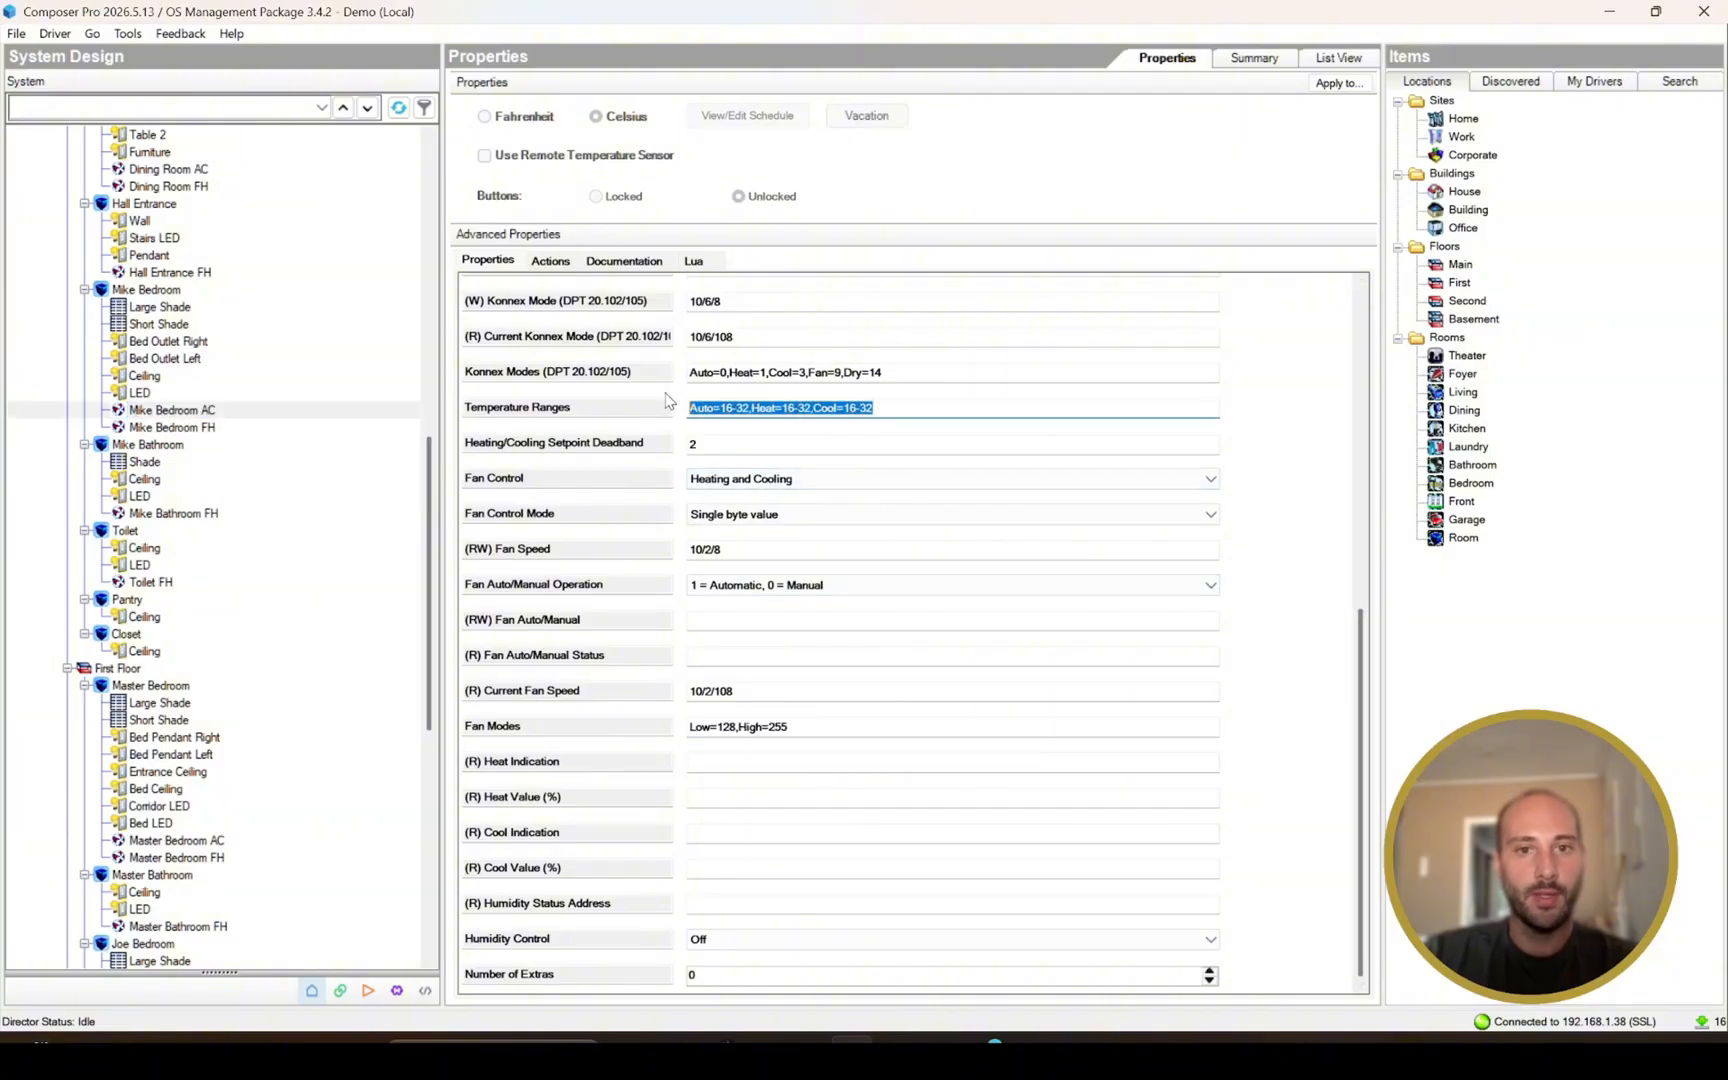
click(220, 428)
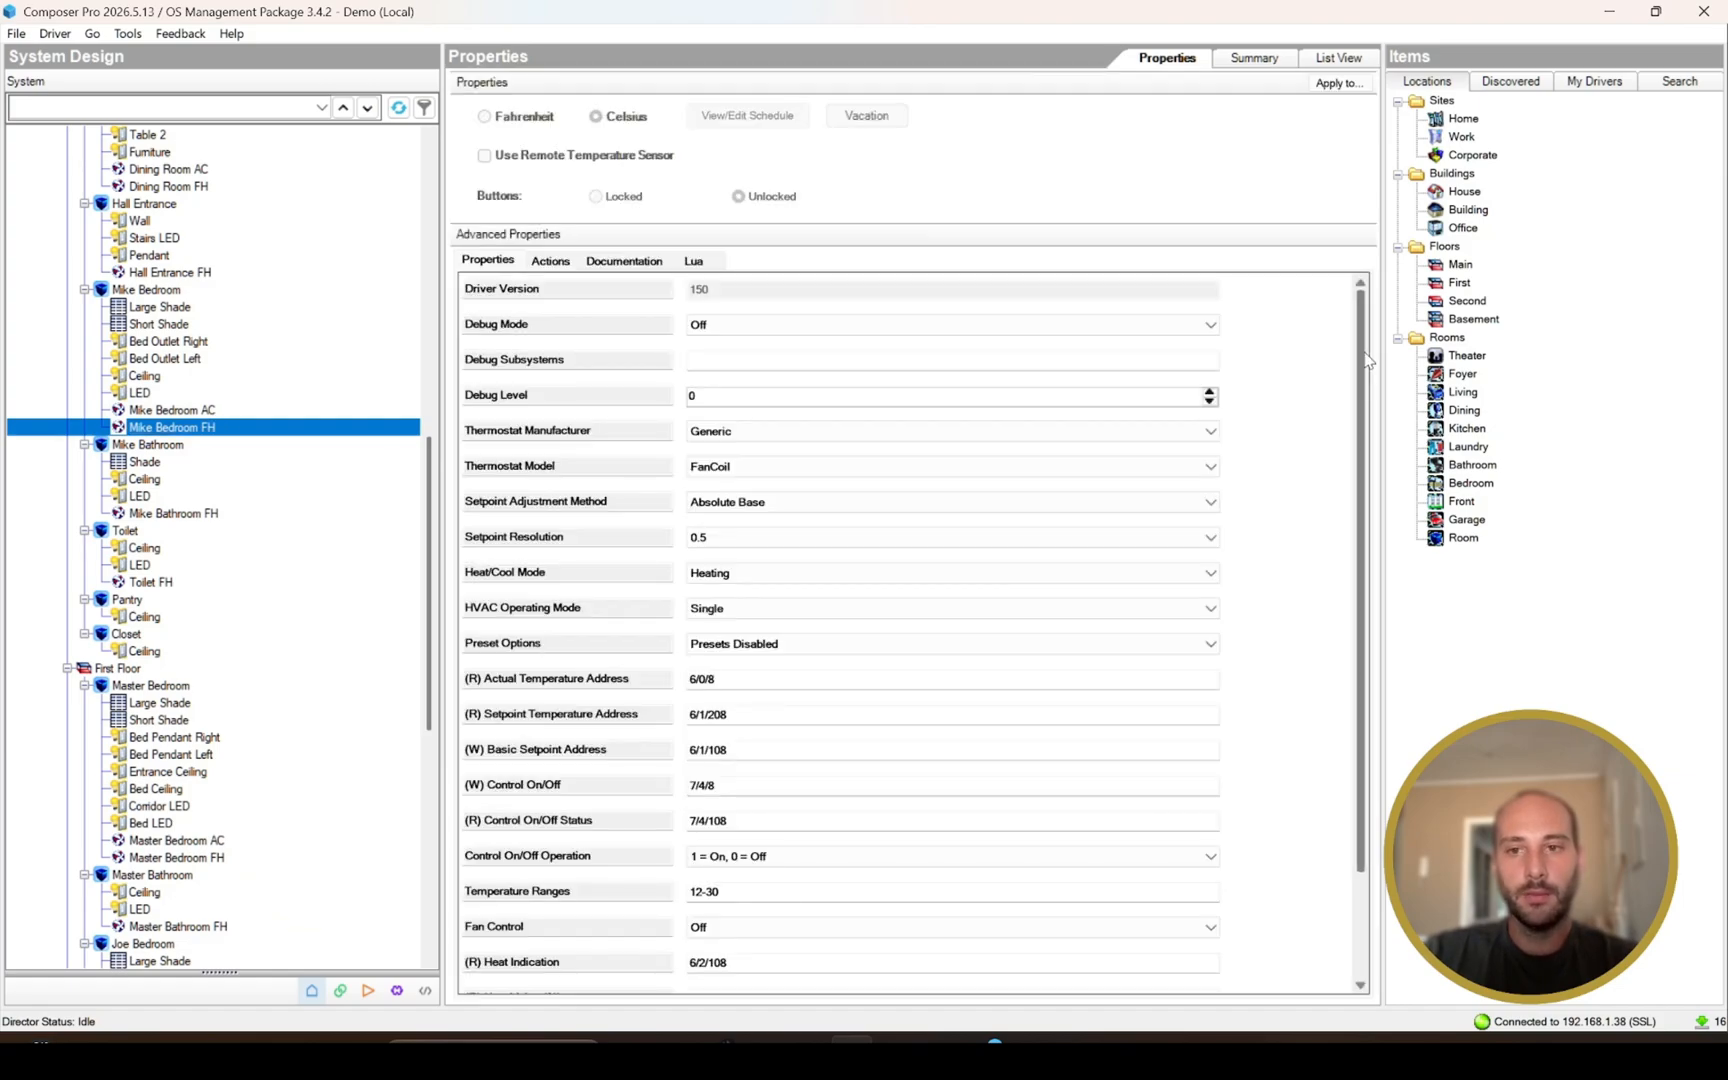
mouse_move(1362, 356)
mouse_down()
mouse_move(1352, 503)
mouse_move(1342, 366)
mouse_up()
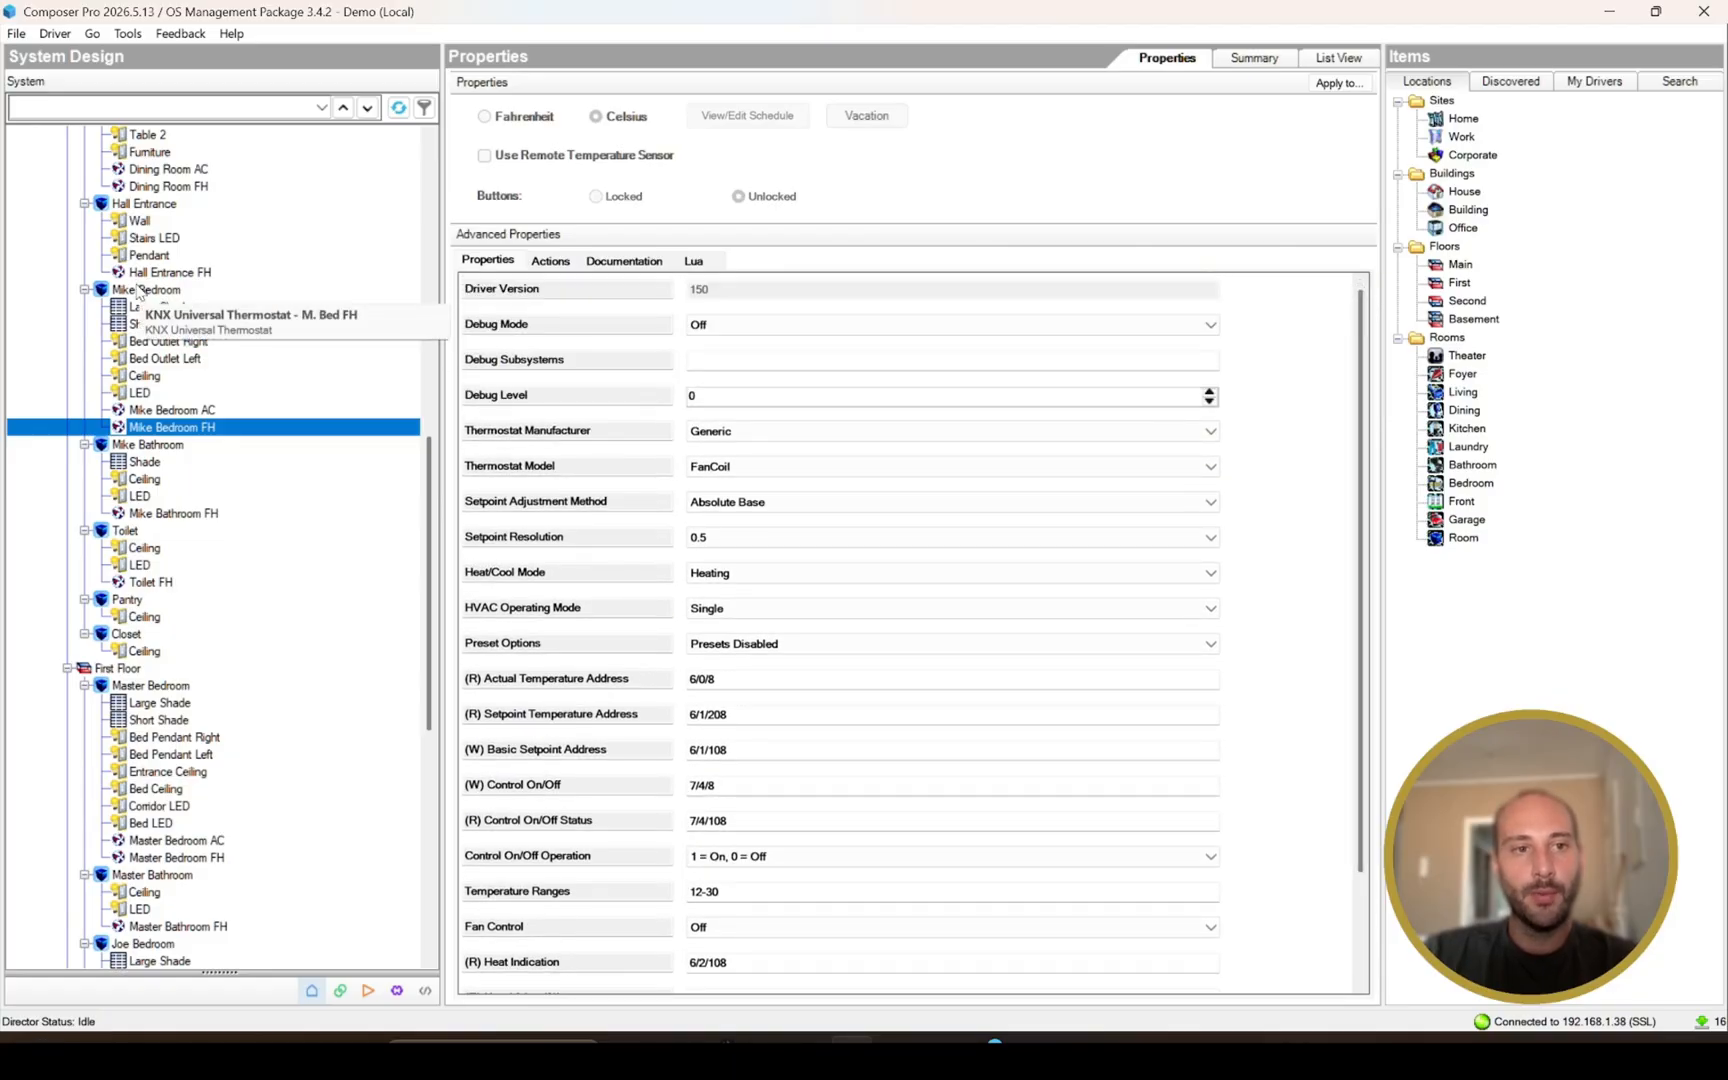
Step: Check which devices are visible or hidden in Mike Bedroom's Comfort menu in the Navigator settings
click(151, 291)
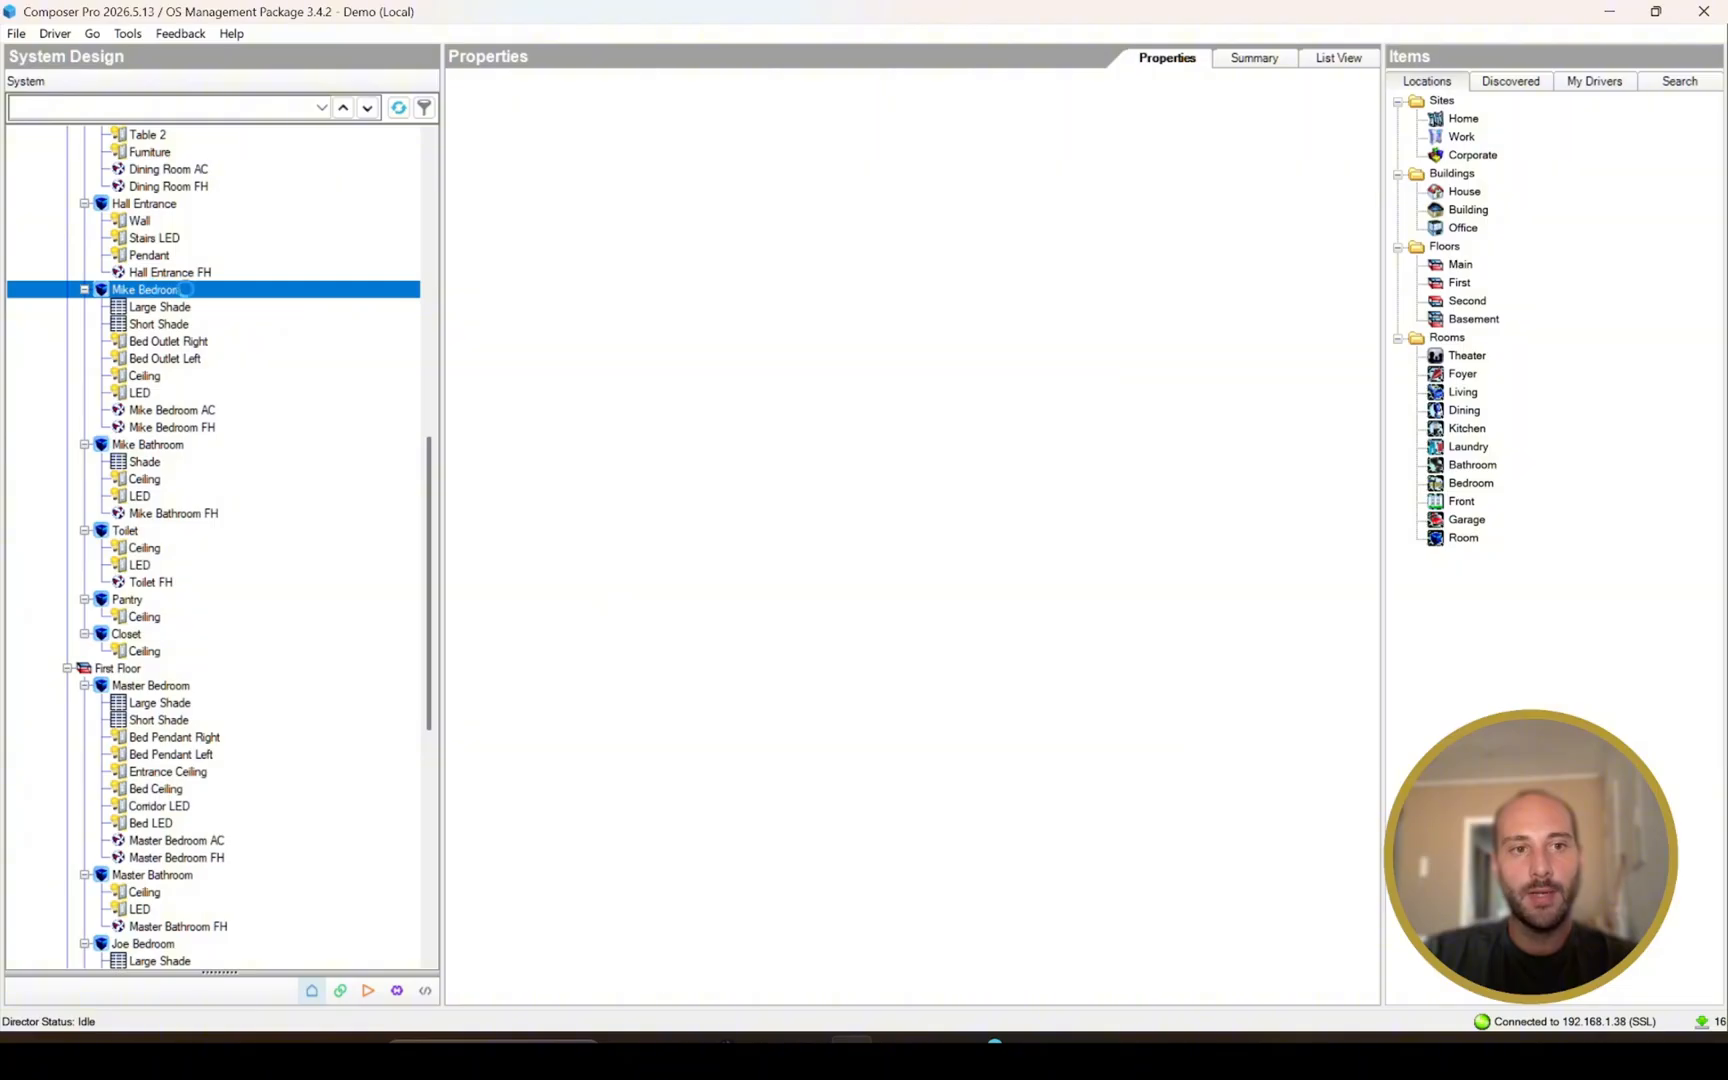
click(600, 95)
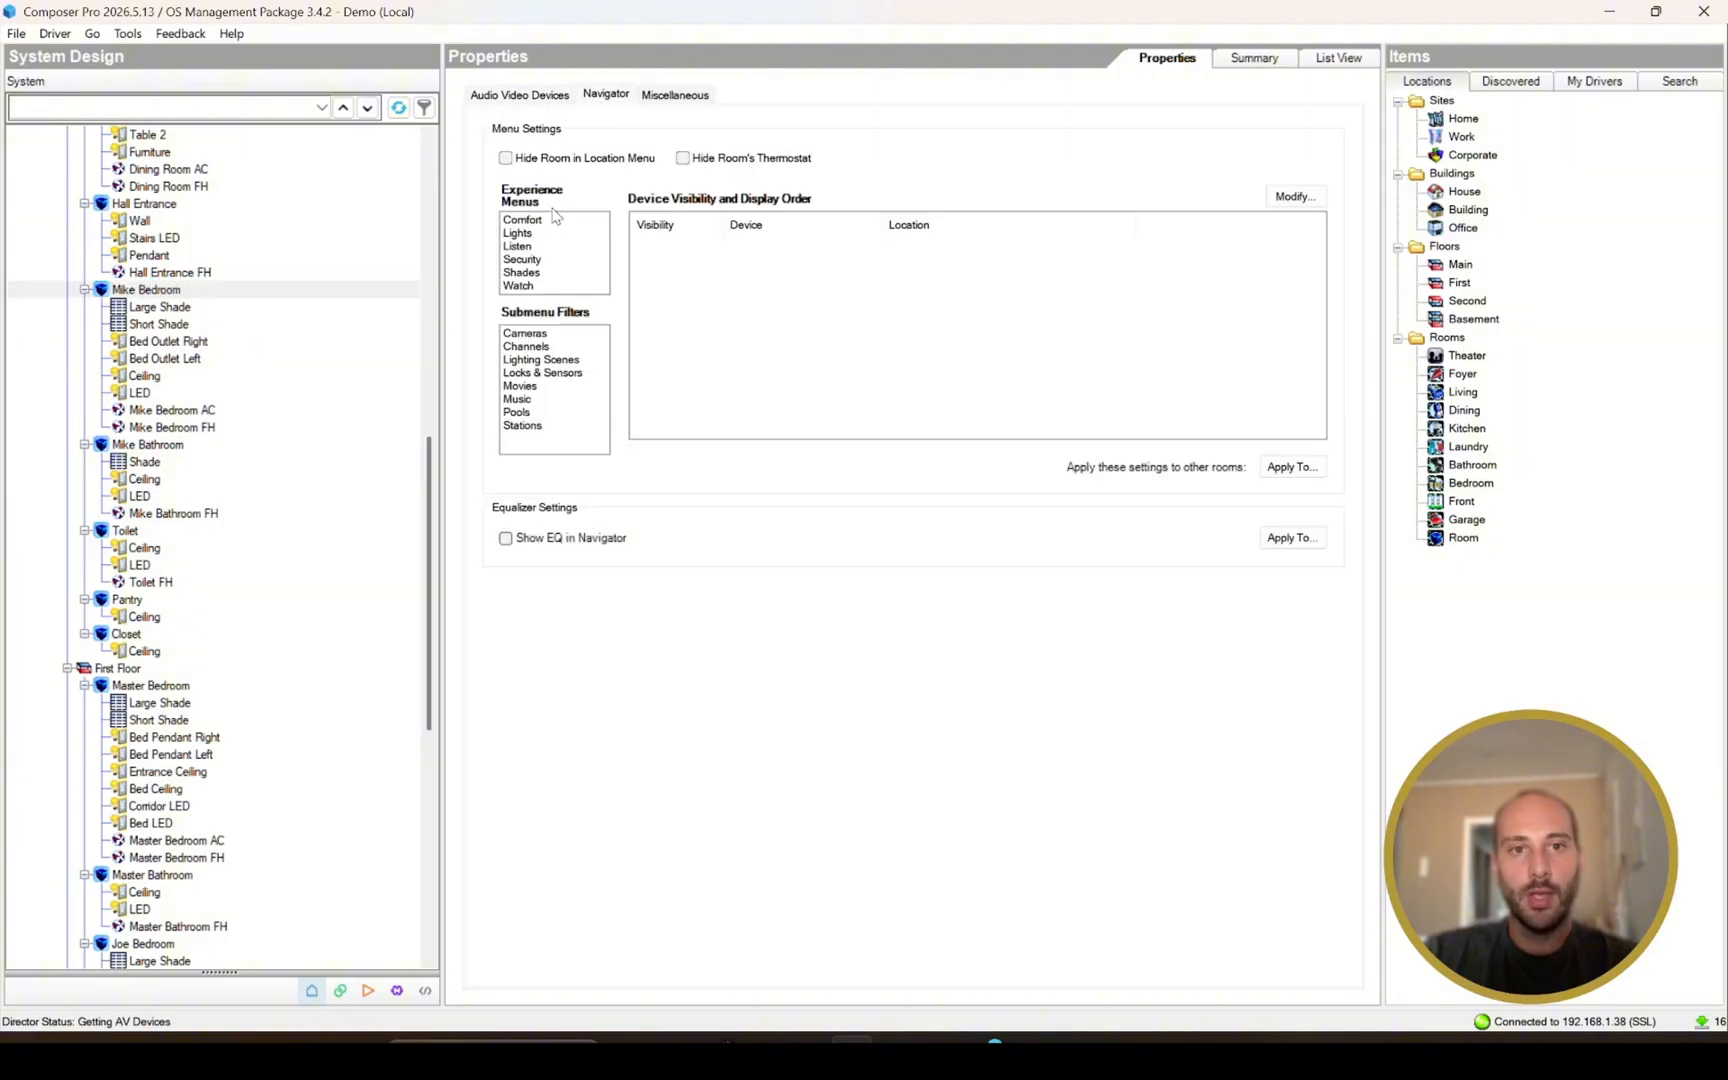
click(553, 220)
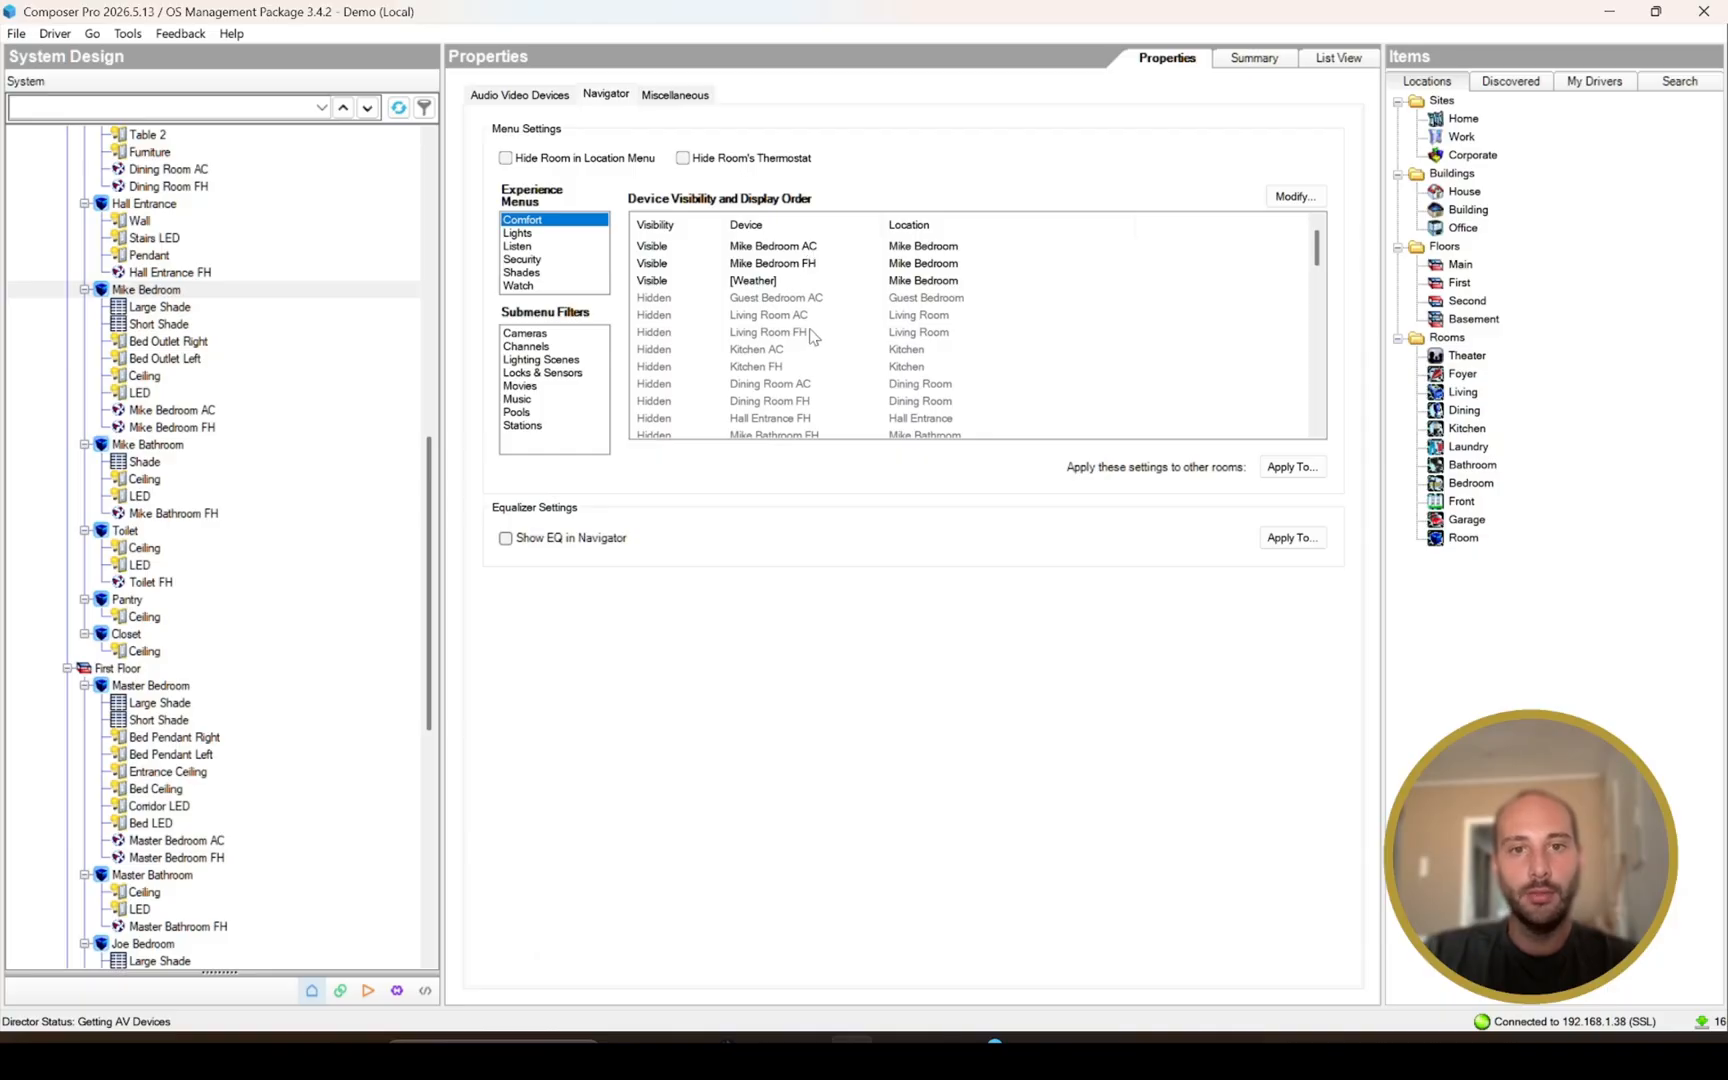
scroll(817, 347, down, 7)
scroll(821, 374, up, 7)
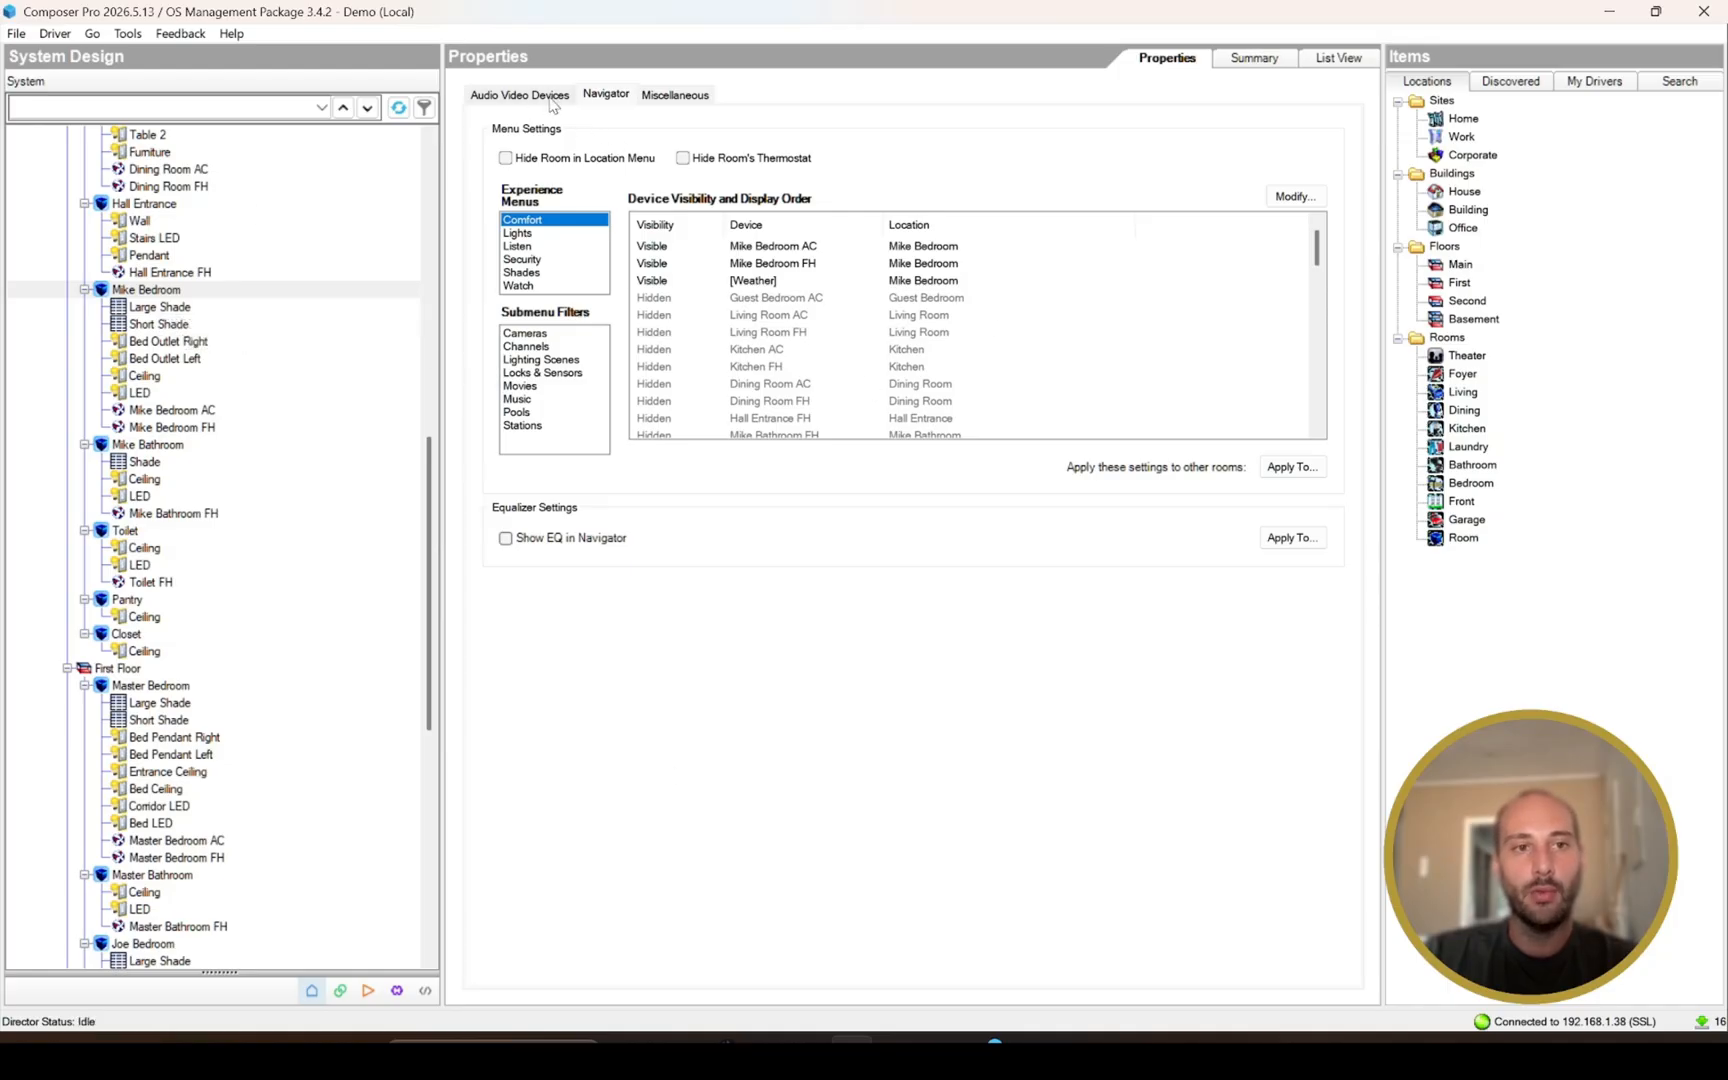
Step: Check the device visibility of Mike Bathroom's Comfort menu in the Navigator settings
click(176, 446)
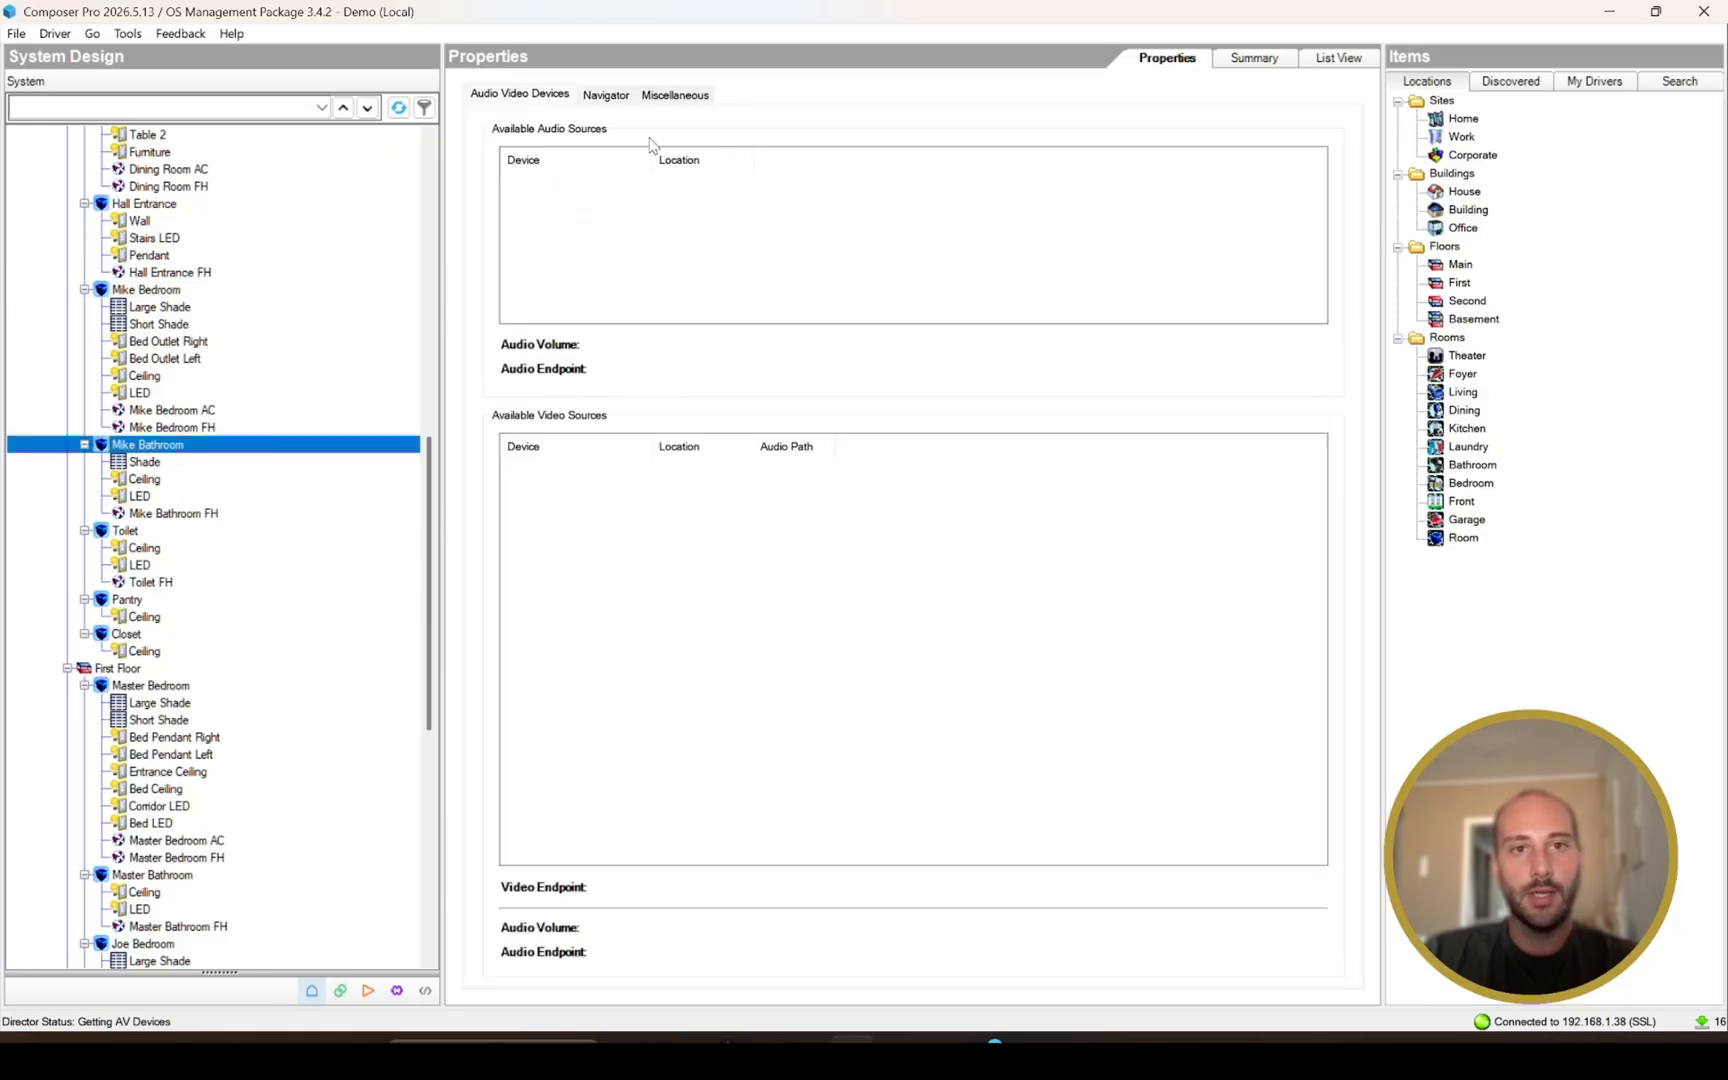
click(606, 95)
click(579, 220)
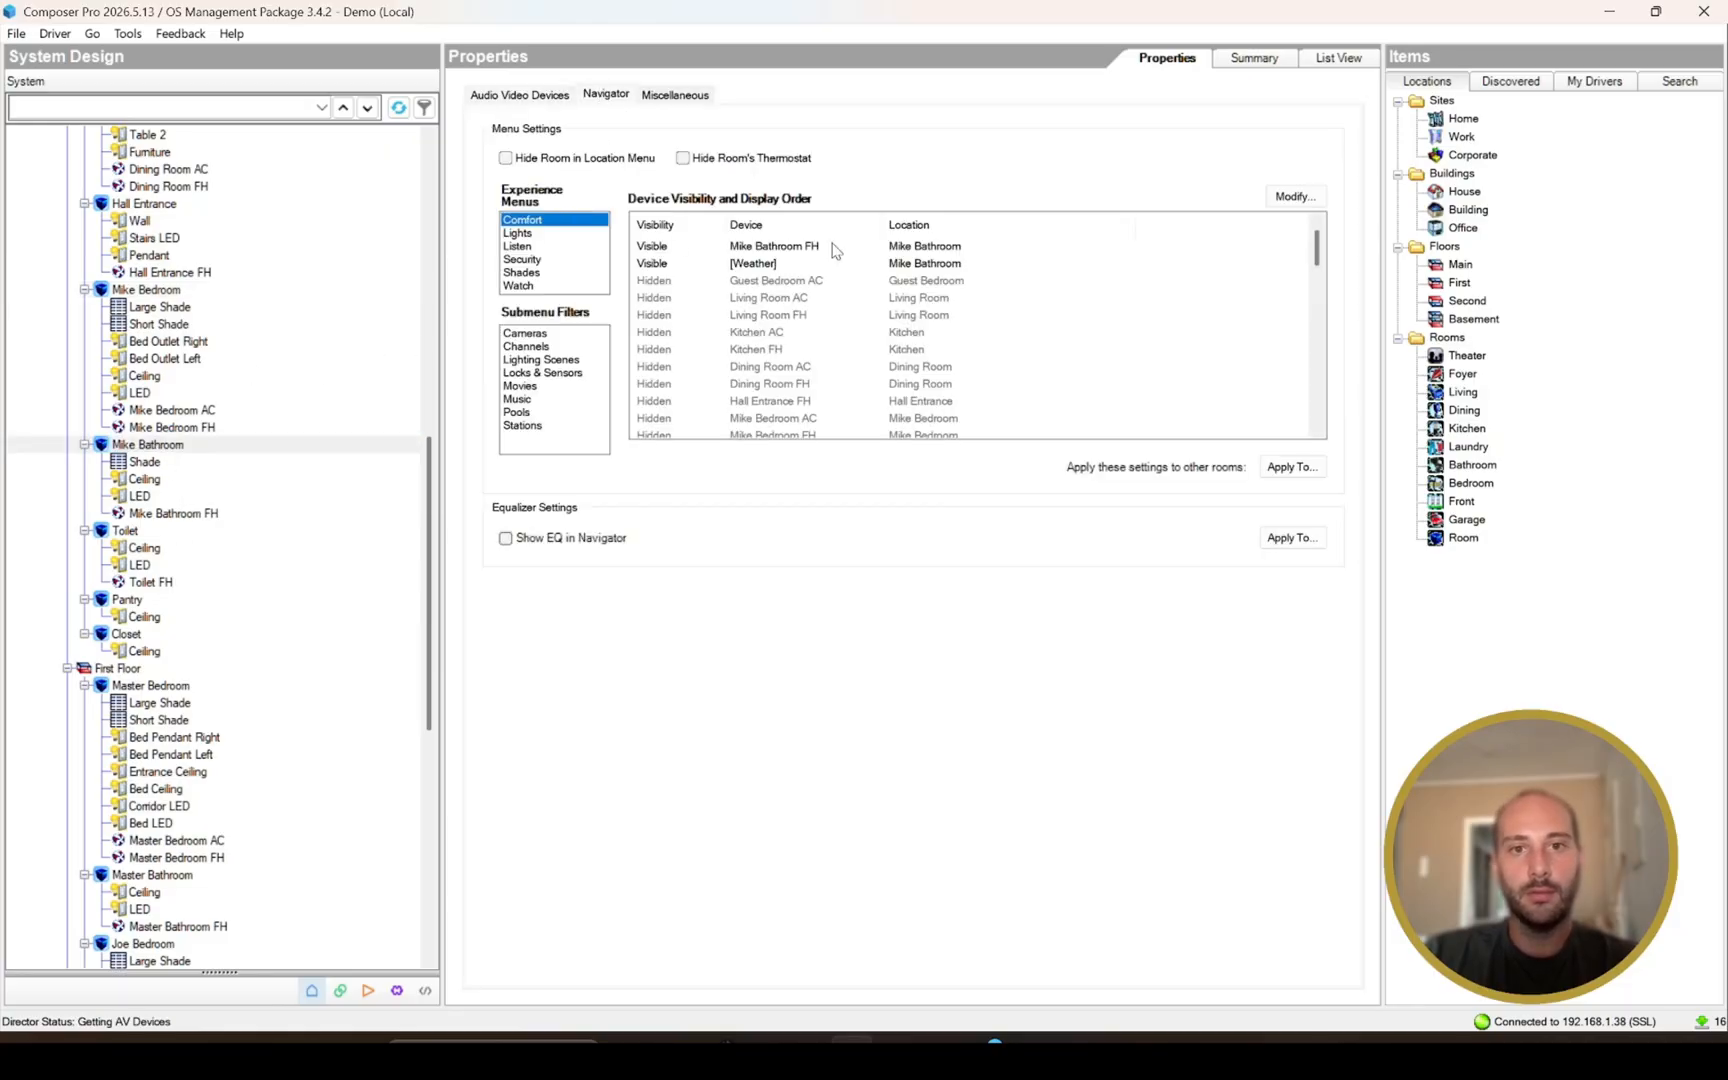